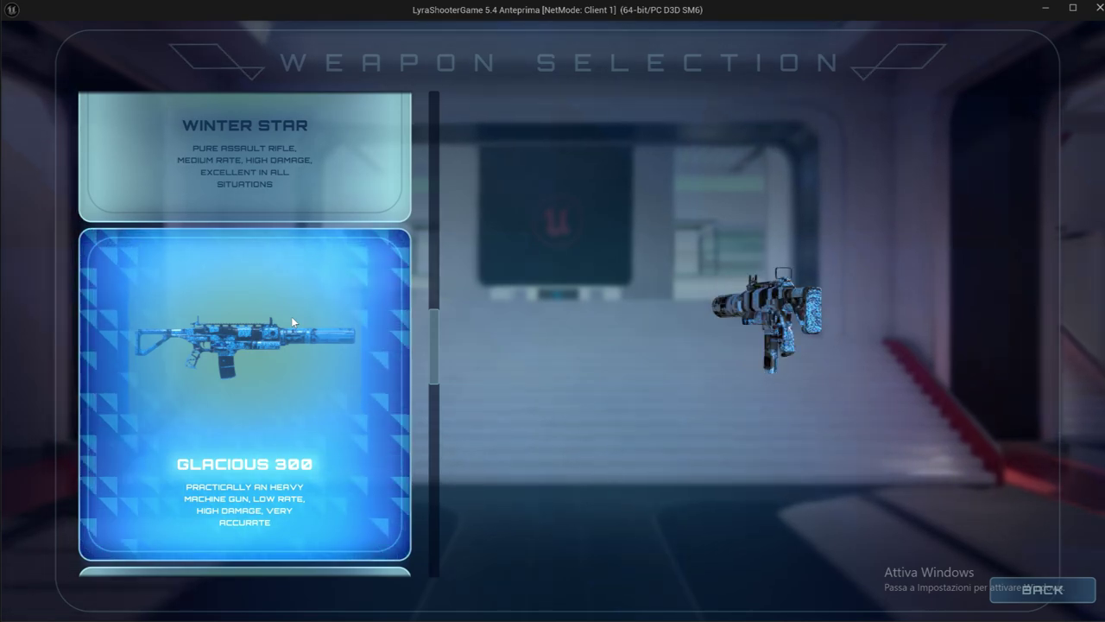
# Scroll the Weapon Selection list and pick the Rapticle weapon card
pyautogui.scroll(3, 291, 316)
pyautogui.click(290, 317)
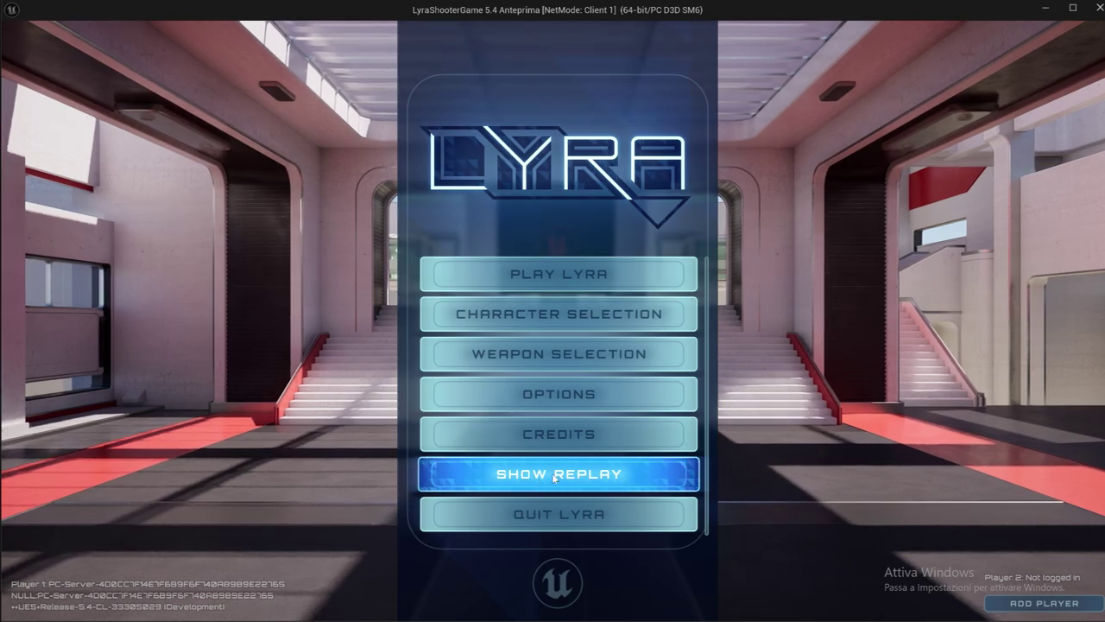
pyautogui.click(555, 478)
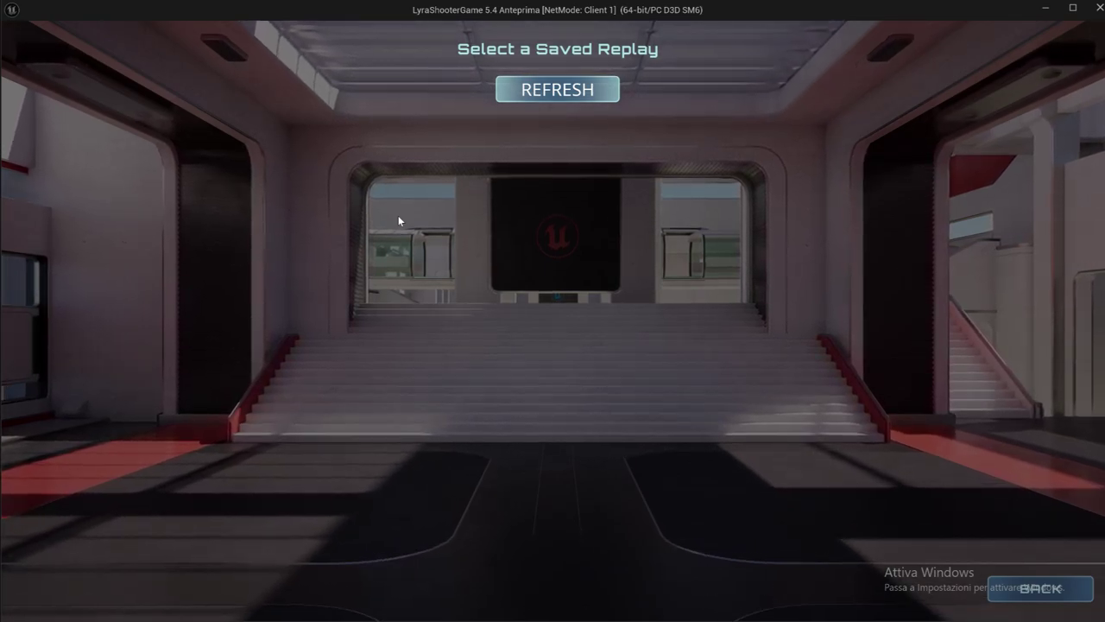
pyautogui.click(501, 90)
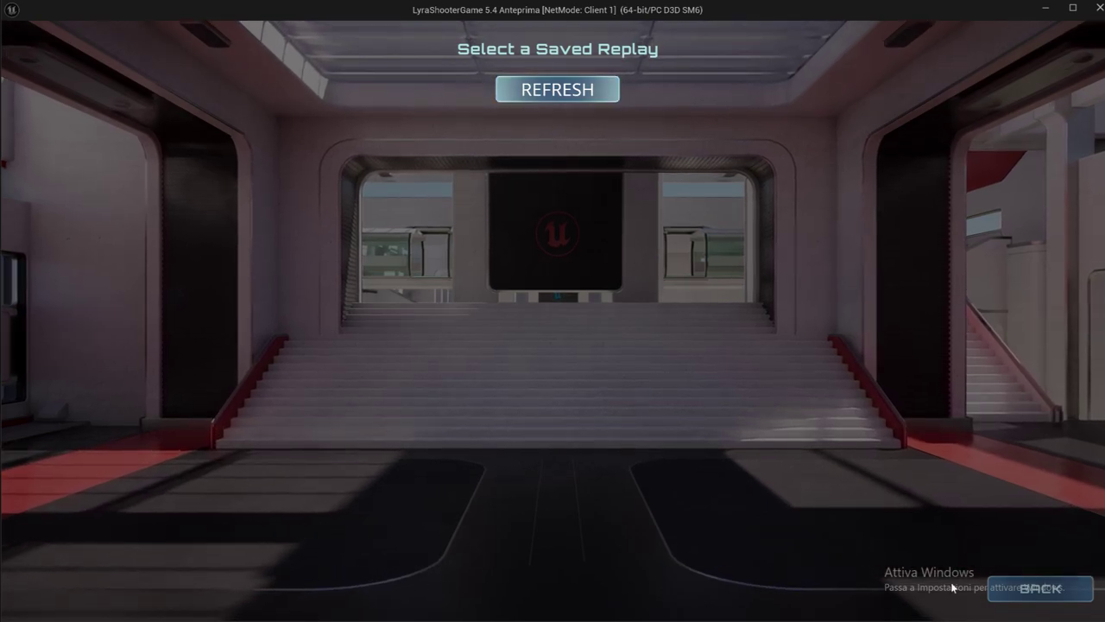
pyautogui.click(1019, 587)
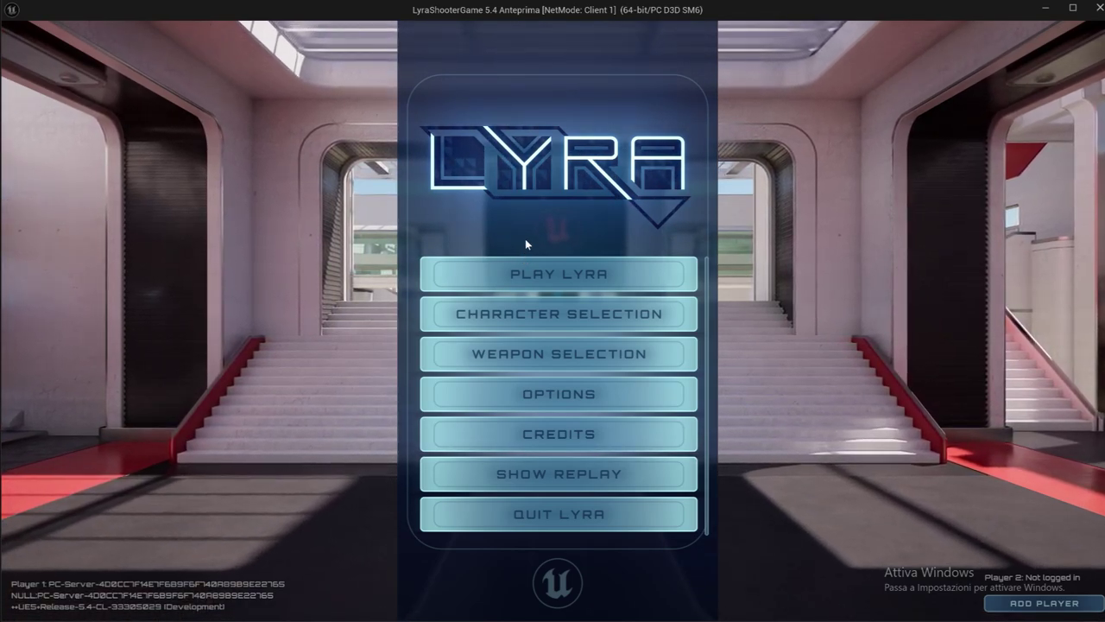
pyautogui.click(509, 277)
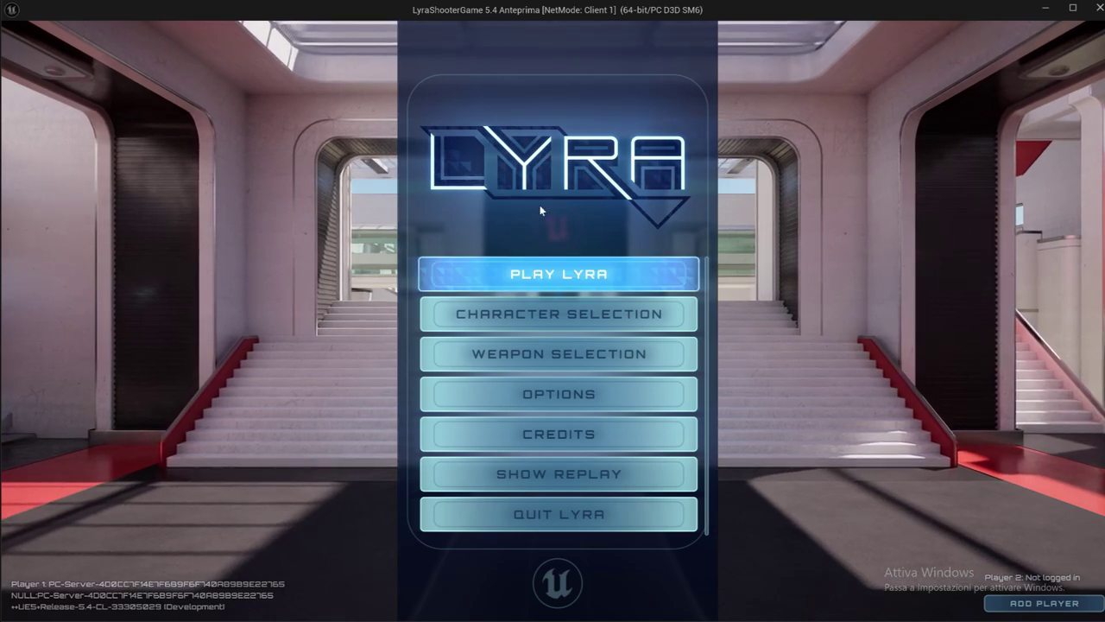
# Stop the play session, close the Message Log, and filter the Content Browser to Level assets
pyautogui.click(1096, 8)
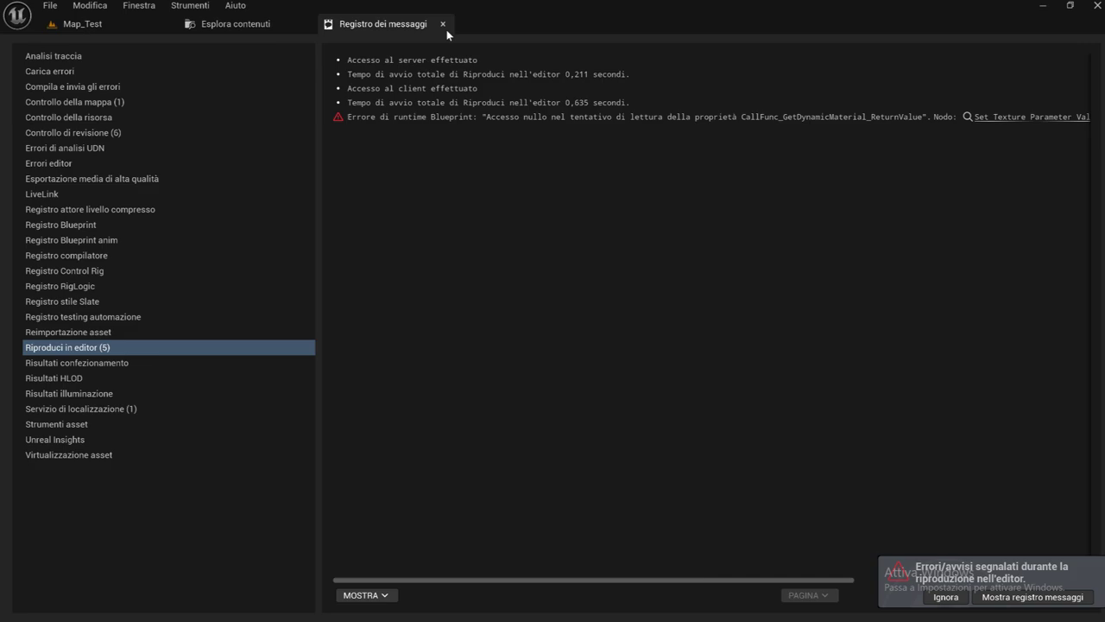
pyautogui.click(444, 24)
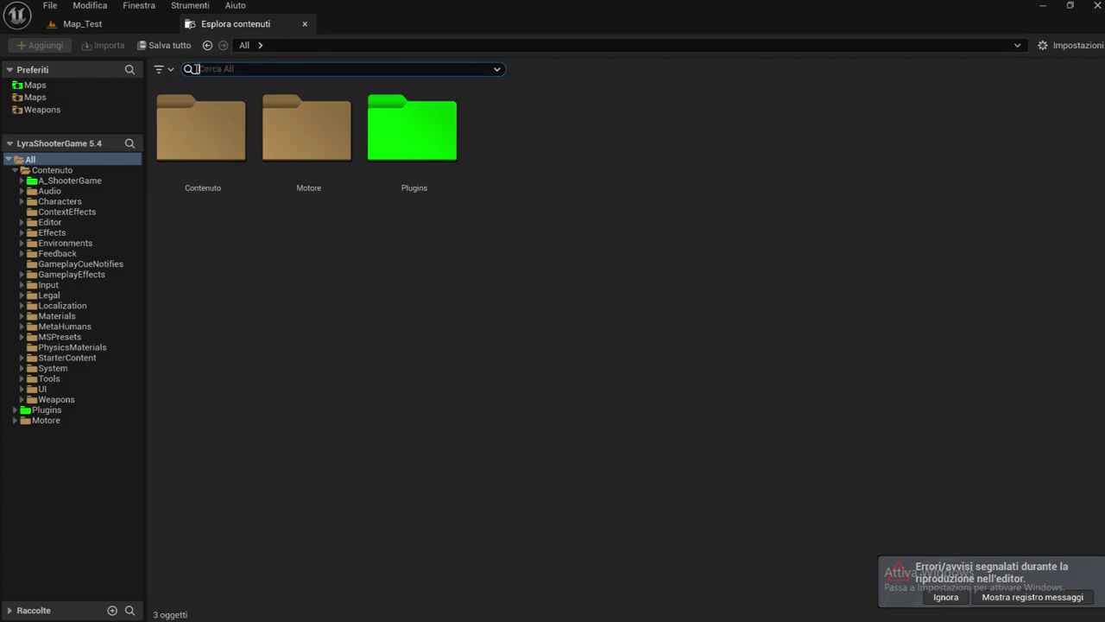
pyautogui.click(158, 69)
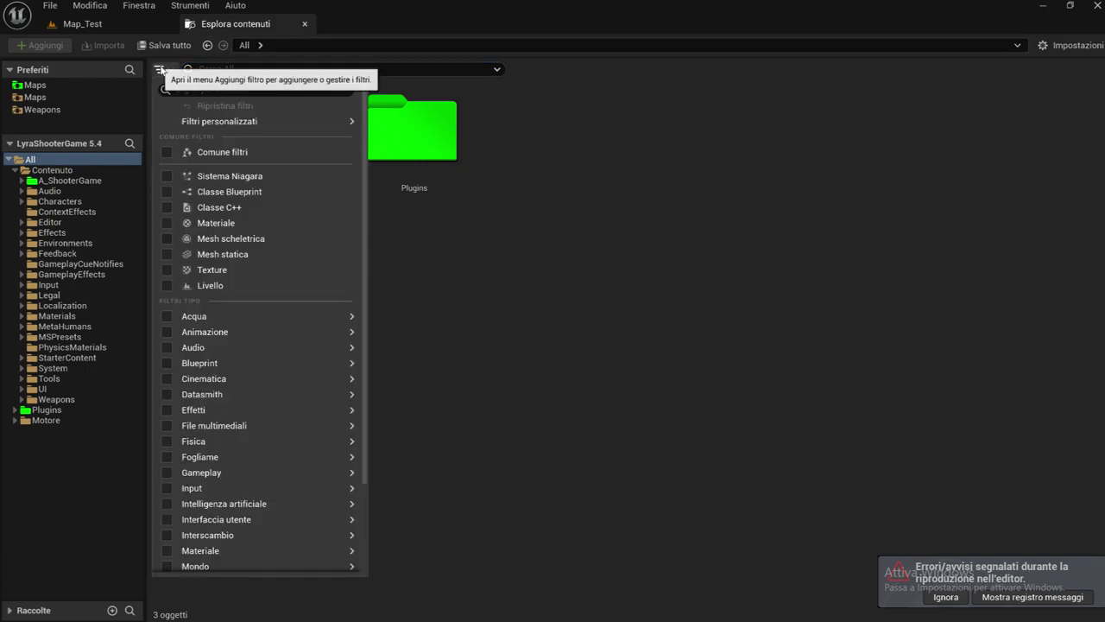
pyautogui.click(203, 285)
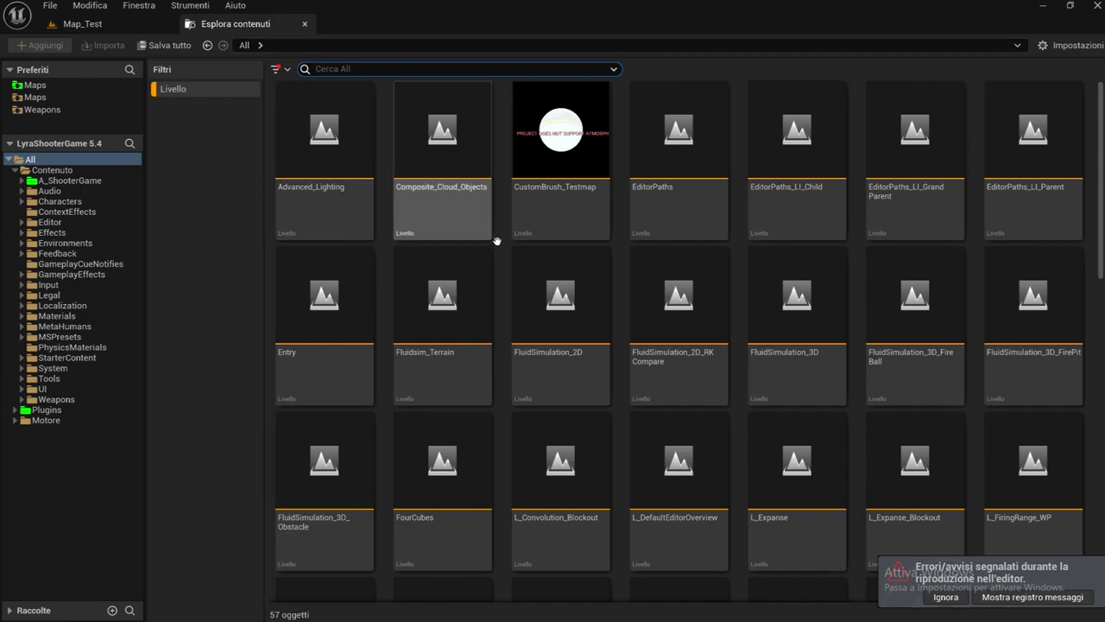
# Scroll through the 57 listed level assets
pyautogui.scroll(-10, 497, 240)
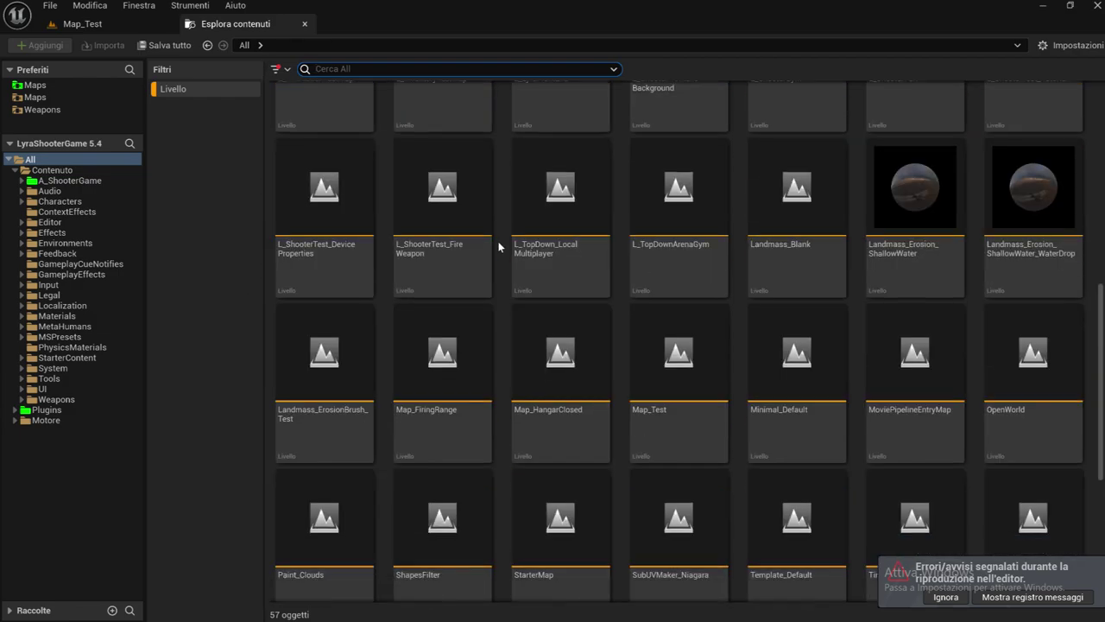
pyautogui.scroll(5, 499, 247)
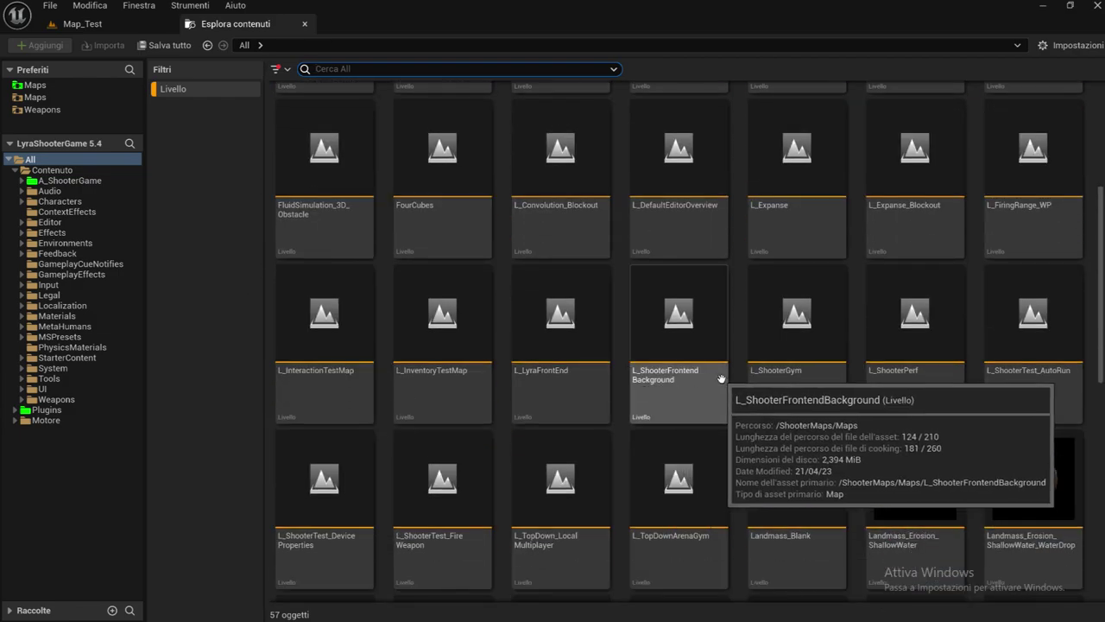
pyautogui.scroll(-1, 480, 172)
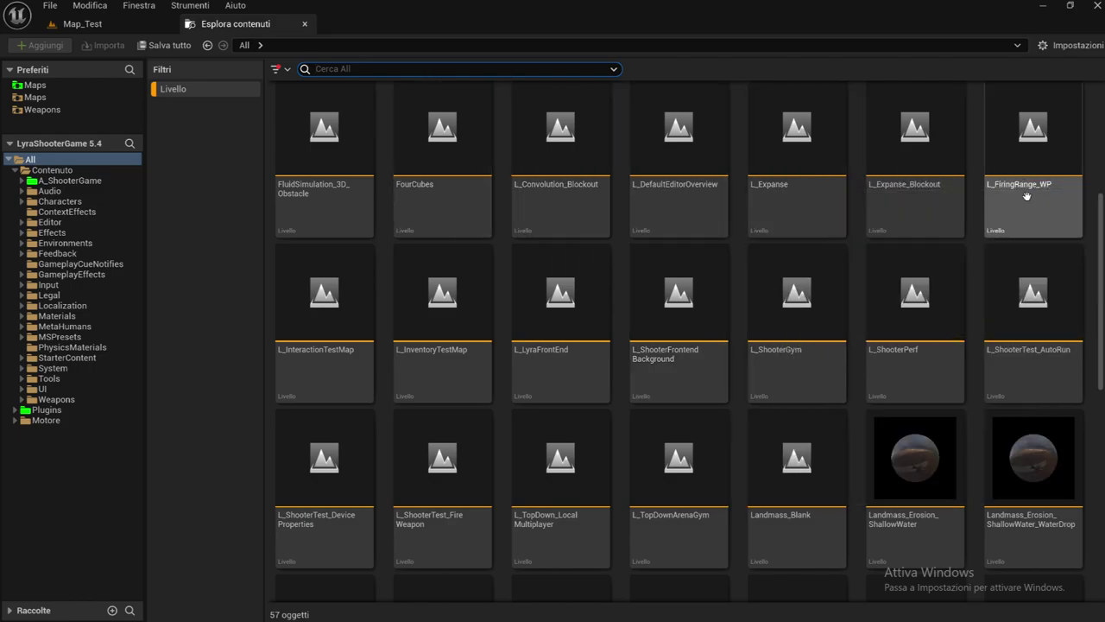
pyautogui.moveTo(1025, 187)
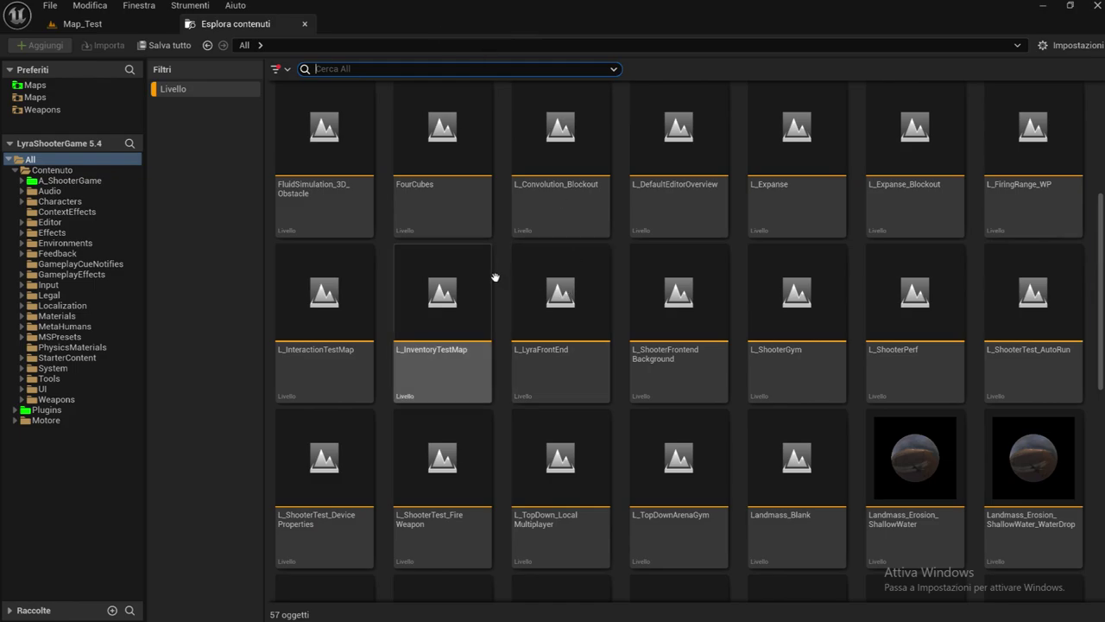
pyautogui.scroll(-1, 489, 274)
pyautogui.scroll(-1, 486, 272)
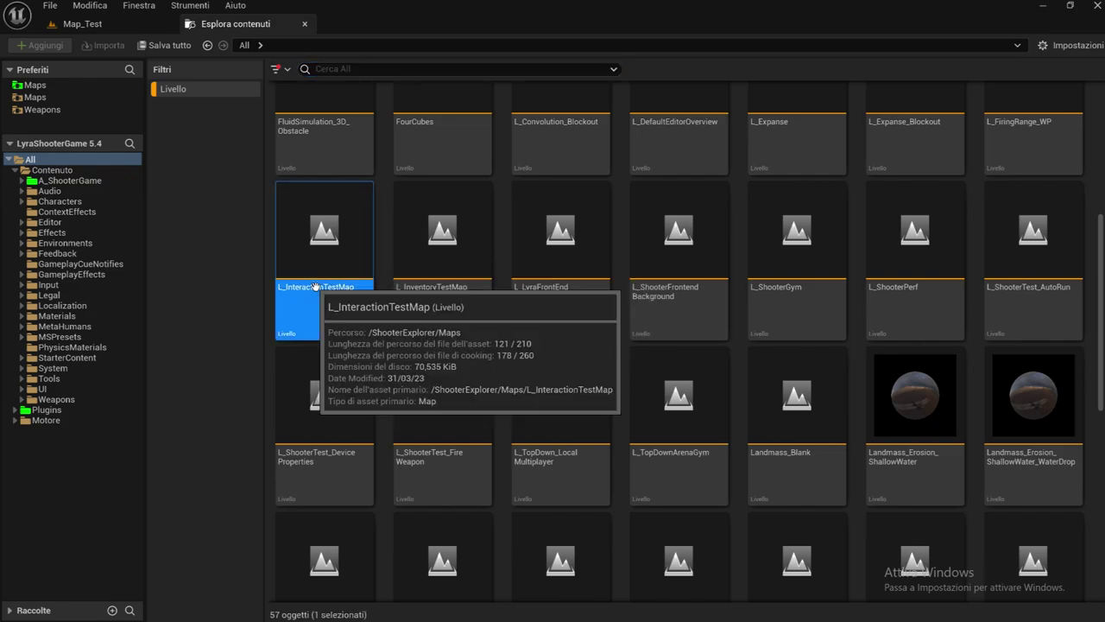
# Open L_InteractionTestMap and orbit the viewport to face the steps
pyautogui.doubleClick(316, 287)
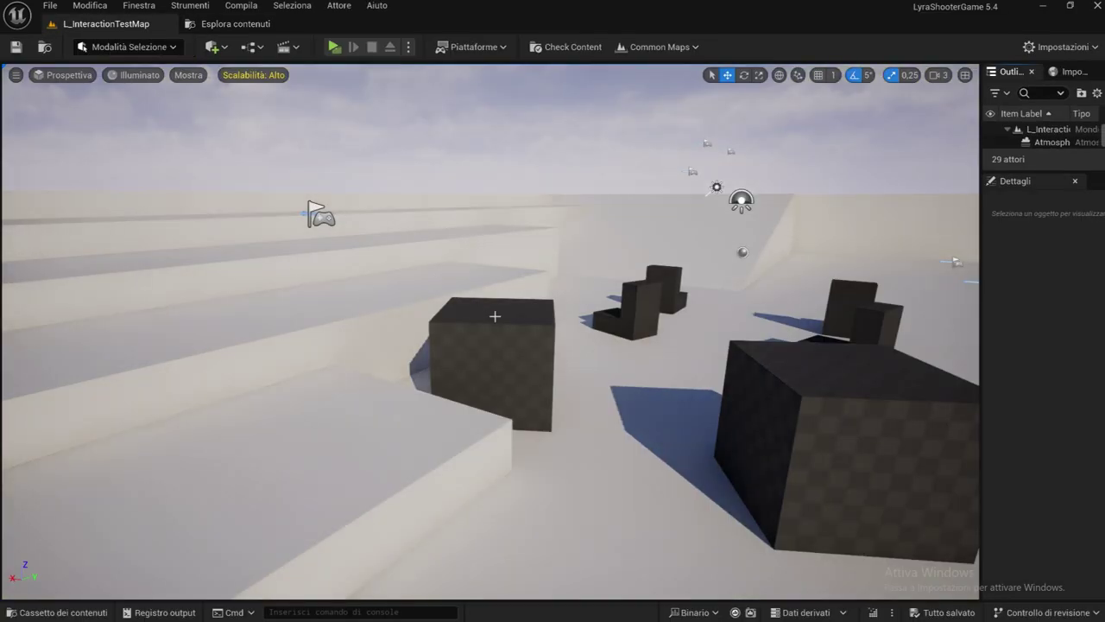
pyautogui.scroll(-1, 314, 254)
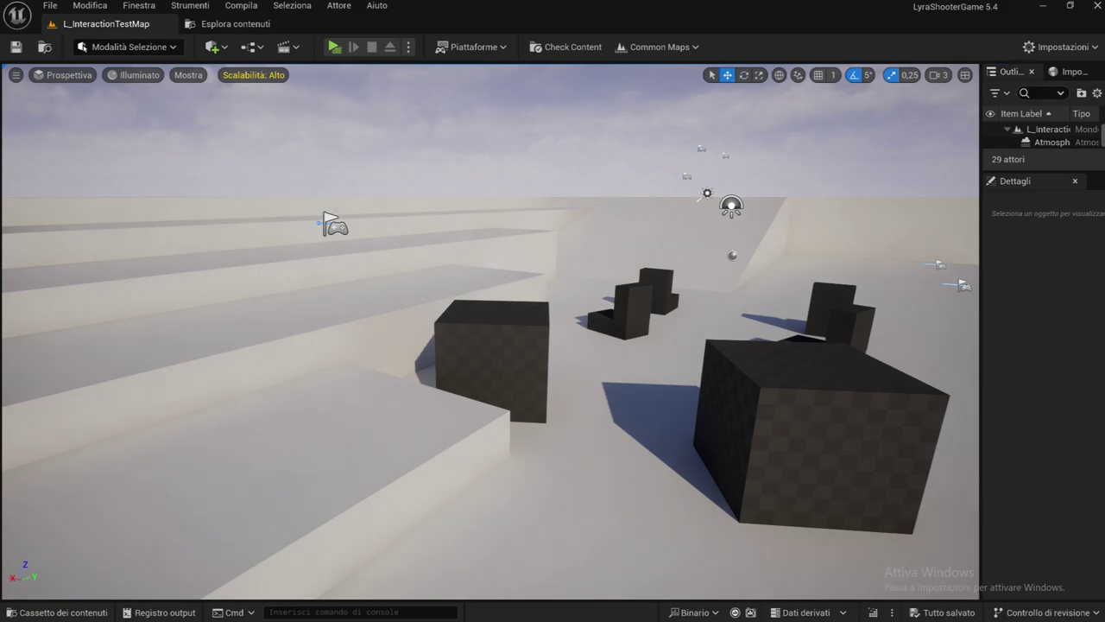
pyautogui.moveTo(315, 254); pyautogui.dragTo(314, 254, button='right')
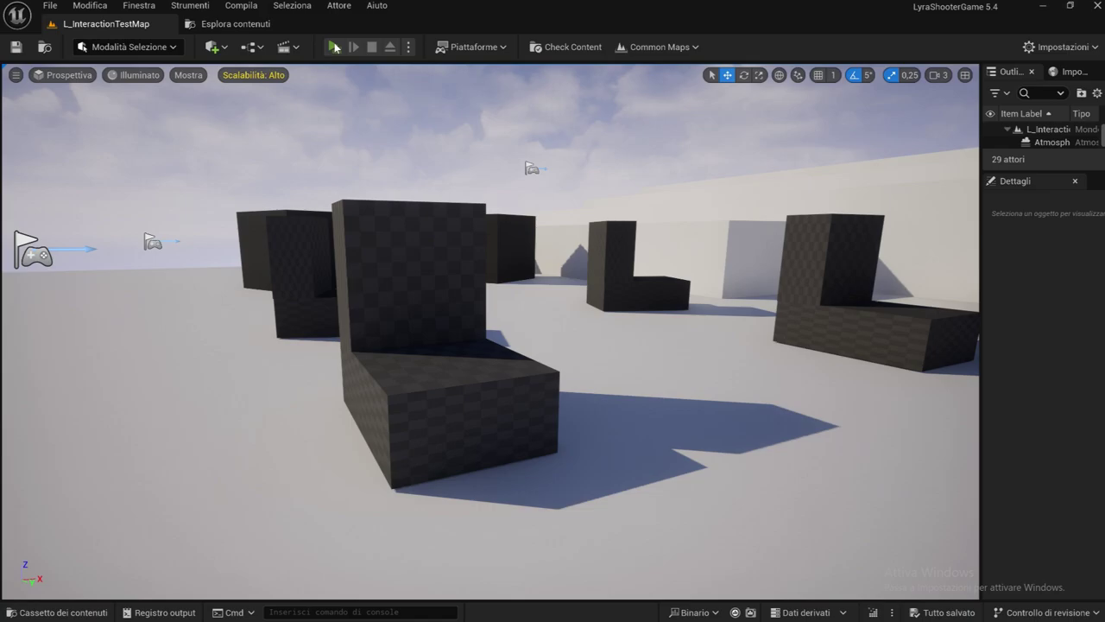
# Start Play-in-Editor and run the character around the black cubes
pyautogui.click(334, 46)
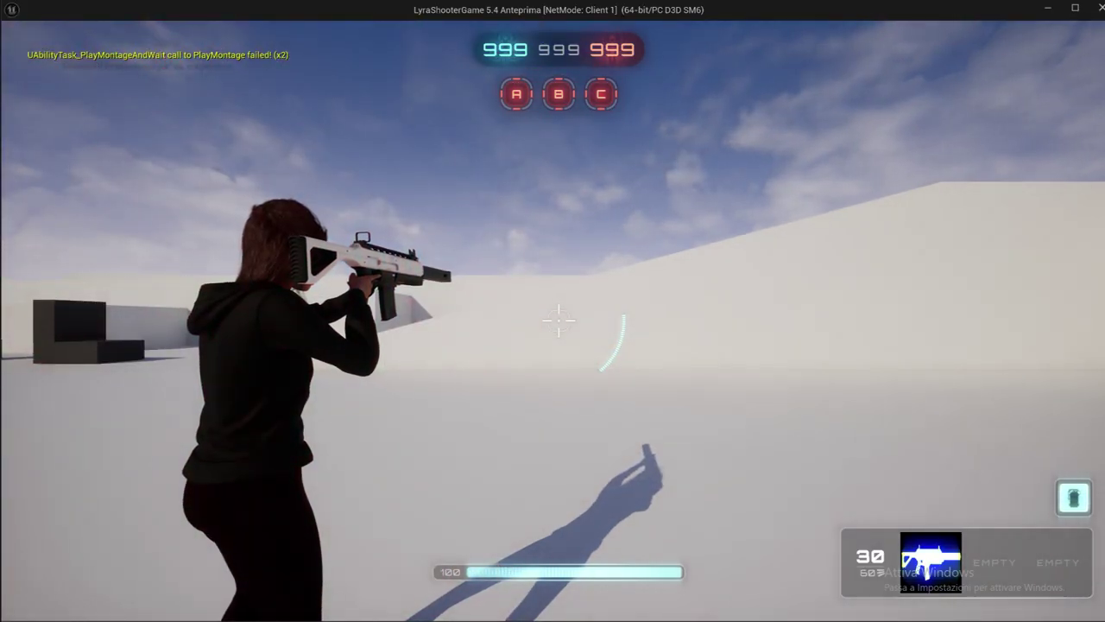
pyautogui.press('w')
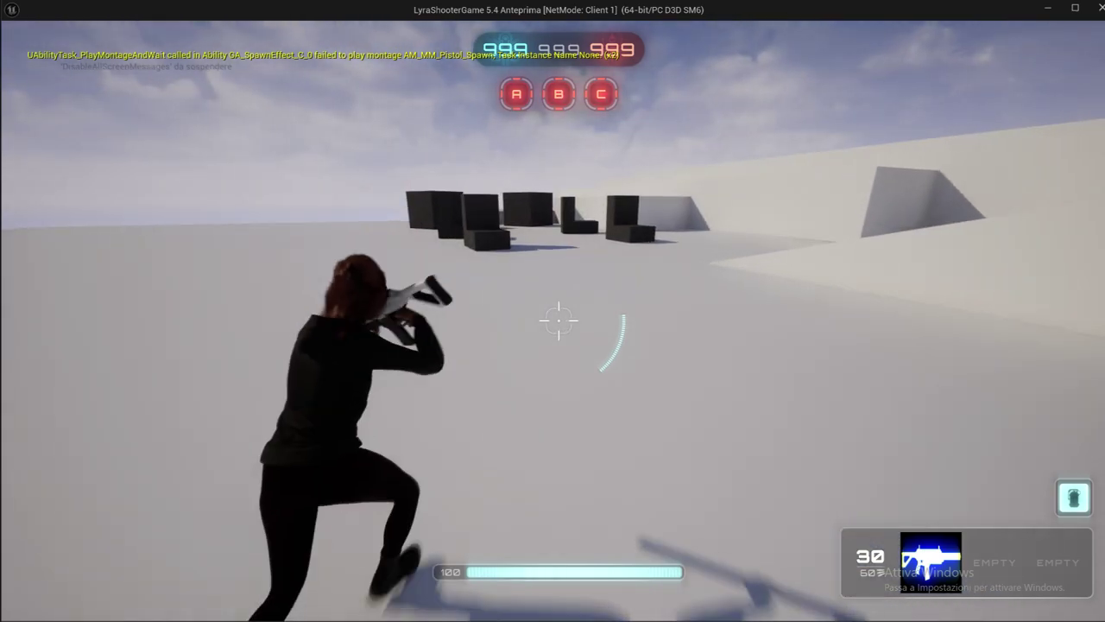
pyautogui.press('w')
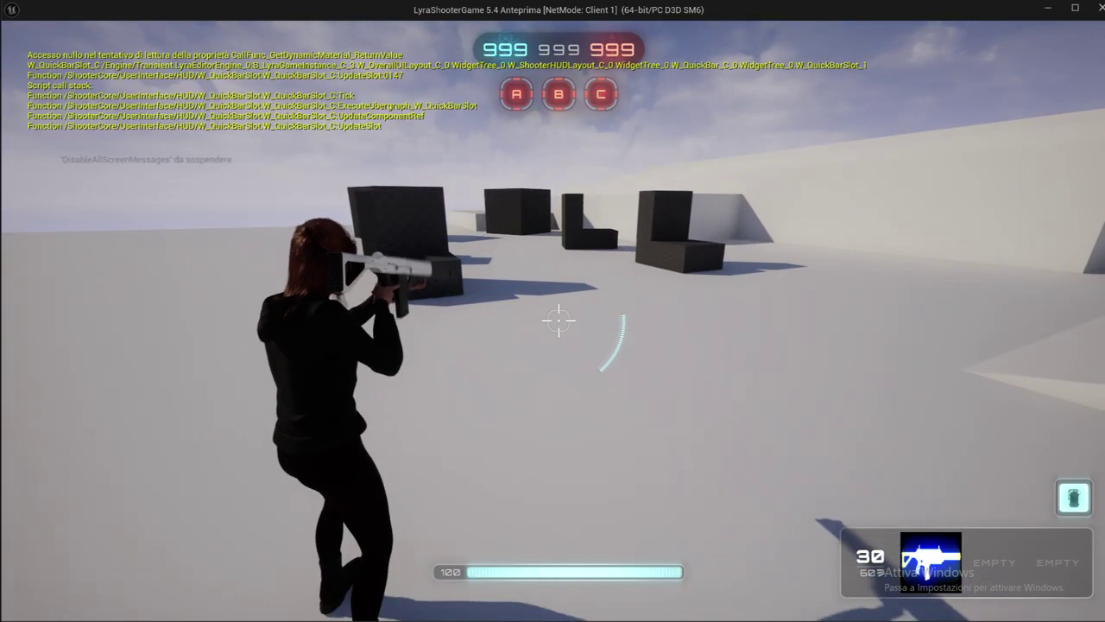
pyautogui.press('w')
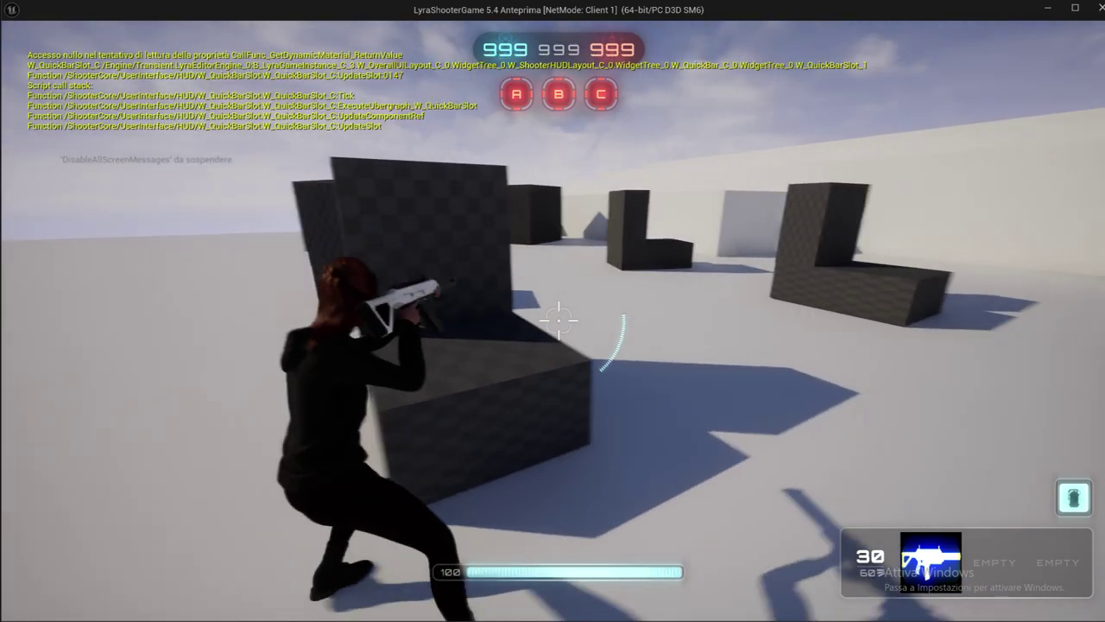
pyautogui.press('w')
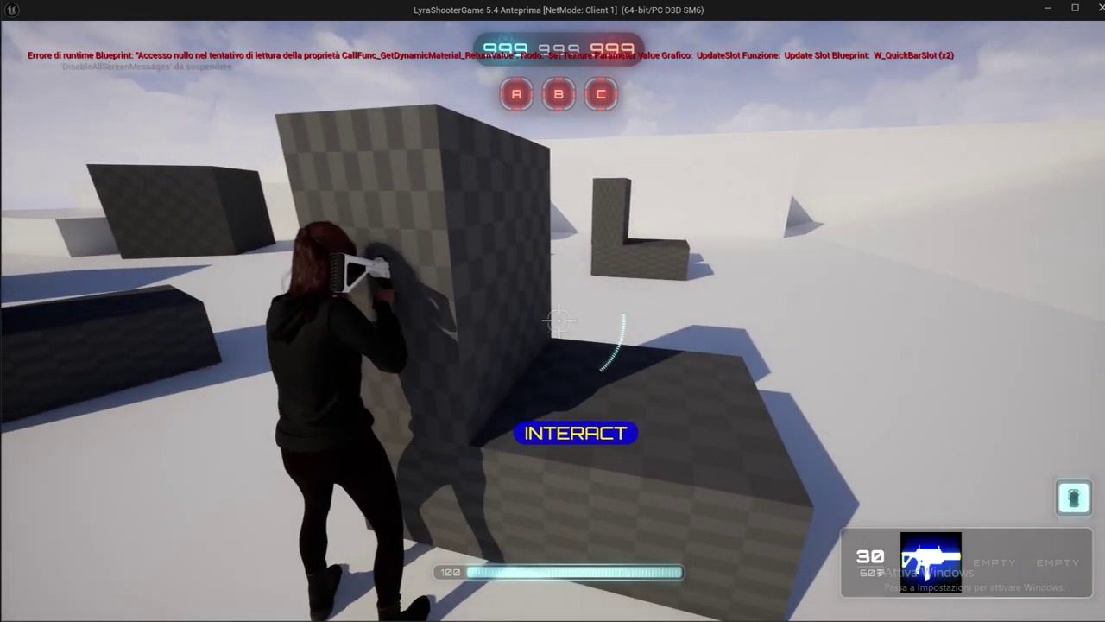
pyautogui.press('s')
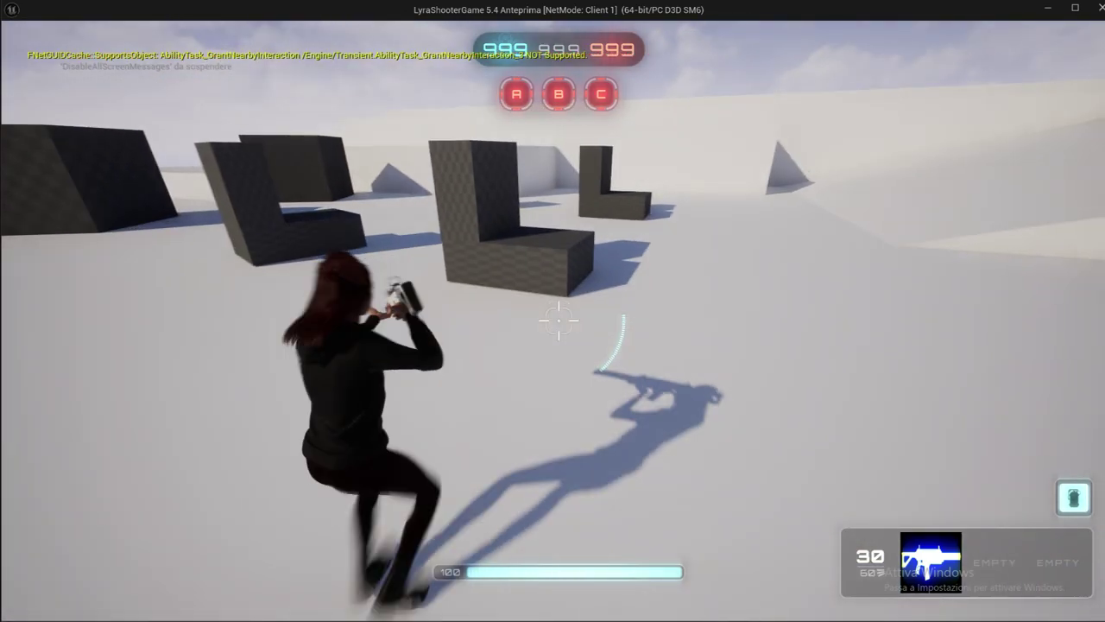
# Circle the large checkered block and the L-shaped block, crouching and strafing
pyautogui.press('w')
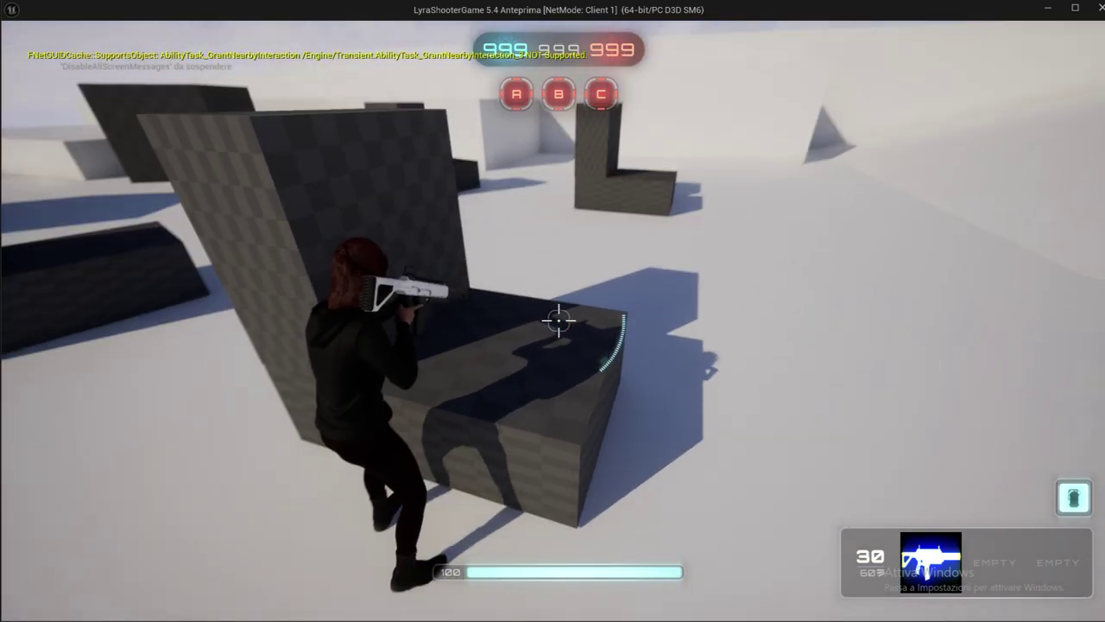
pyautogui.press('w')
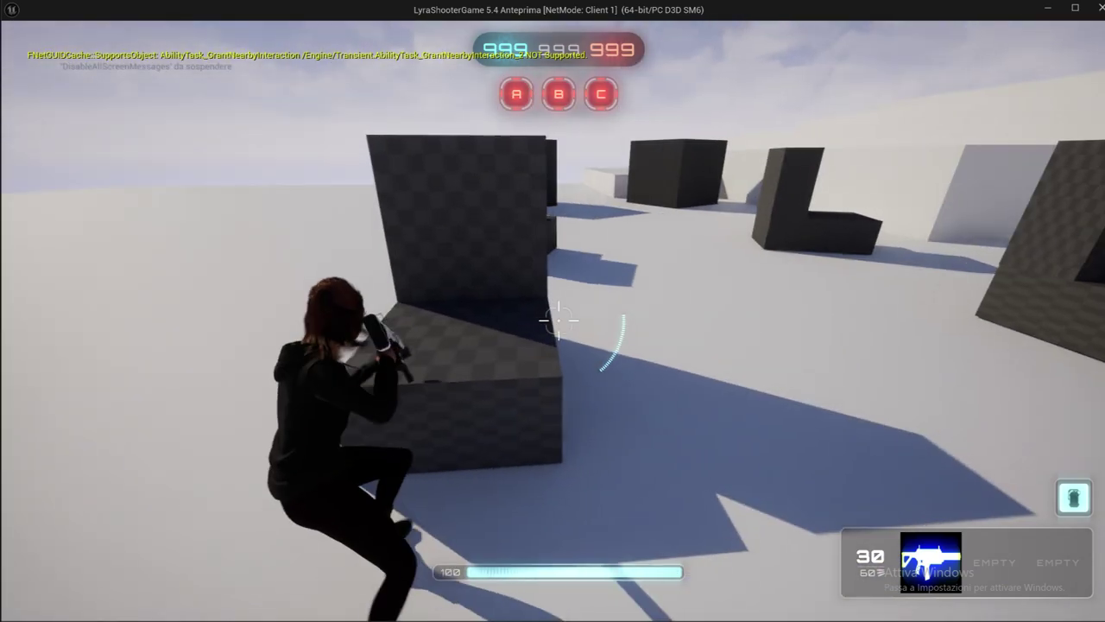
pyautogui.press('c')
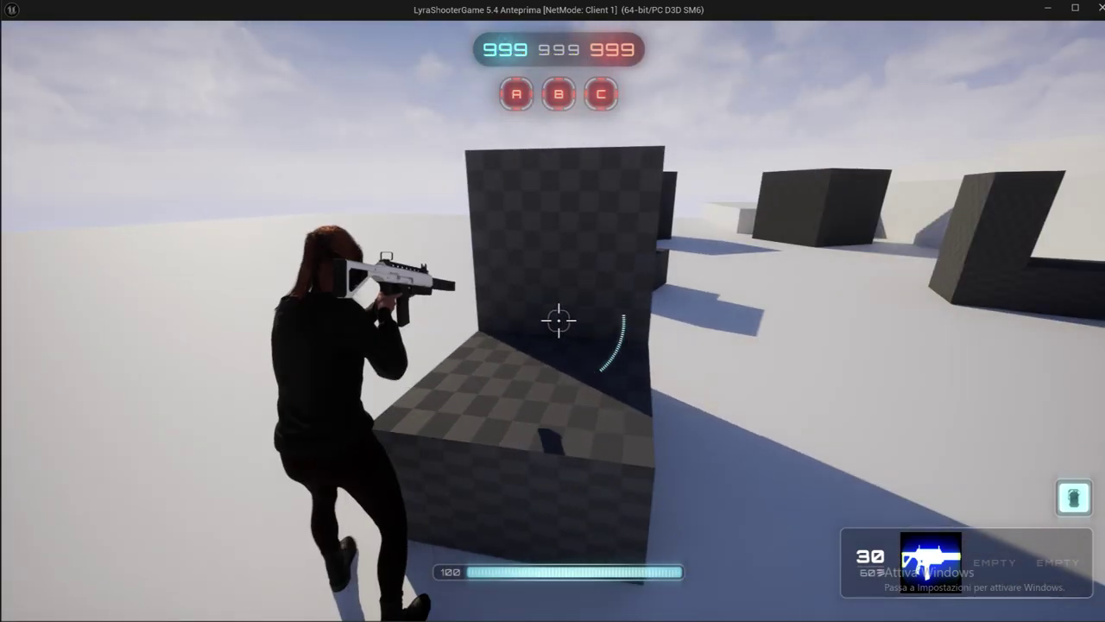
pyautogui.press('a')
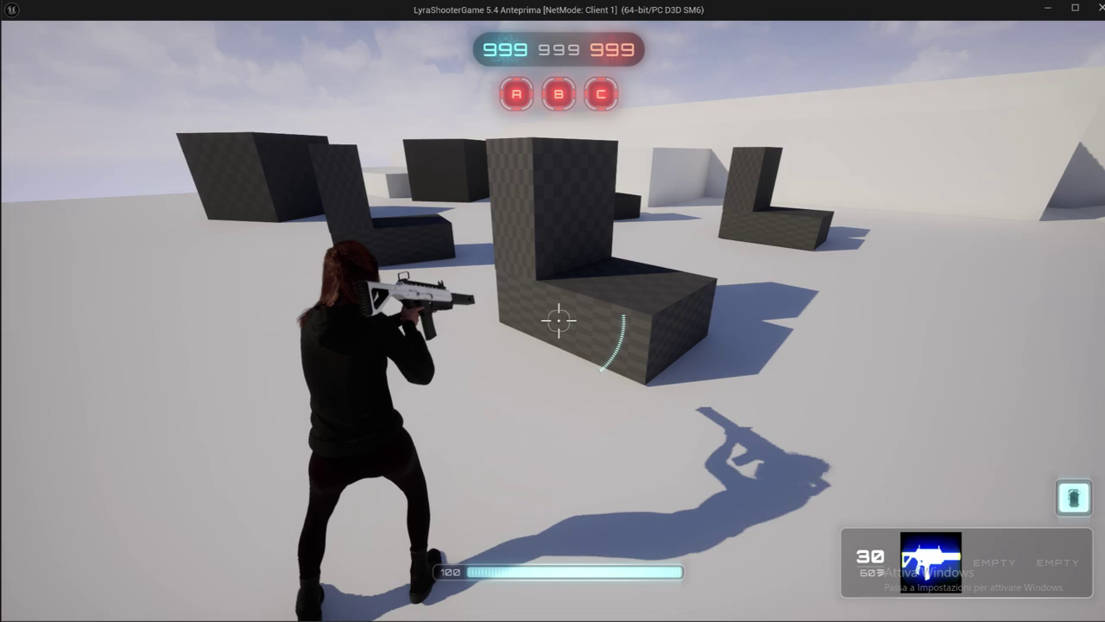
pyautogui.press('a')
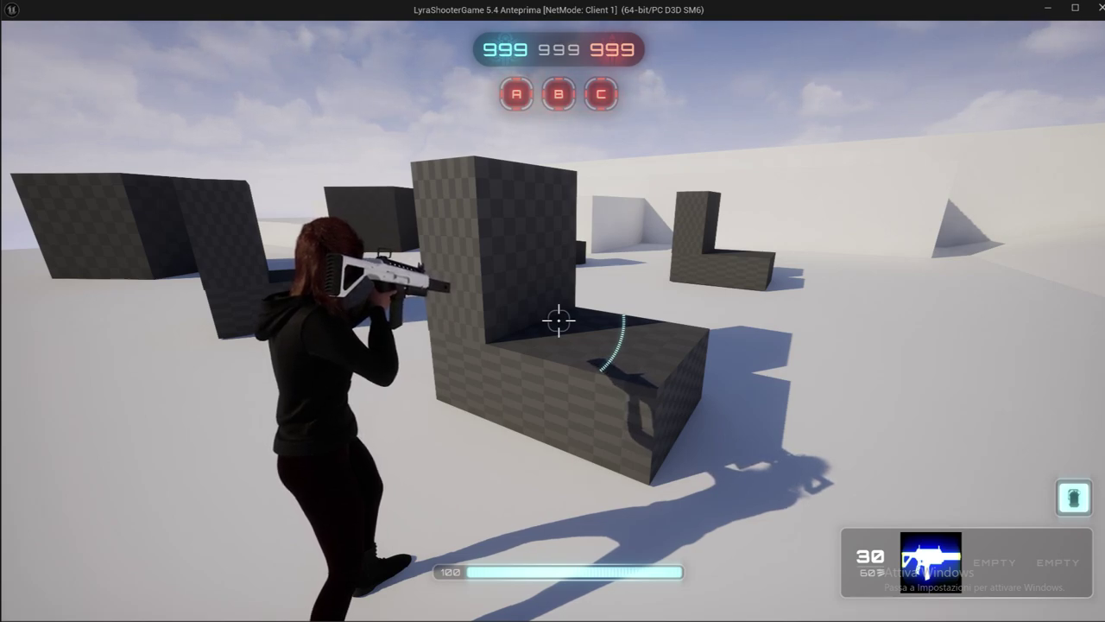
pyautogui.press('s')
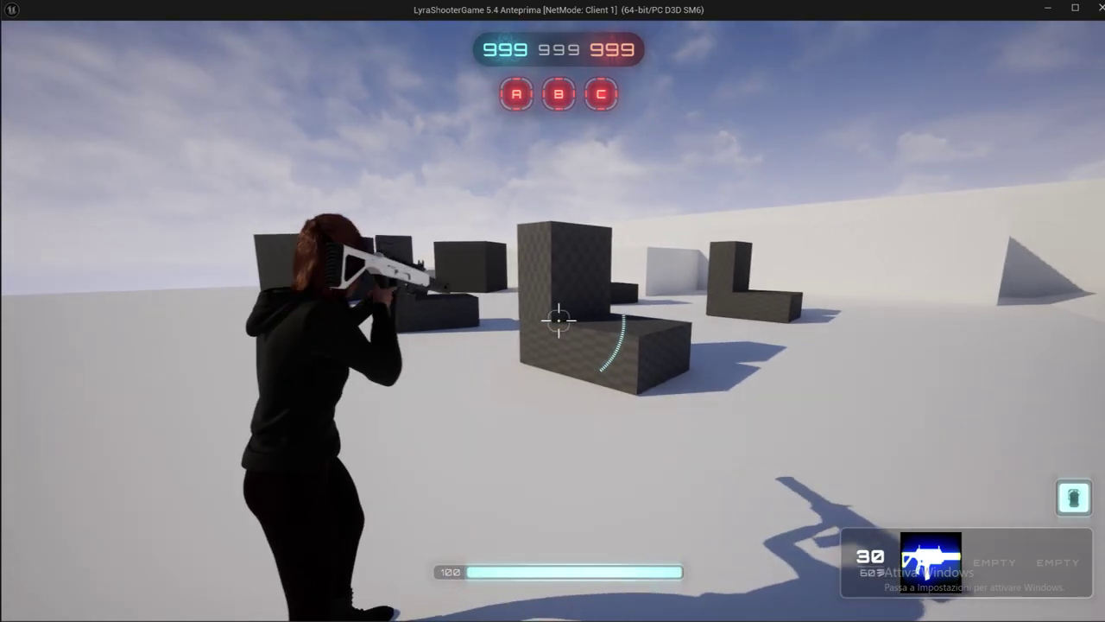
pyautogui.press('d')
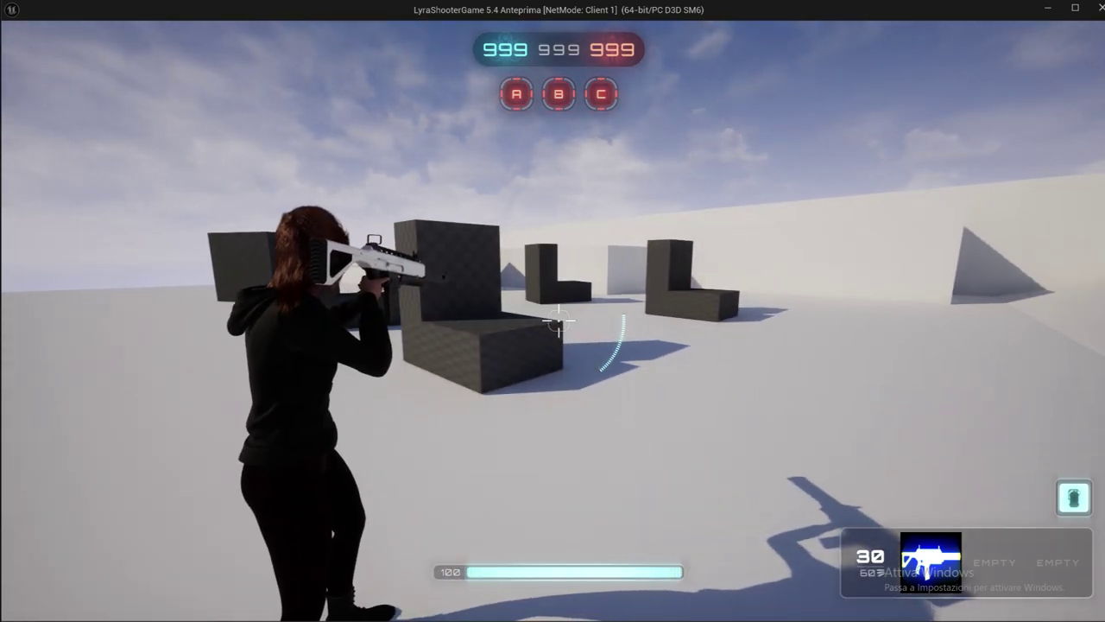
pyautogui.press('a')
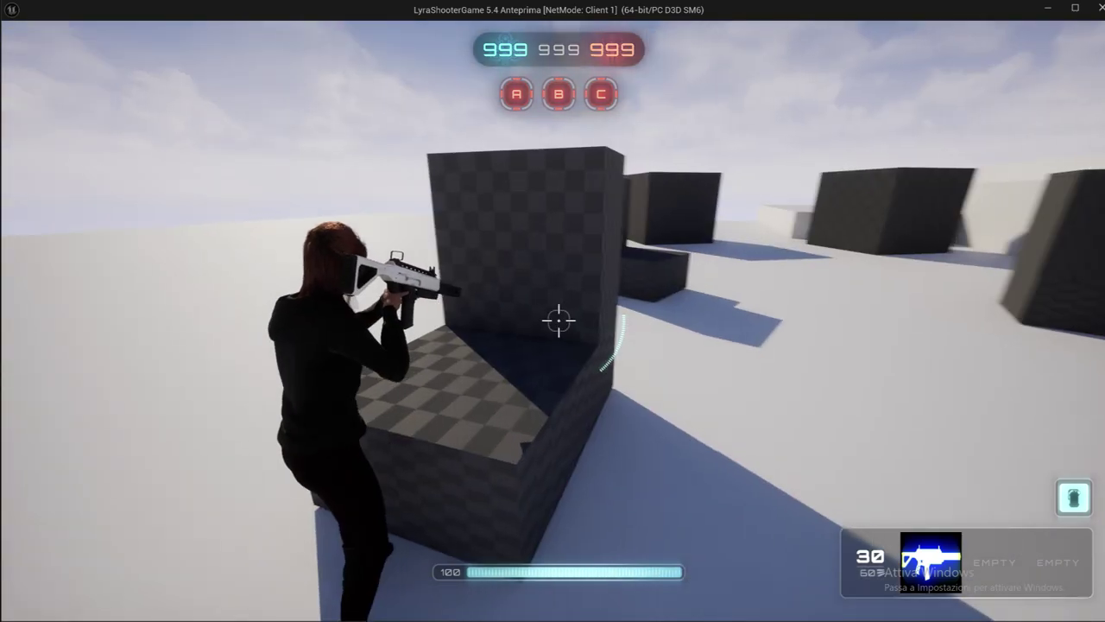
# Jump onto the seat-shaped block, drop off, and return until INTERACT appears
pyautogui.press('s')
pyautogui.press('w')
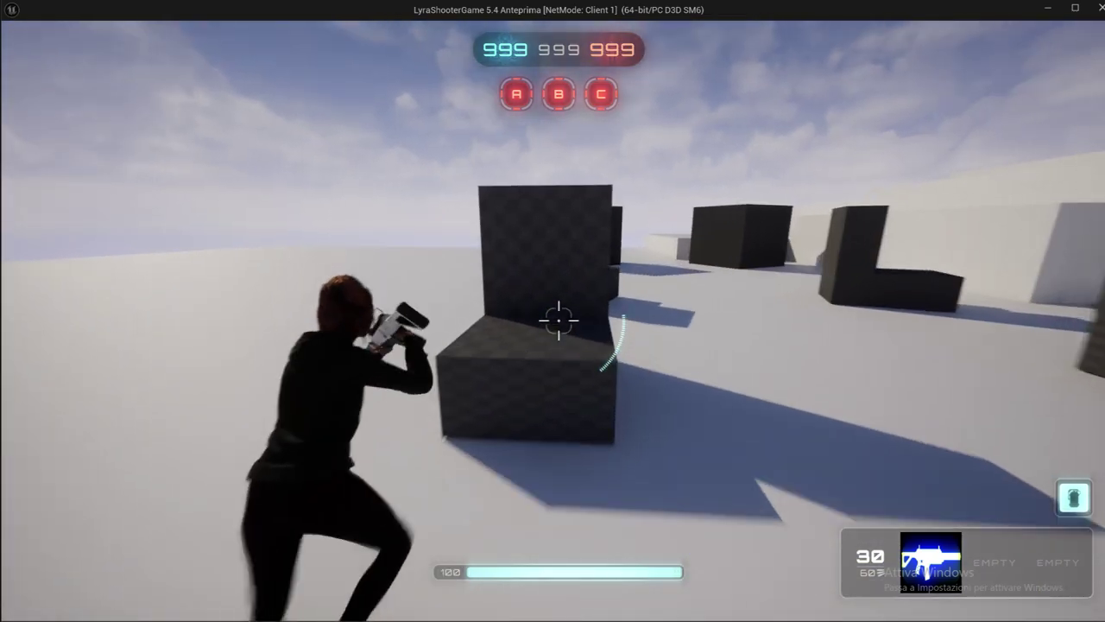
pyautogui.press('c')
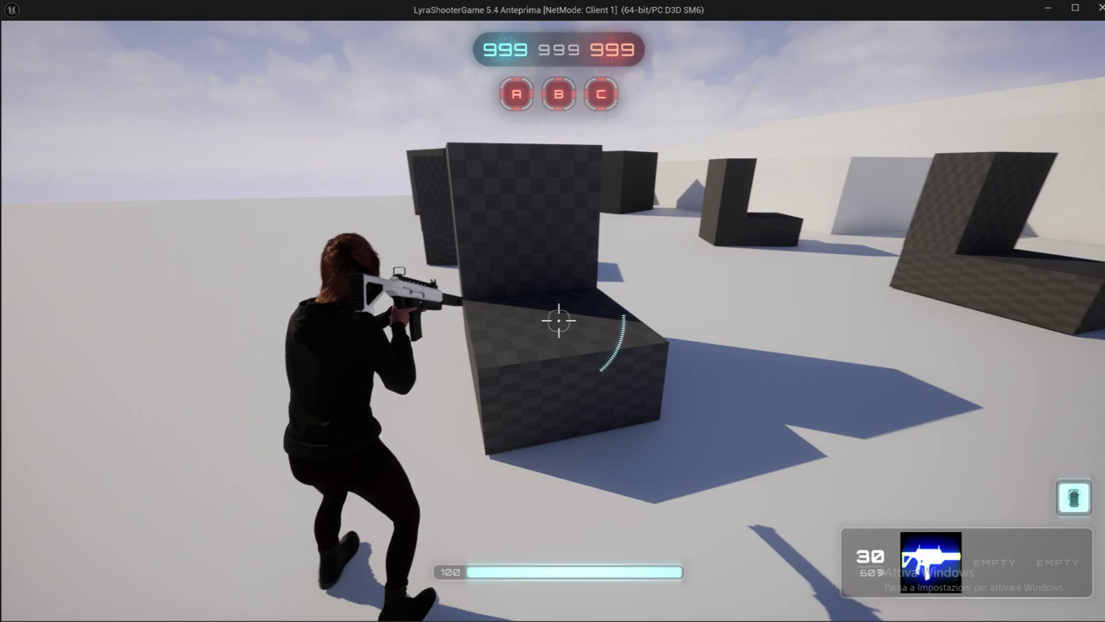
pyautogui.press('space')
pyautogui.press('s')
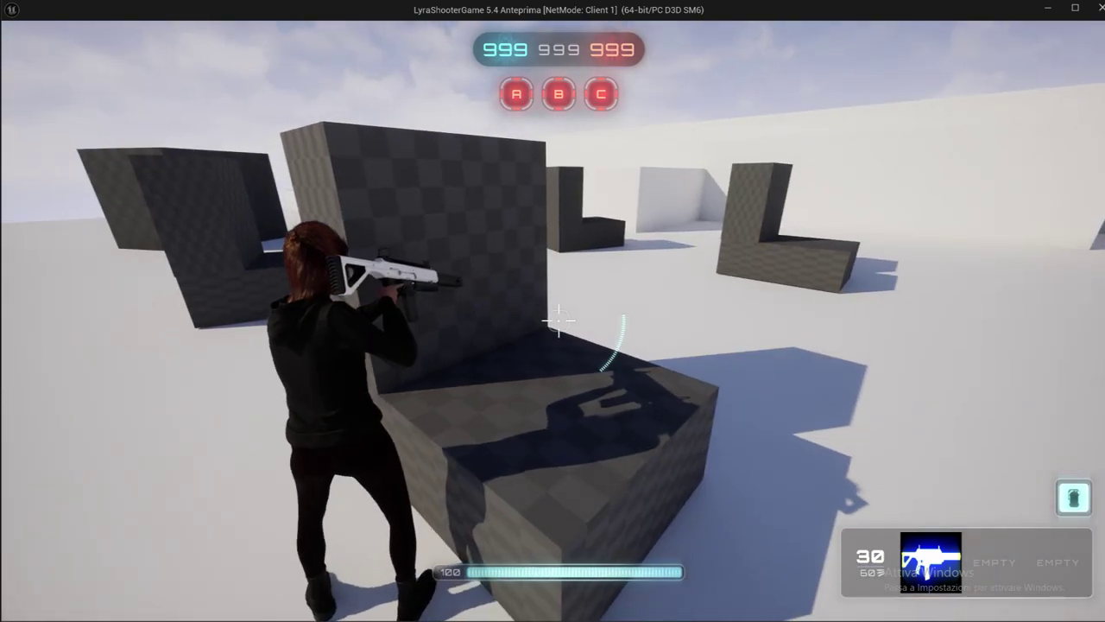
pyautogui.press('w')
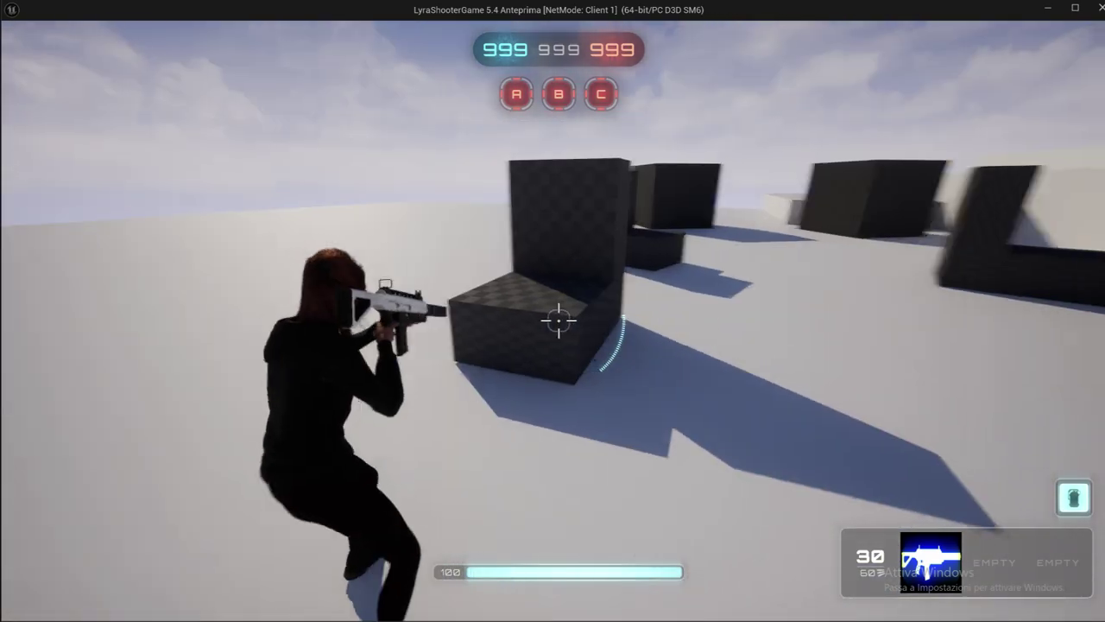
pyautogui.press('w')
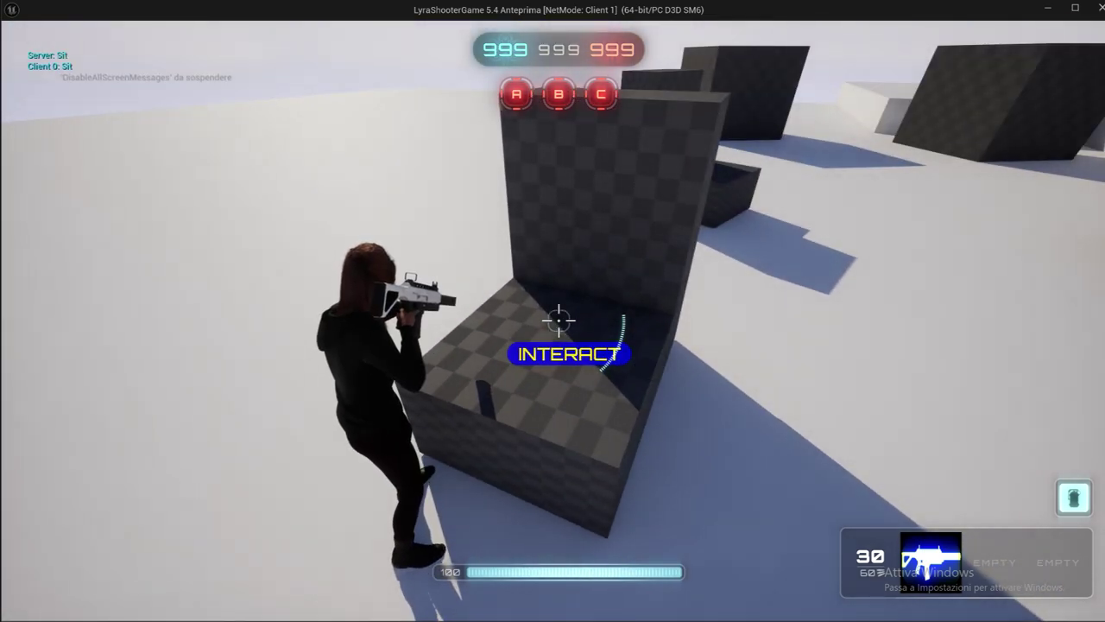
# Sit on the seat block with E, then step away and back toward it
pyautogui.press('e')
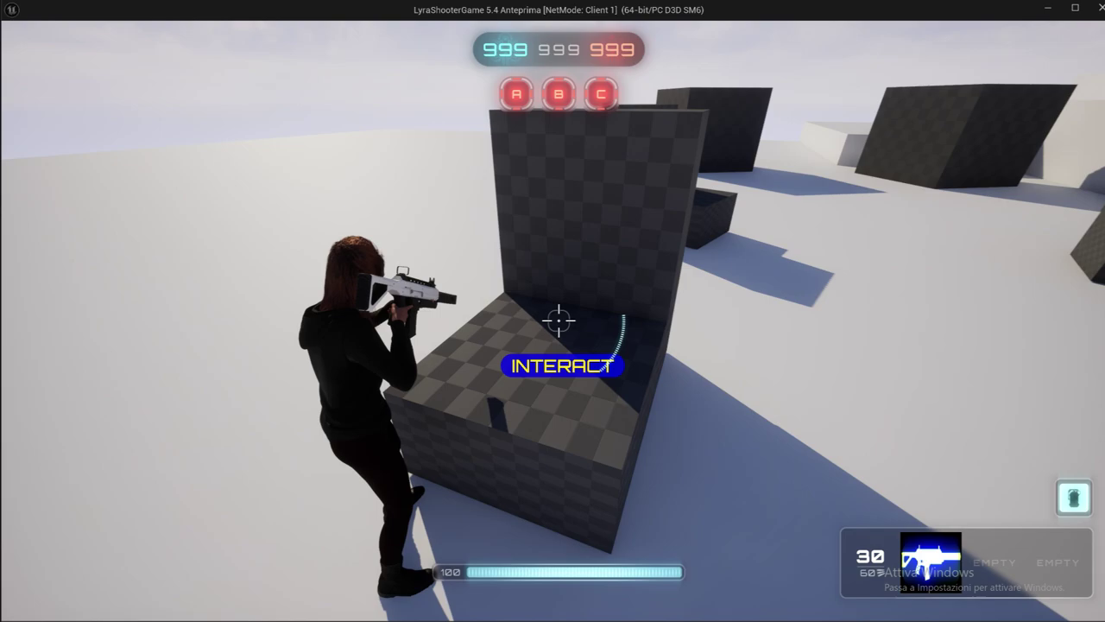
pyautogui.press('e')
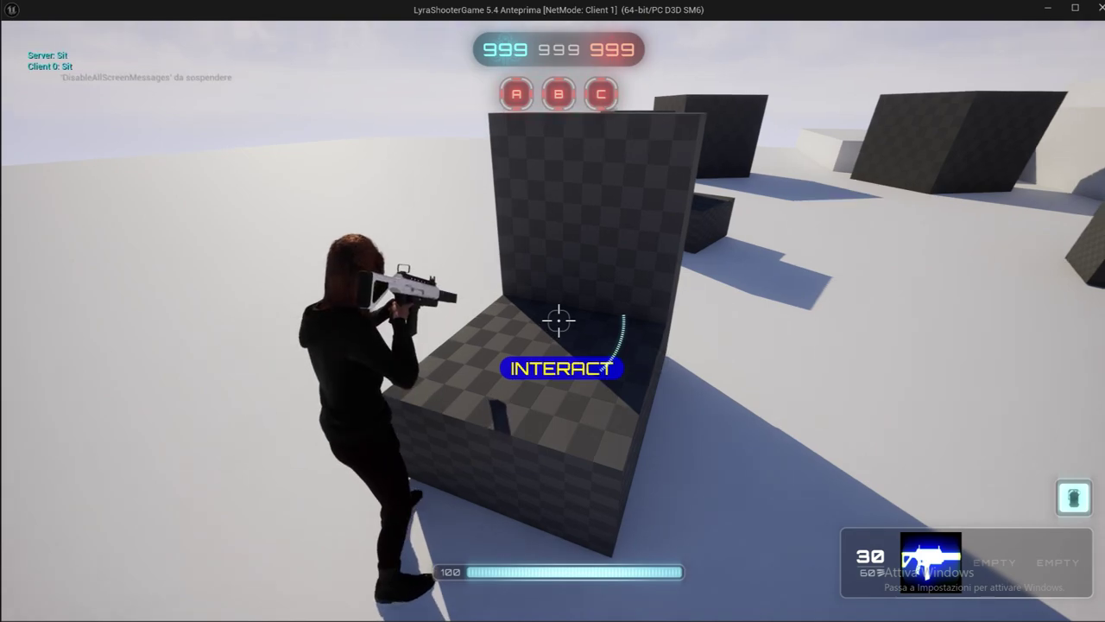
pyautogui.press('s')
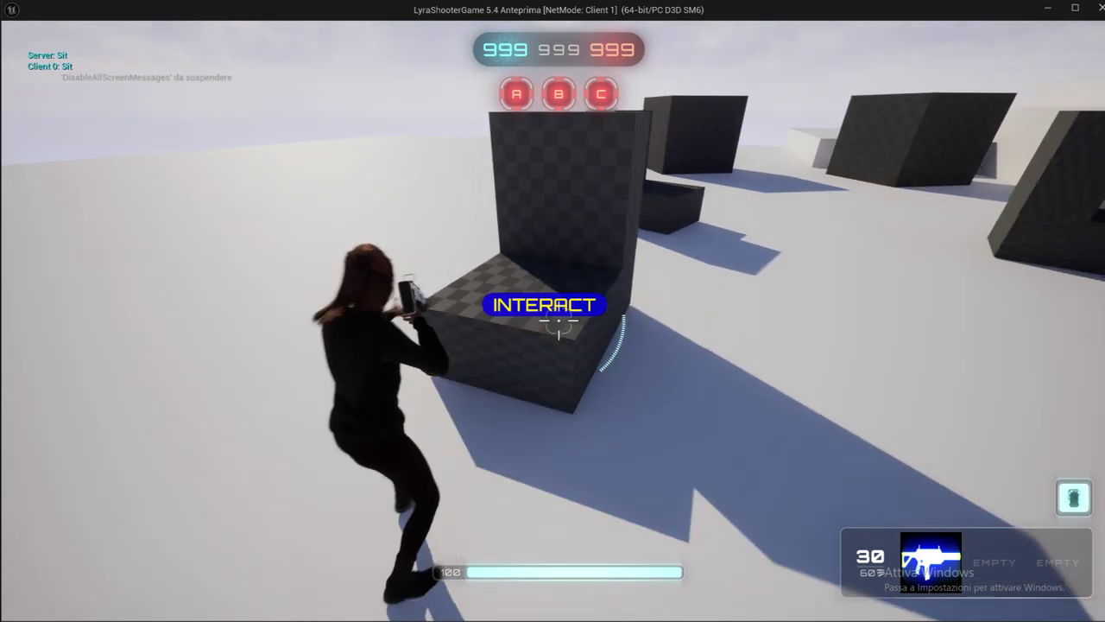
pyautogui.press('w')
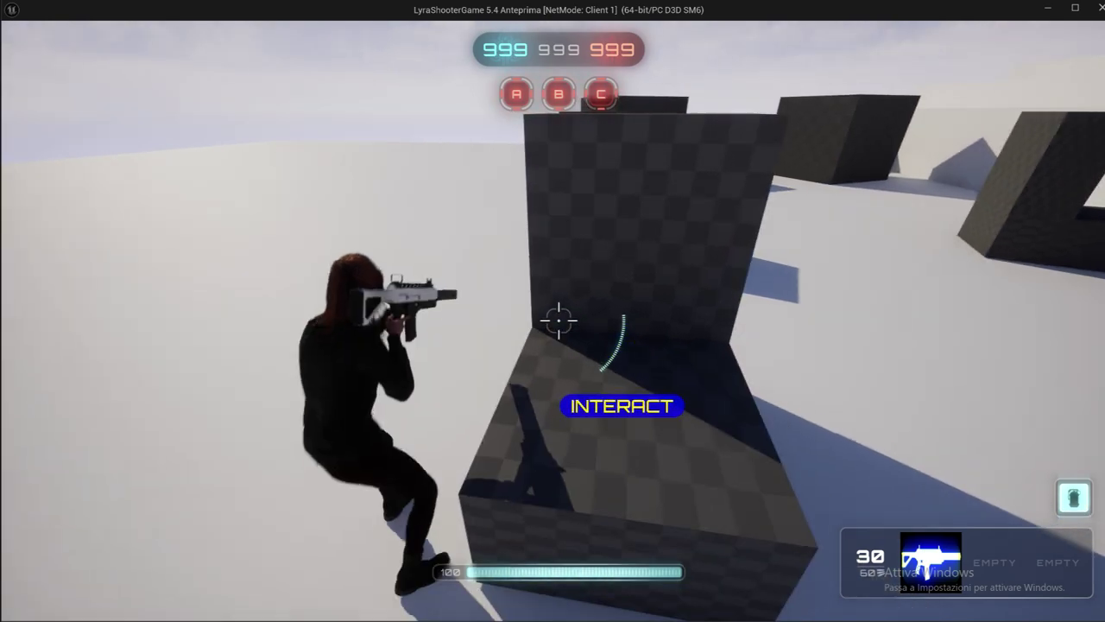
pyautogui.press('d')
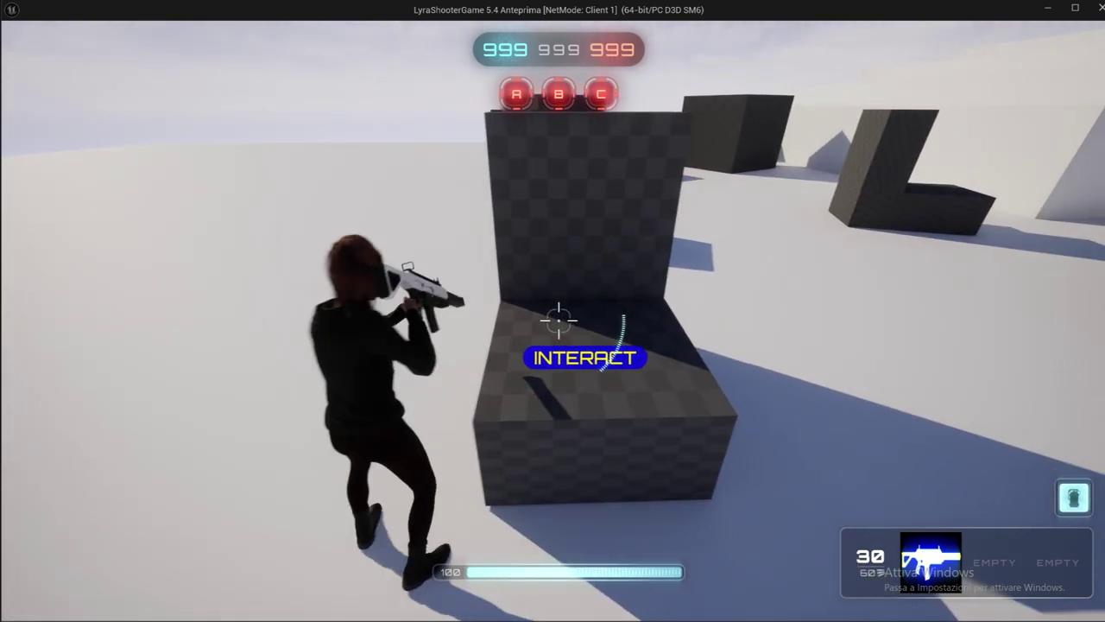
# Circle and back away from the box, then open the pause menu with Escape
pyautogui.press('a')
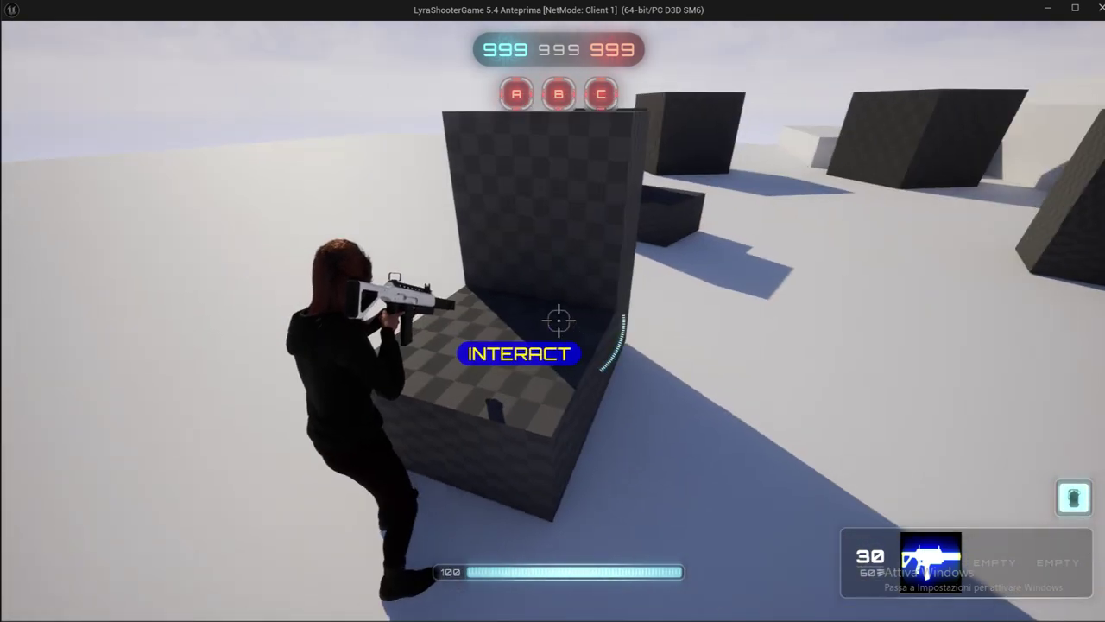
pyautogui.press('s')
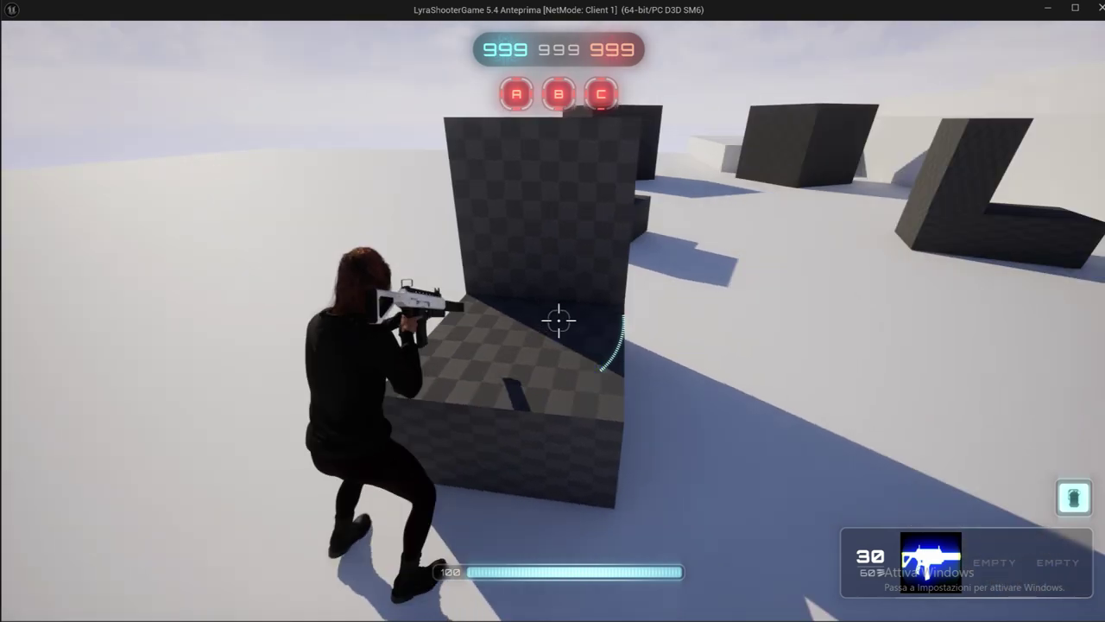
pyautogui.press('s')
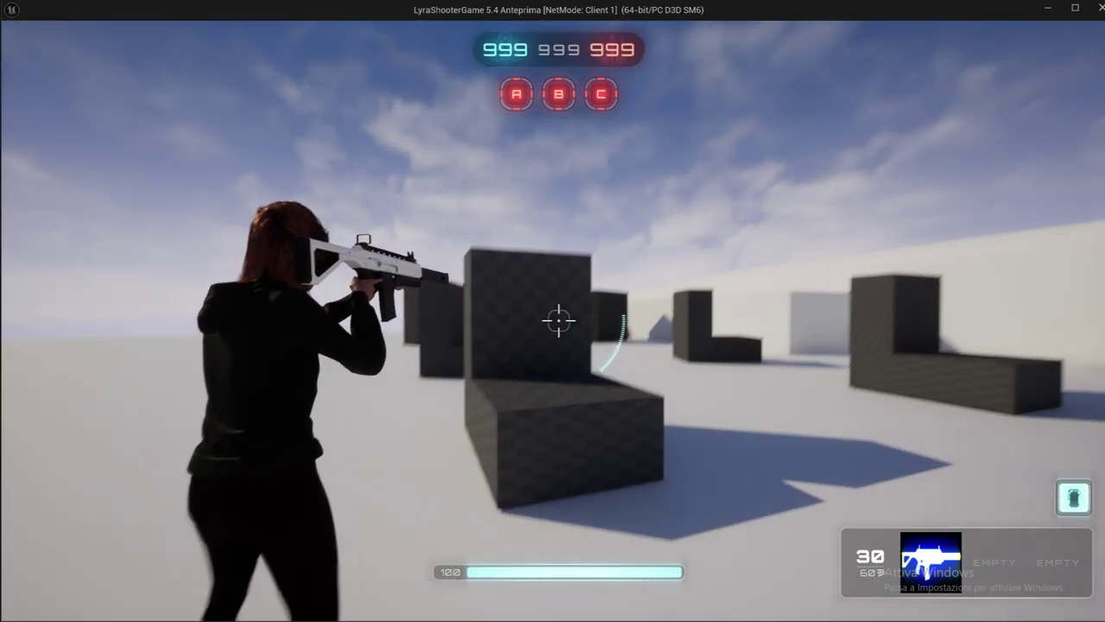
pyautogui.press('Escape')
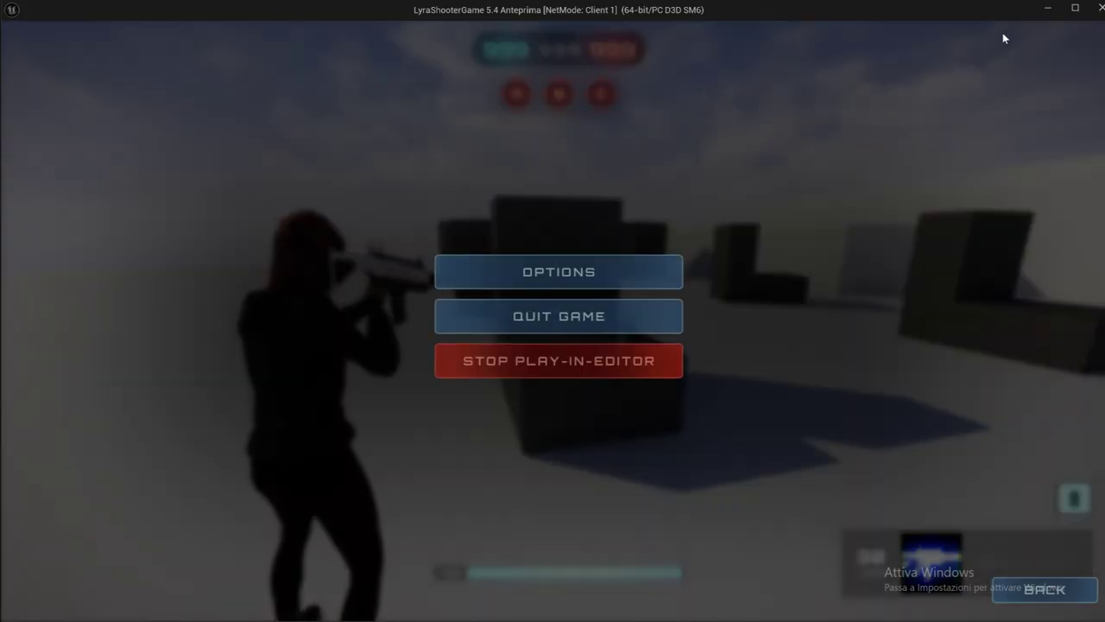
# Stop the play session and close the Message Log
pyautogui.click(1100, 8)
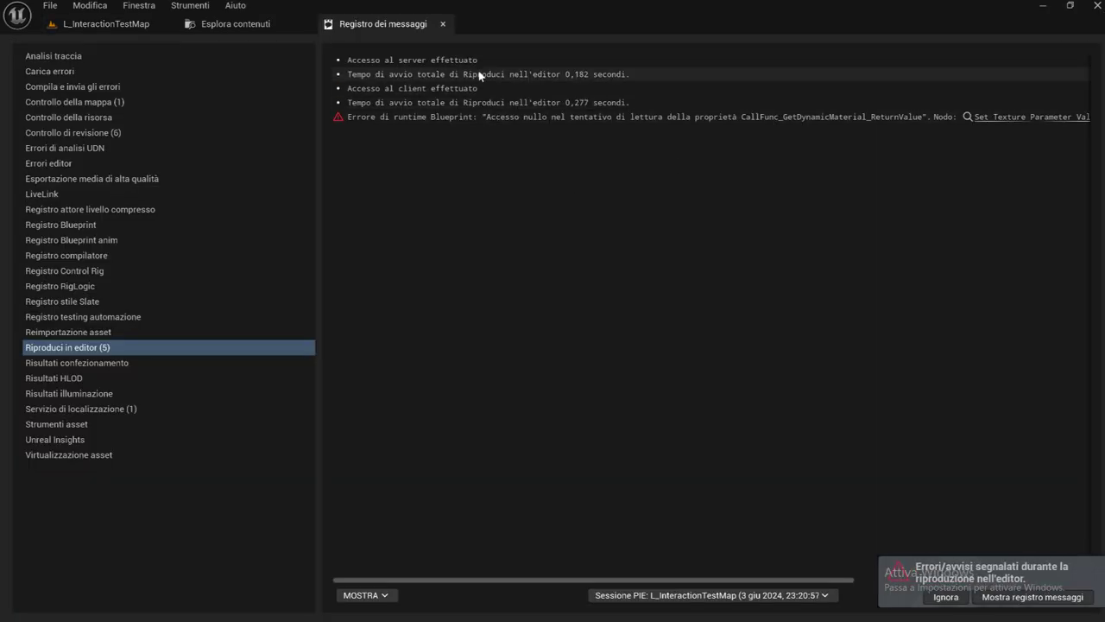
pyautogui.click(443, 24)
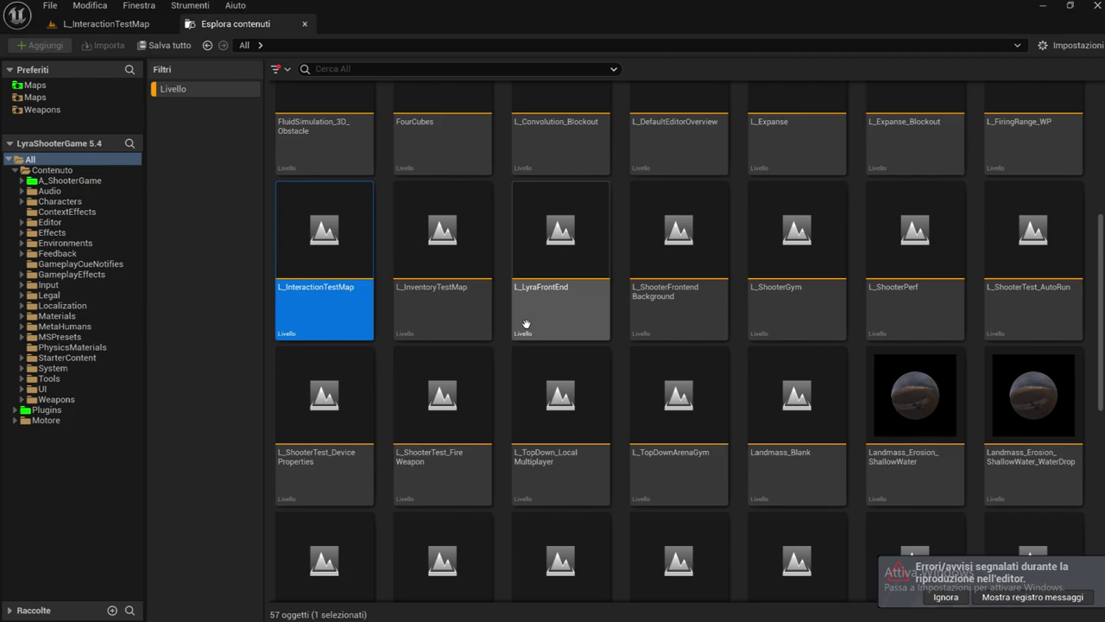
pyautogui.scroll(2, 622, 324)
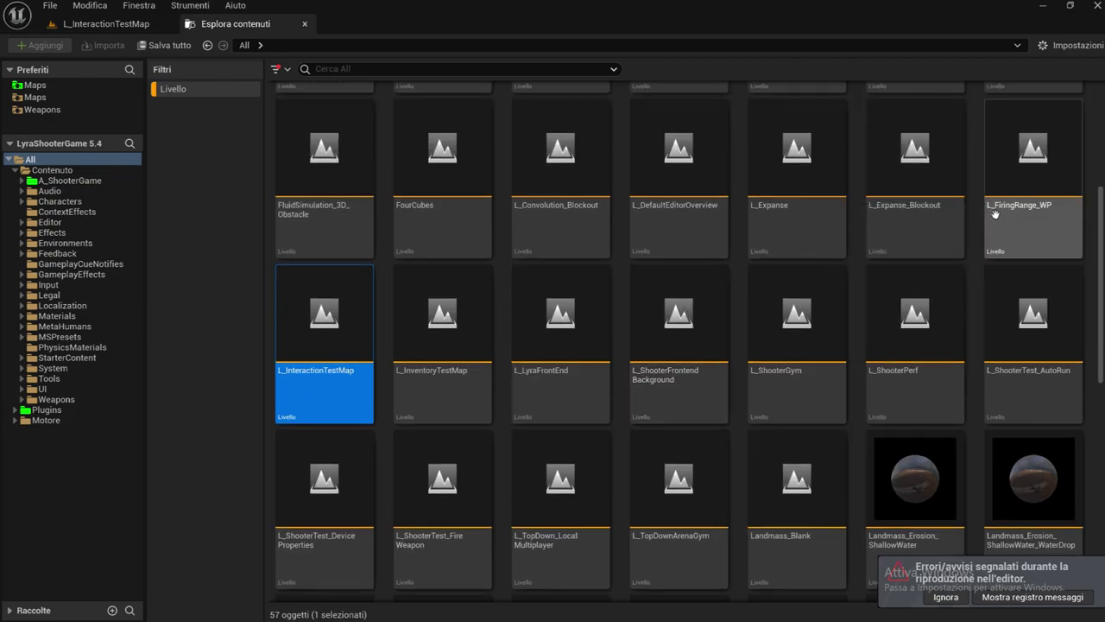
# Find L_InventoryTestMap in the level list and open it
pyautogui.moveTo(1023, 214)
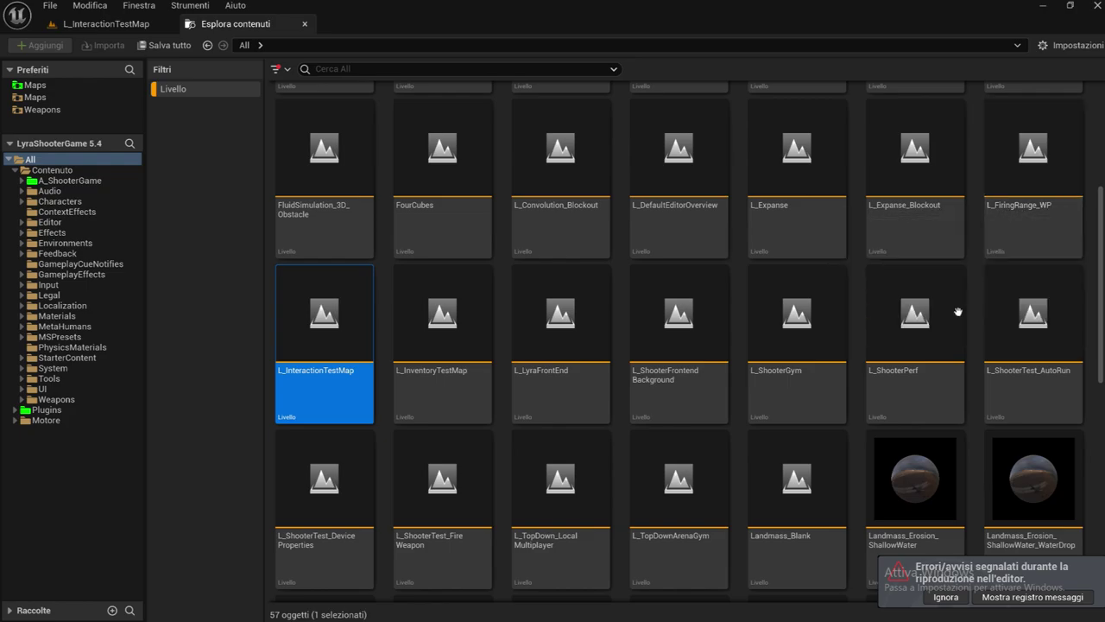
pyautogui.scroll(-2, 518, 247)
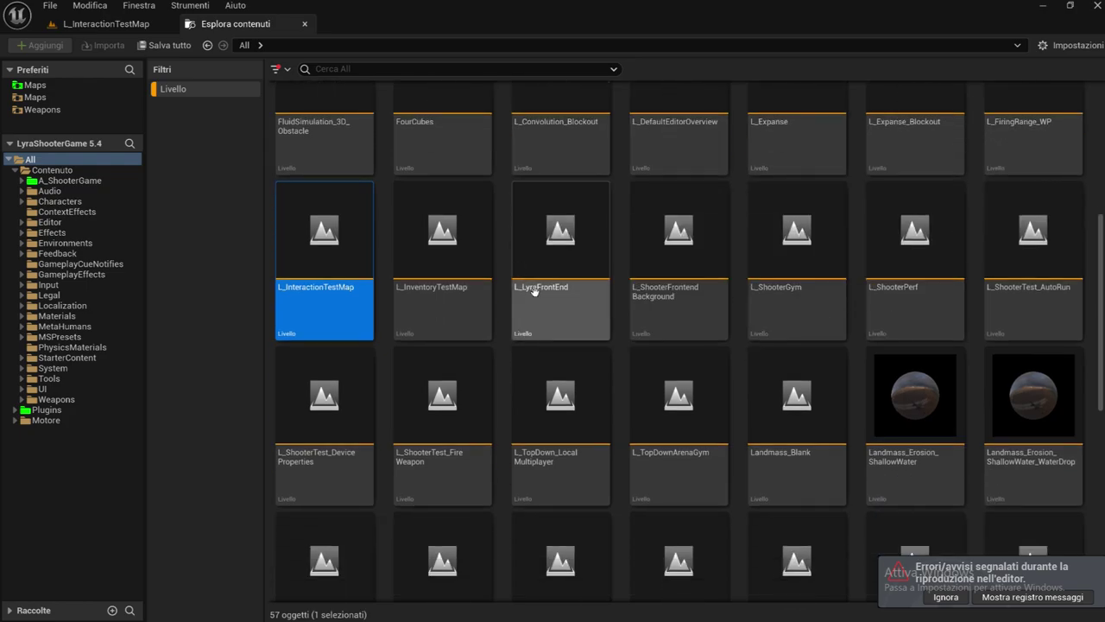
pyautogui.moveTo(484, 404)
pyautogui.scroll(-1, 479, 397)
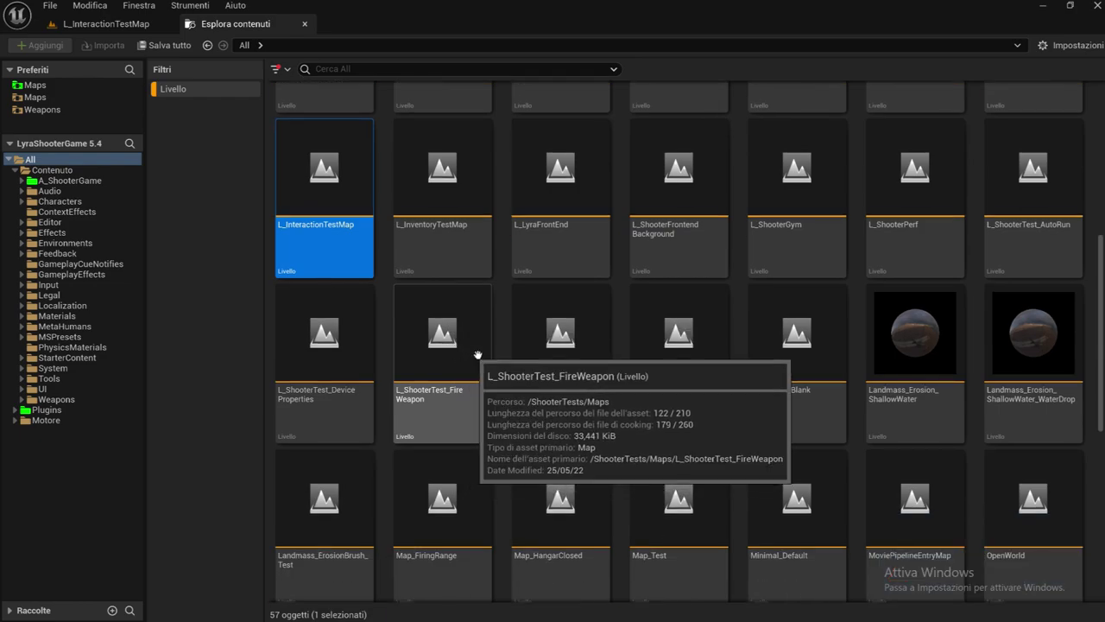
pyautogui.moveTo(440, 245)
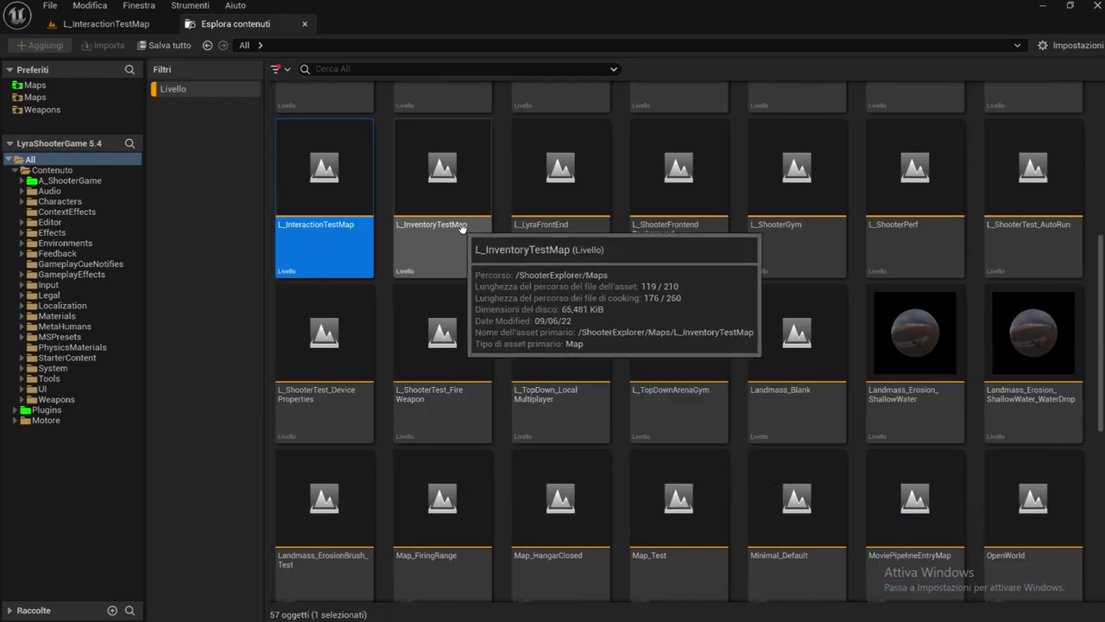
pyautogui.doubleClick(434, 223)
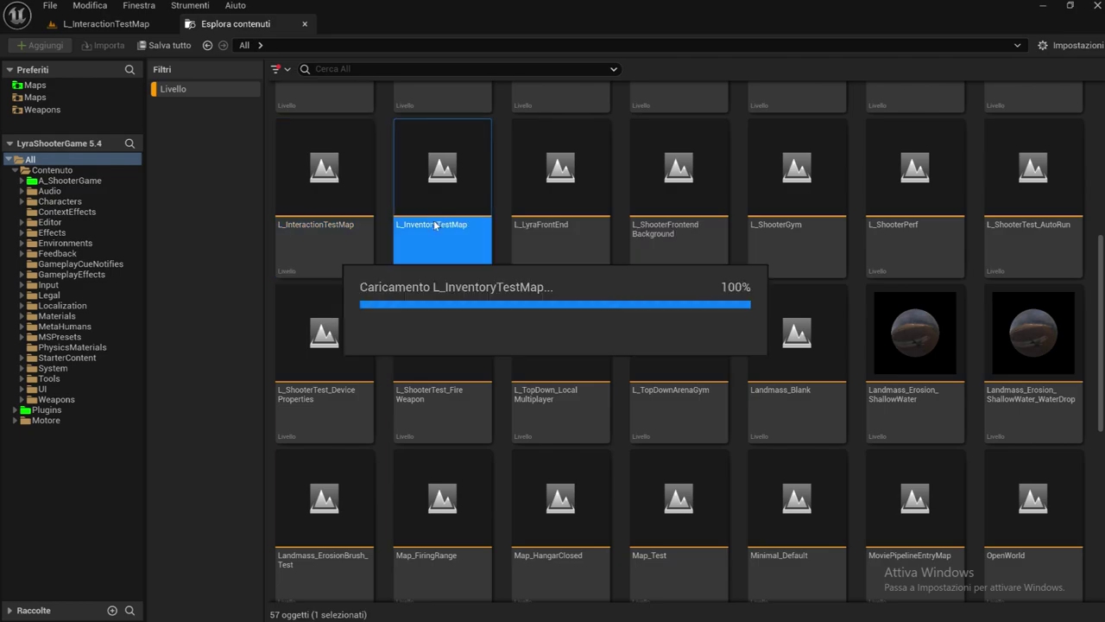
# Switch to the L_InventoryTestMap tab and start Play-in-Editor
pyautogui.click(126, 23)
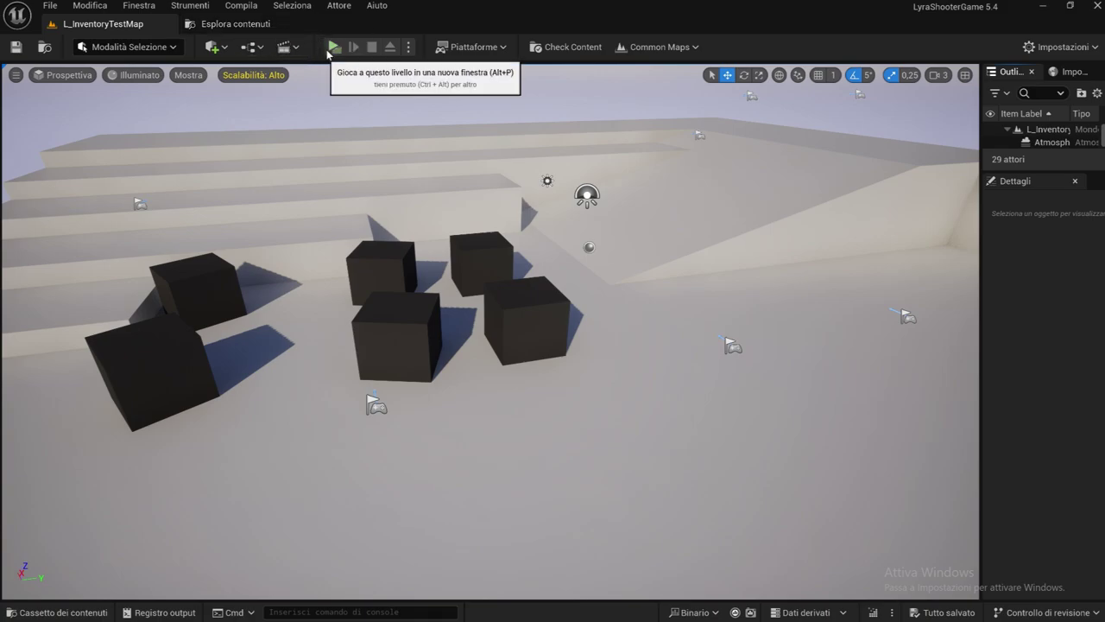
pyautogui.click(334, 47)
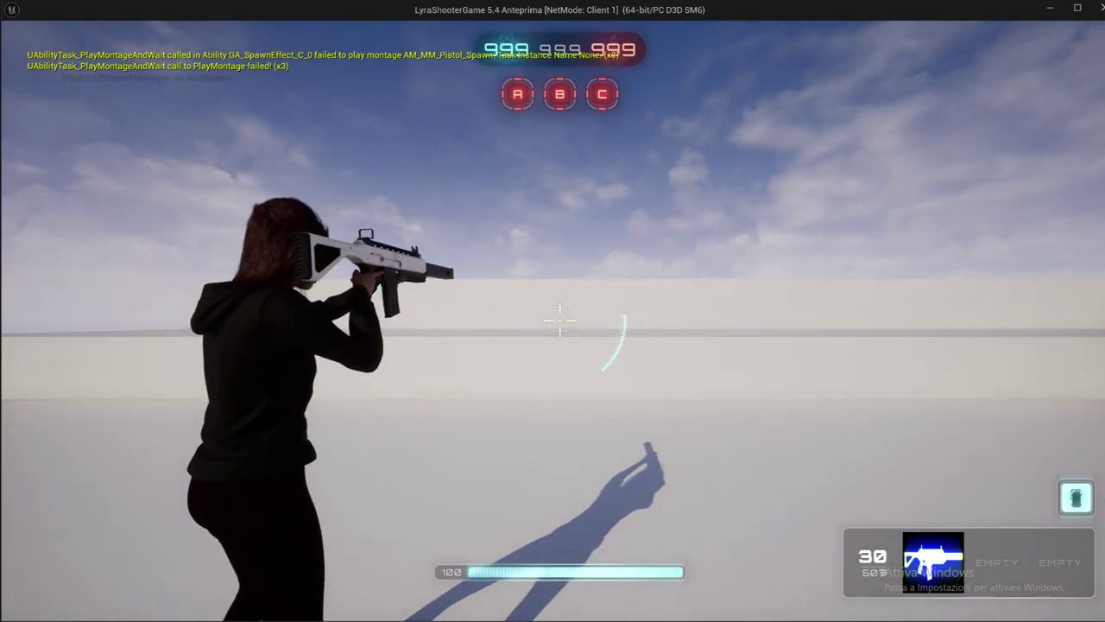
# Run and jump past the dark blocks, then open the INVENTORY screen with I
pyautogui.press('w')
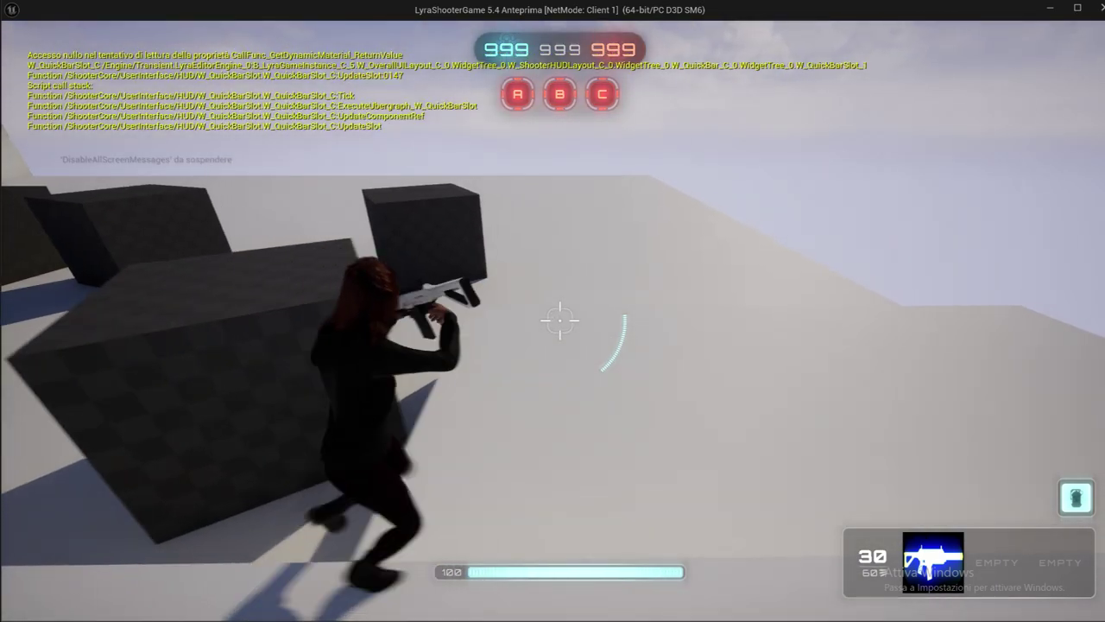
pyautogui.press('space')
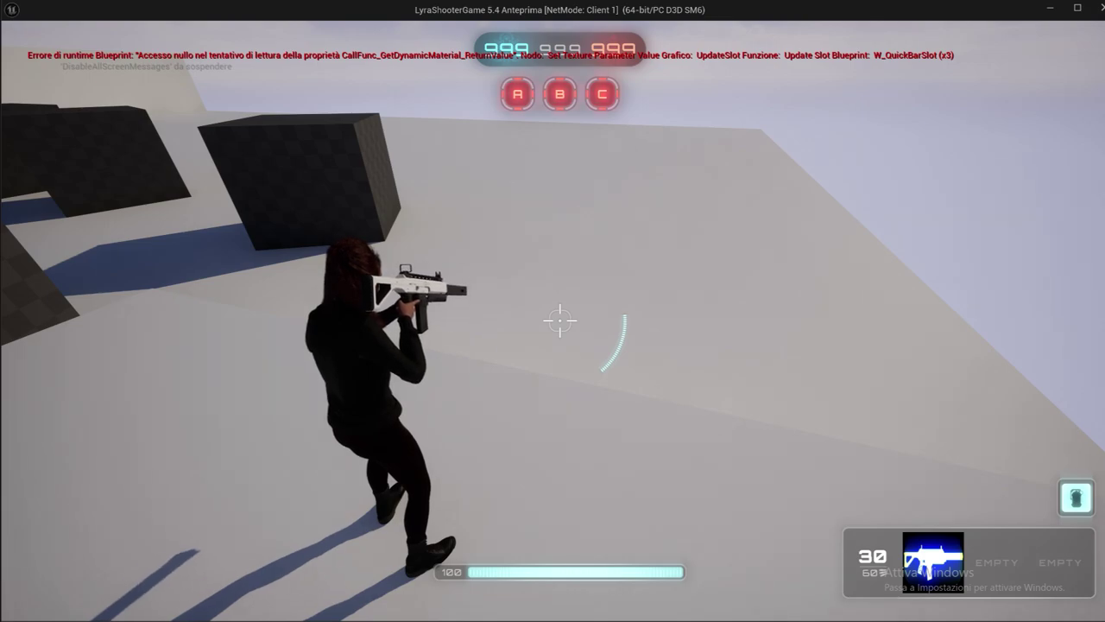
pyautogui.press('c')
pyautogui.press('c')
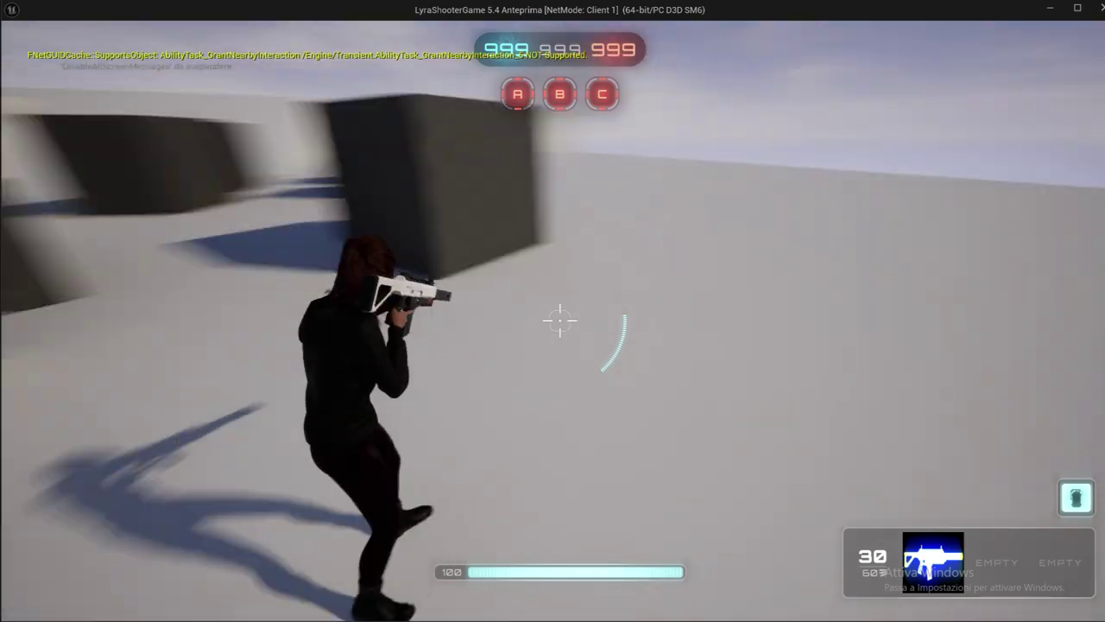
pyautogui.press('c')
pyautogui.press('c')
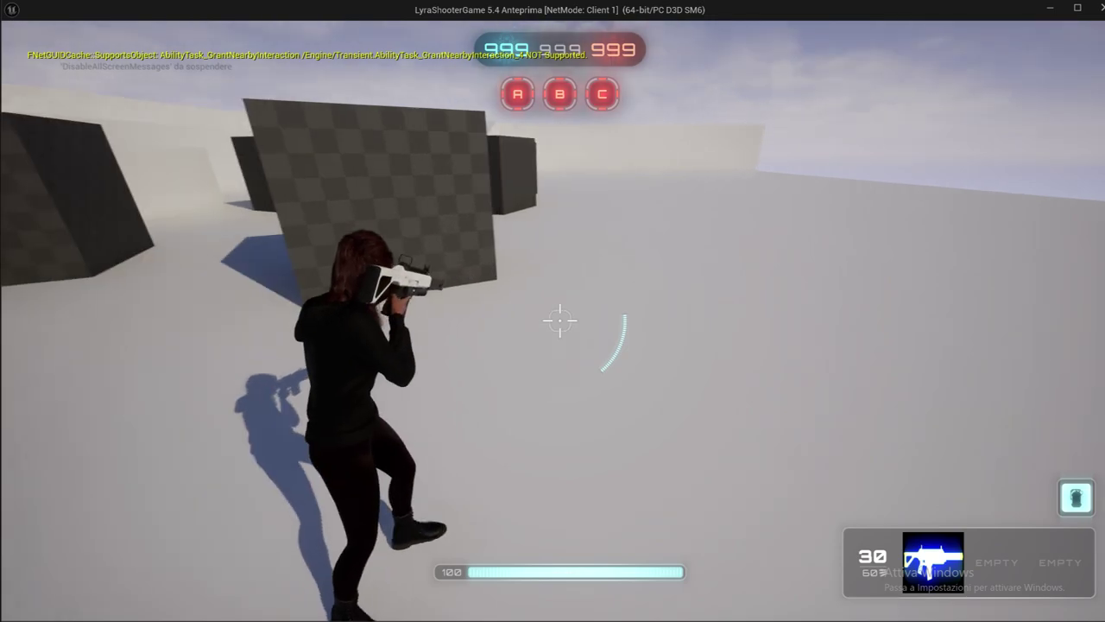
pyautogui.press('i')
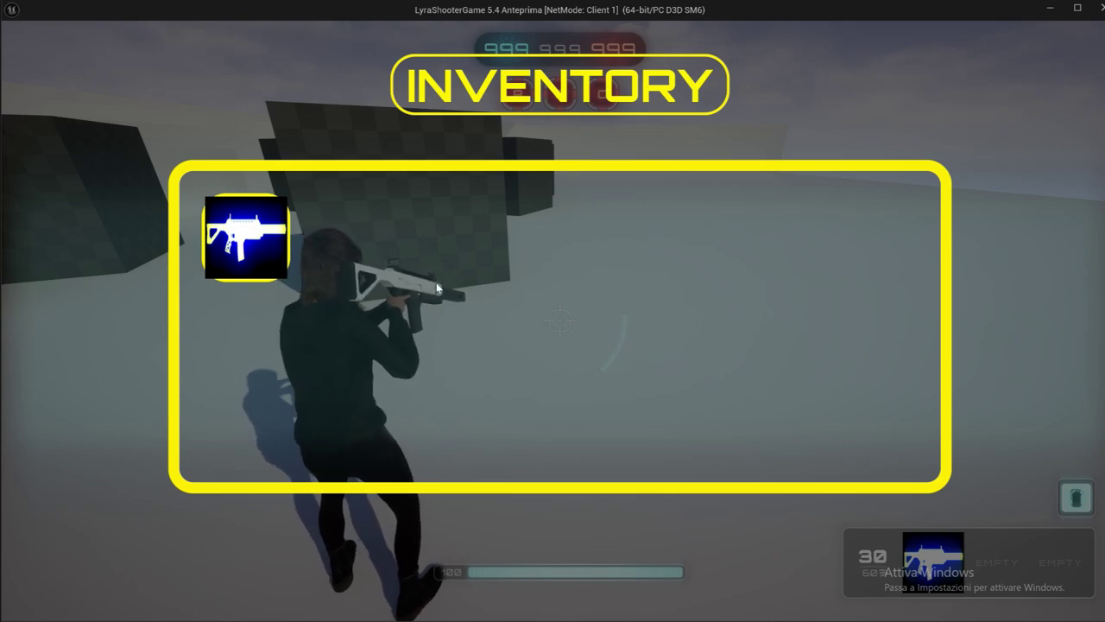
# Toggle the inventory overlay closed and open several times with I
pyautogui.press('i')
pyautogui.press('a')
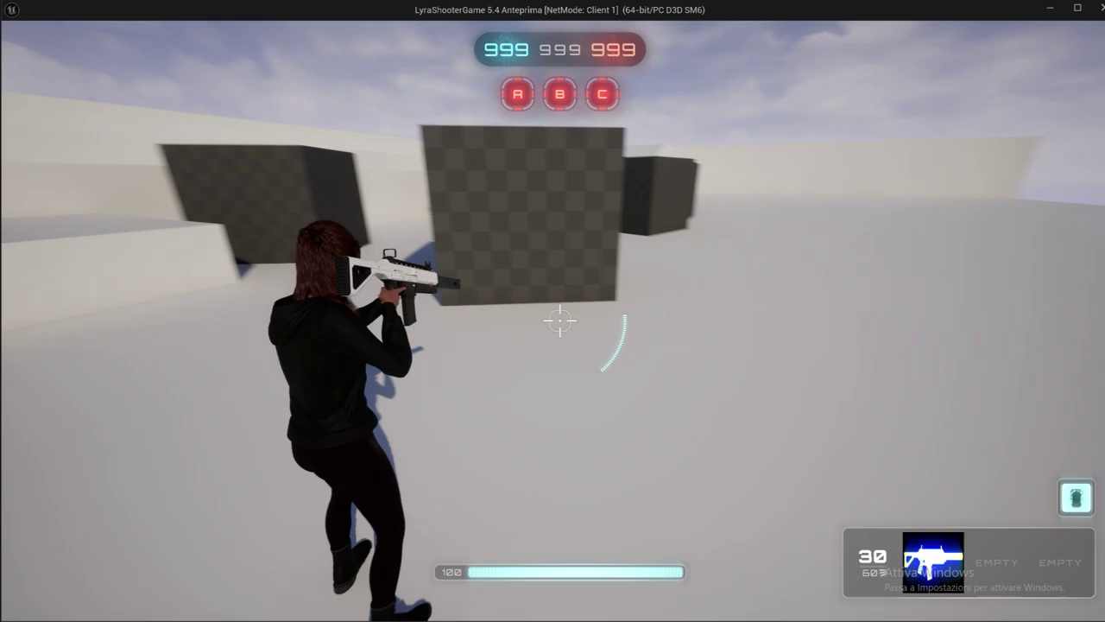
pyautogui.press('i')
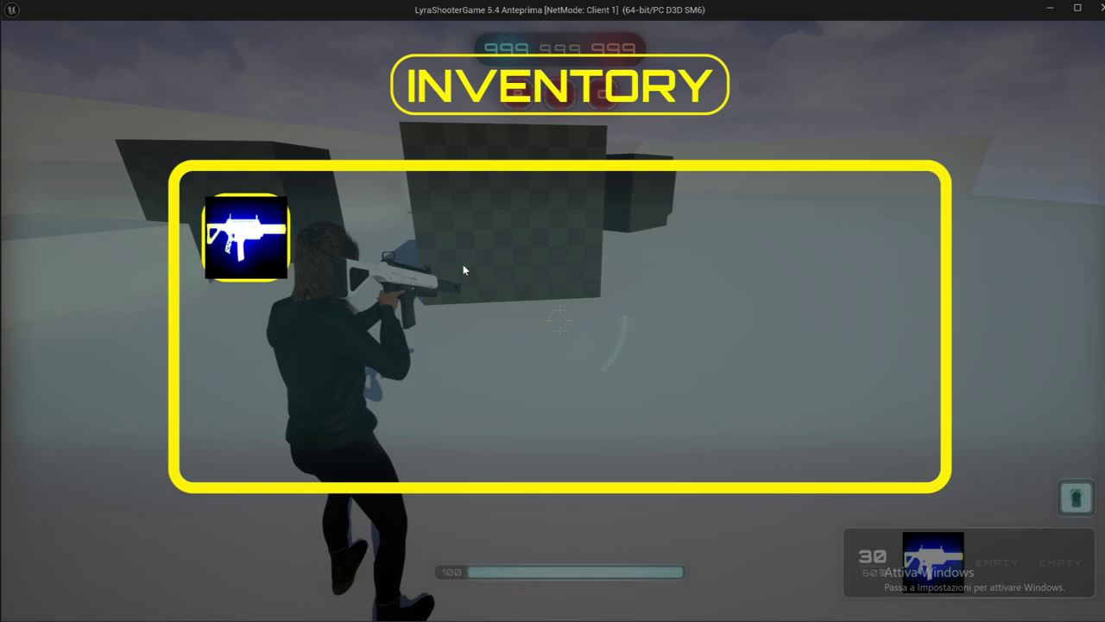
pyautogui.press('i')
pyautogui.press('i')
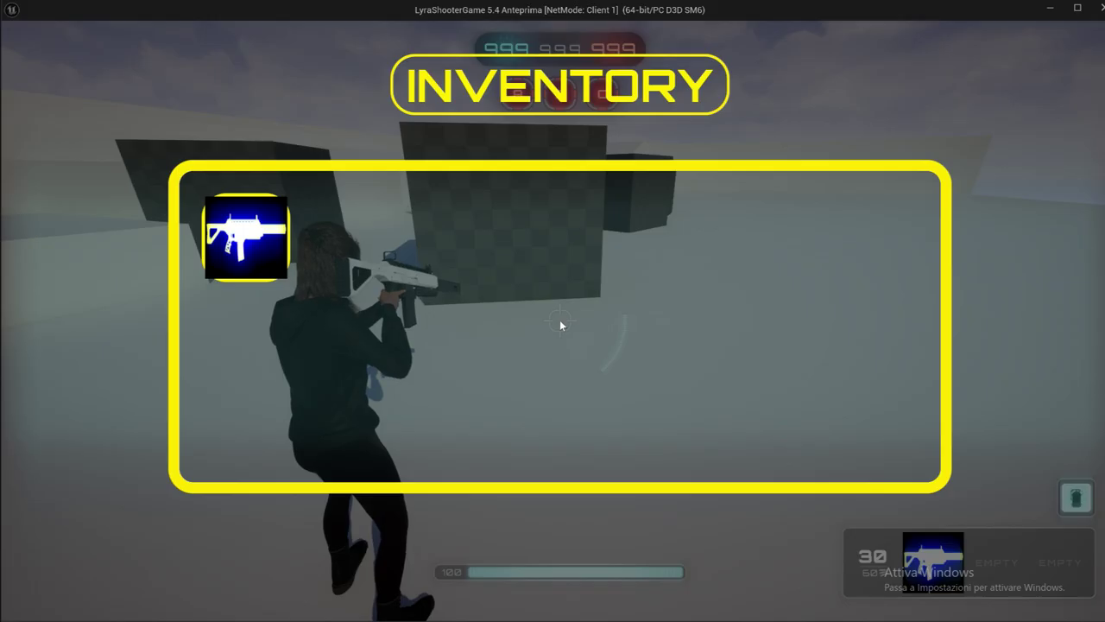
pyautogui.press('i')
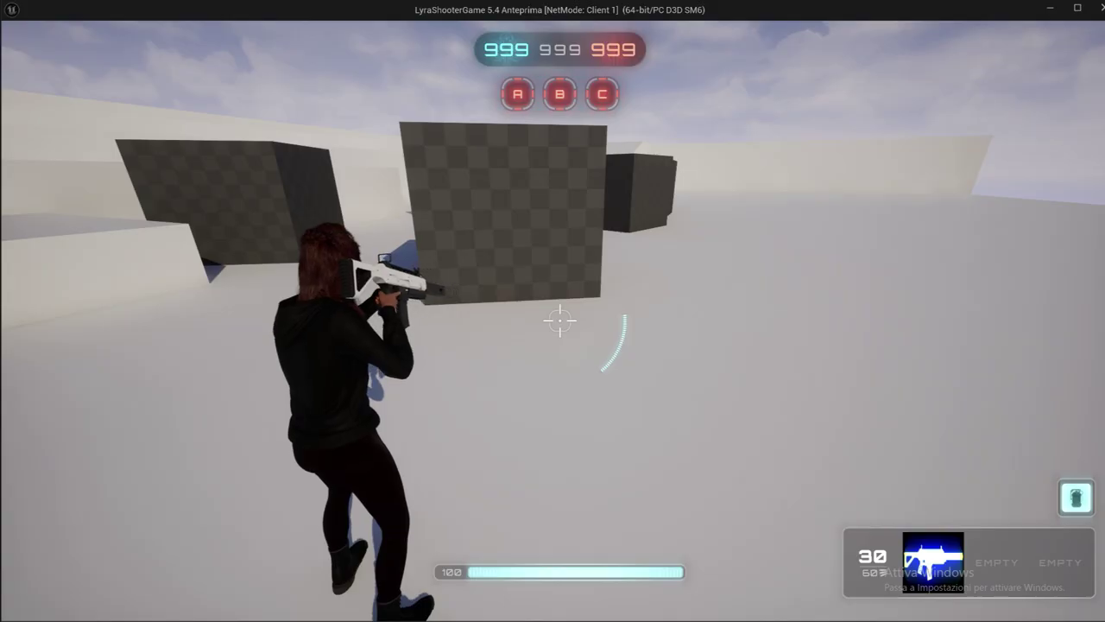
# Run between the checkered wall and the boxes, then press Escape for the Exit Game dialog
pyautogui.press('a')
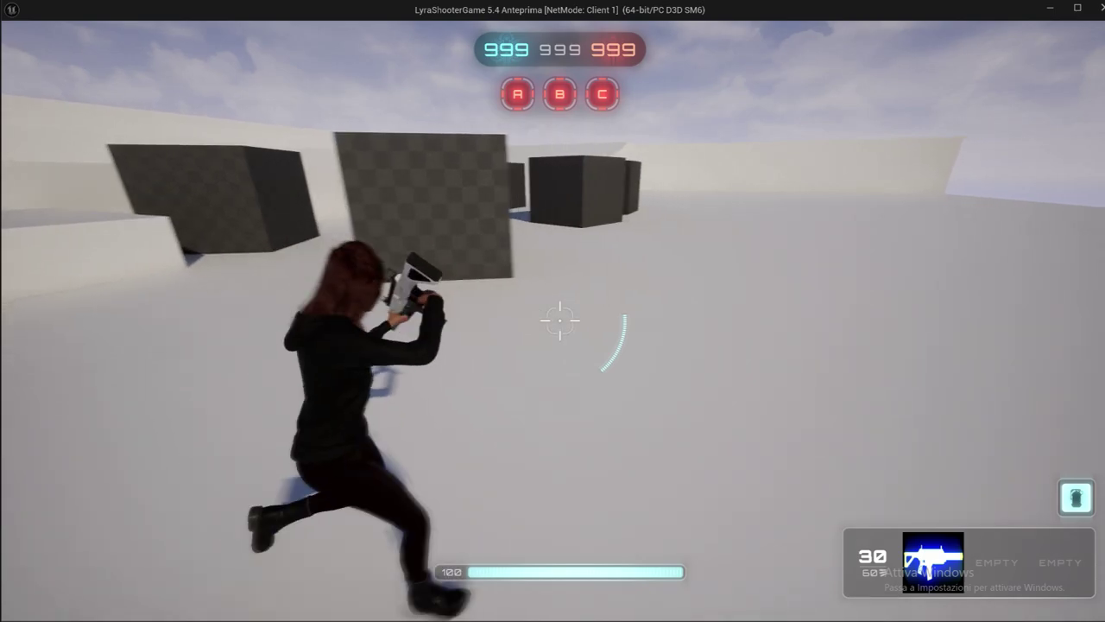
pyautogui.press('w')
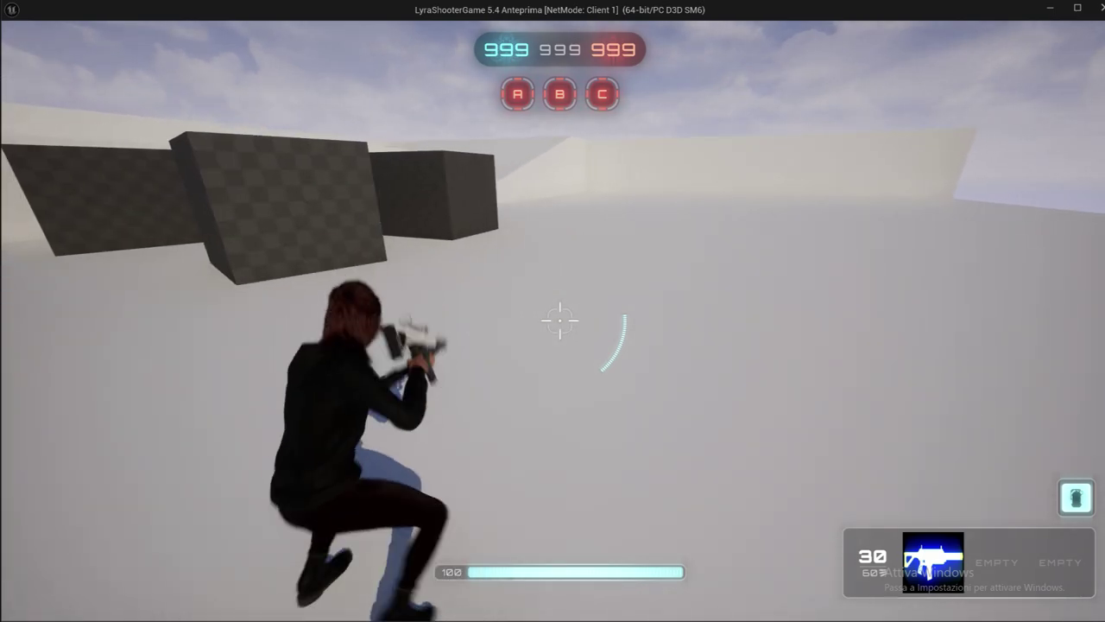
pyautogui.press('w')
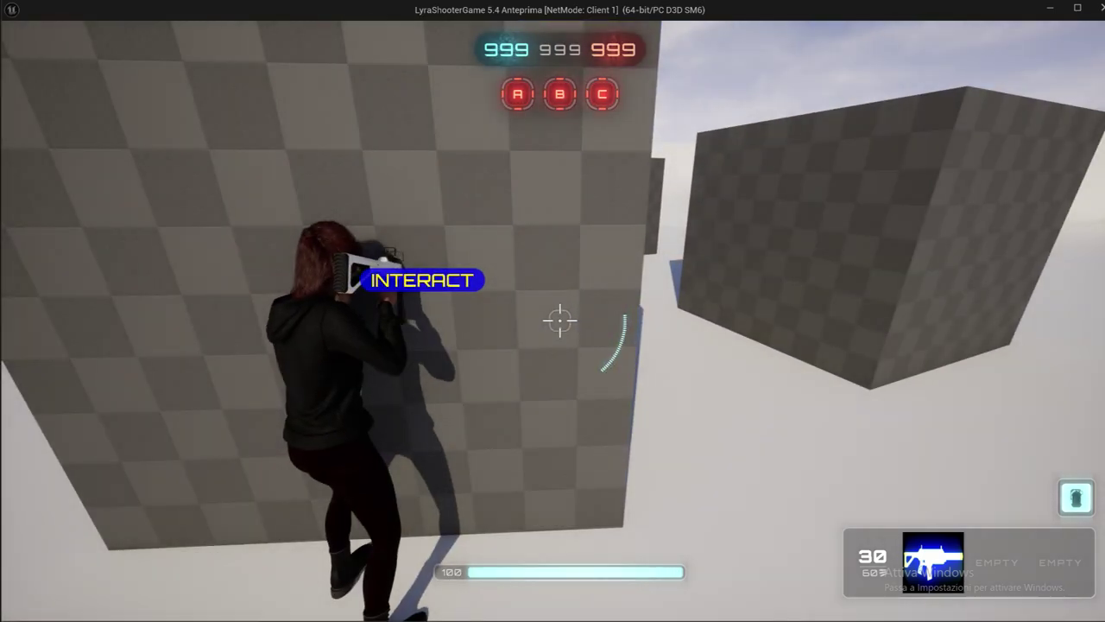
pyautogui.press('s')
pyautogui.press('w')
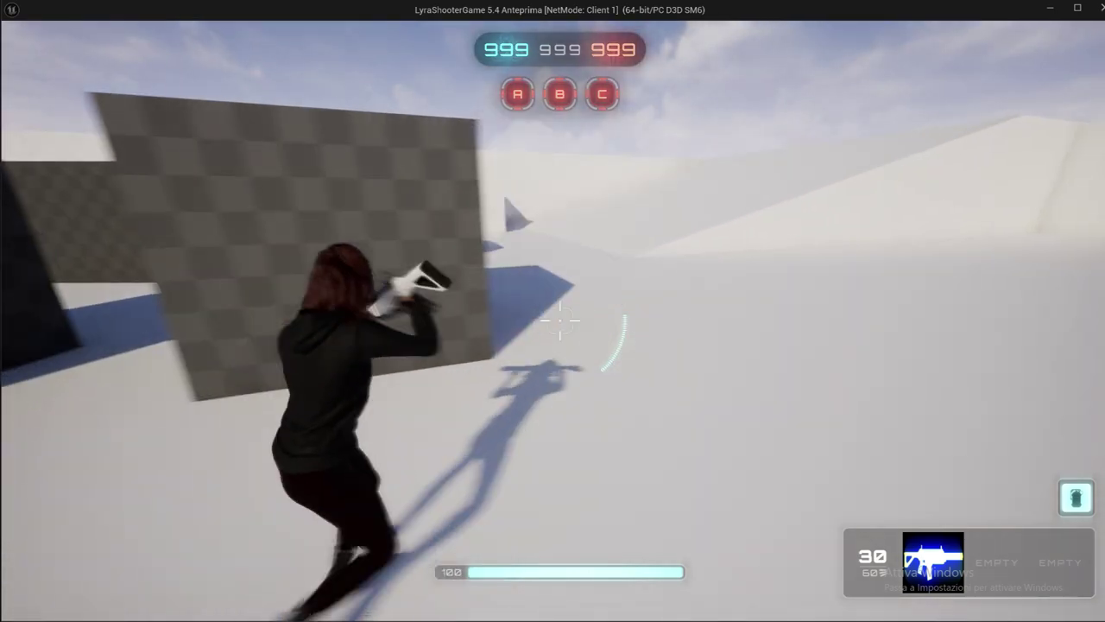
pyautogui.press('w')
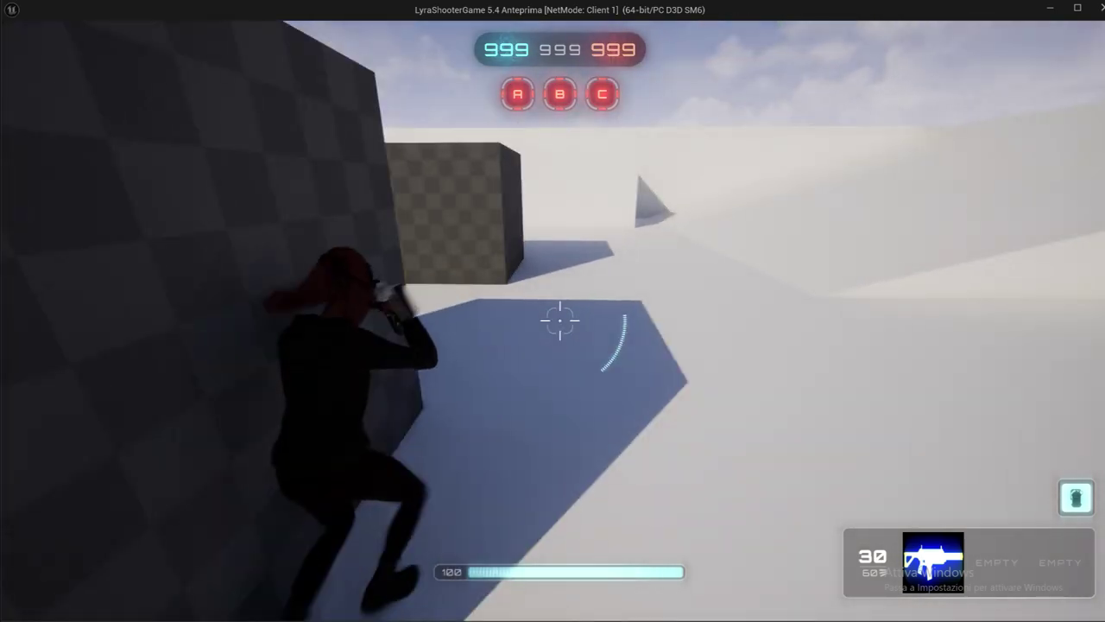
pyautogui.press('w')
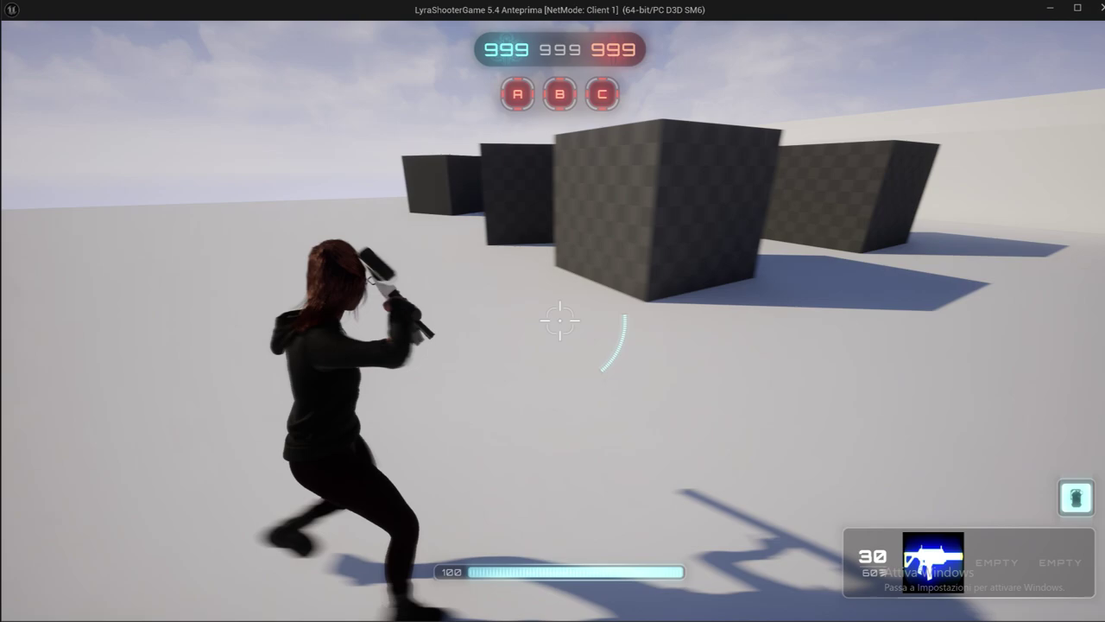
pyautogui.press('w')
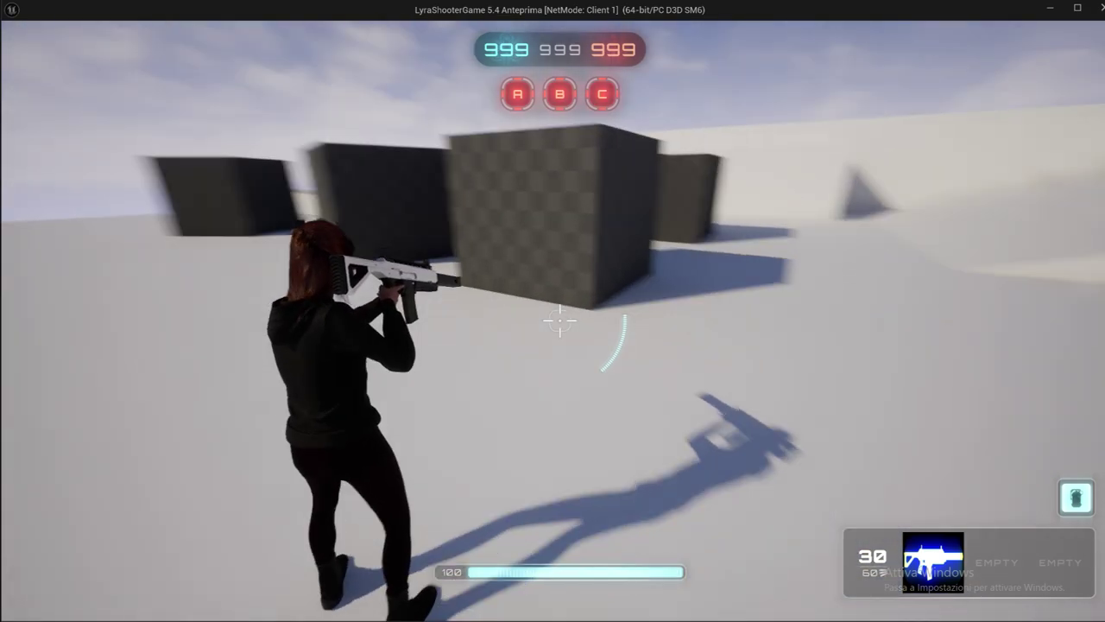
pyautogui.press('w')
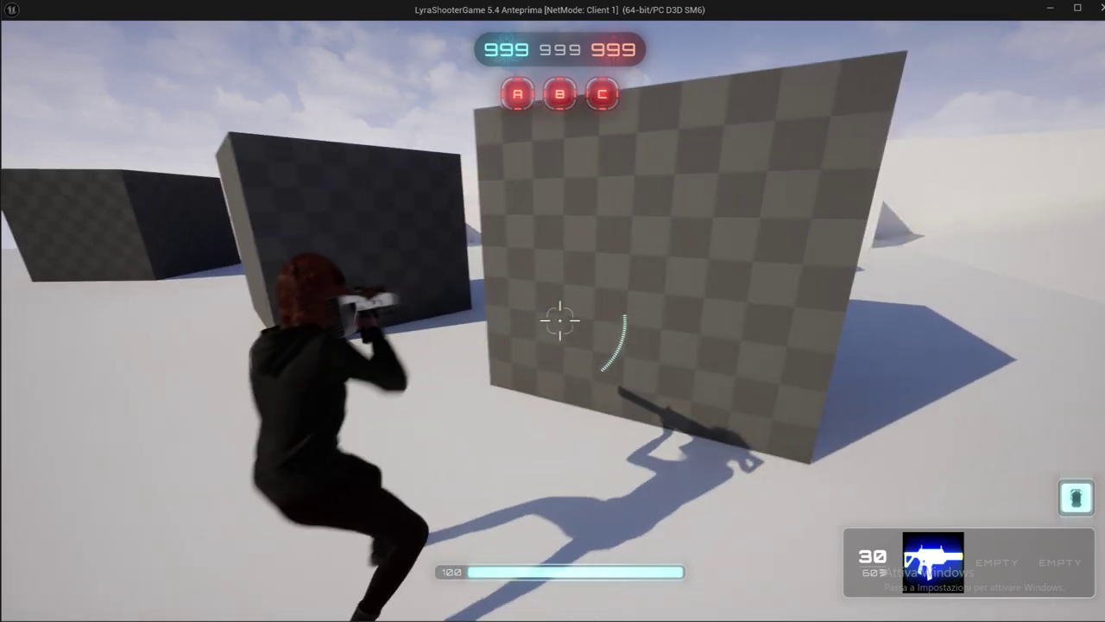
pyautogui.press('Escape')
# Confirm YES on Exit Game, then choose PLAY LYRA and START A GAME
pyautogui.click(502, 395)
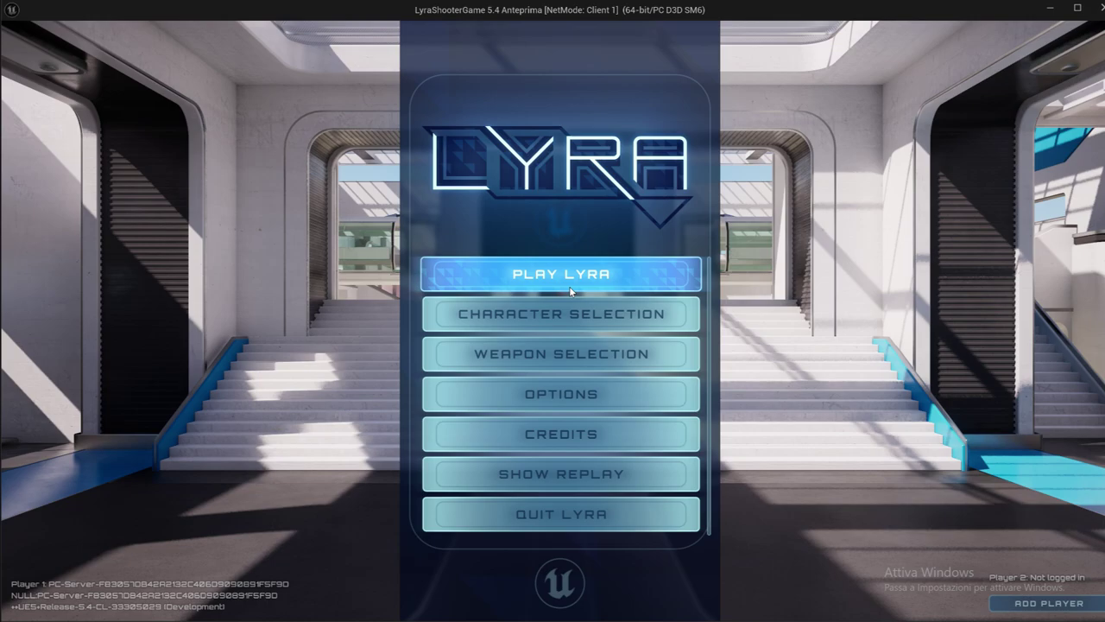
pyautogui.click(569, 286)
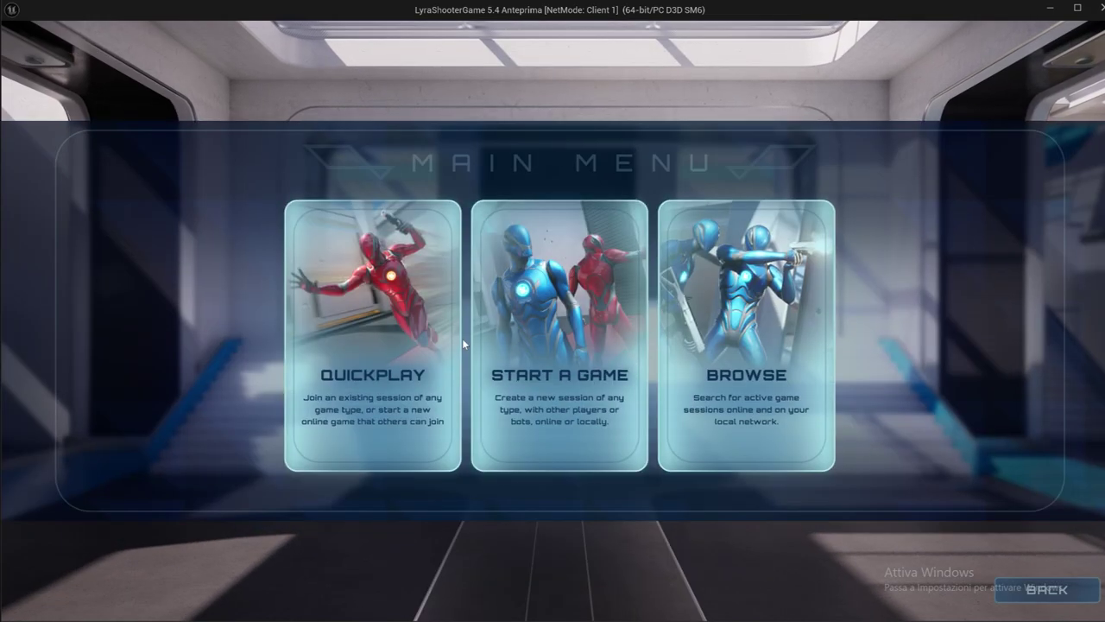
pyautogui.click(512, 317)
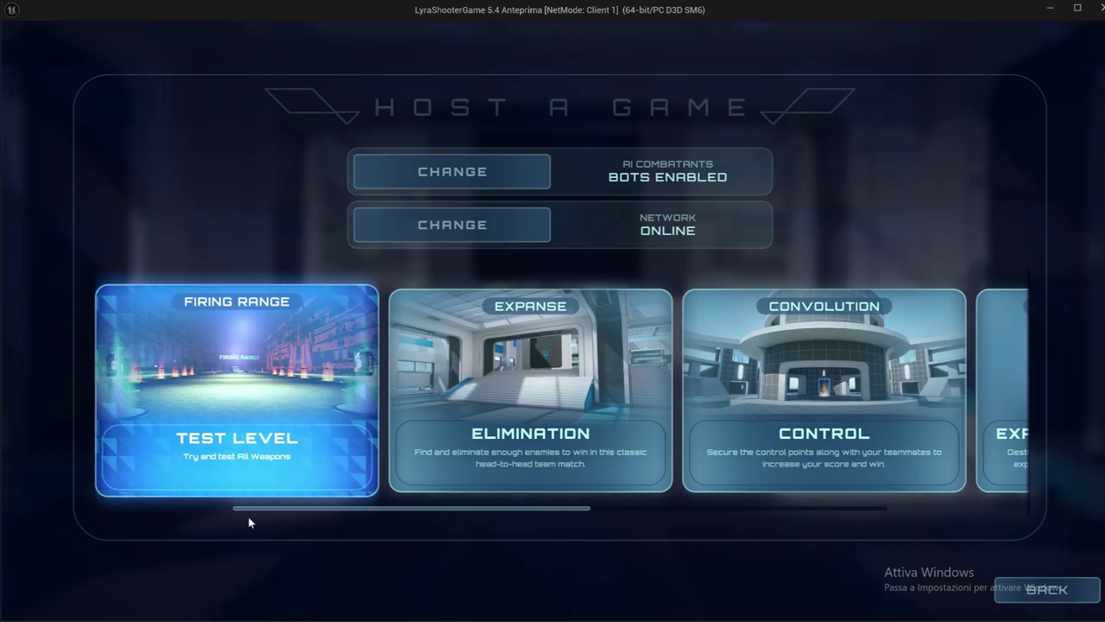
# Scroll the map carousel right and launch the SHOOTER TEST map
pyautogui.moveTo(249, 518); pyautogui.dragTo(679, 510)
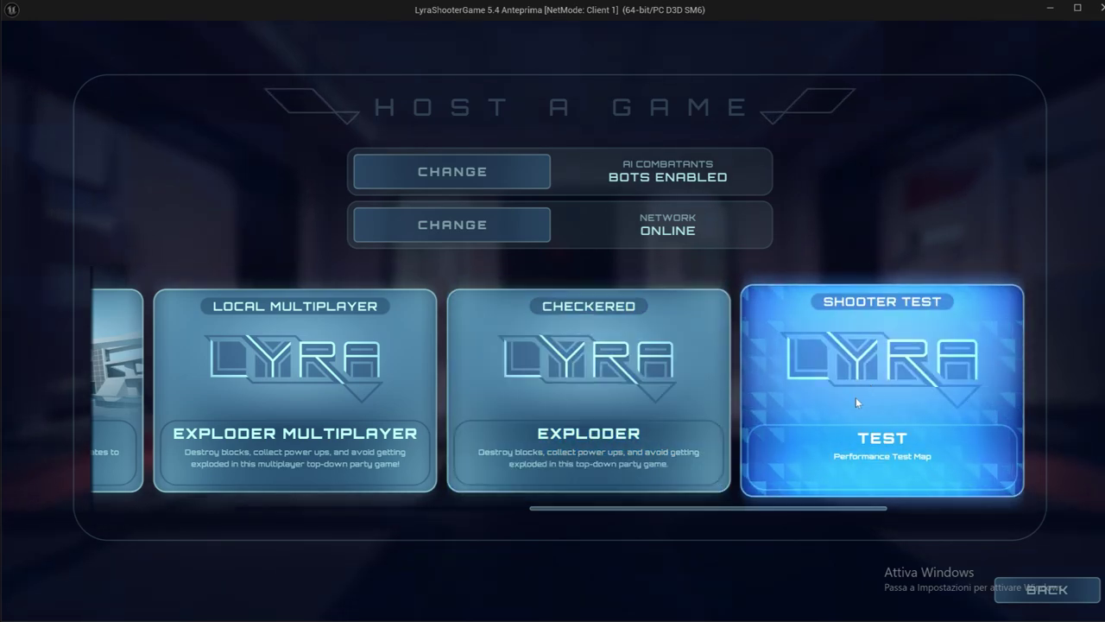
pyautogui.click(855, 398)
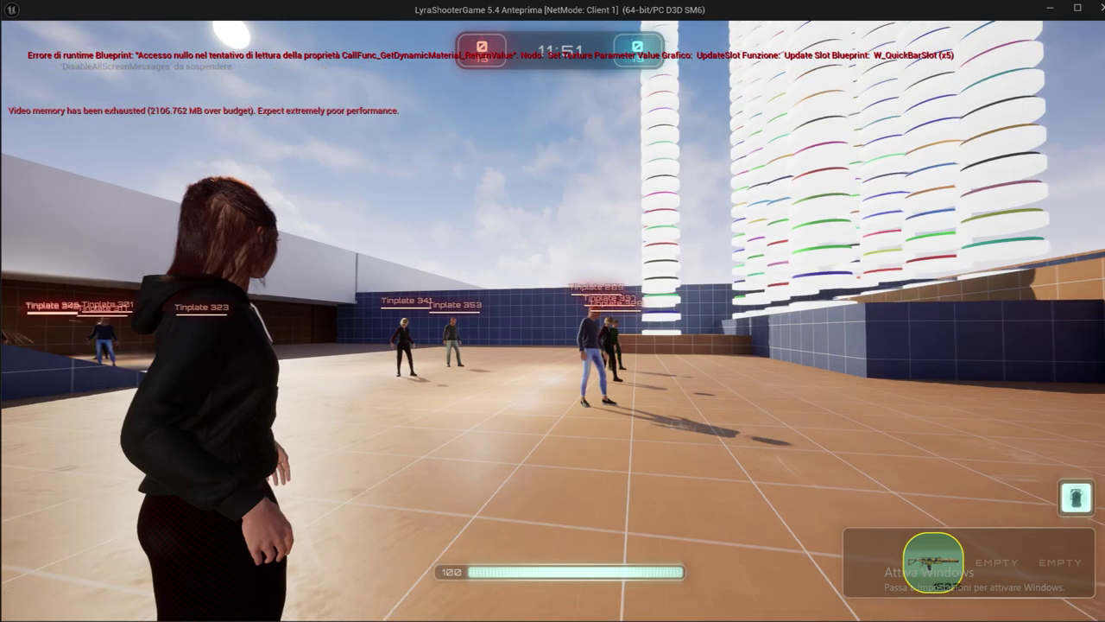
# Walk forward, turn left, draw the rifle with key 1 and advance toward the bots
pyautogui.press('w')
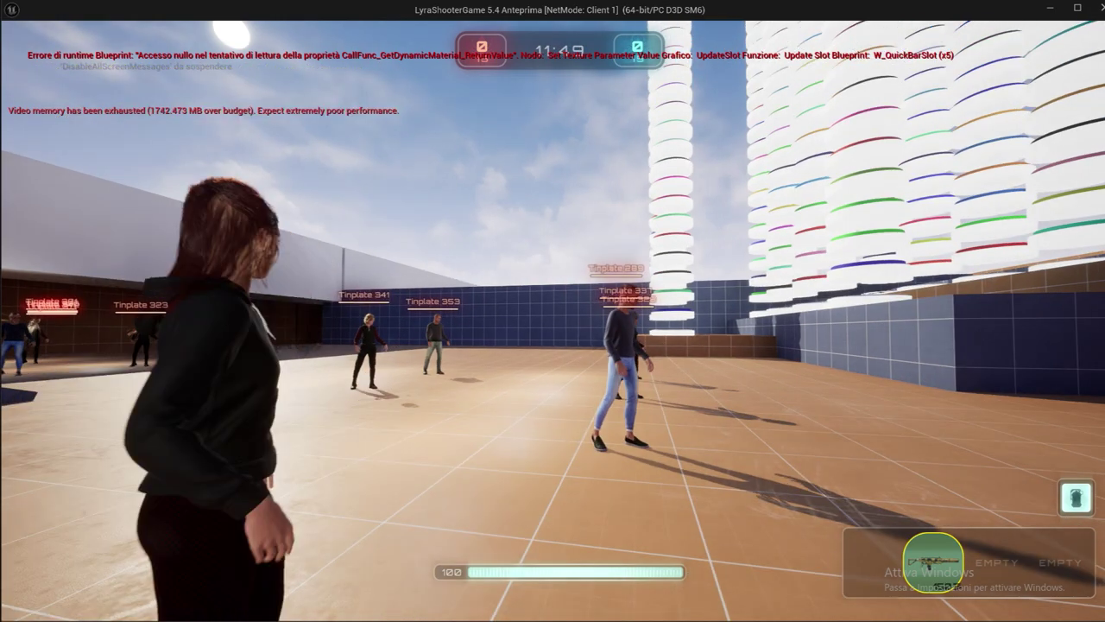
pyautogui.press('w')
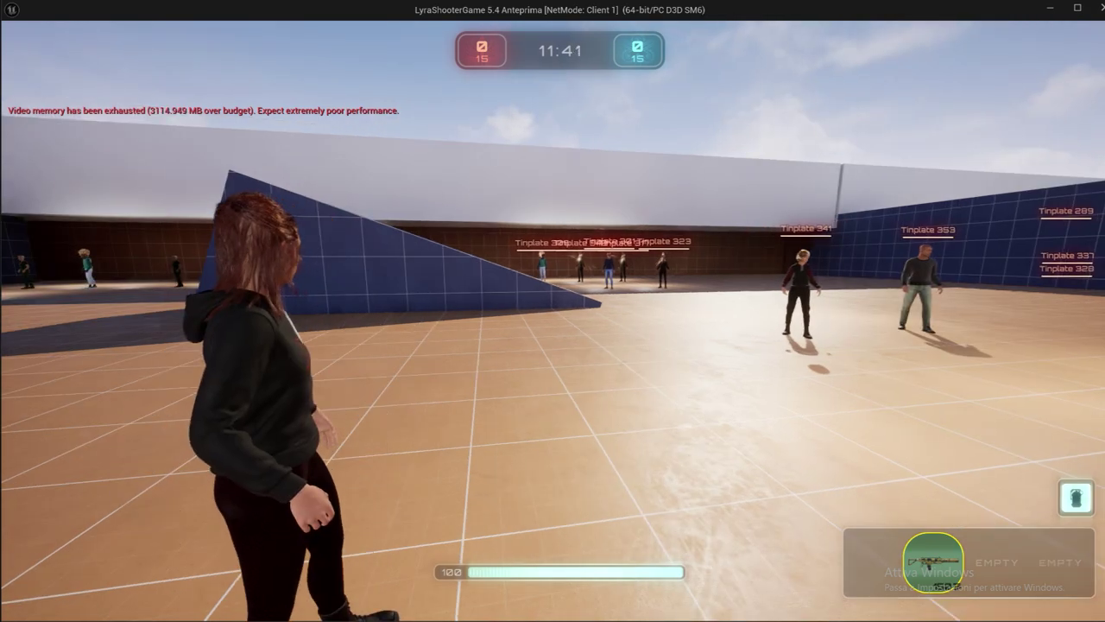
pyautogui.press('1')
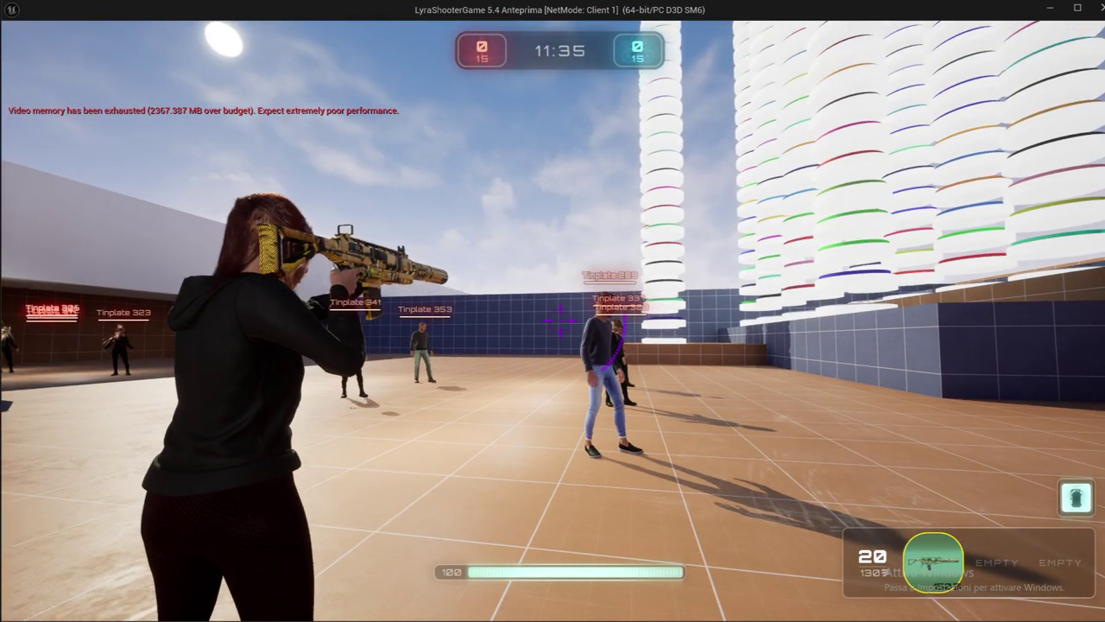
pyautogui.press('w')
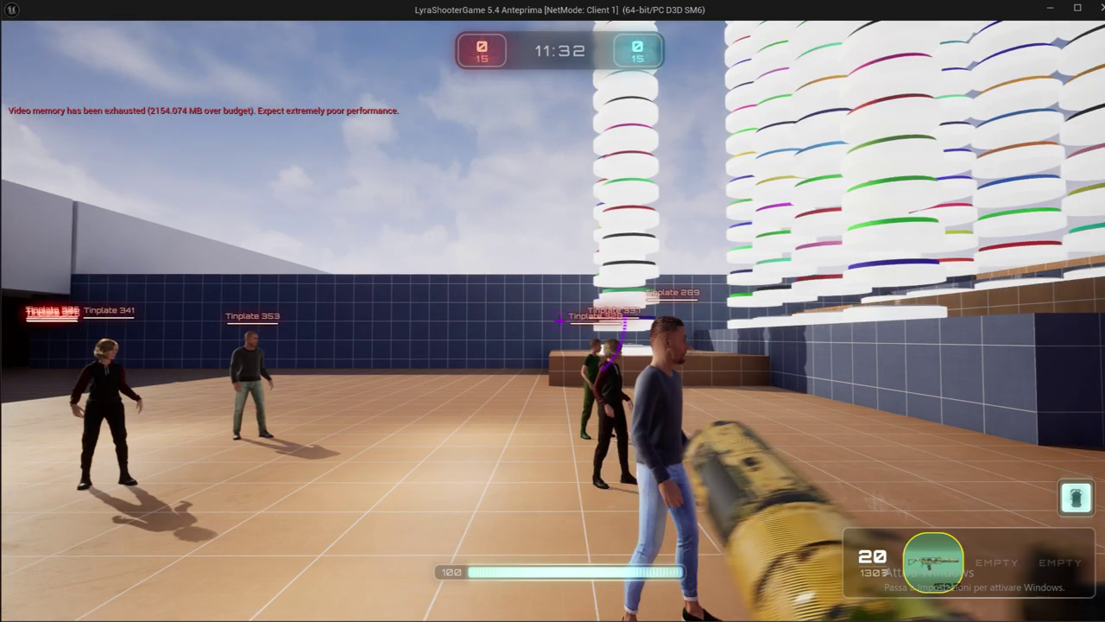
# Aim down the rifle's sights and fire repeated shots at the nearby bot
pyautogui.rightClick(559, 319)
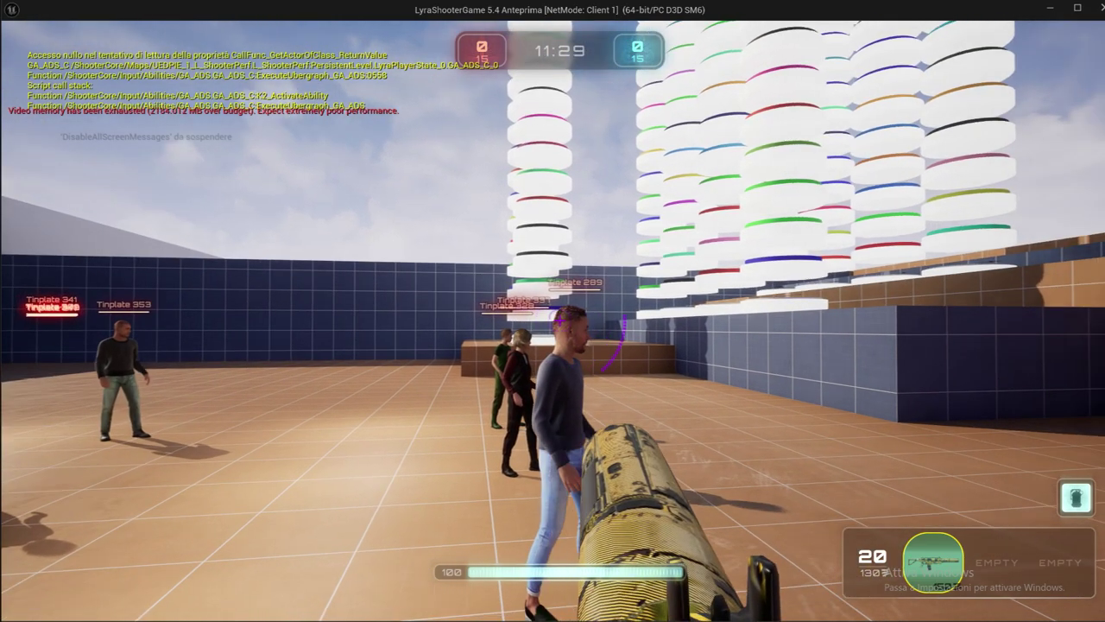
pyautogui.click(559, 320)
pyautogui.click(559, 320)
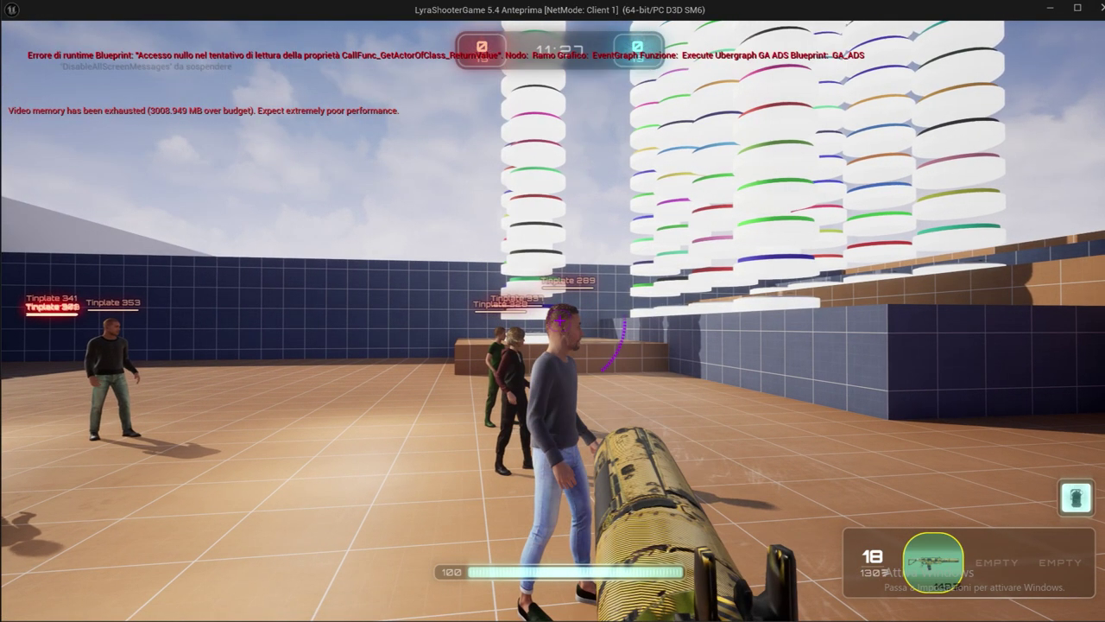
pyautogui.click(559, 320)
pyautogui.click(560, 322)
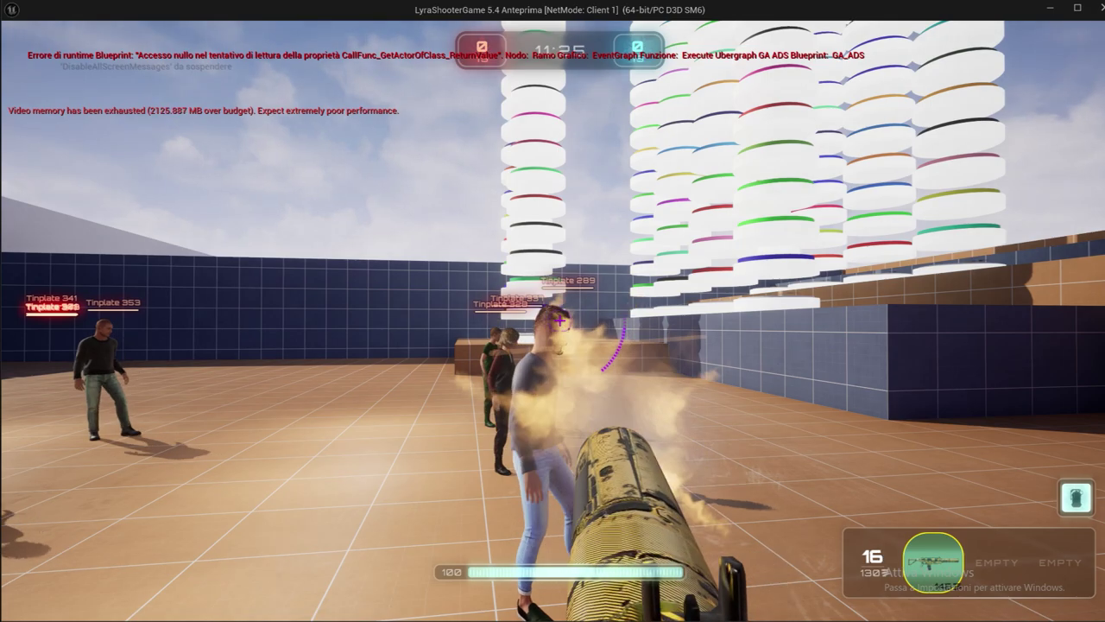
pyautogui.rightClick(559, 321)
pyautogui.click(559, 322)
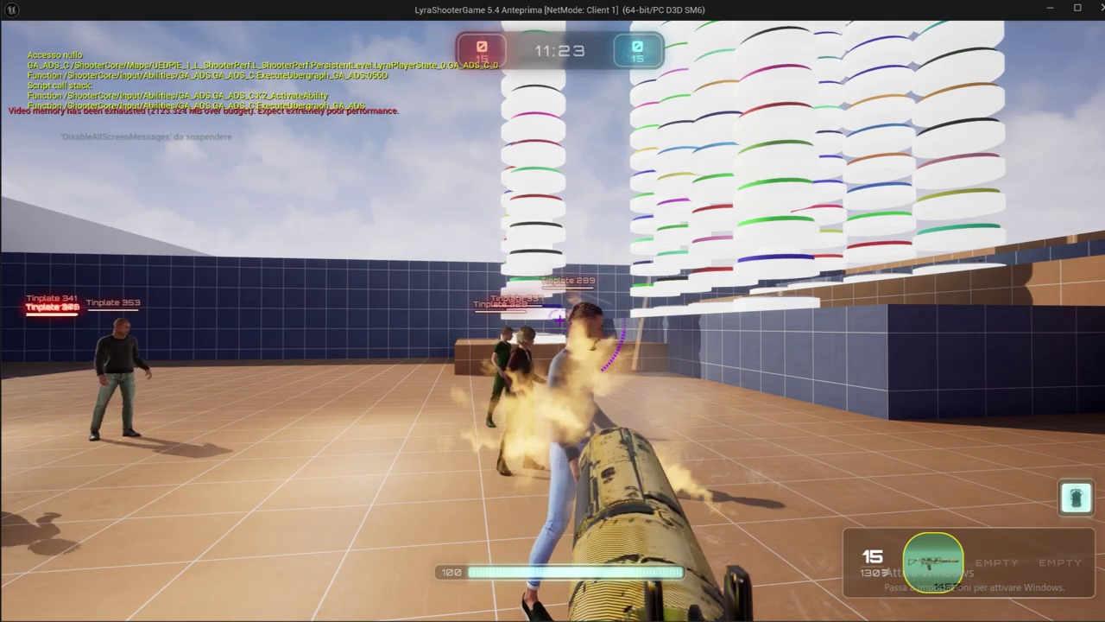
pyautogui.click(559, 319)
pyautogui.click(559, 320)
pyautogui.rightClick(560, 320)
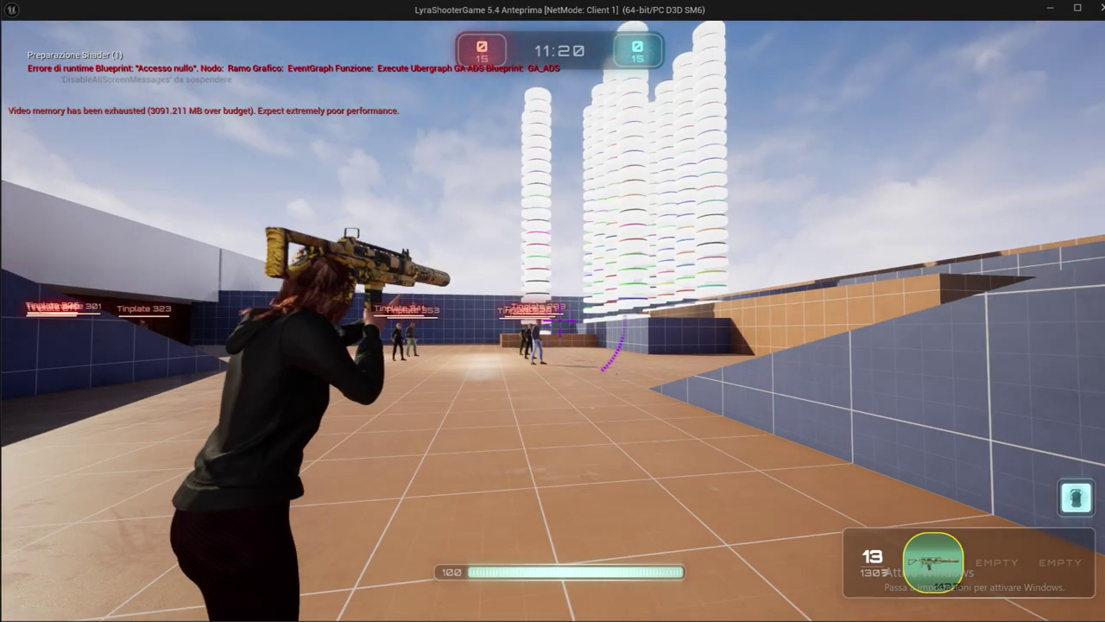
pyautogui.rightClick(559, 321)
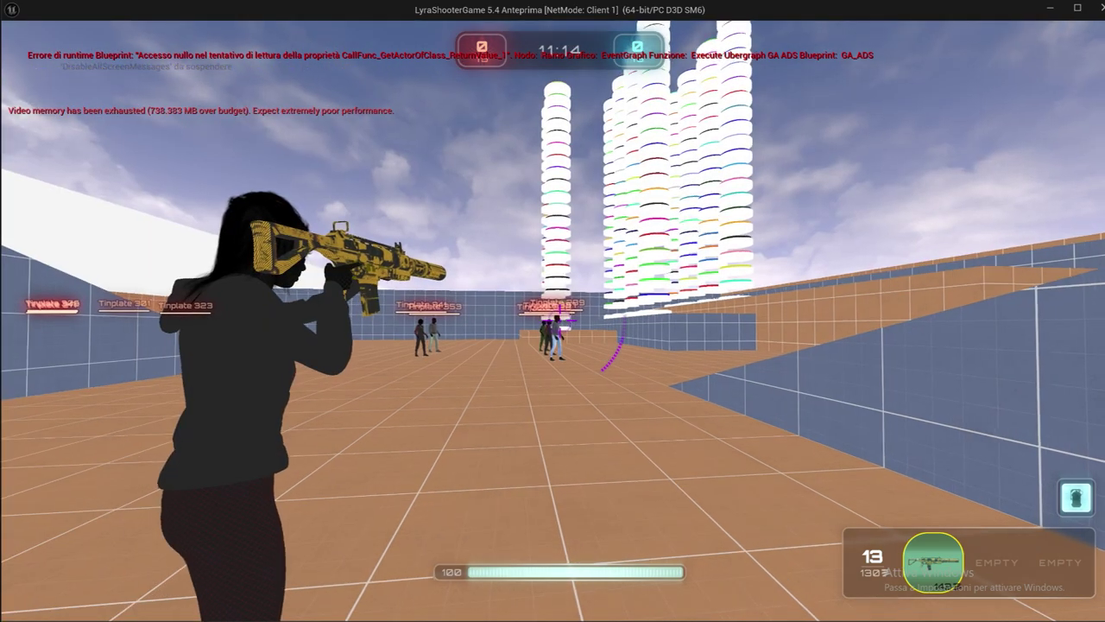
# Fire a burst of rifle shots at the distant bots, draining the magazine
pyautogui.click(553, 311)
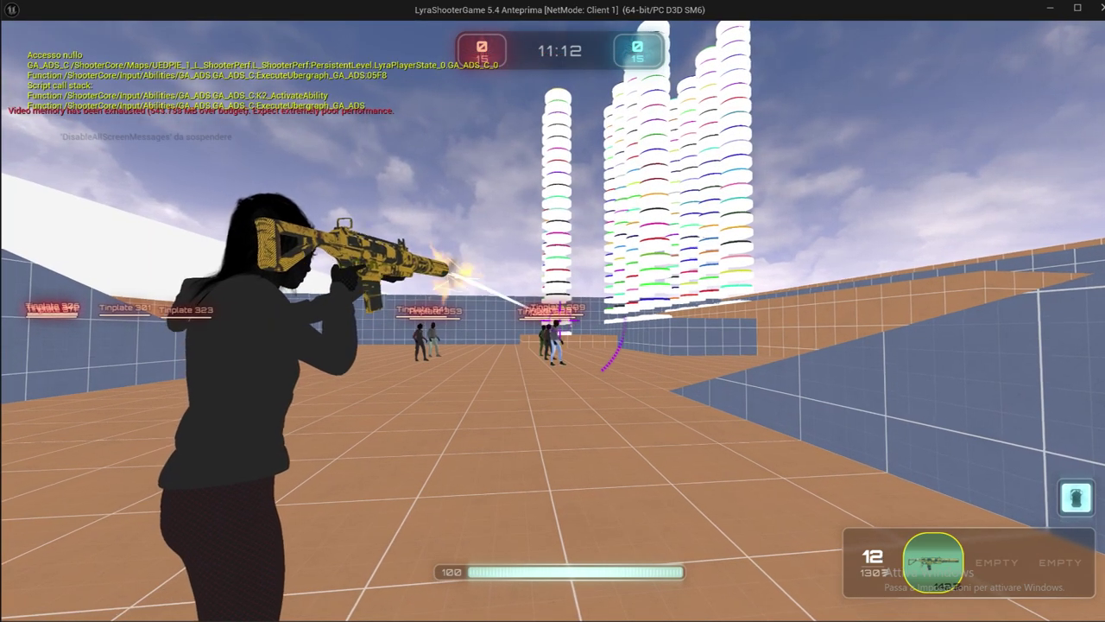
pyautogui.click(553, 311)
pyautogui.click(553, 311)
pyautogui.click(553, 311)
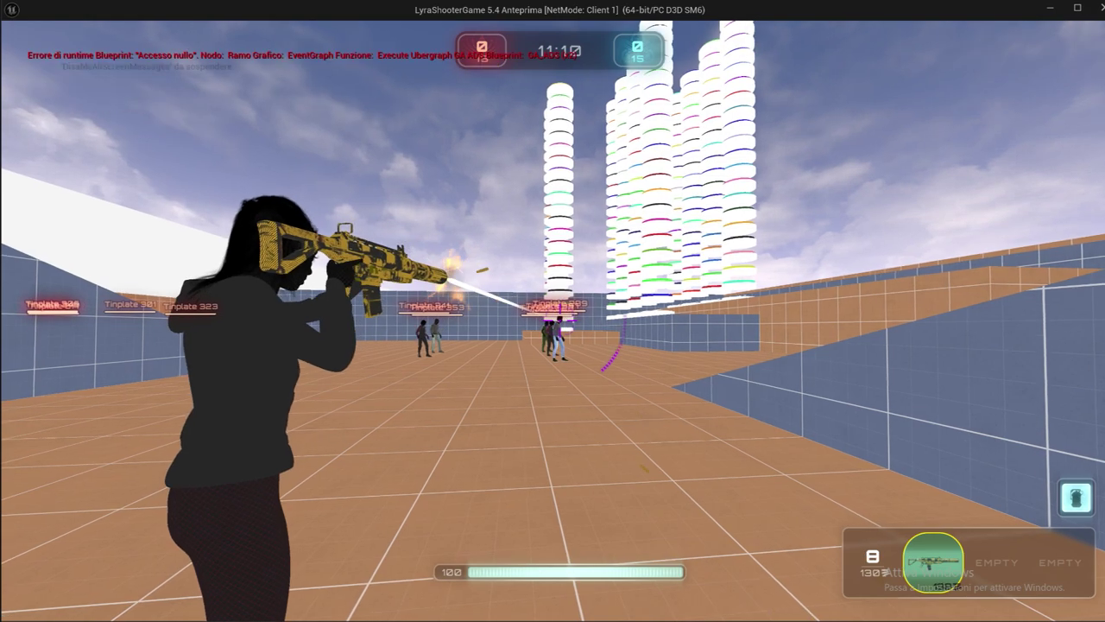
pyautogui.click(552, 311)
pyautogui.click(553, 311)
pyautogui.click(552, 310)
pyautogui.click(553, 311)
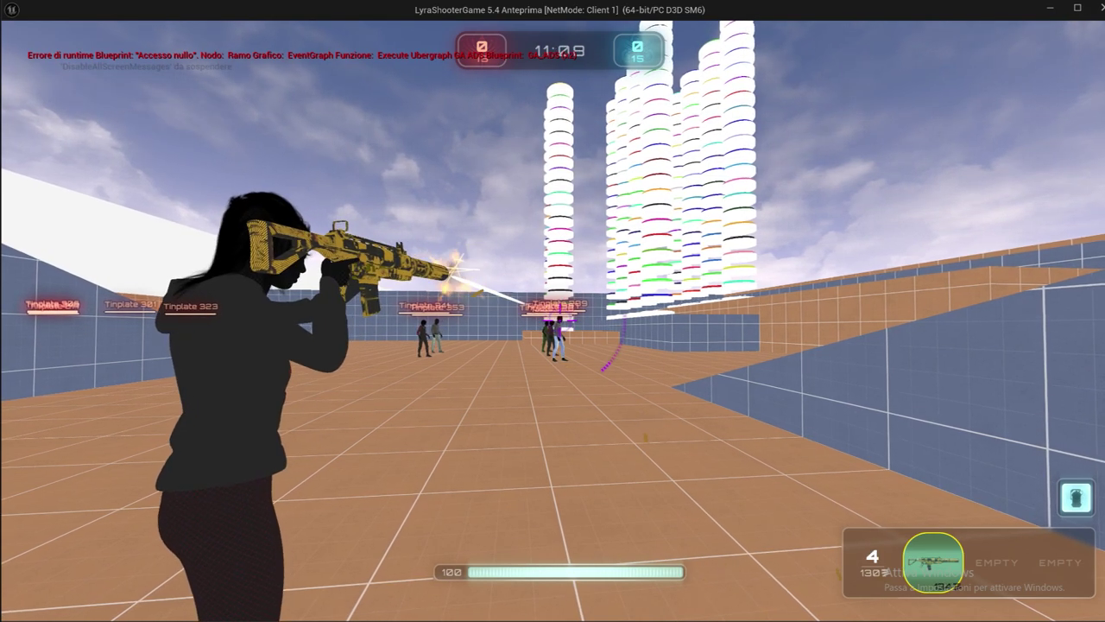
pyautogui.click(552, 311)
# Run and jump onto the blue platform, crouch on the white walkway, and fire the remaining rounds
pyautogui.press('w')
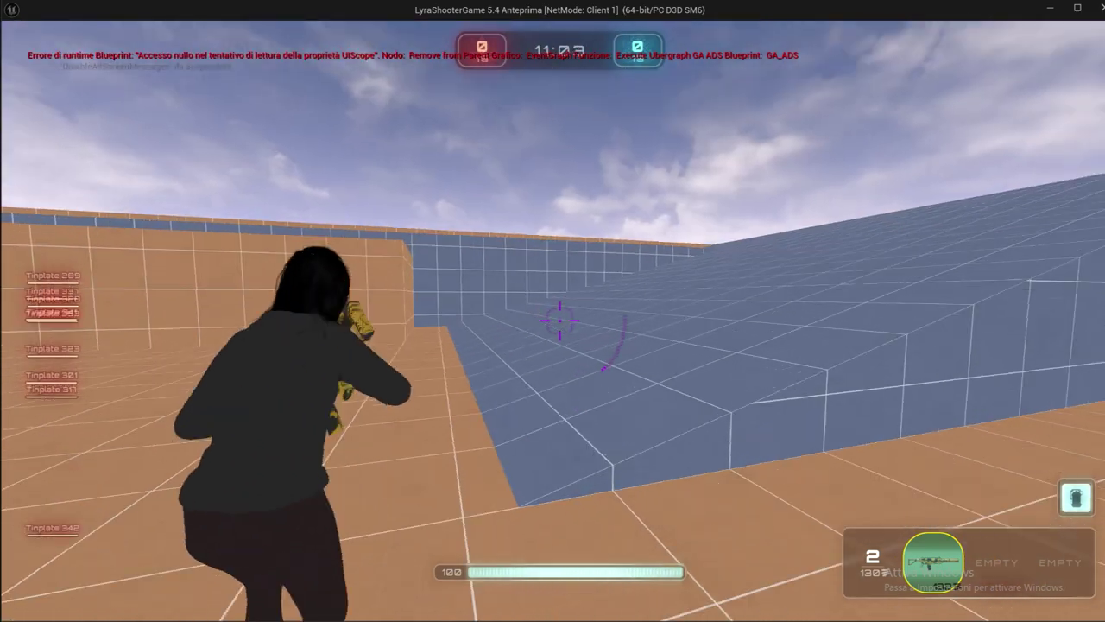
pyautogui.press('space')
pyautogui.press('w')
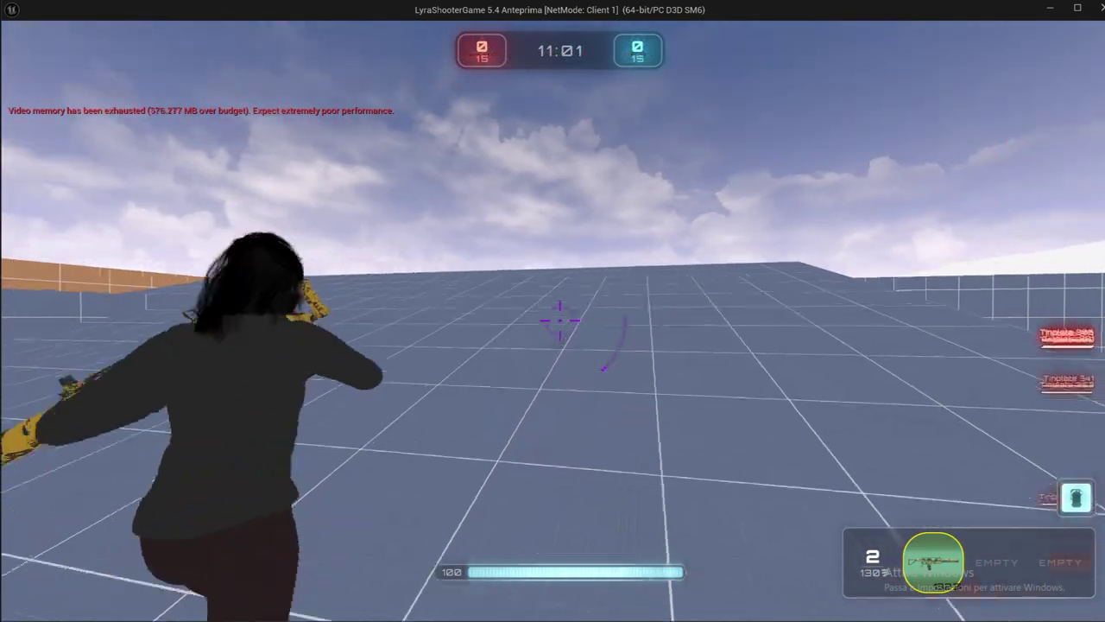
pyautogui.press('w')
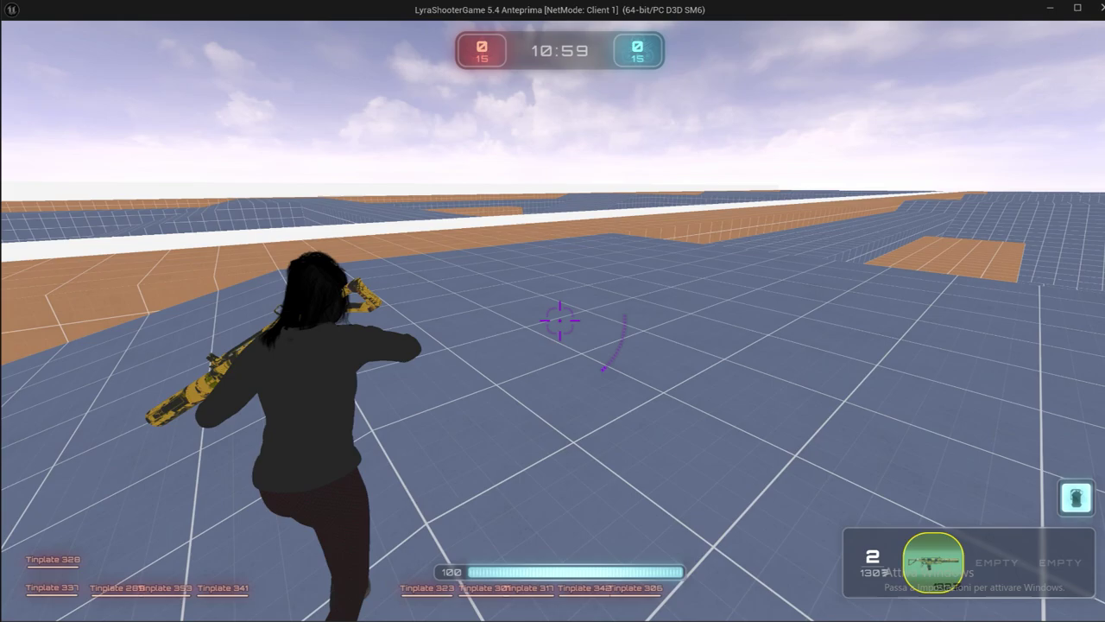
pyautogui.press('w')
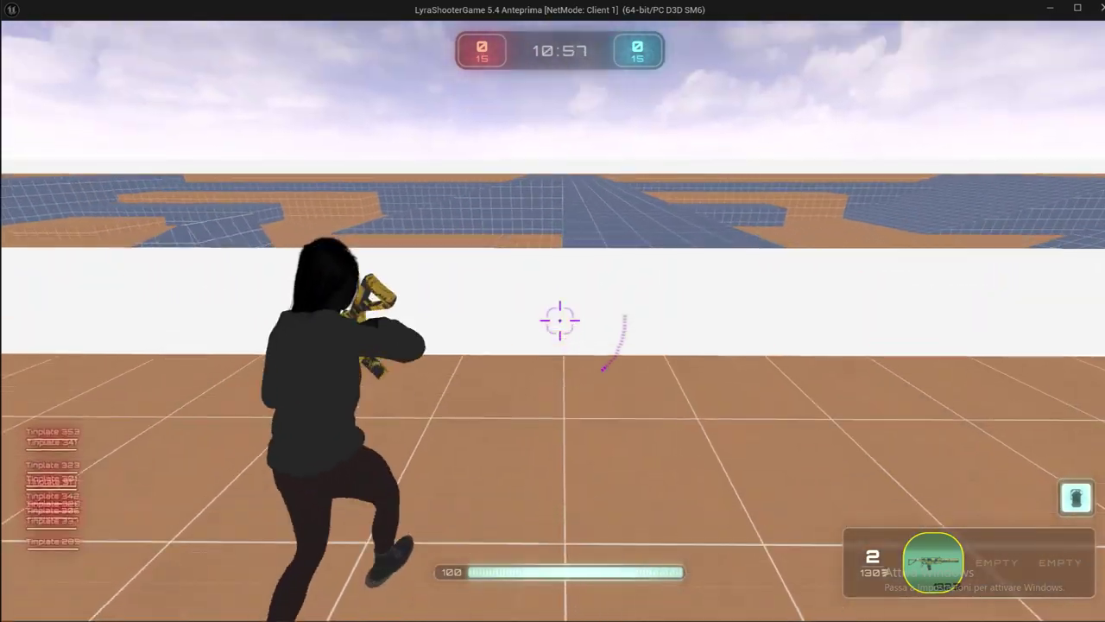
pyautogui.press('c')
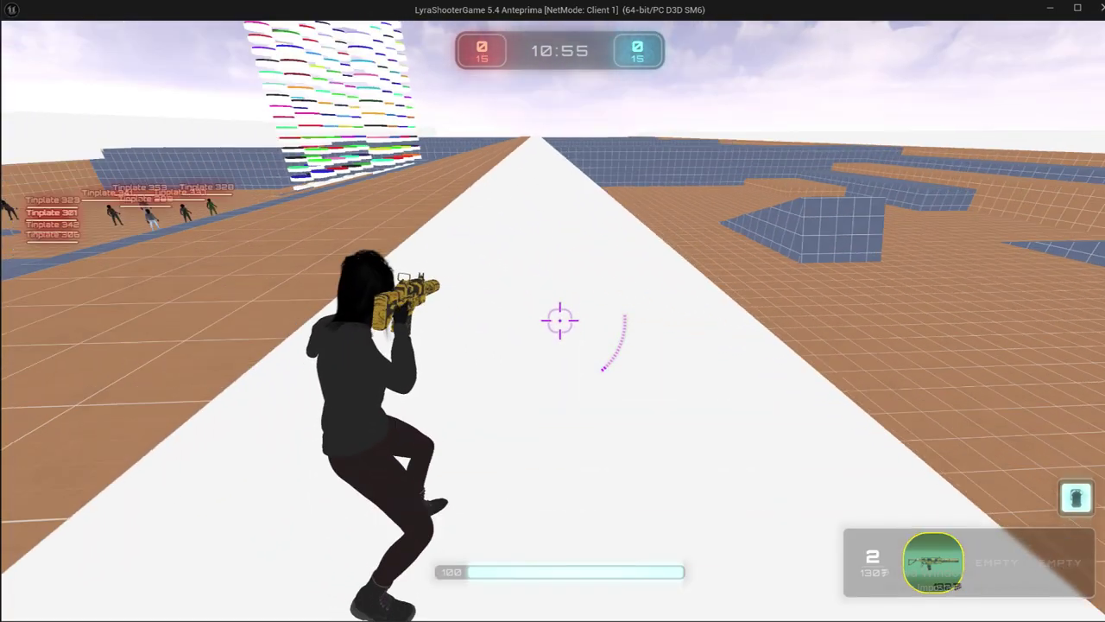
pyautogui.press('c')
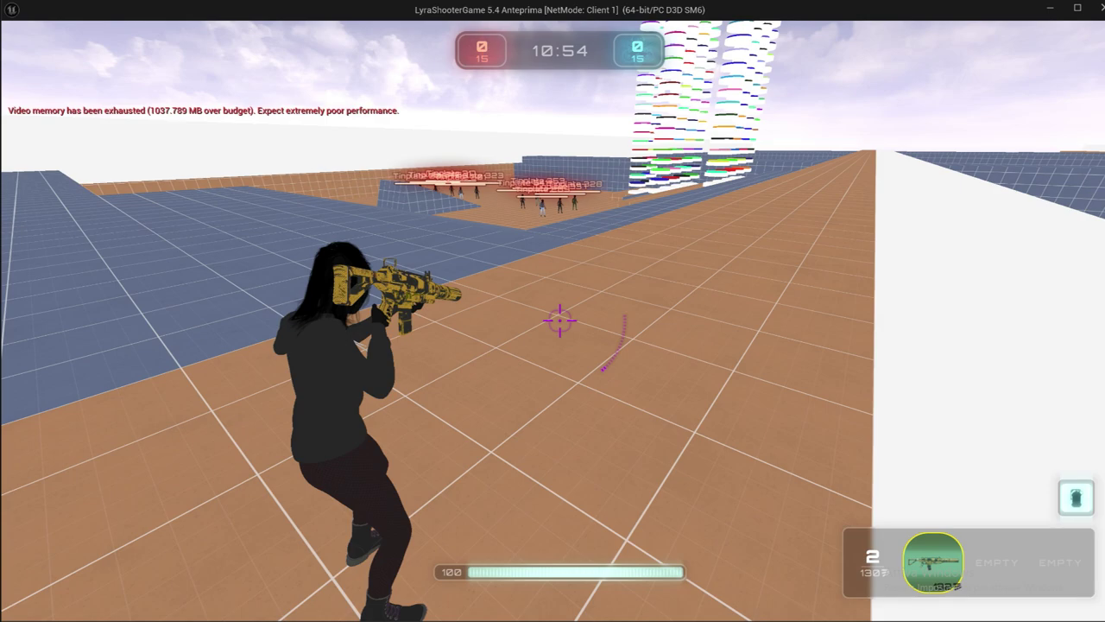
pyautogui.press('w')
pyautogui.press('c')
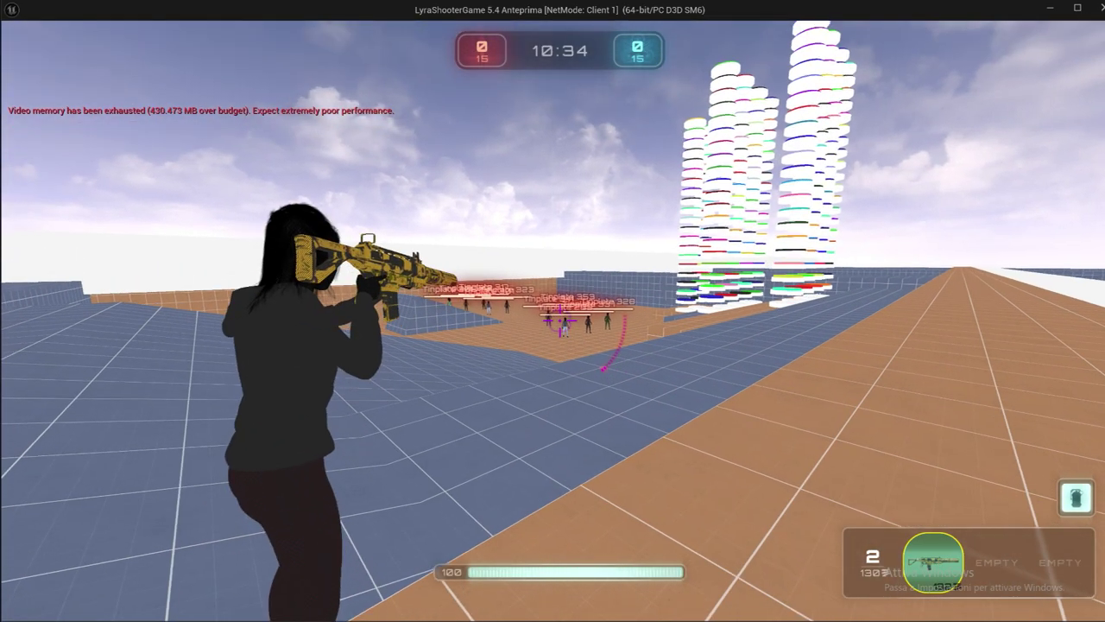
pyautogui.click(559, 320)
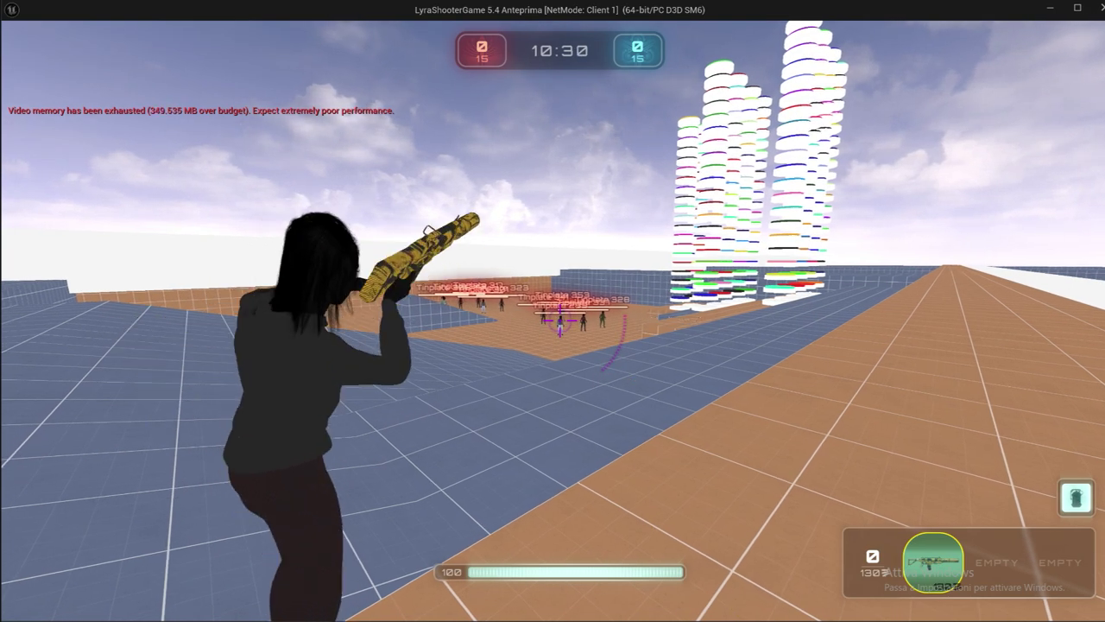
# Pause and quit the Shooter Test match, confirming the exit
pyautogui.press('Escape')
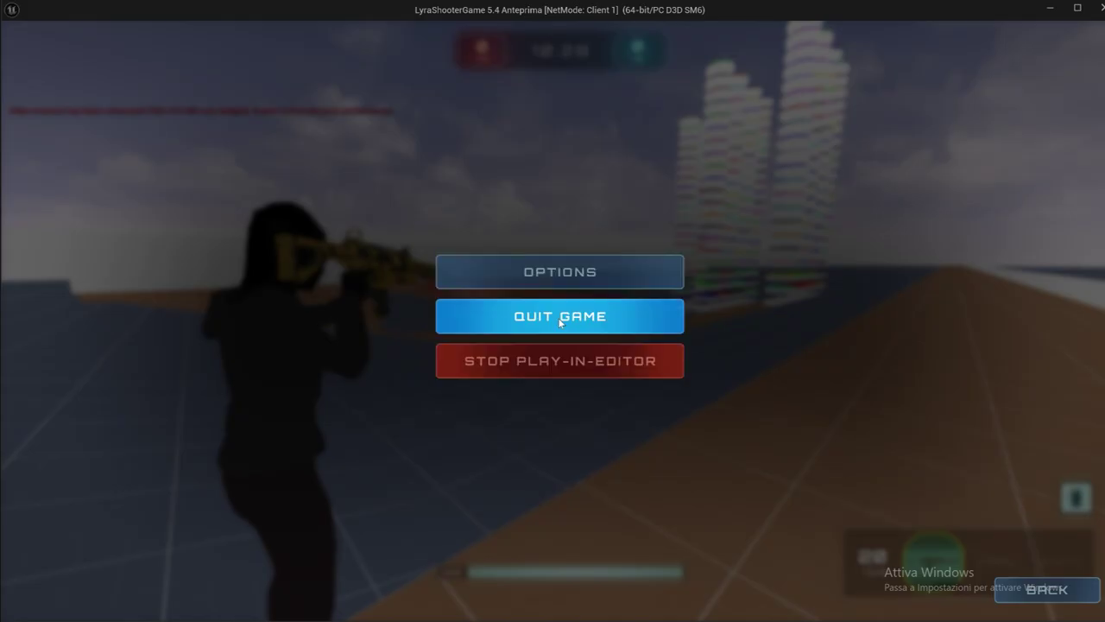
pyautogui.click(557, 318)
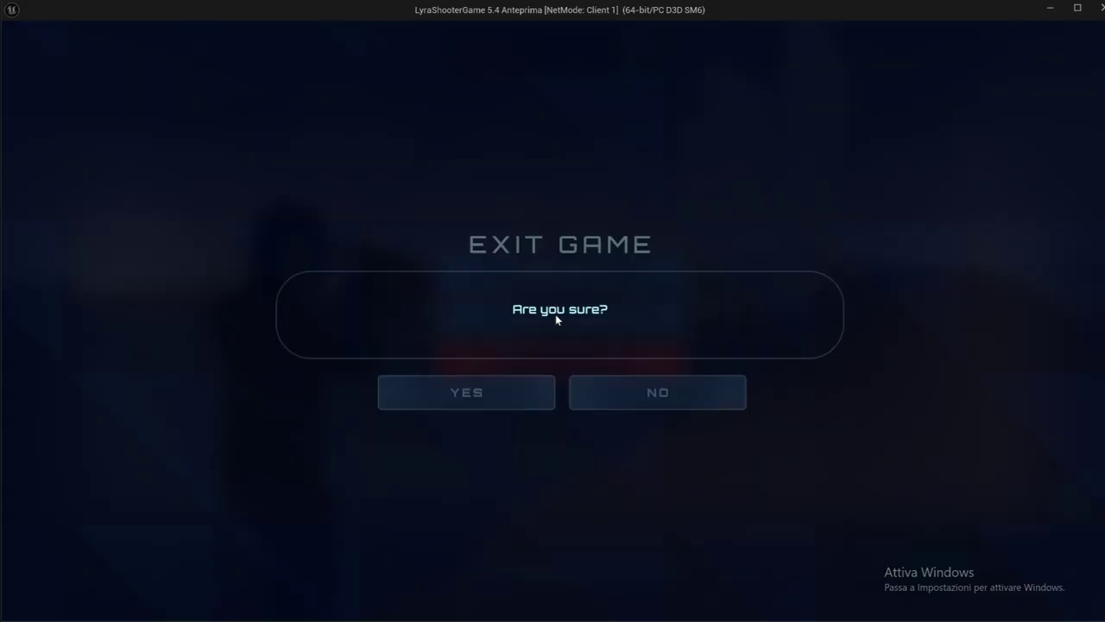
pyautogui.click(434, 407)
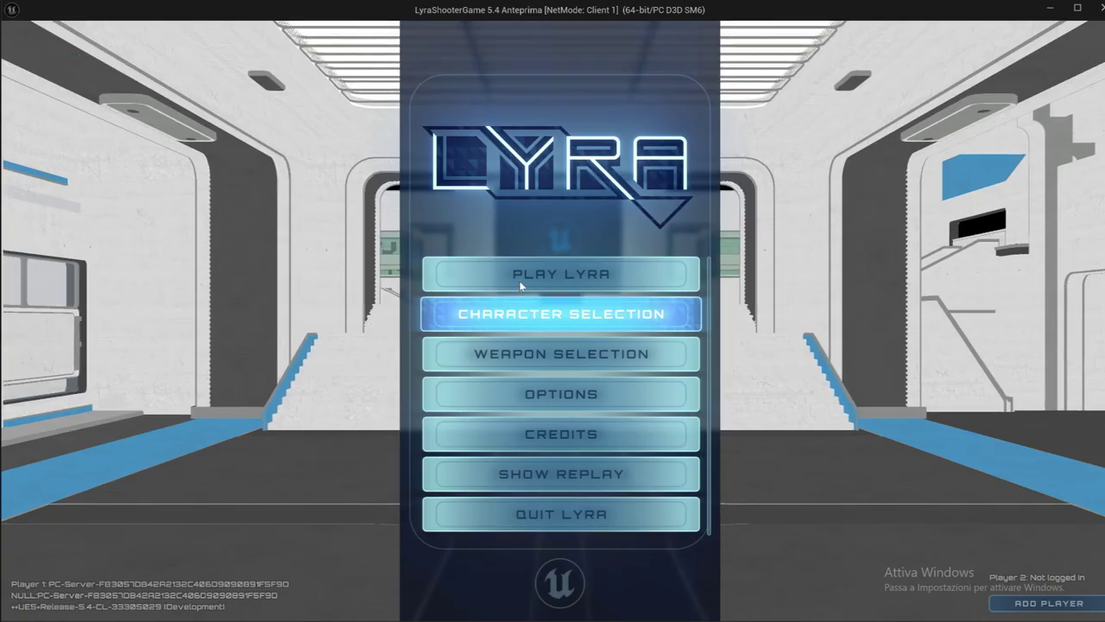
# From the Lyra menu, start a new game on the Firing Range map
pyautogui.click(520, 267)
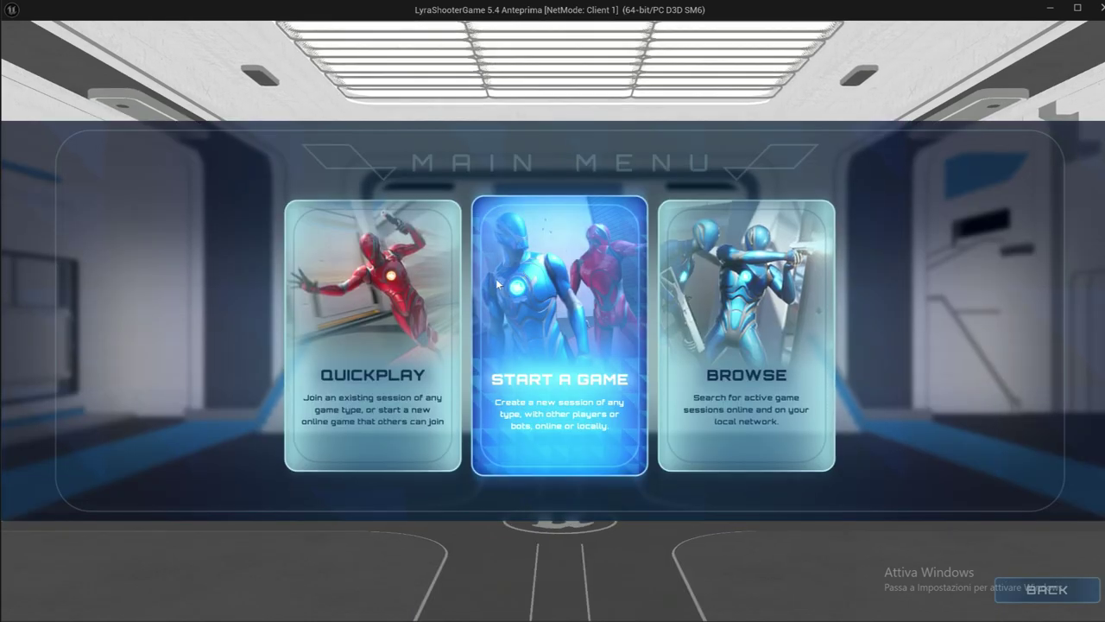
pyautogui.click(534, 372)
pyautogui.click(224, 380)
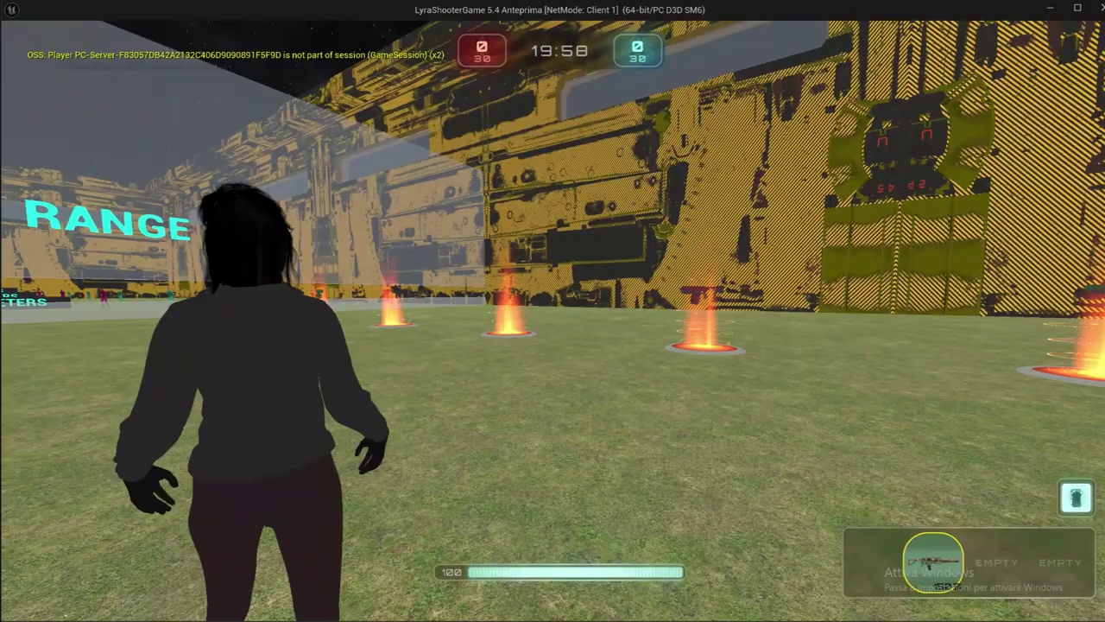
# Run across the range, fire the launcher and rifle in first-person view, then crouch and stand
pyautogui.press('w')
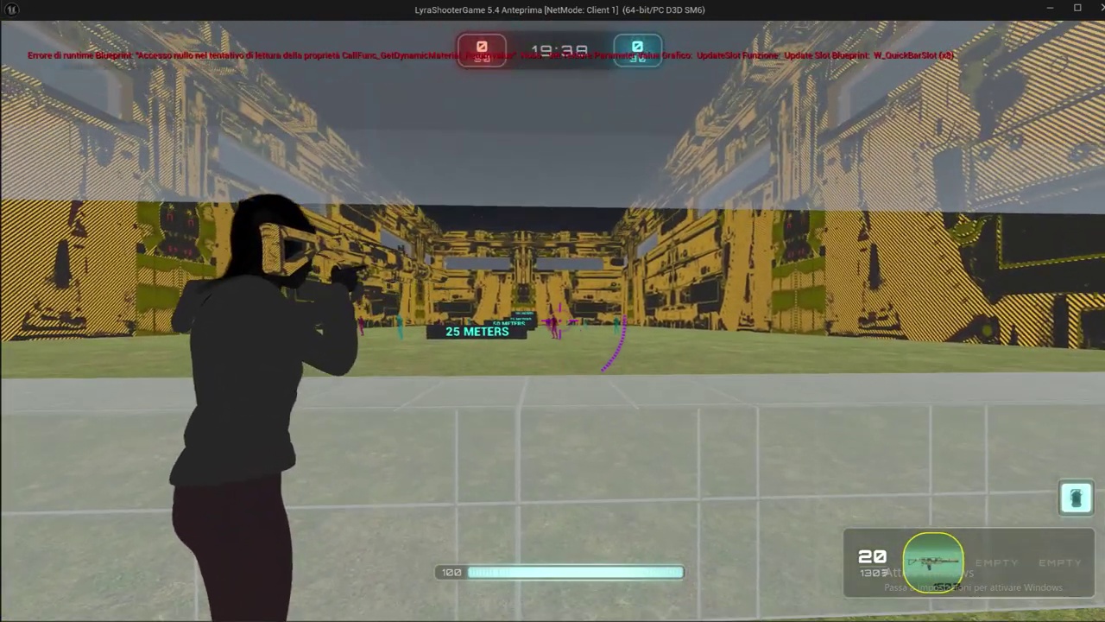
pyautogui.press('v')
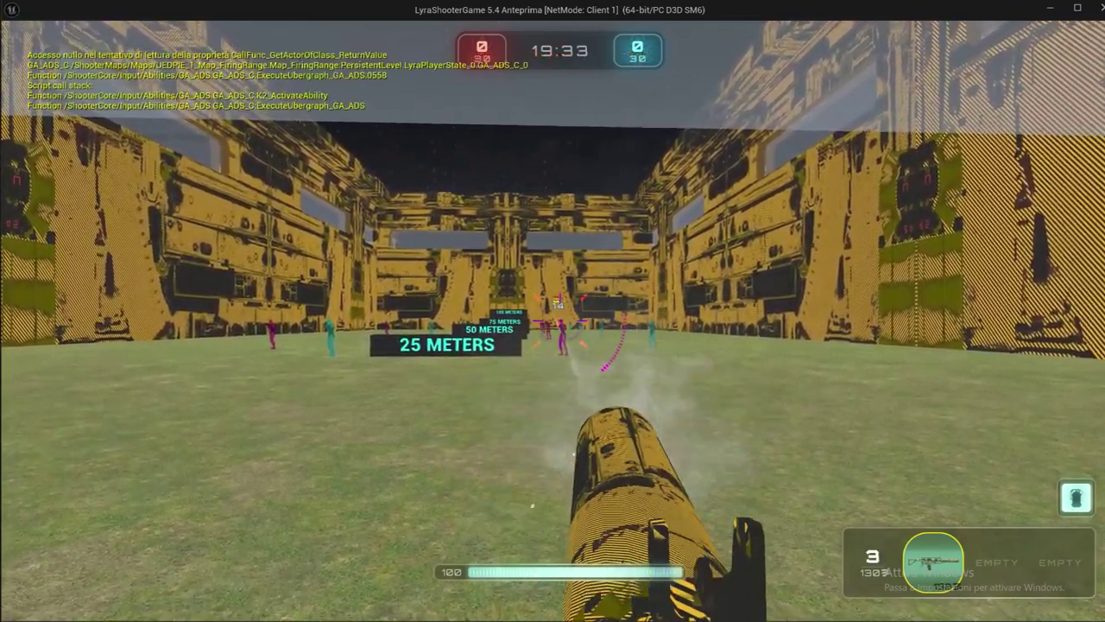
pyautogui.click(553, 310)
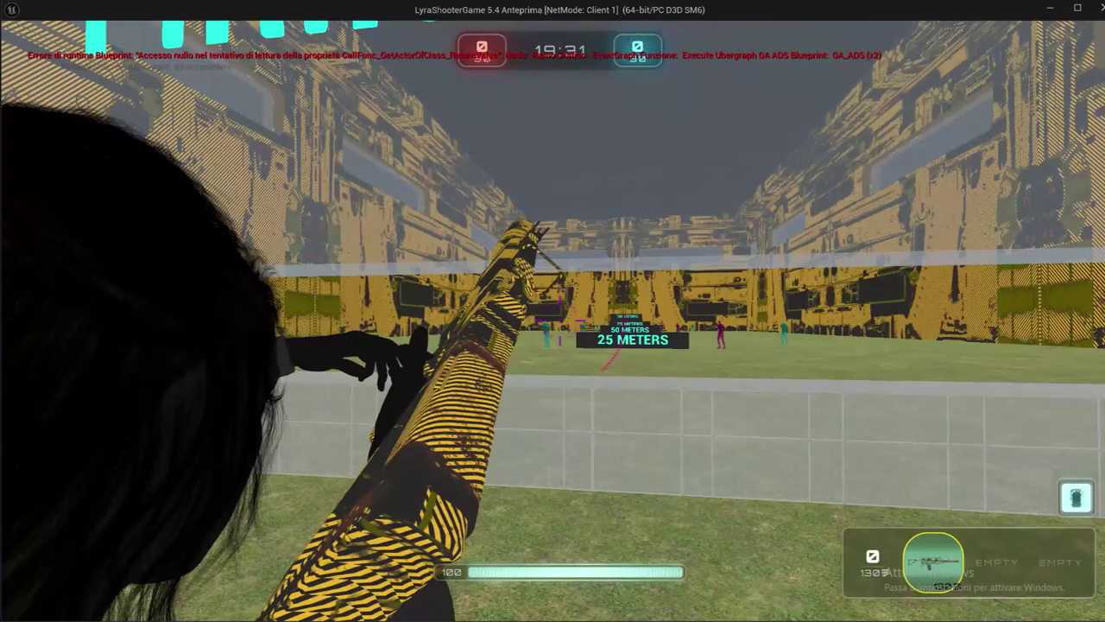
pyautogui.press('v')
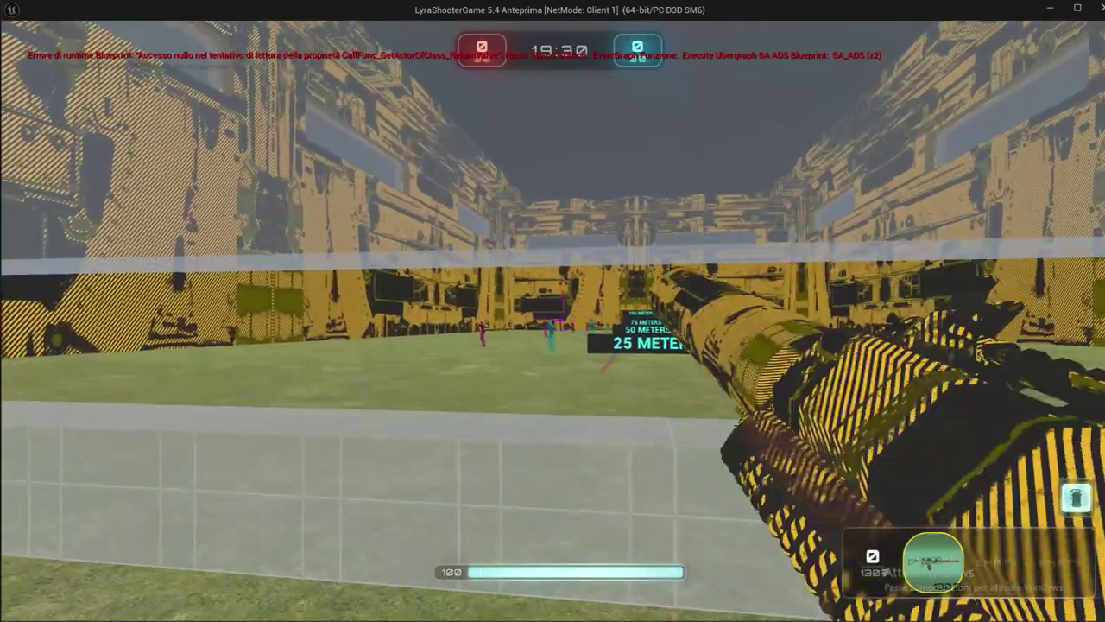
pyautogui.click(552, 310)
pyautogui.press('v')
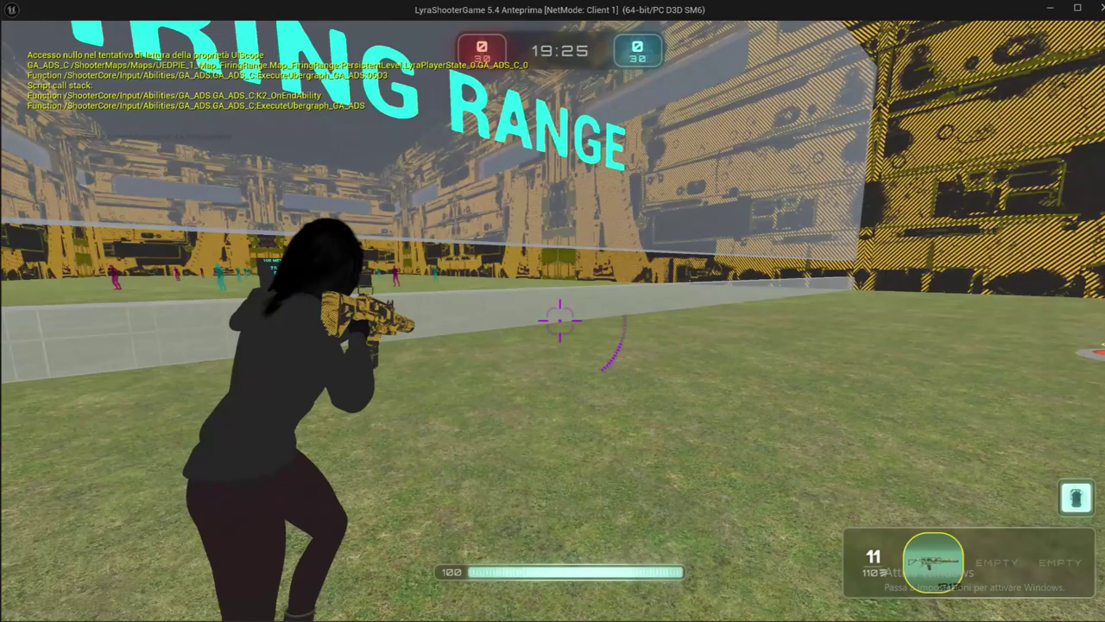
pyautogui.press('c')
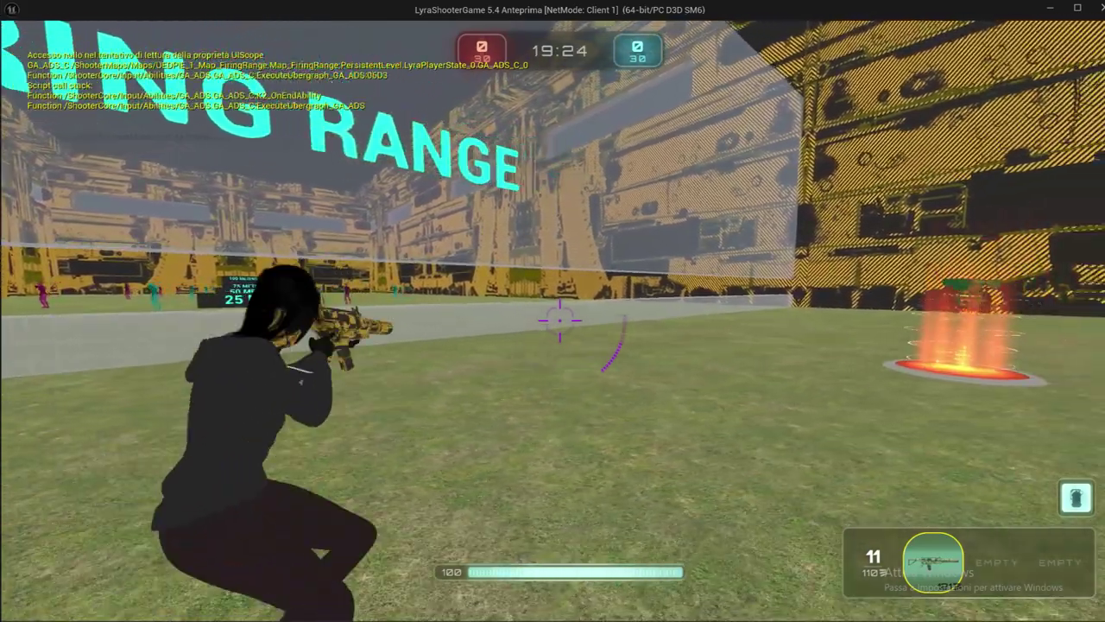
pyautogui.press('c')
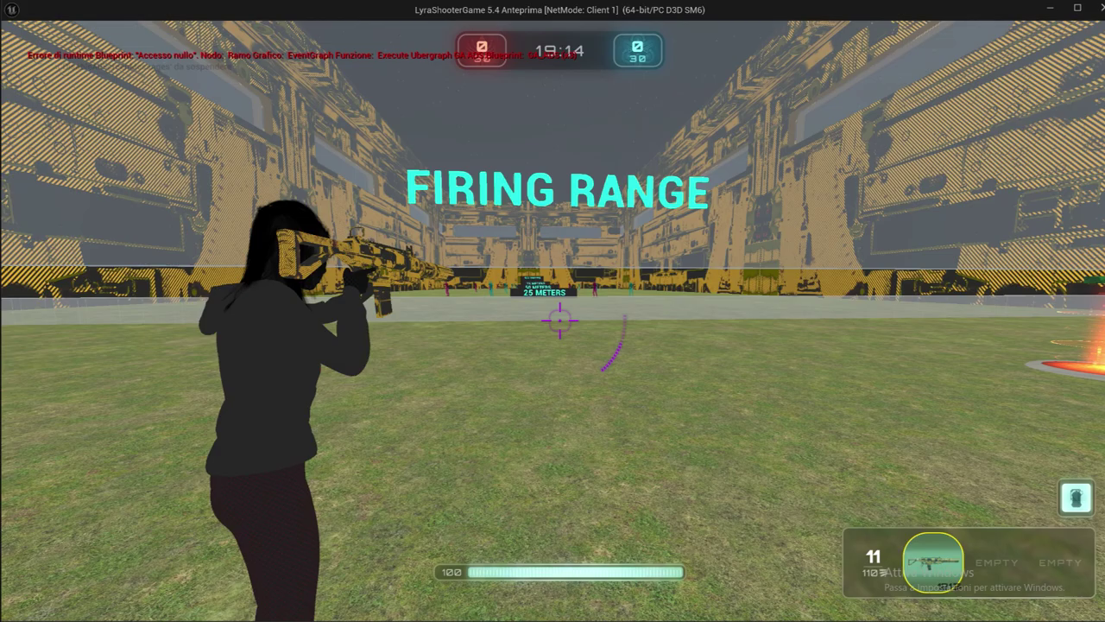
# Walk toward the targets and fire aimed rifle bursts at them
pyautogui.press('w')
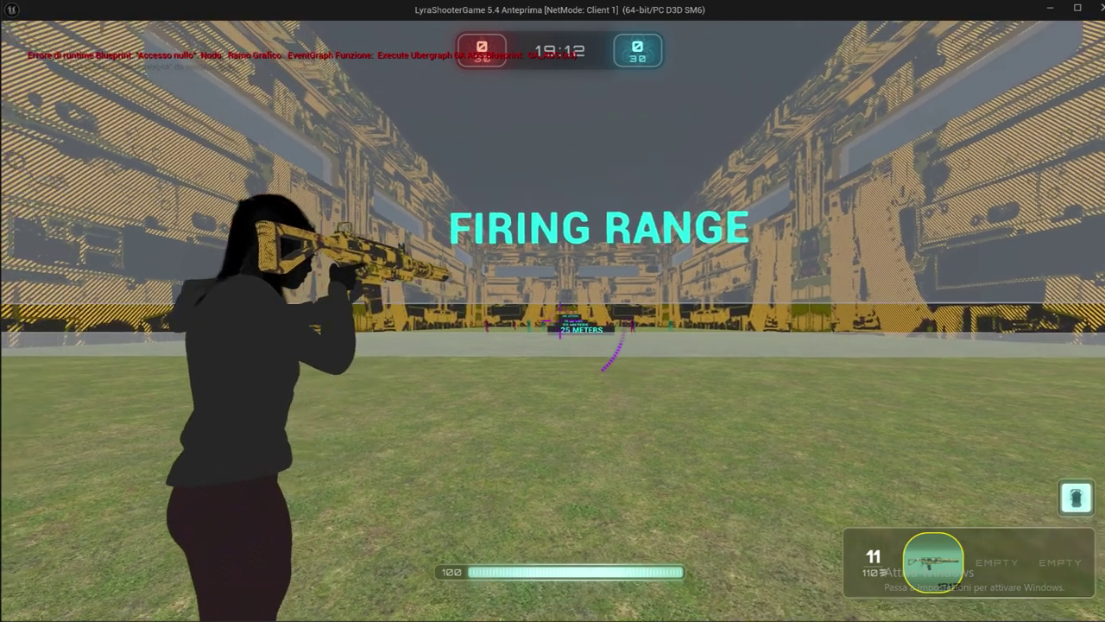
pyautogui.rightClick(560, 320)
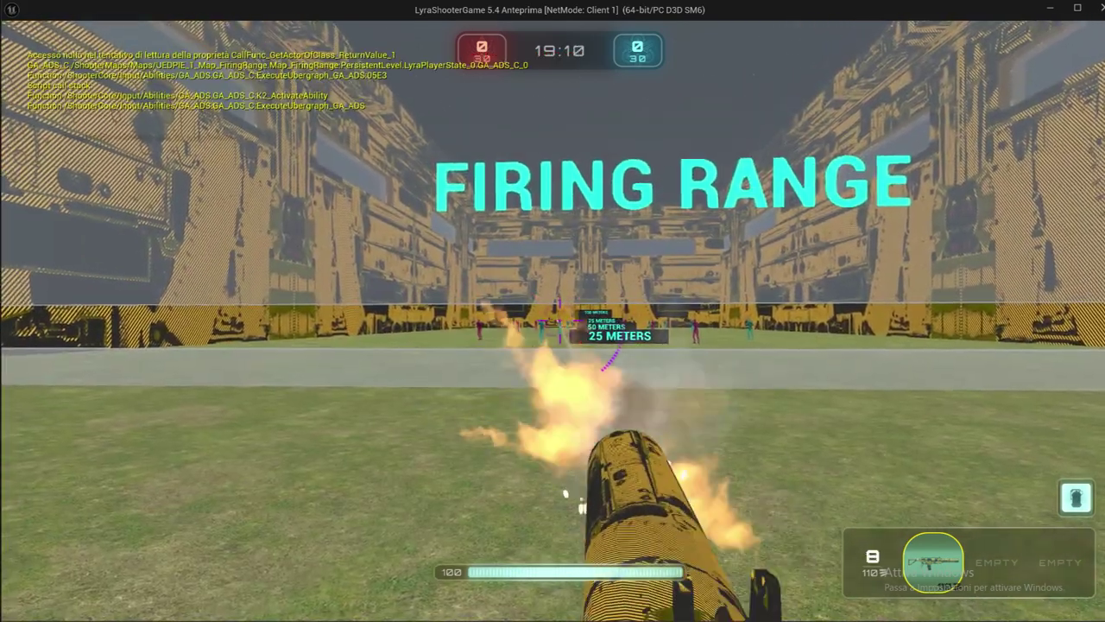
pyautogui.click(559, 319)
pyautogui.click(560, 319)
pyautogui.click(559, 319)
pyautogui.click(559, 320)
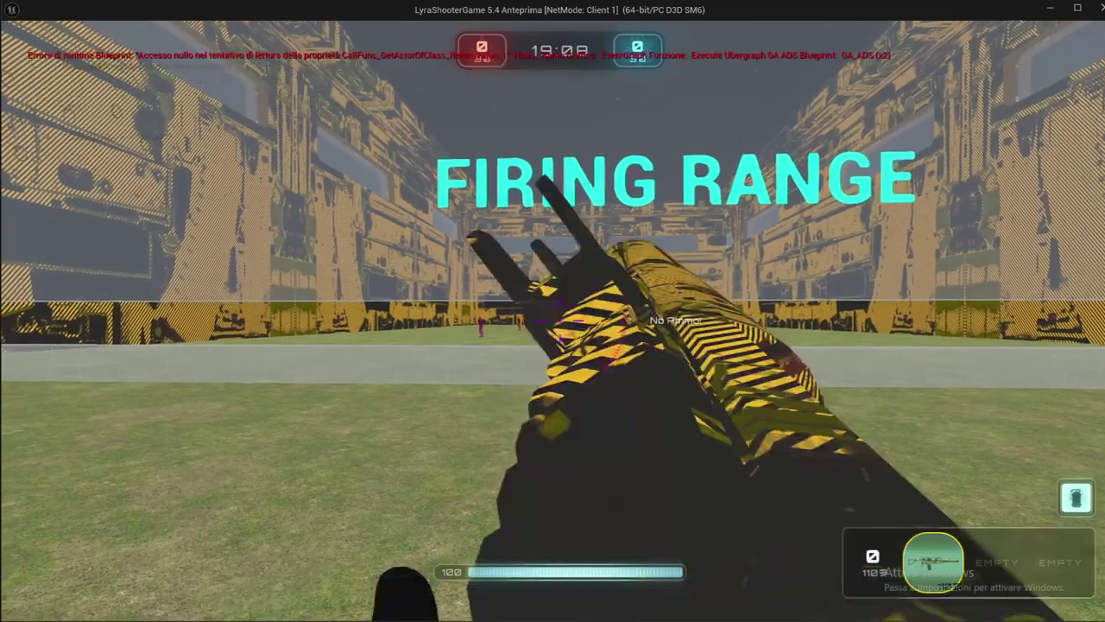
pyautogui.rightClick(559, 320)
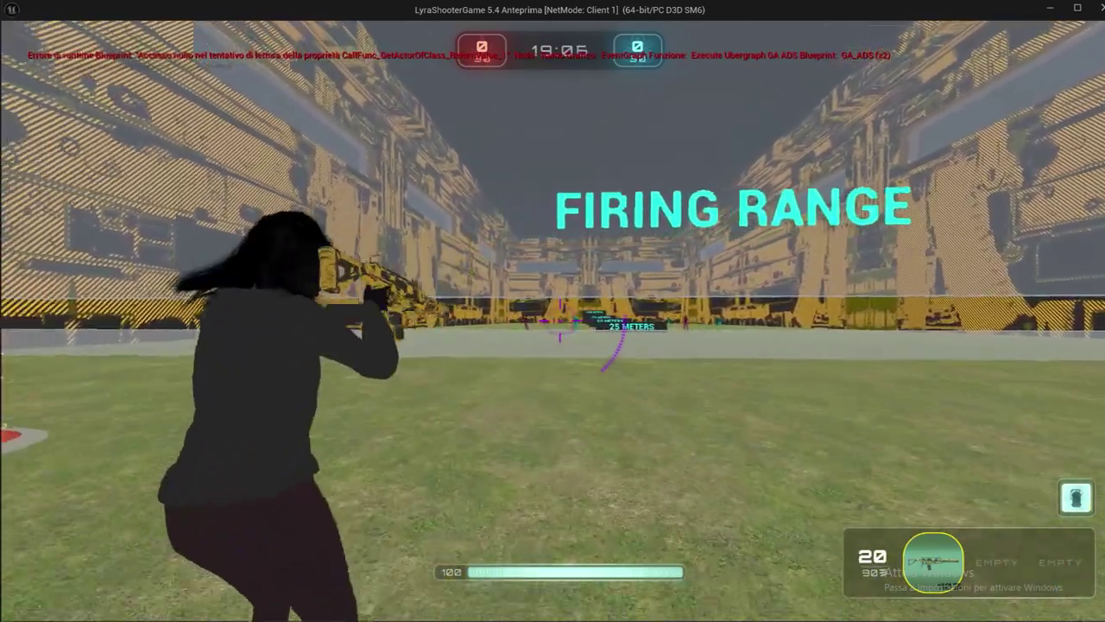
pyautogui.rightClick(559, 319)
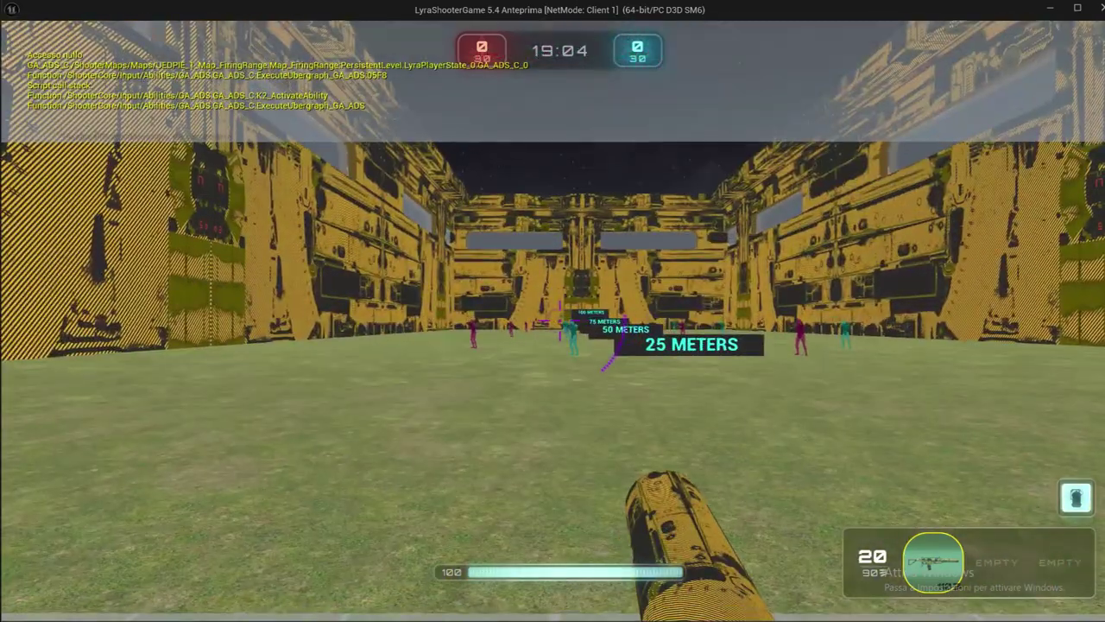
pyautogui.click(560, 320)
pyautogui.click(559, 319)
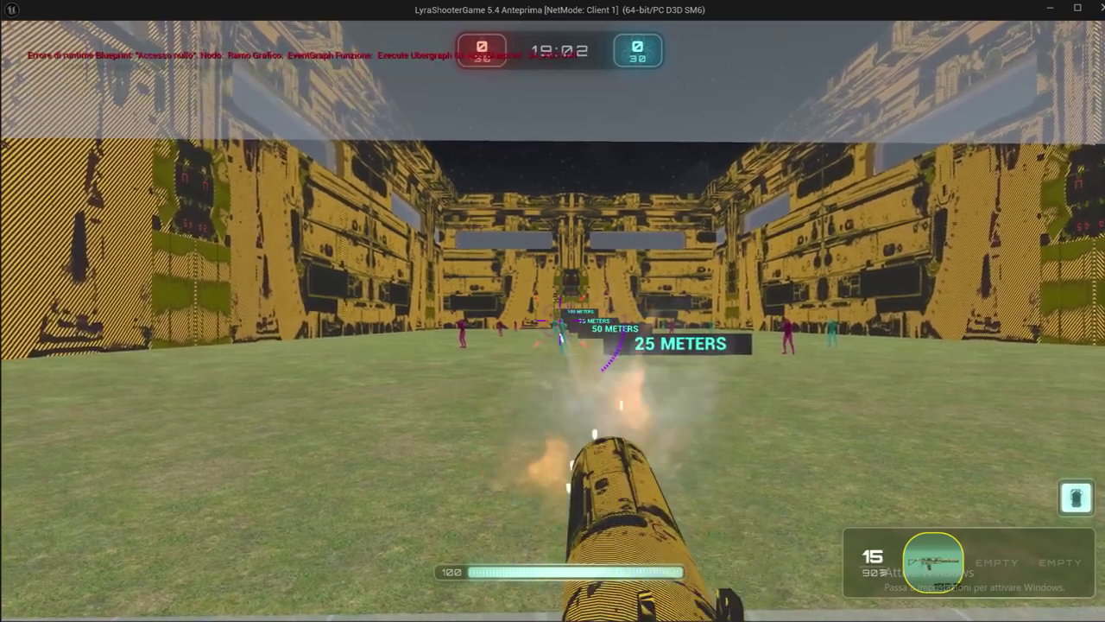
pyautogui.rightClick(559, 319)
# Fire aimed rifle shots from a crouch, then back away to show the FIRING RANGE sign
pyautogui.press('c')
pyautogui.rightClick(559, 319)
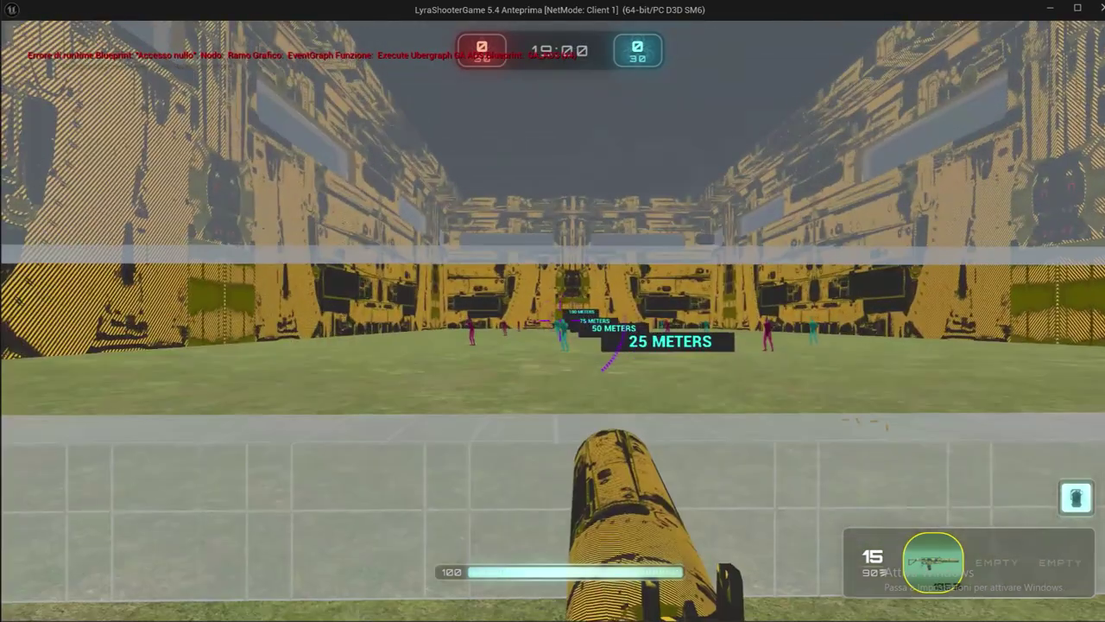
pyautogui.click(560, 320)
pyautogui.click(560, 319)
pyautogui.rightClick(559, 319)
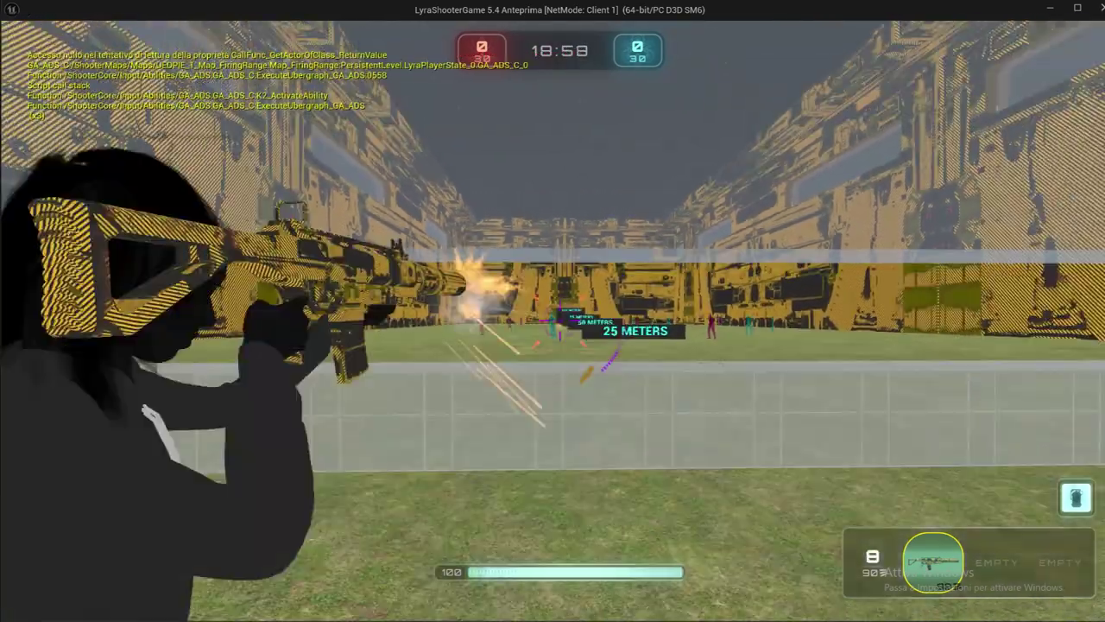
pyautogui.press('s')
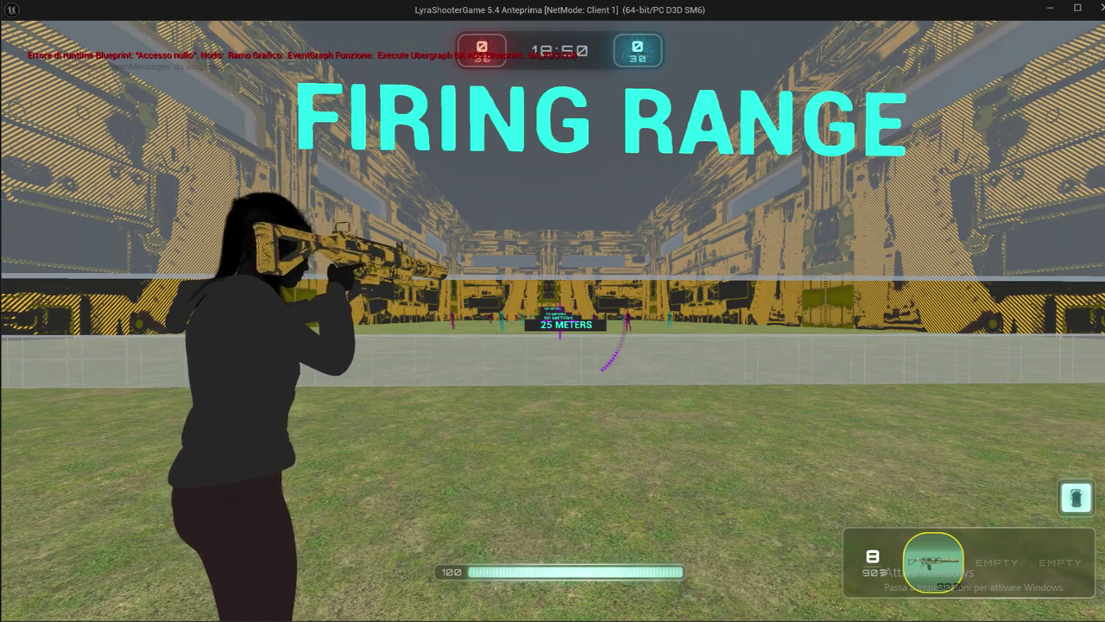
# Fire the gold rifle at the 25 METERS targets, then run onto a weapon pad for a second rifle
pyautogui.press('w')
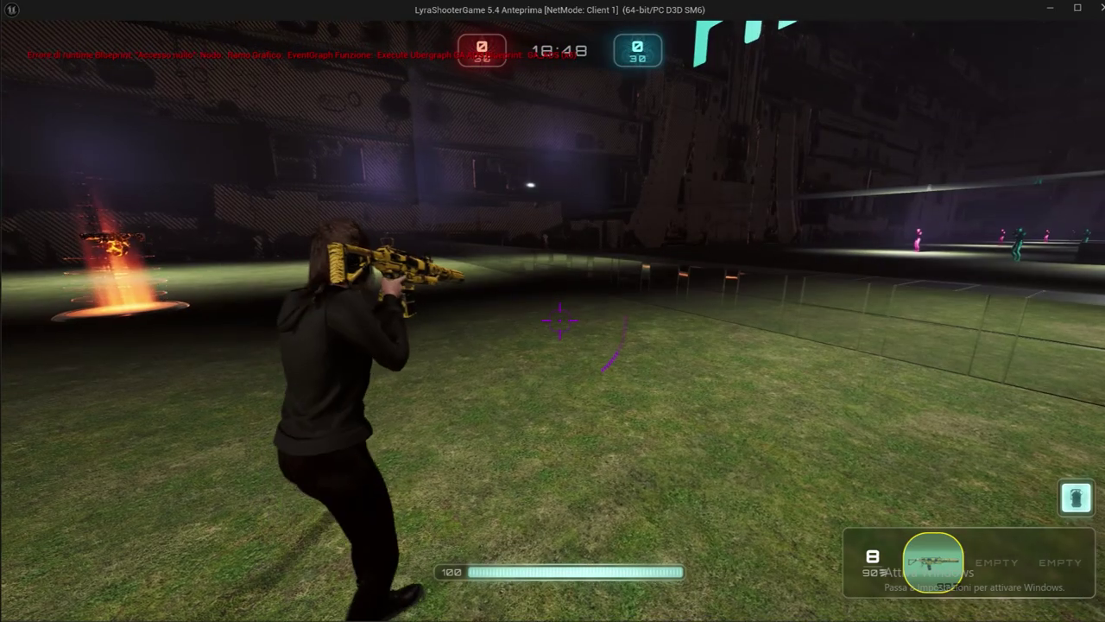
pyautogui.press('w')
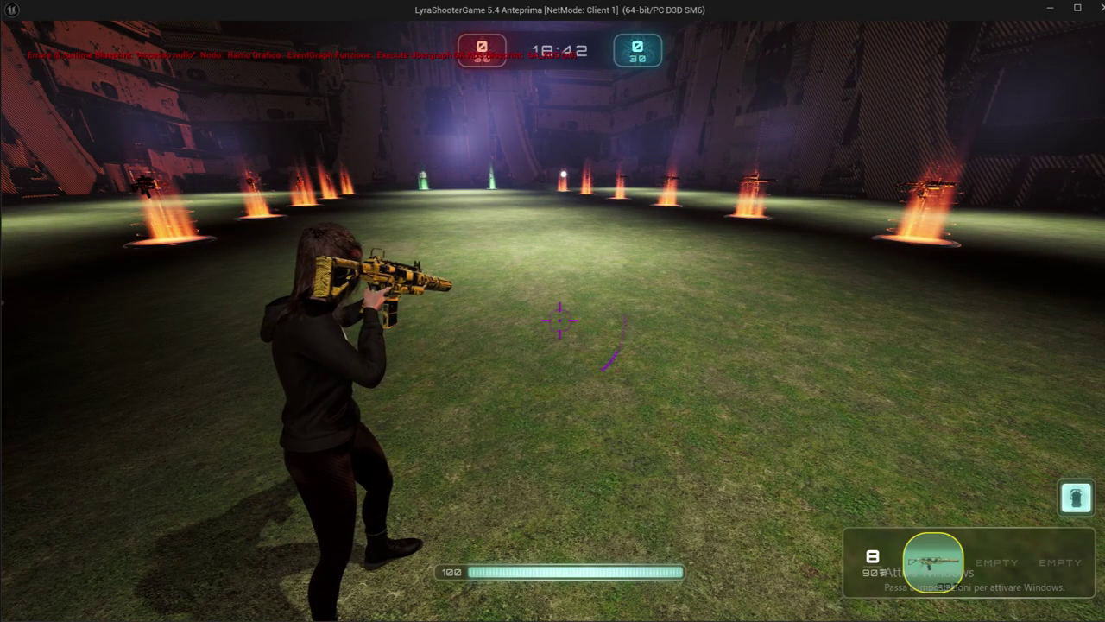
pyautogui.press('w')
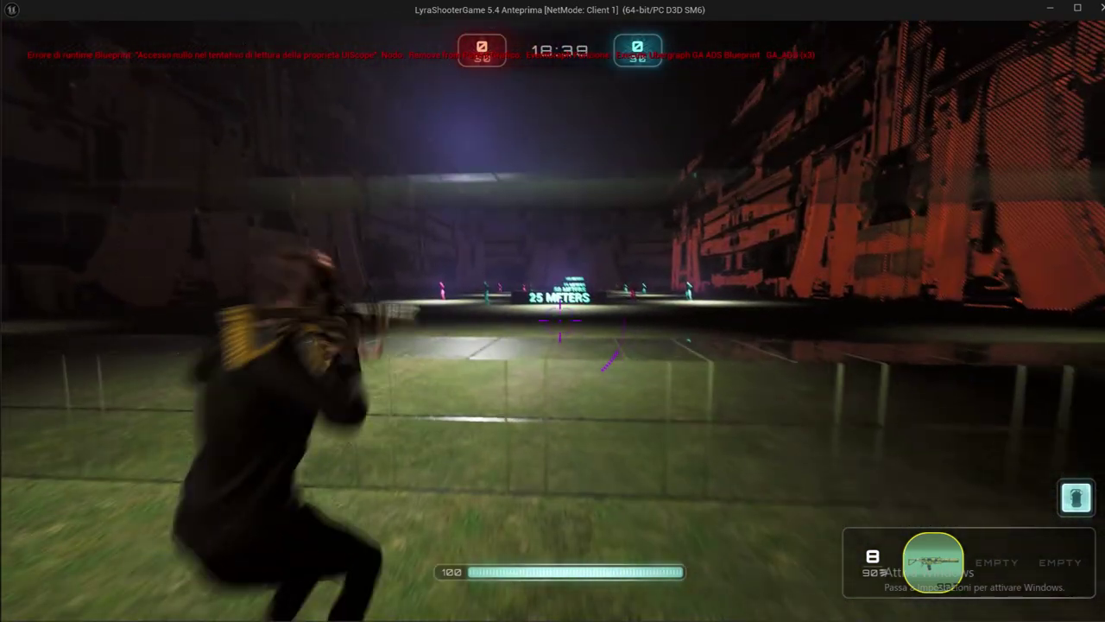
pyautogui.rightClick(559, 320)
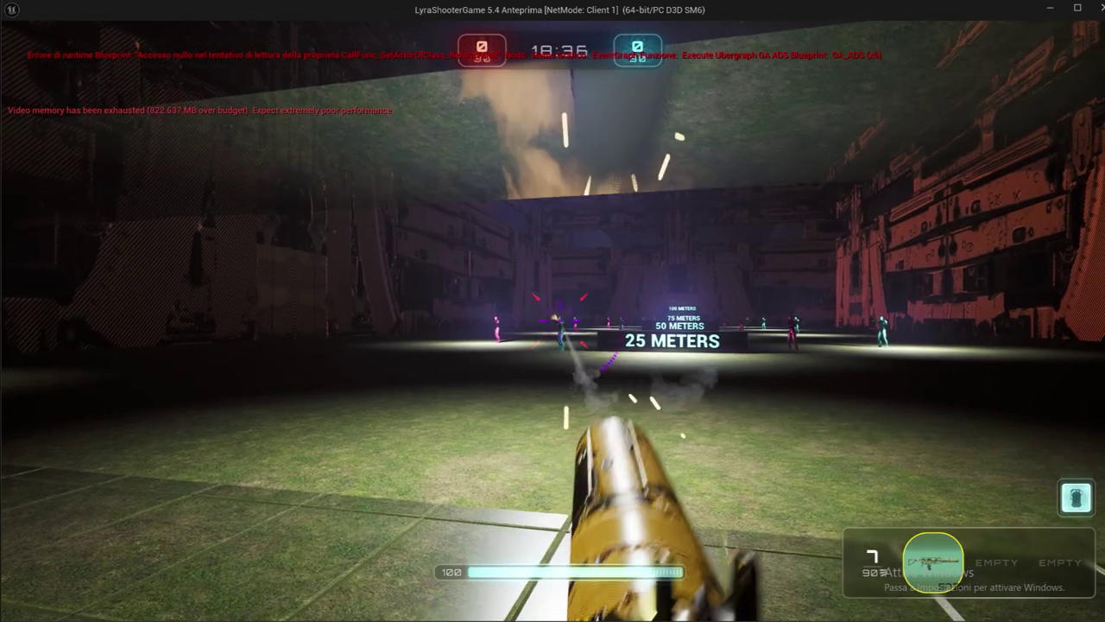
pyautogui.click(552, 311)
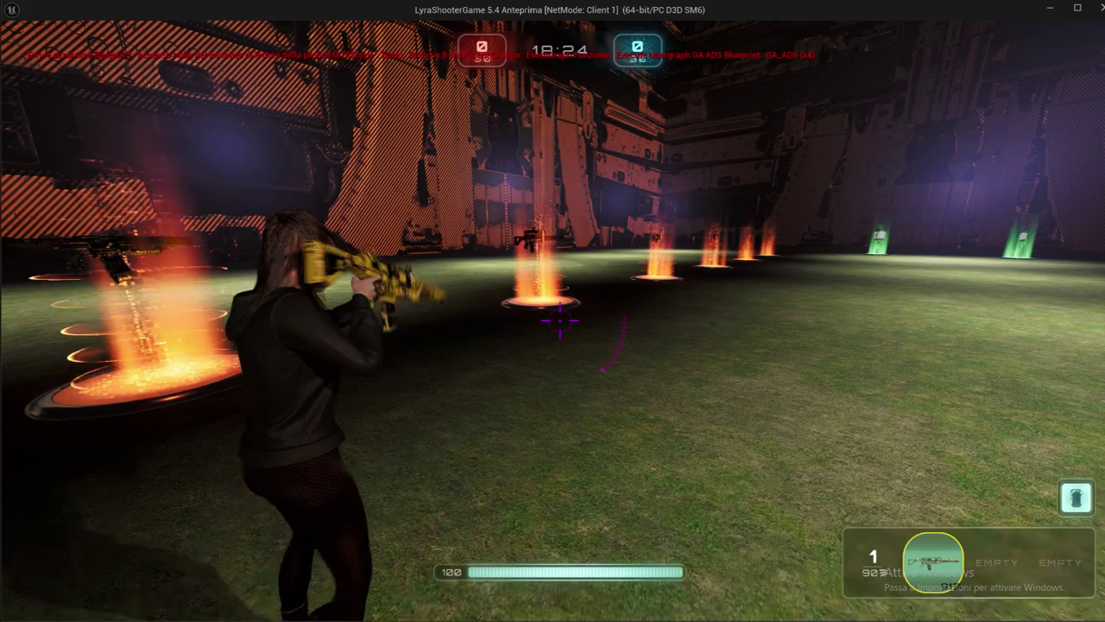
pyautogui.press('c')
pyautogui.press('c')
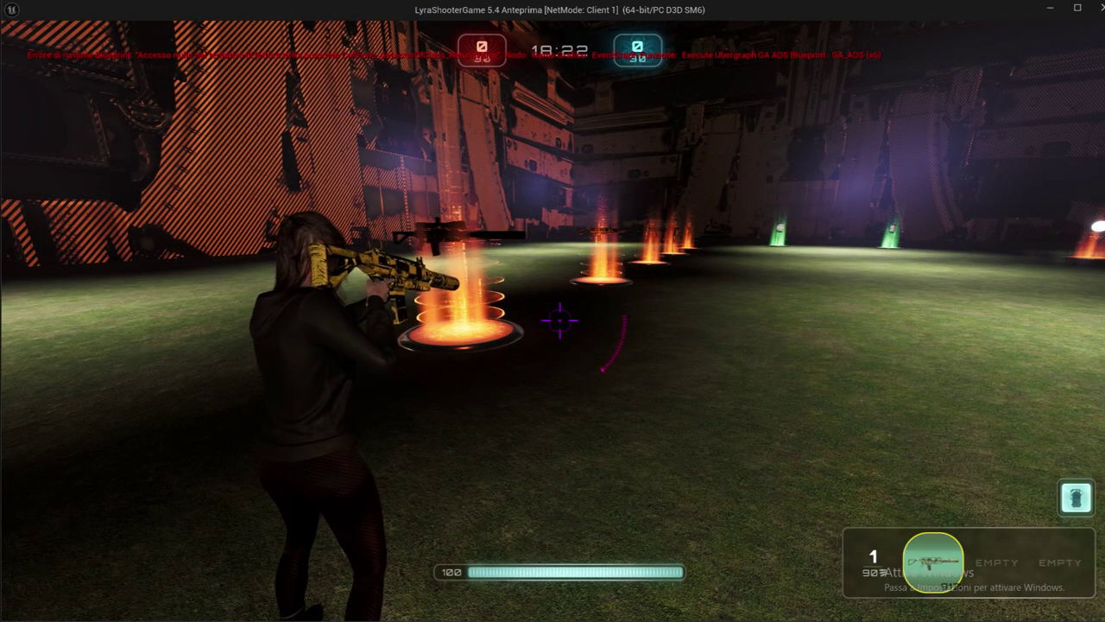
pyautogui.press('w')
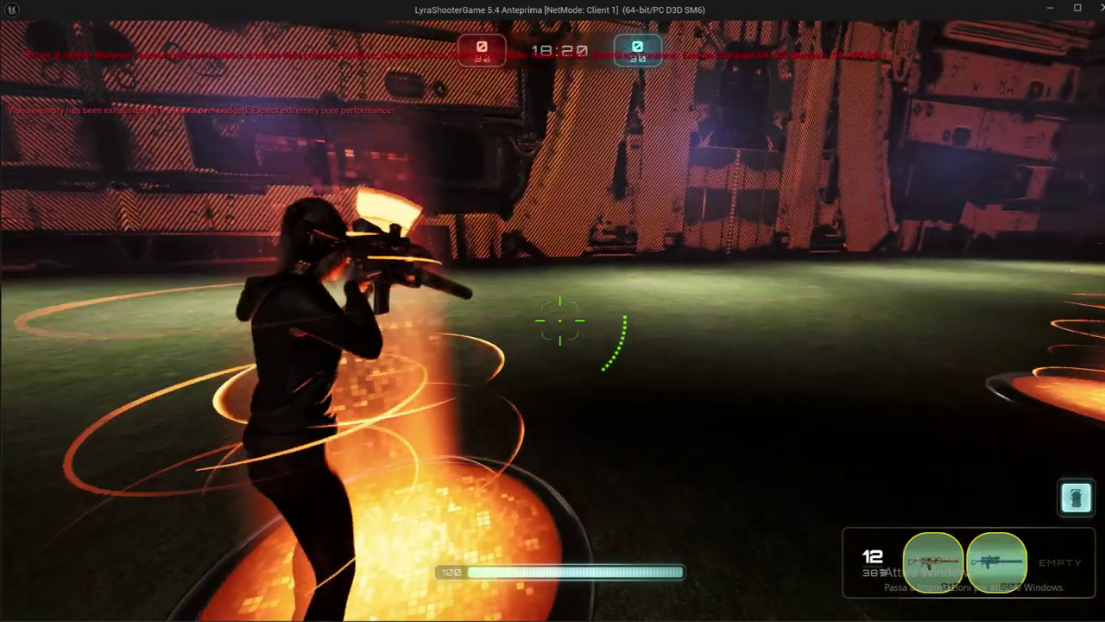
# Crouch facing the range and fire a scoped sniper shot at a target
pyautogui.press('w')
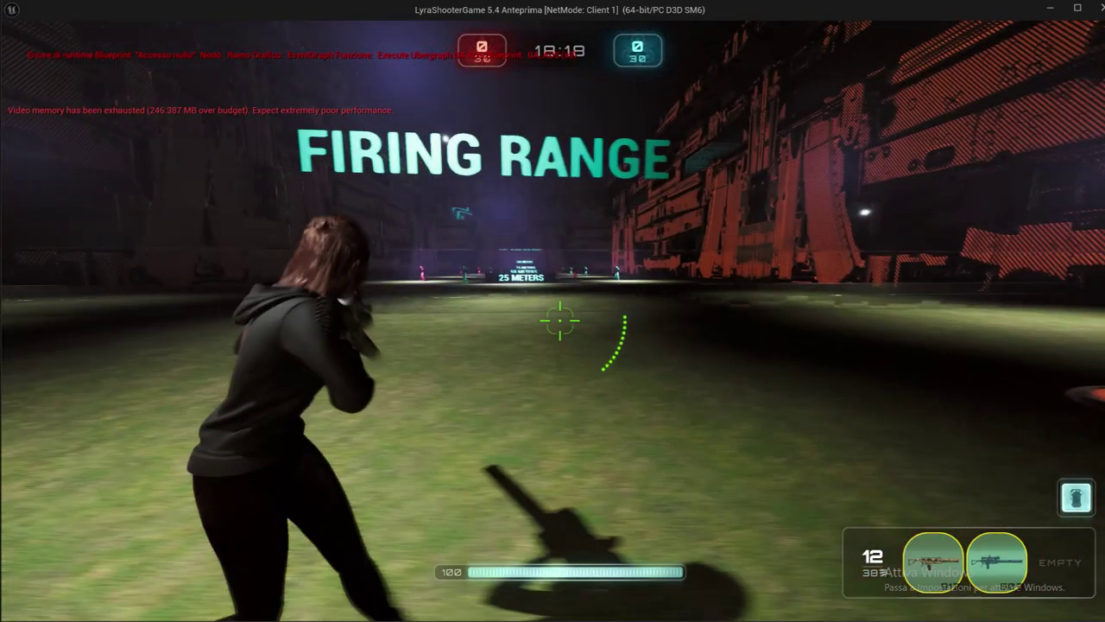
pyautogui.press('c')
pyautogui.press('c')
pyautogui.rightClick(559, 320)
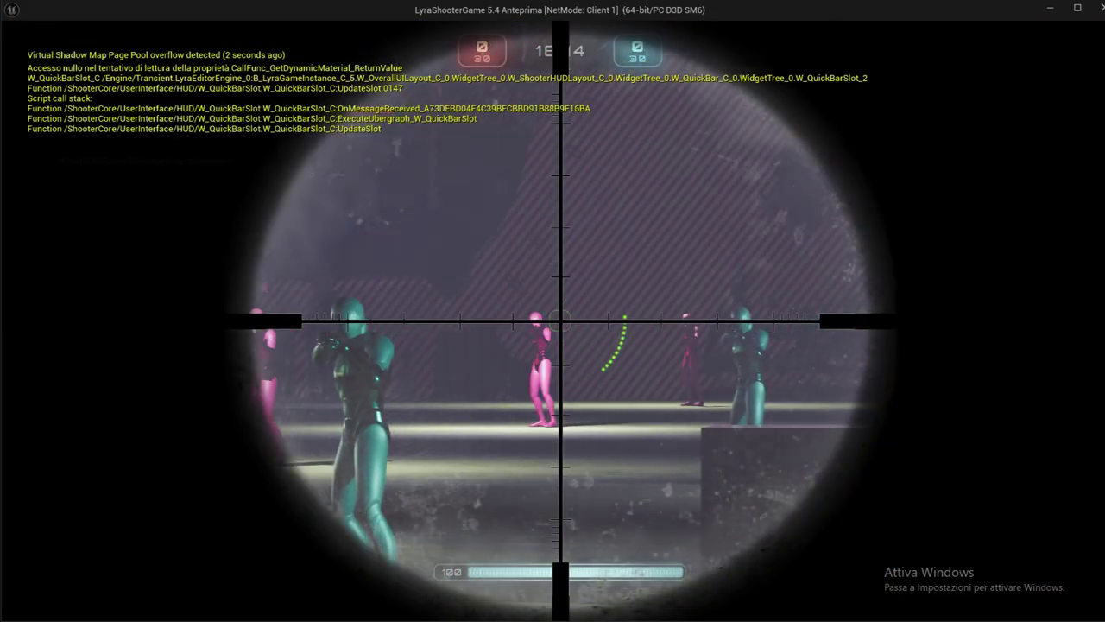
pyautogui.click(560, 320)
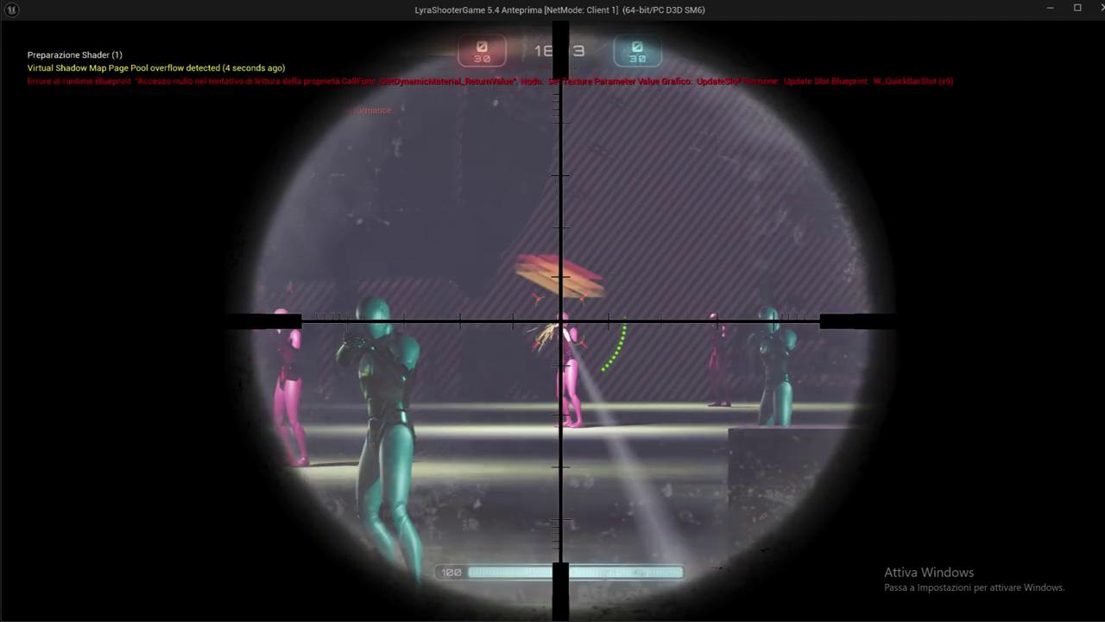
# Switch rifles and land scoped shots on the pink target, dealing 25 damage
pyautogui.press('1')
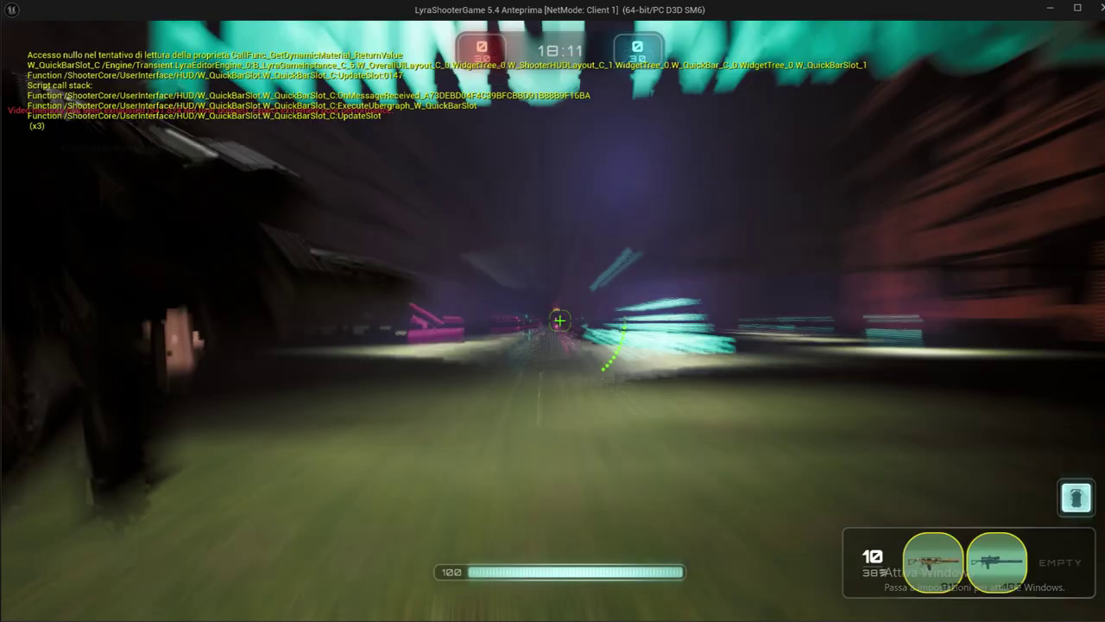
pyautogui.rightClick(559, 321)
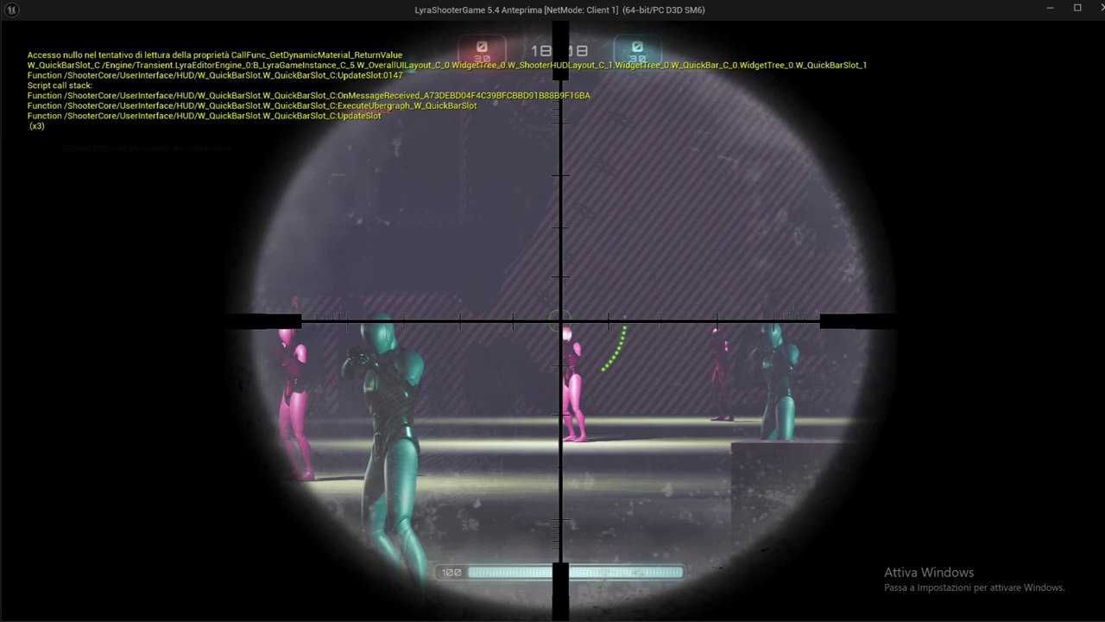
pyautogui.click(560, 321)
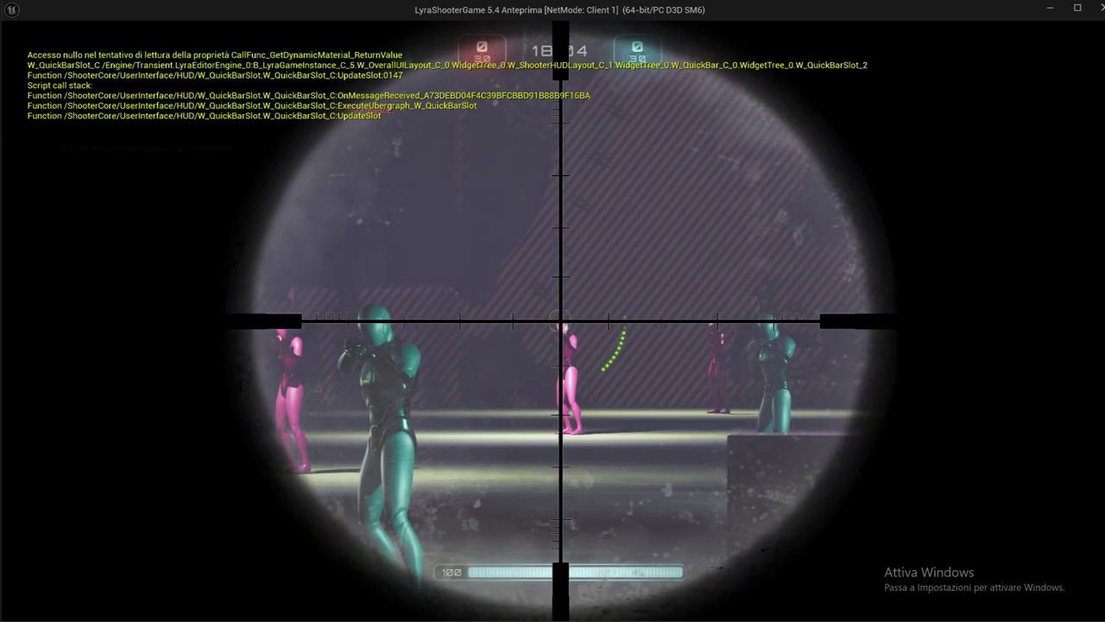
pyautogui.rightClick(559, 321)
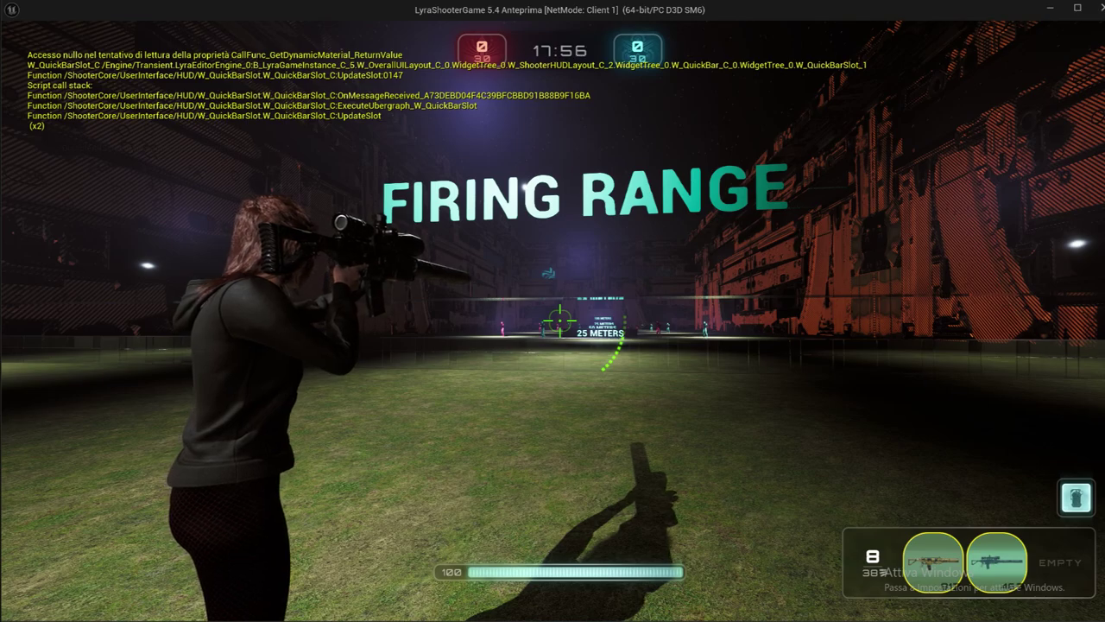
pyautogui.rightClick(552, 311)
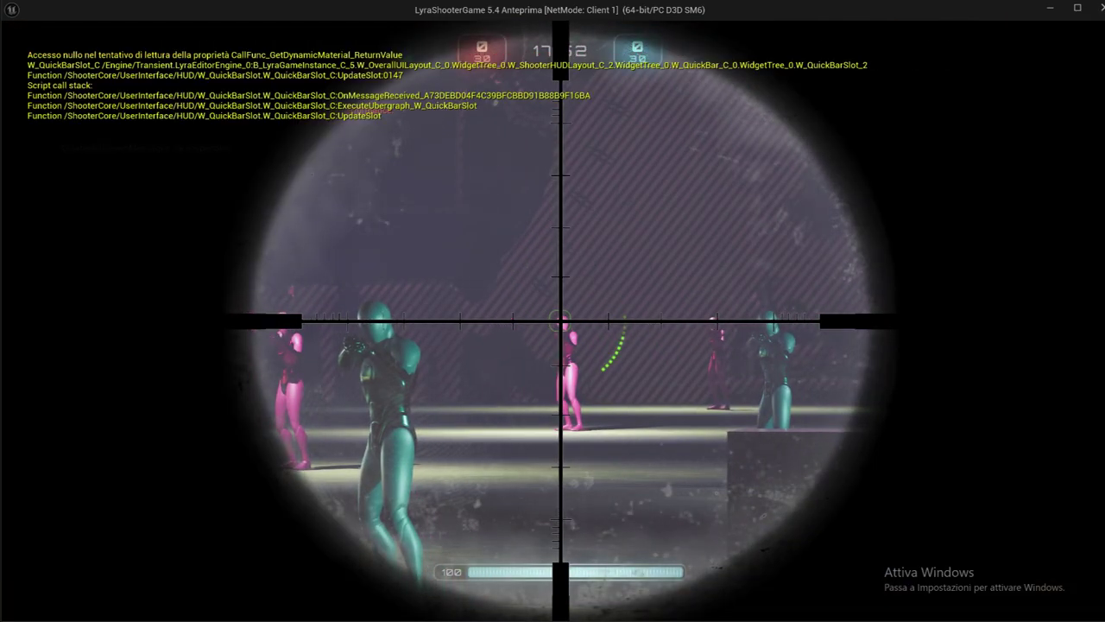
pyautogui.click(561, 322)
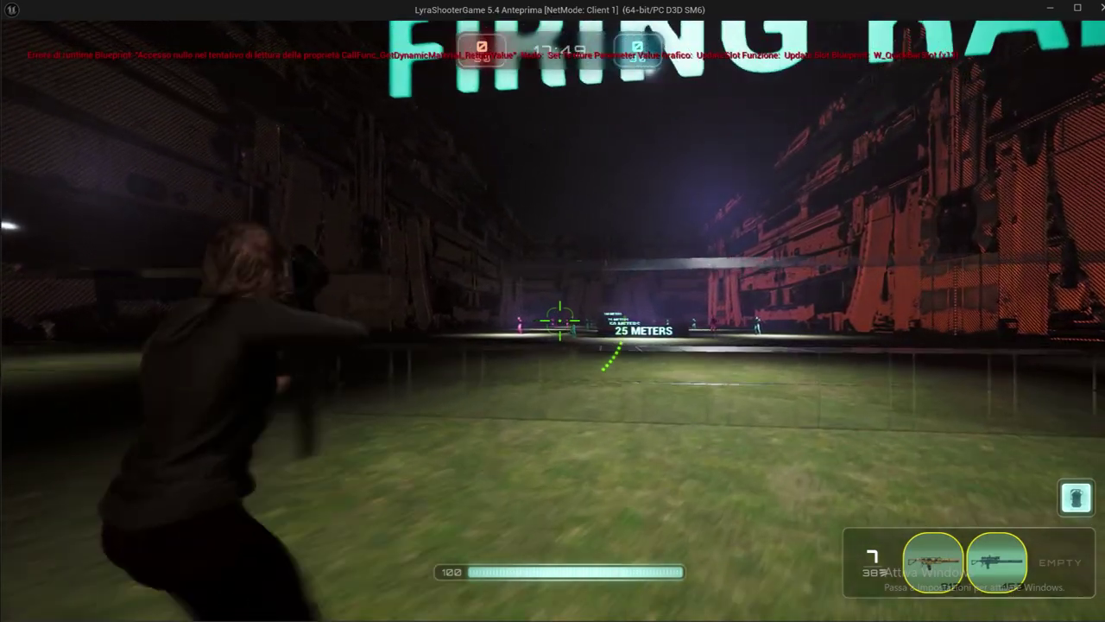
pyautogui.rightClick(560, 321)
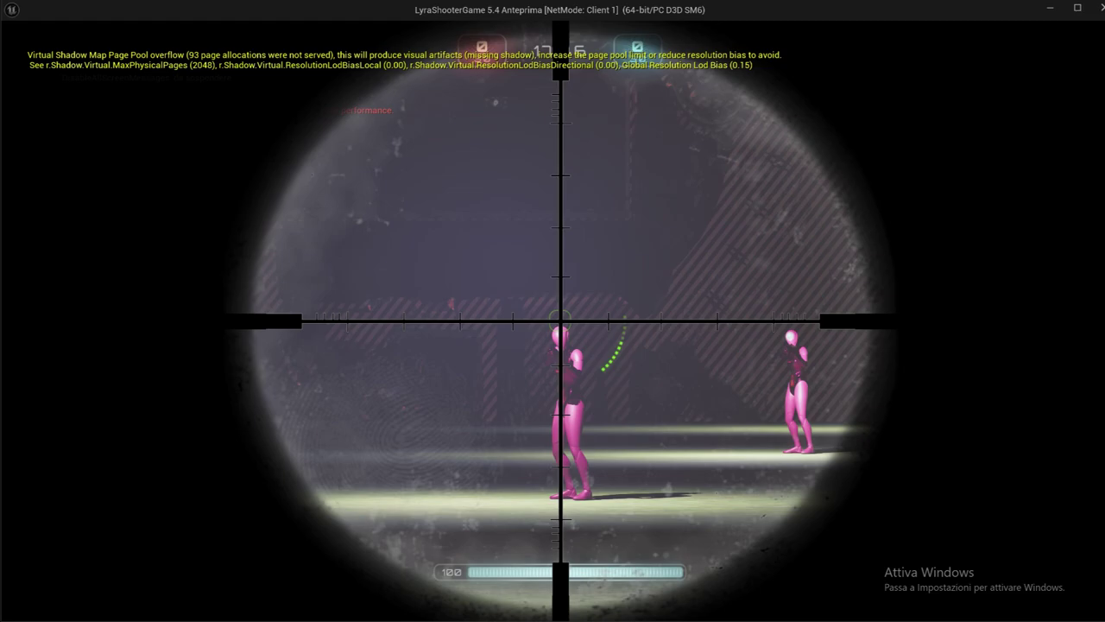
pyautogui.click(560, 321)
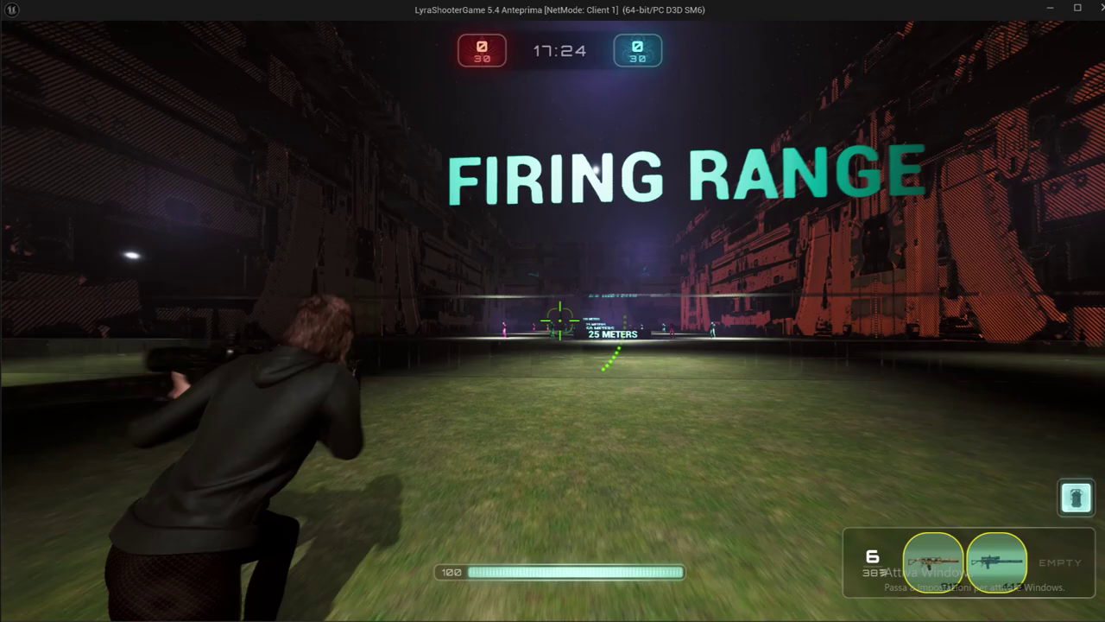
# Strafe across the range, fire one more scoped shot, then pause the game
pyautogui.press('a')
pyautogui.rightClick(560, 320)
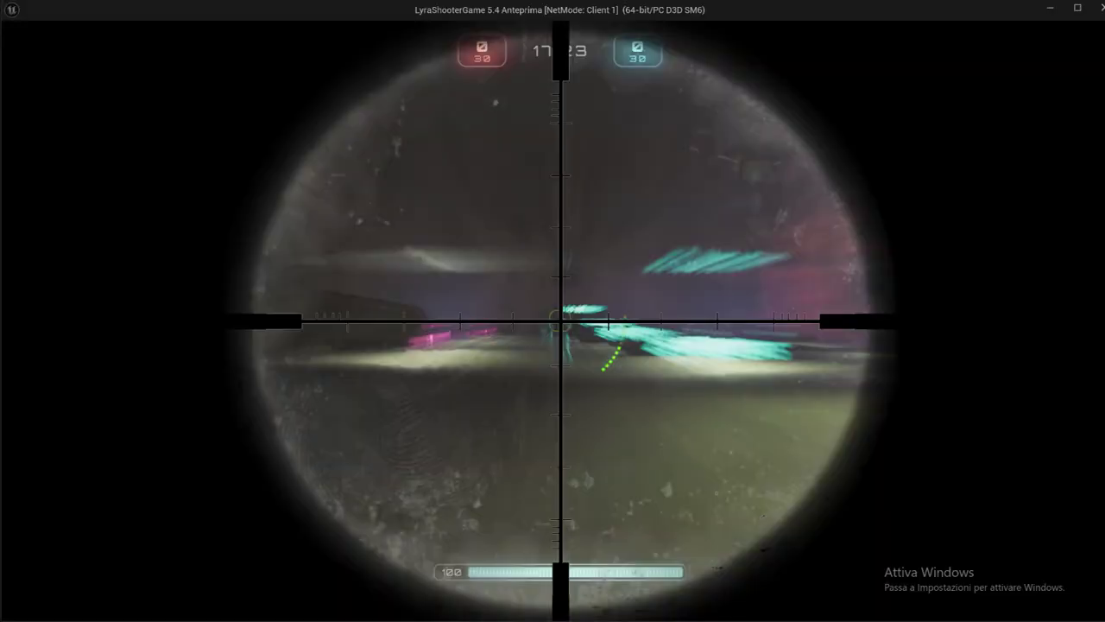
pyautogui.rightClick(560, 320)
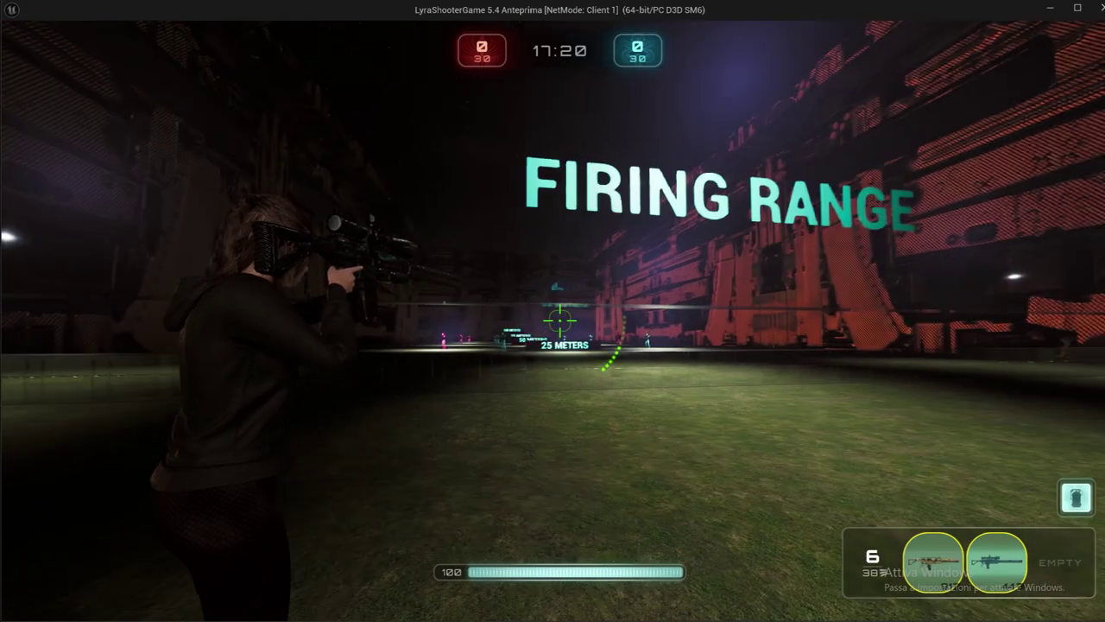
pyautogui.press('d')
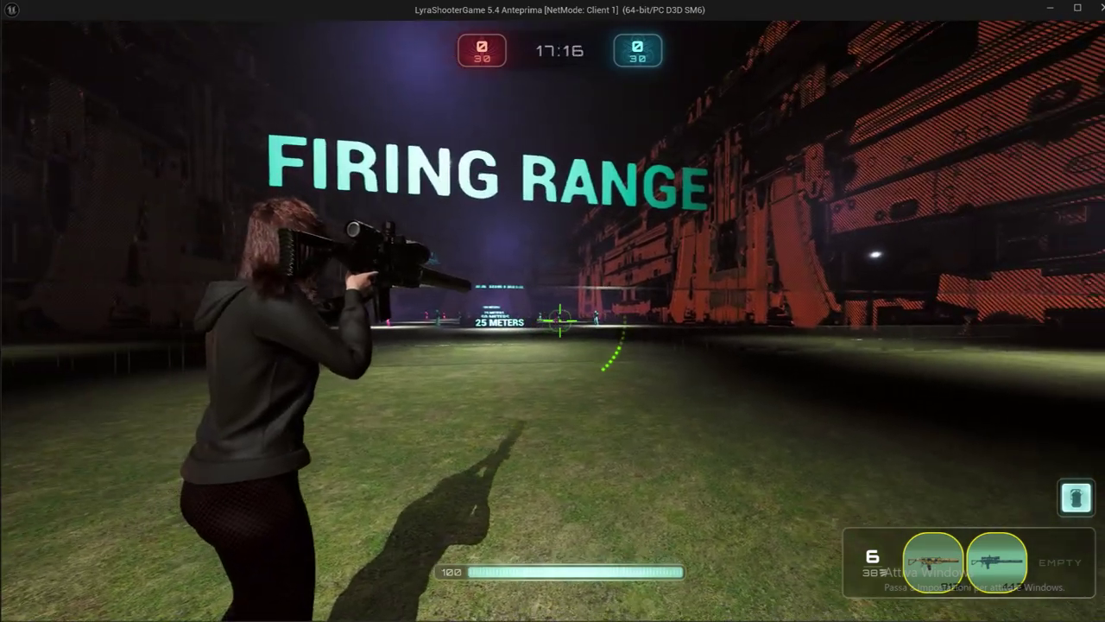
pyautogui.rightClick(559, 319)
pyautogui.press('d')
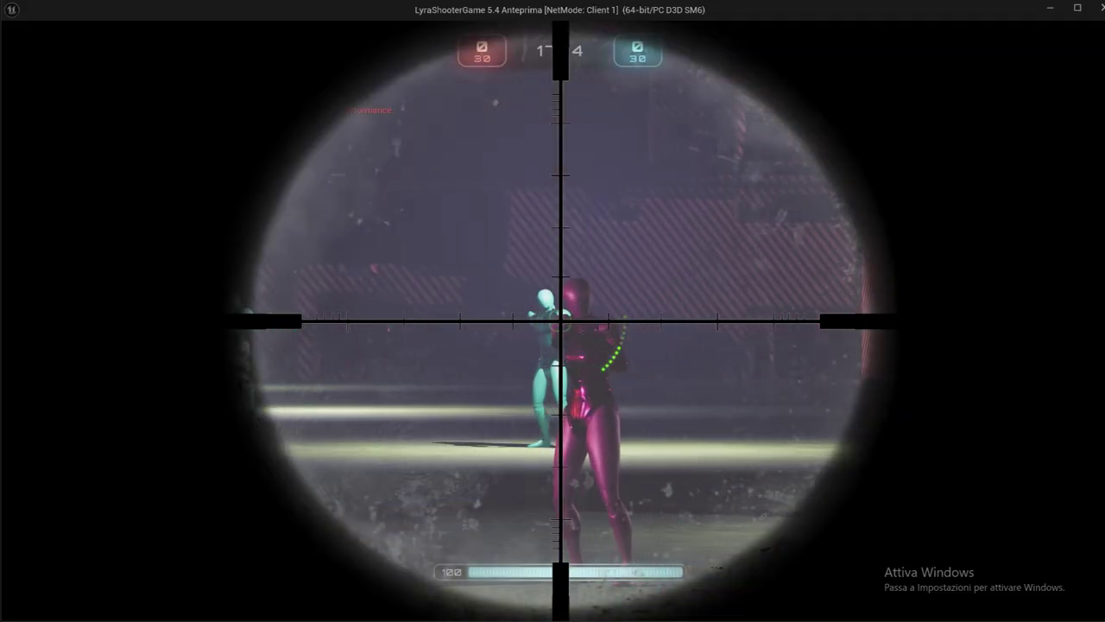
pyautogui.click(559, 319)
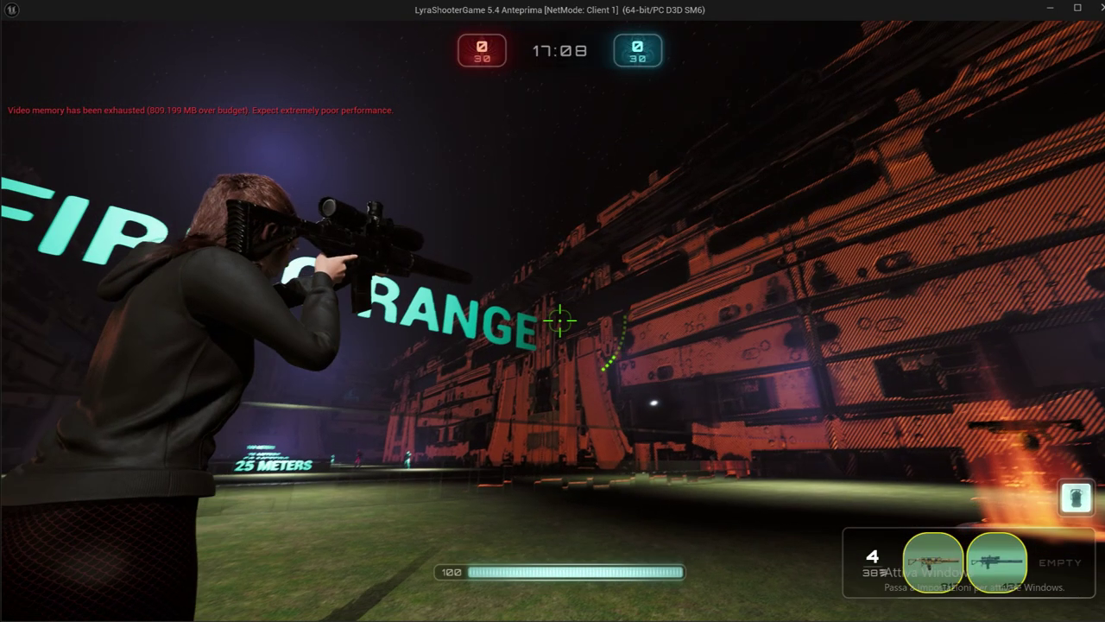
pyautogui.press('Escape')
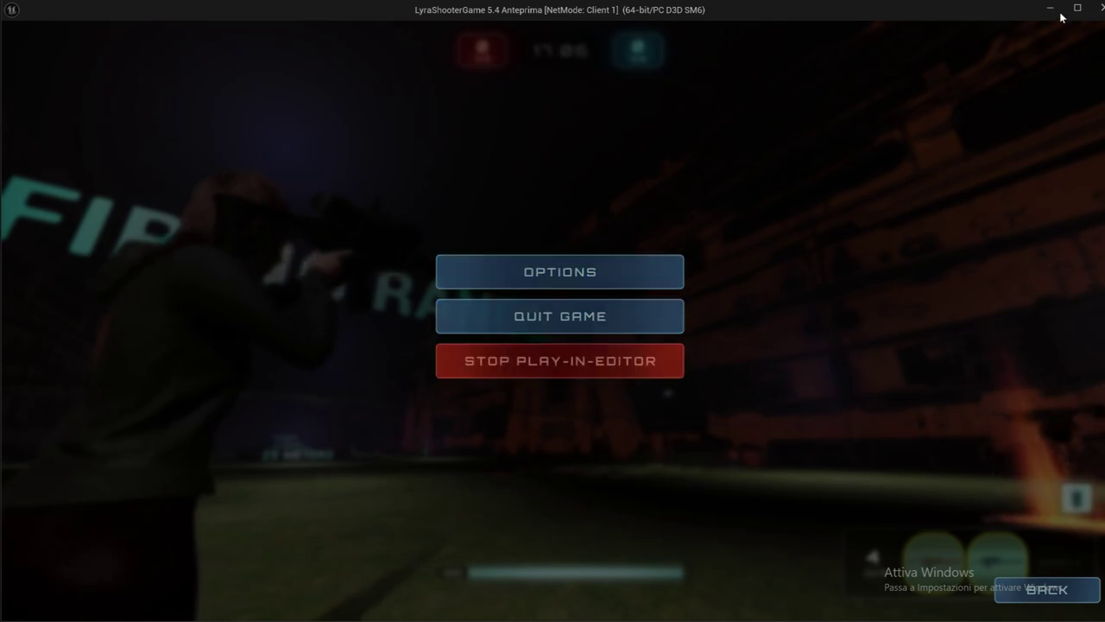
# Stop Play-In-Editor, close the Message Log, untick the Livello filter, and return to browsing assets
pyautogui.click(1096, 9)
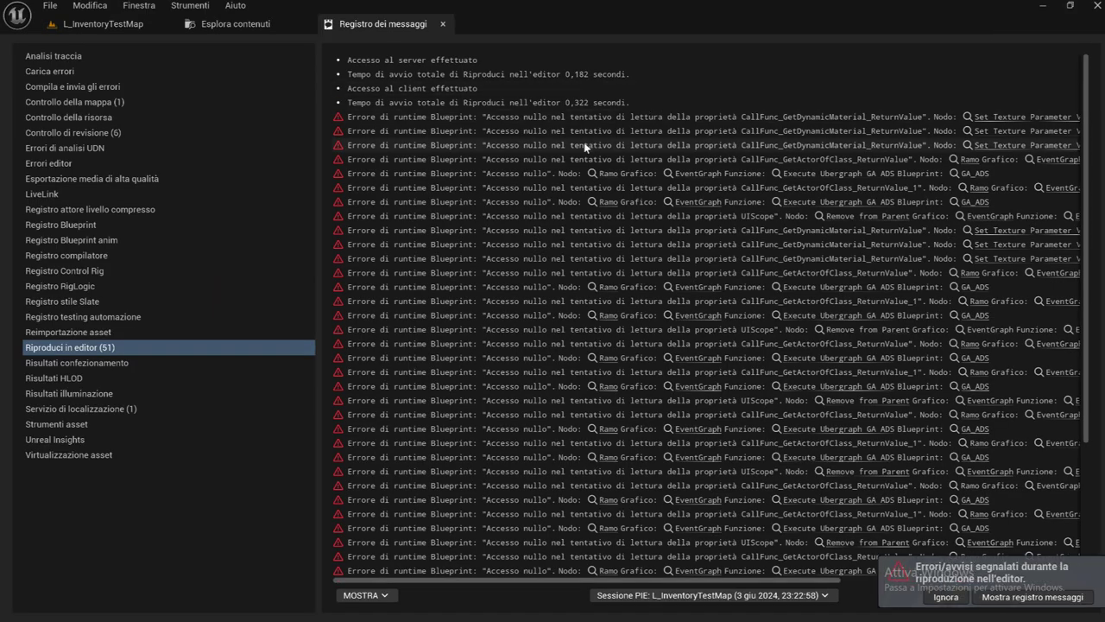
pyautogui.click(444, 24)
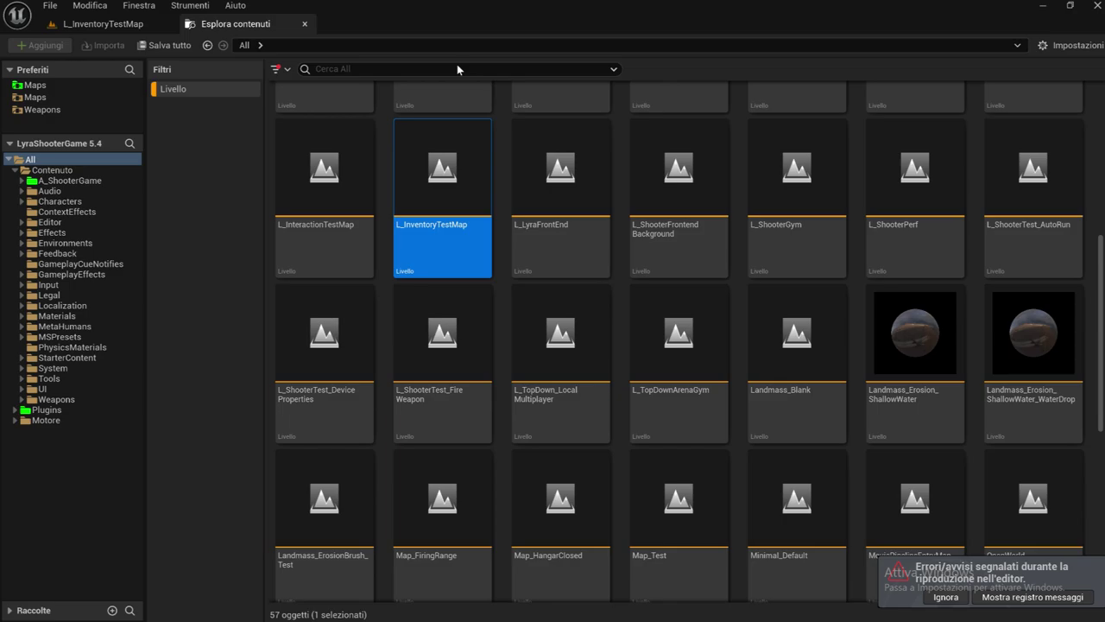
pyautogui.click(279, 70)
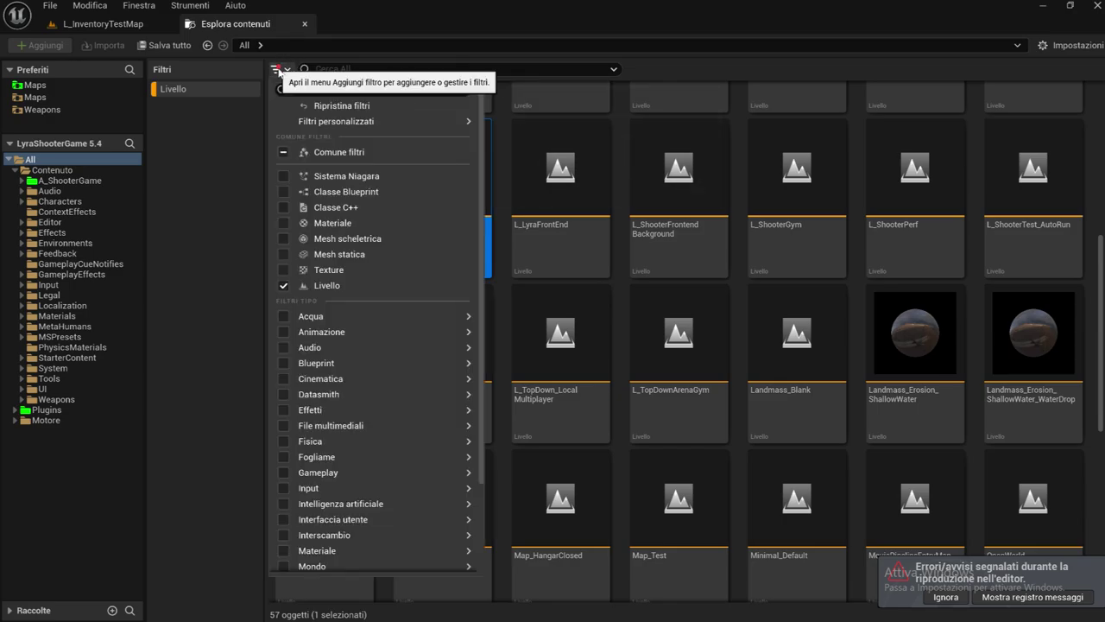
pyautogui.click(289, 152)
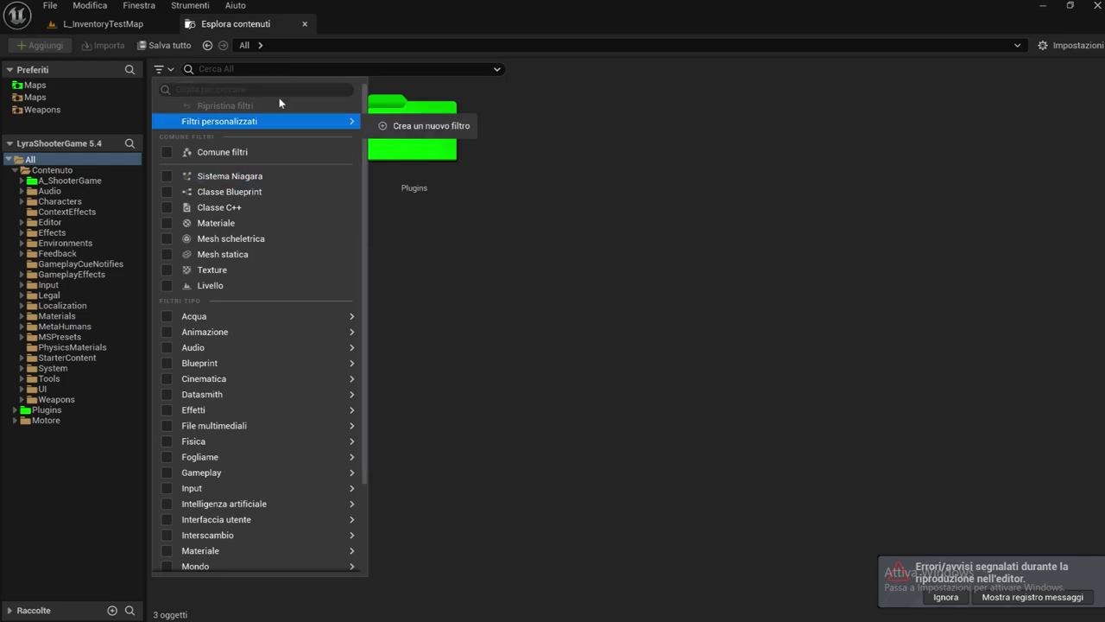
pyautogui.click(536, 349)
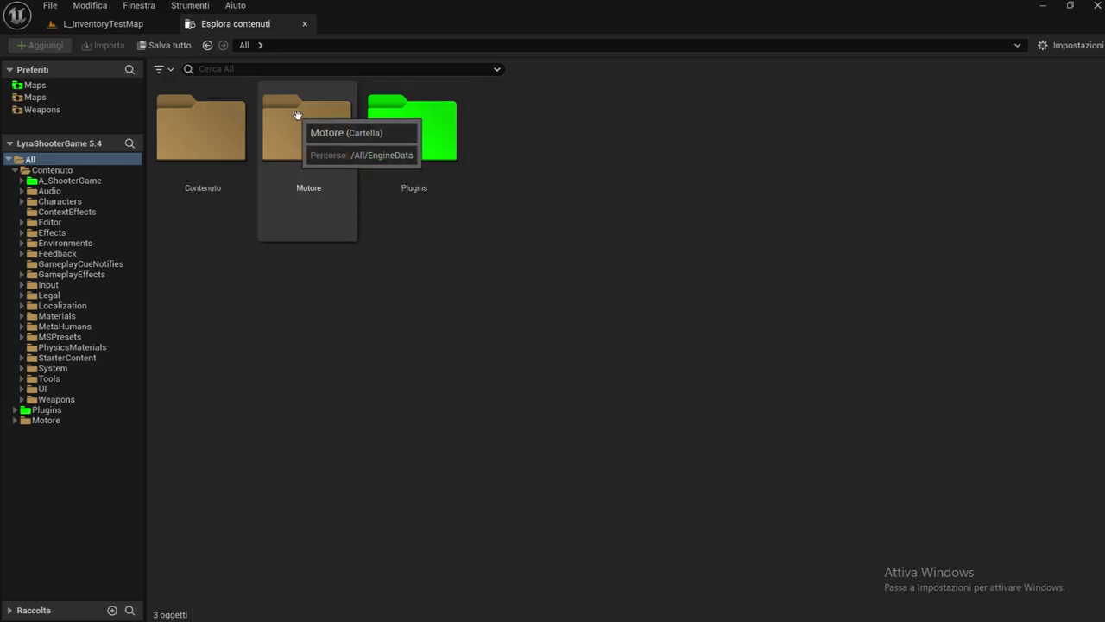
pyautogui.click(102, 26)
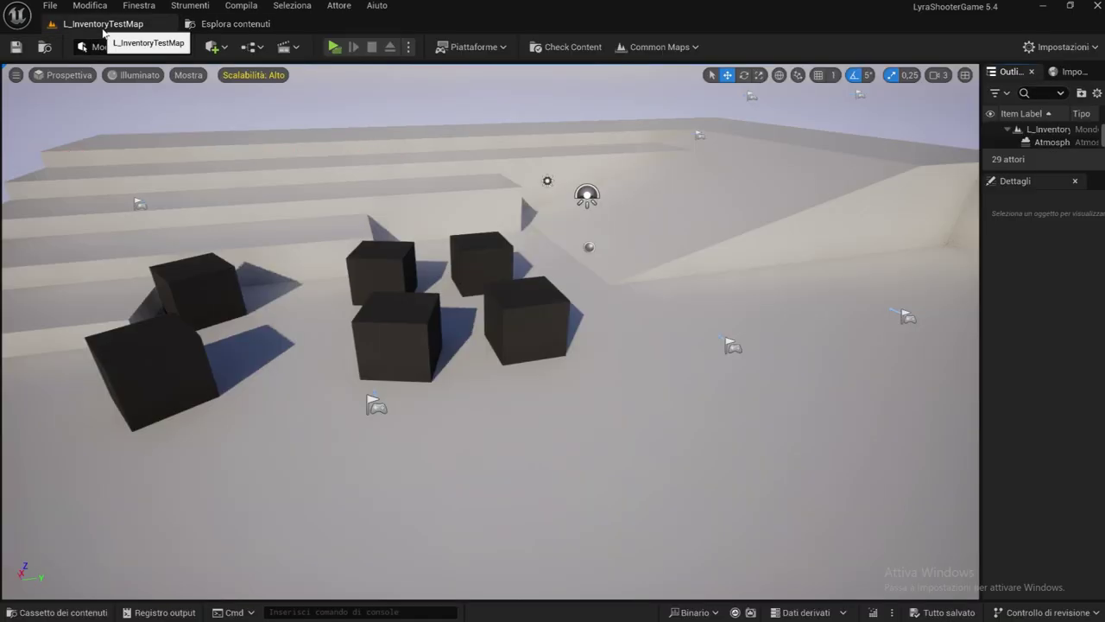
pyautogui.click(222, 25)
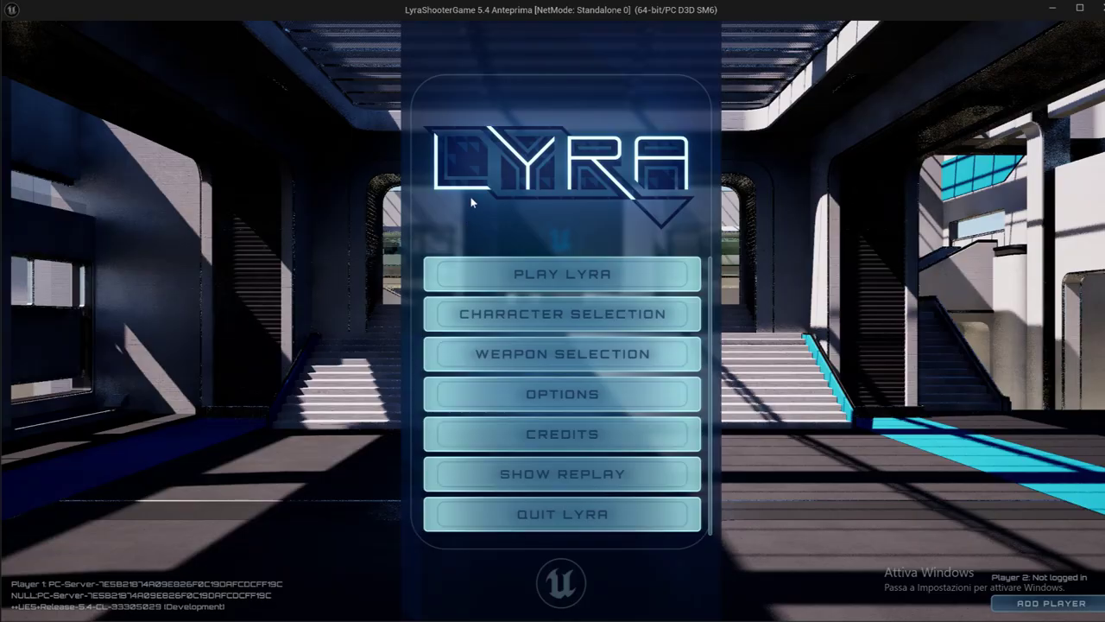
# In Character Selection, preview Grace, browse the character cards, and pick Artemisia
pyautogui.click(538, 314)
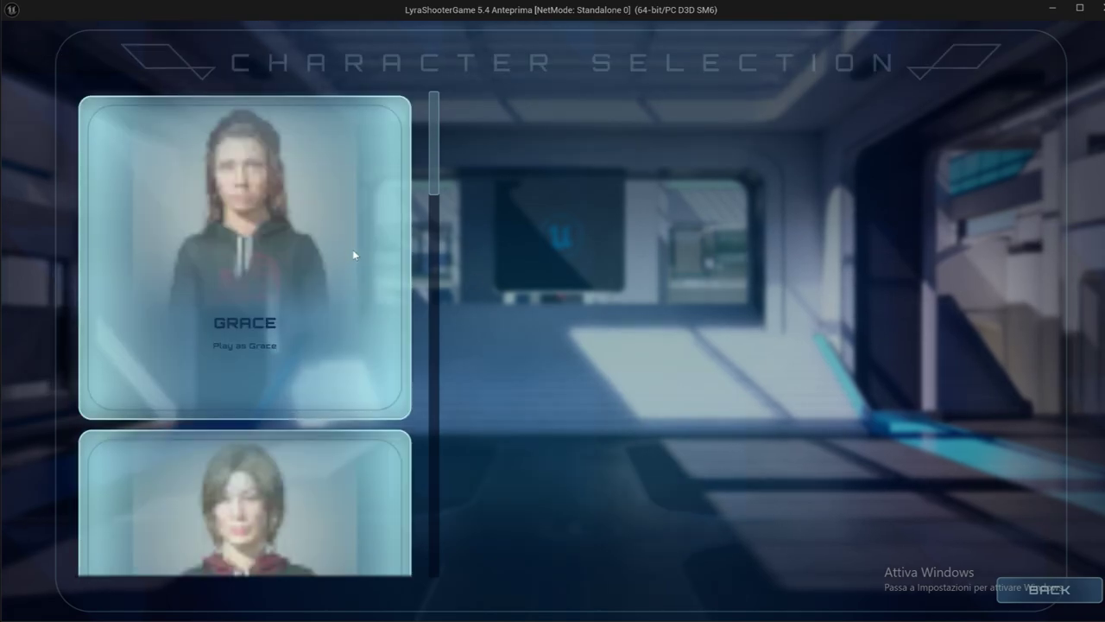
pyautogui.click(352, 248)
pyautogui.scroll(-2, 352, 249)
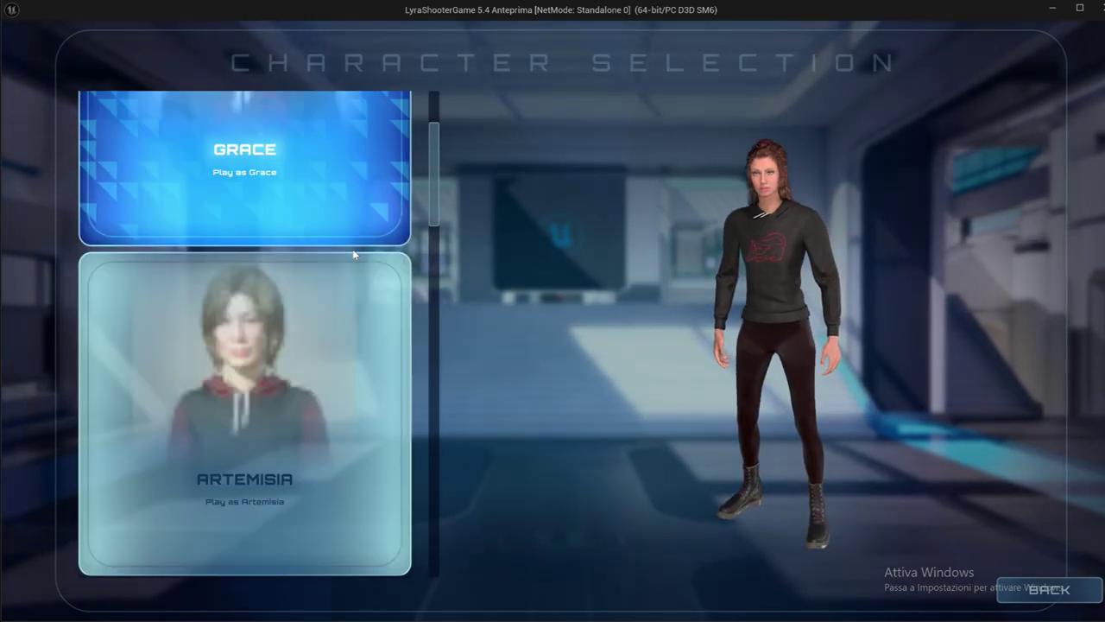
pyautogui.scroll(-2, 353, 249)
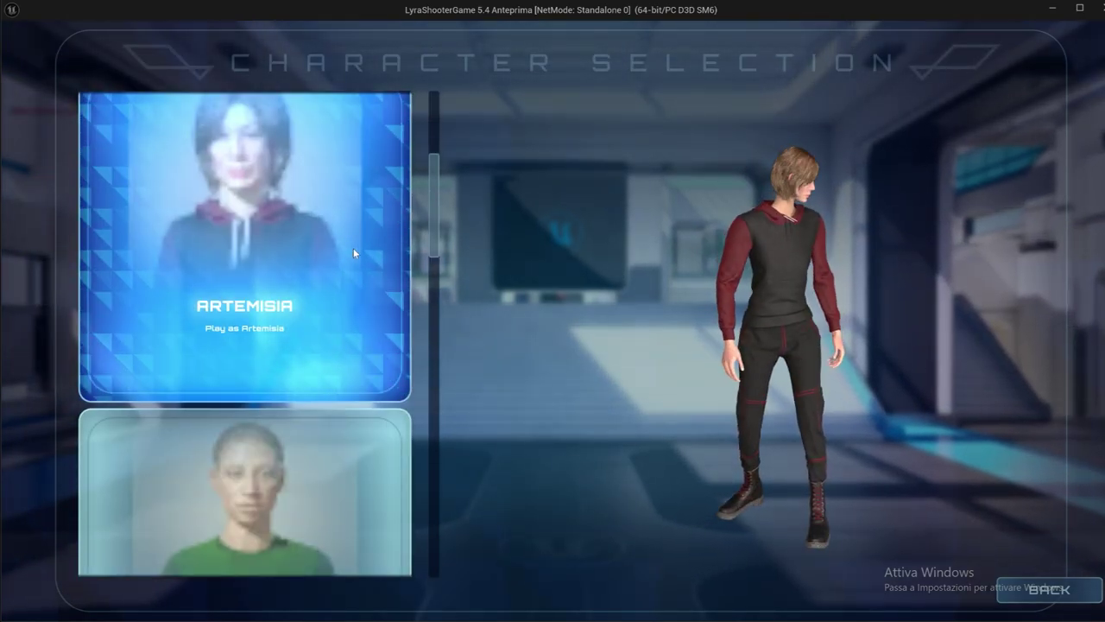
pyautogui.scroll(-2, 354, 248)
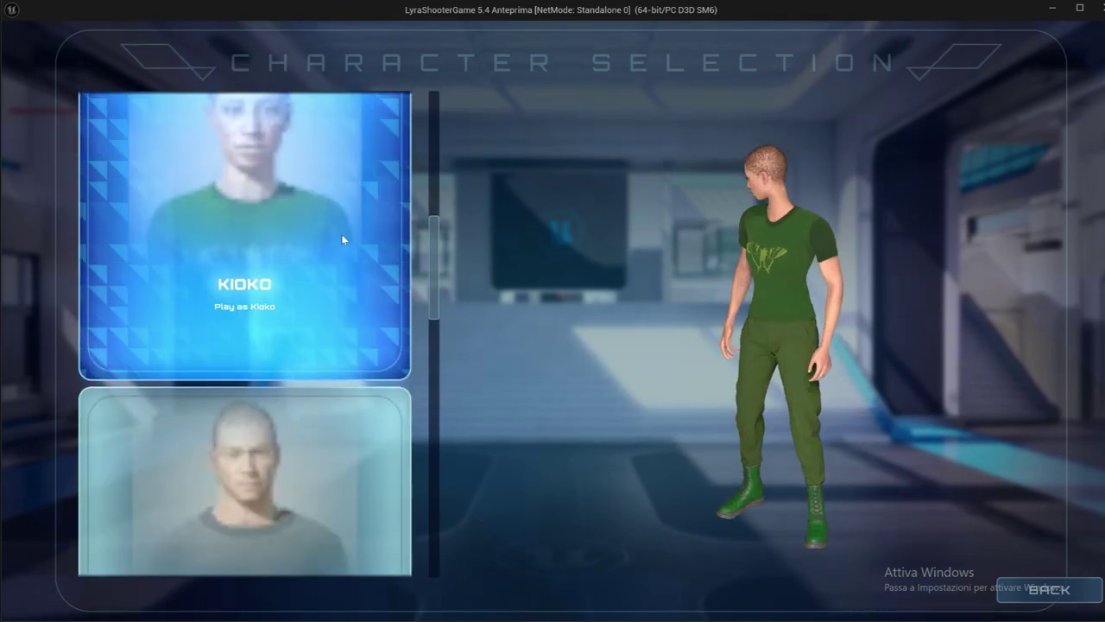
pyautogui.scroll(-2, 342, 239)
pyautogui.scroll(-2, 342, 239)
pyautogui.scroll(-2, 341, 239)
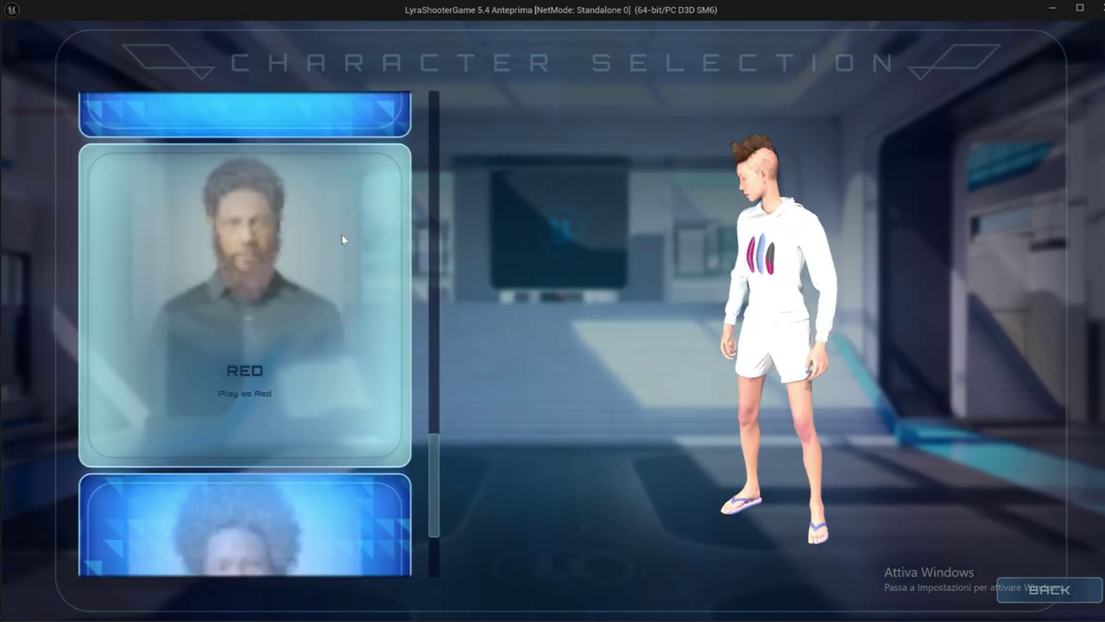
pyautogui.scroll(-1, 342, 239)
pyautogui.scroll(1, 341, 239)
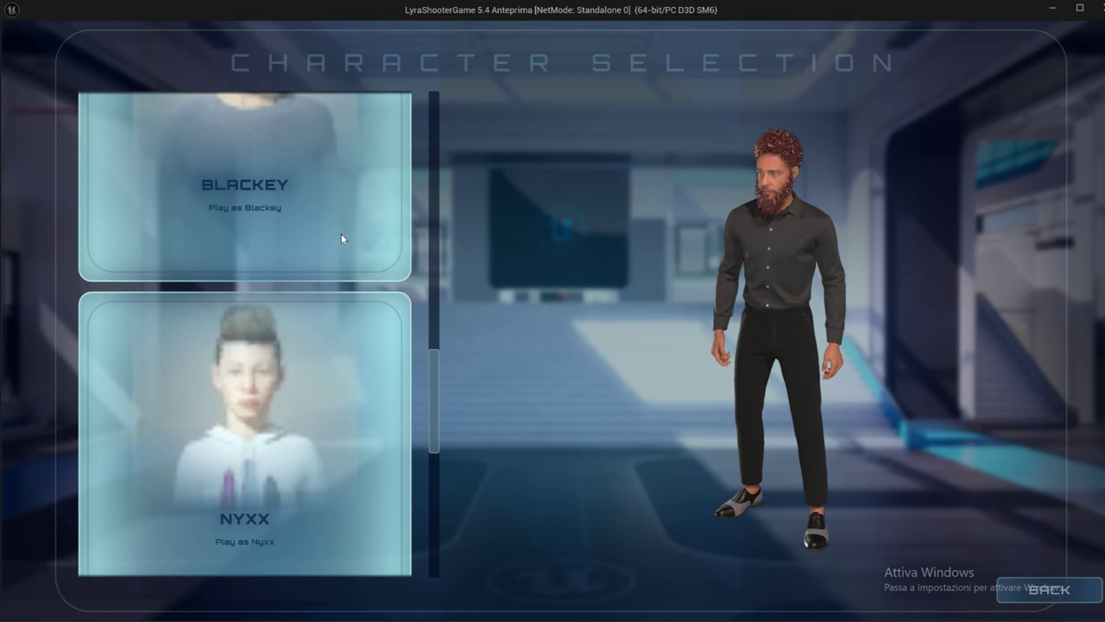
pyautogui.scroll(1, 341, 238)
pyautogui.scroll(1, 341, 238)
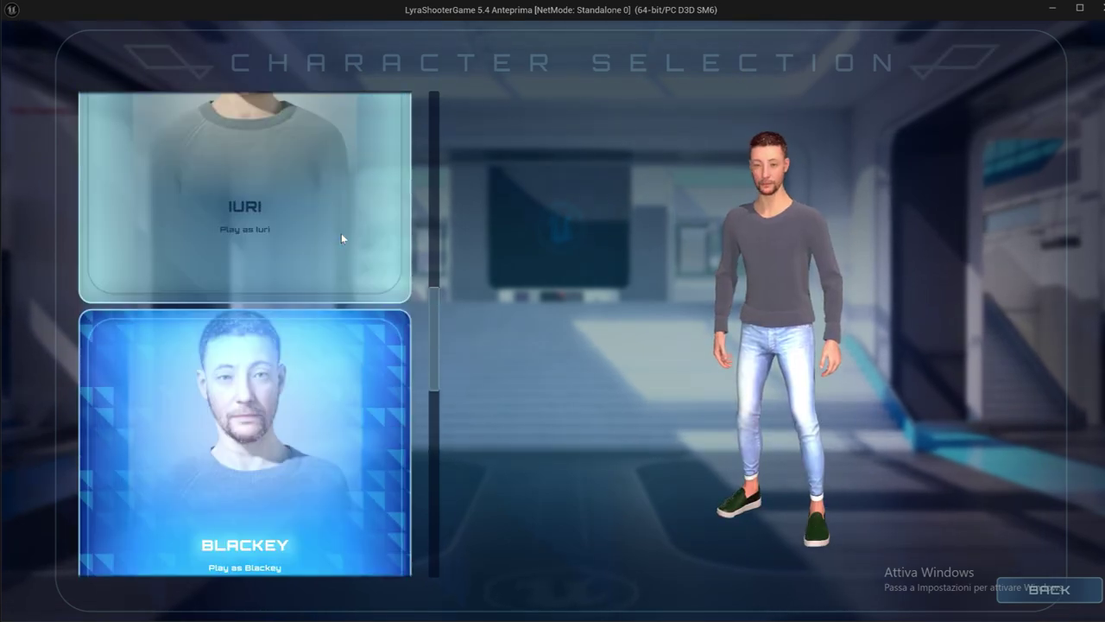
pyautogui.scroll(-1, 341, 233)
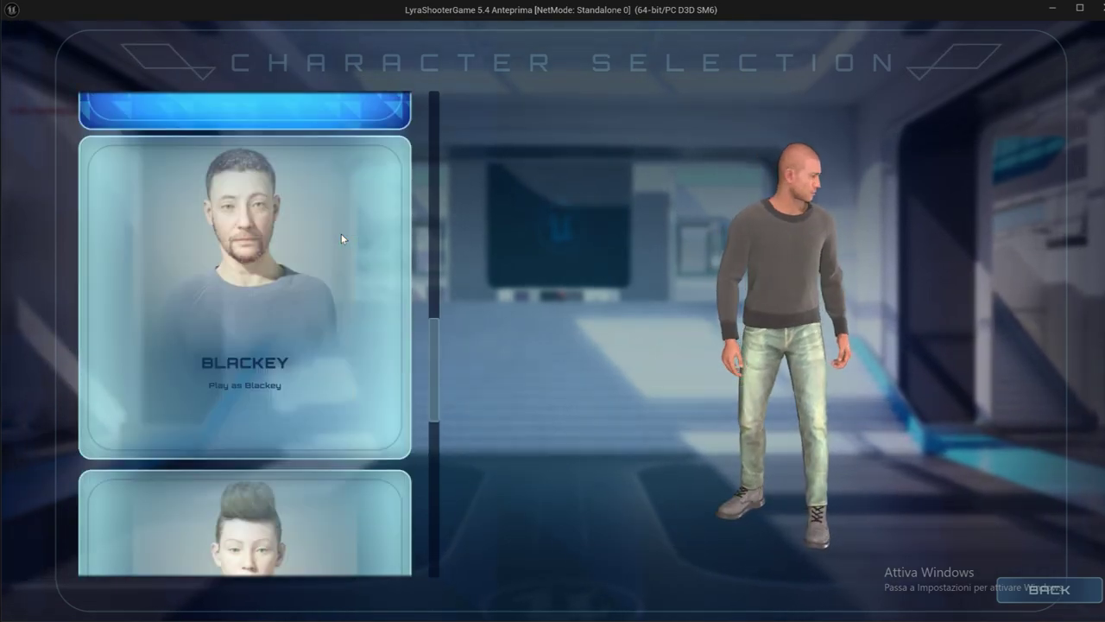
pyautogui.scroll(-2, 341, 234)
pyautogui.scroll(1, 341, 233)
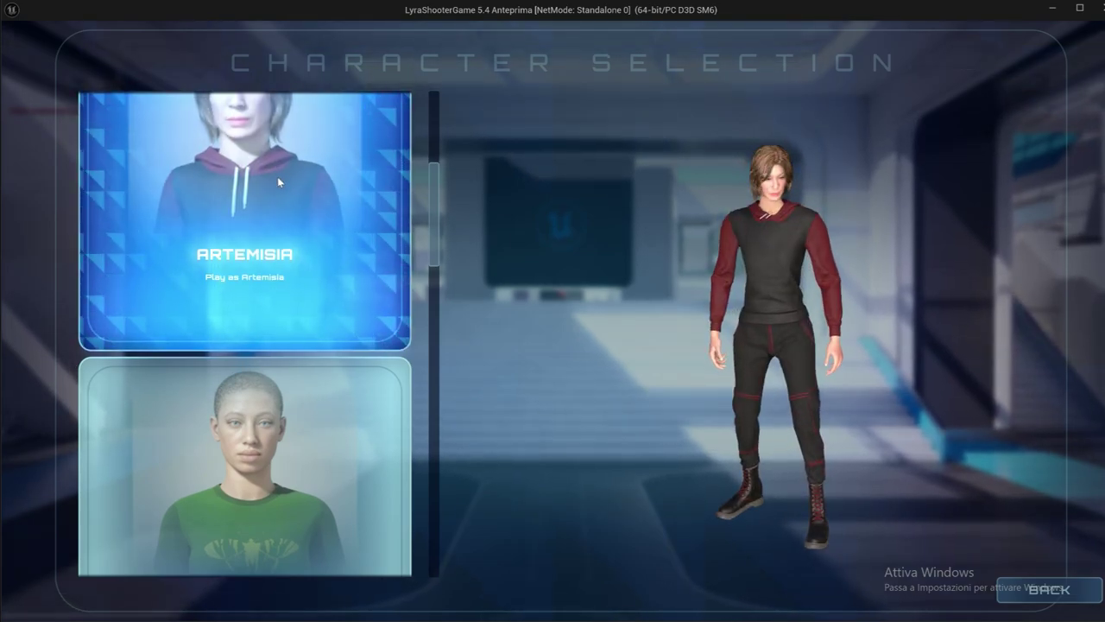
pyautogui.click(277, 176)
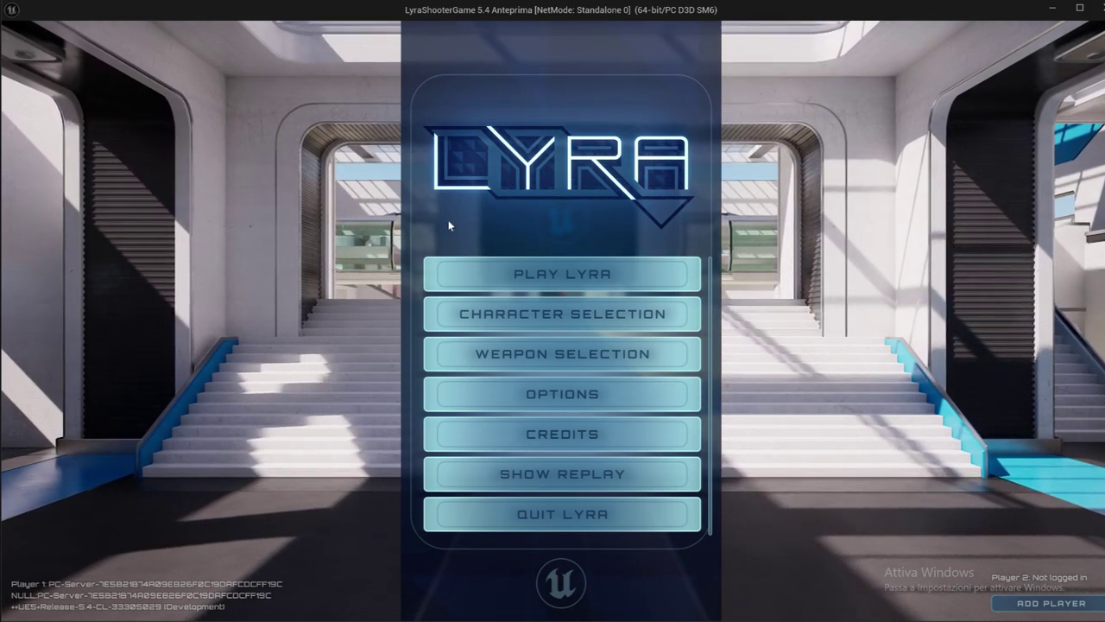
# In Weapon Selection, browse the weapon cards and pick the Glacious 300 heavy machine gun
pyautogui.click(565, 361)
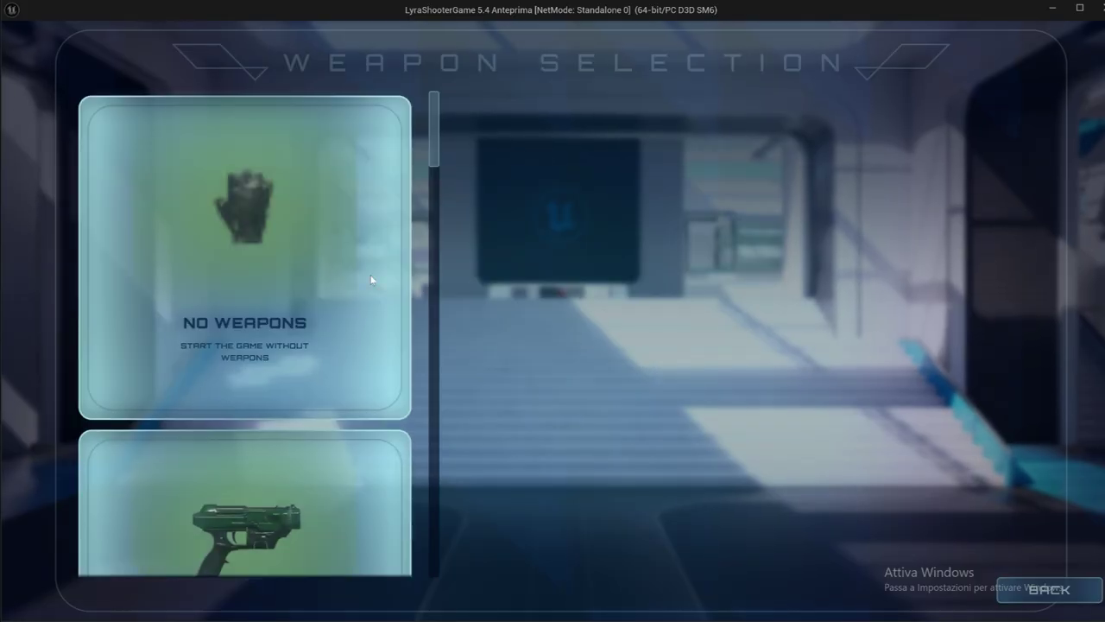
pyautogui.scroll(-3, 371, 279)
pyautogui.scroll(-2, 371, 279)
pyautogui.scroll(-3, 371, 279)
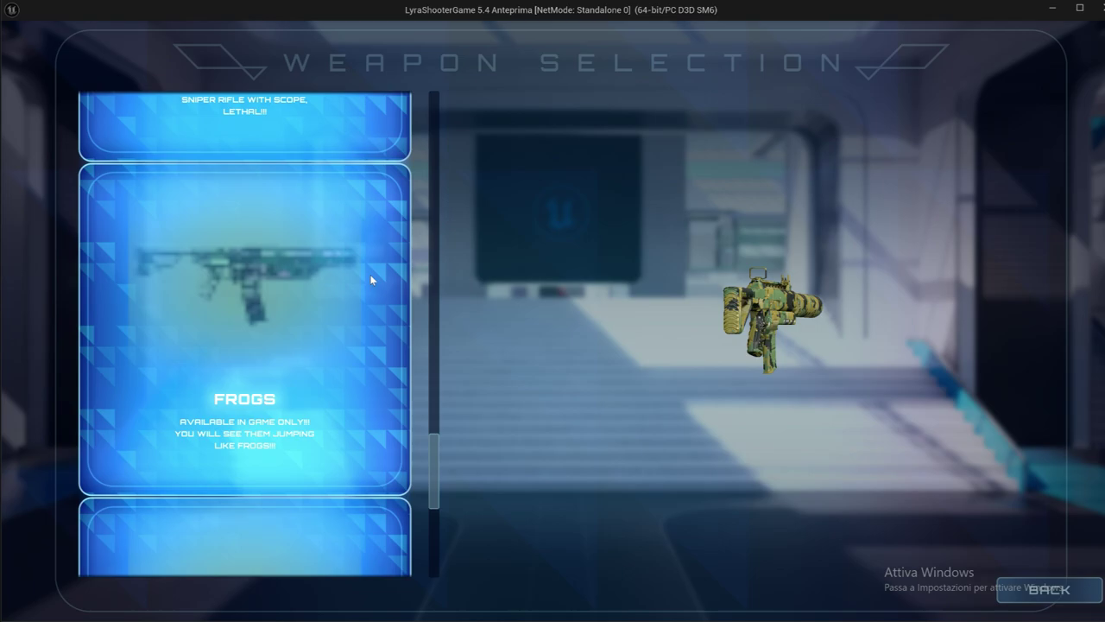
pyautogui.scroll(-3, 371, 279)
pyautogui.scroll(3, 372, 278)
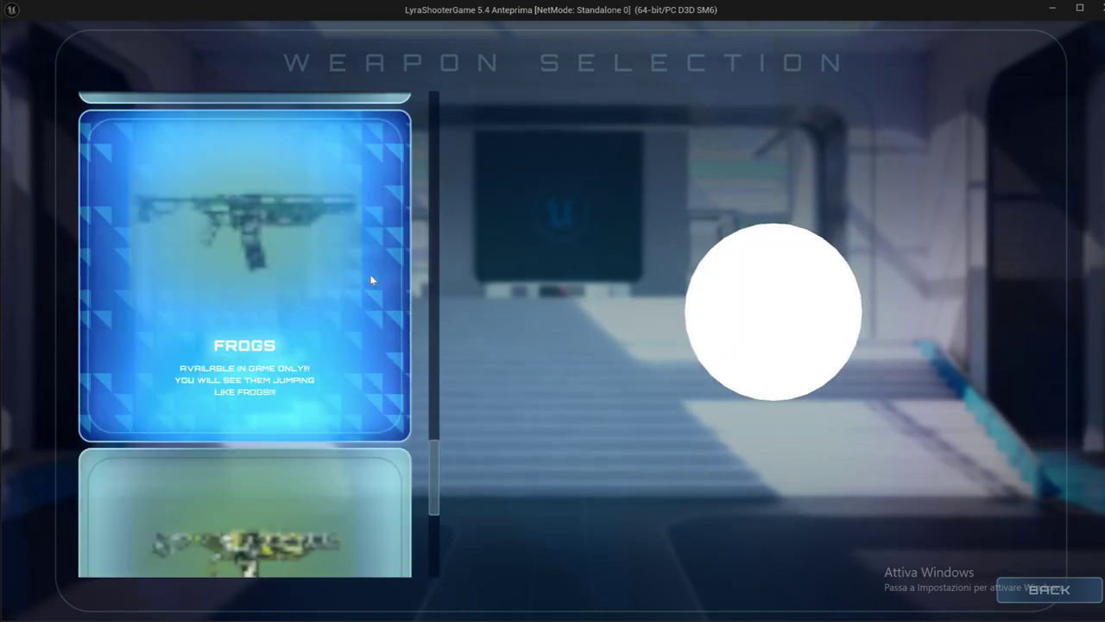
pyautogui.scroll(2, 371, 279)
pyautogui.scroll(2, 372, 279)
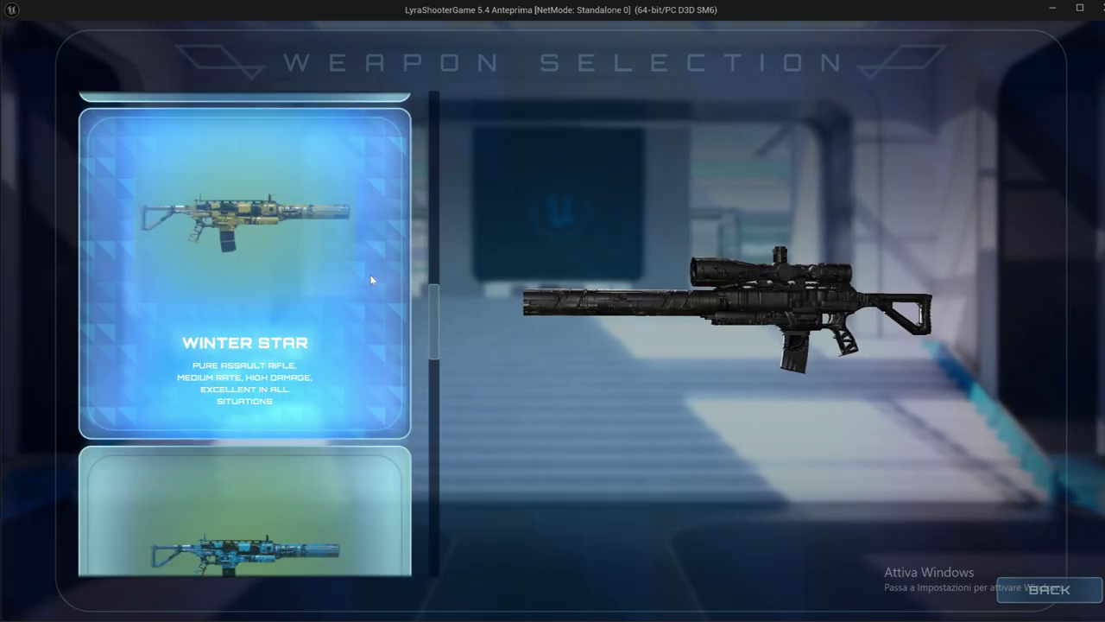
pyautogui.scroll(-1, 371, 279)
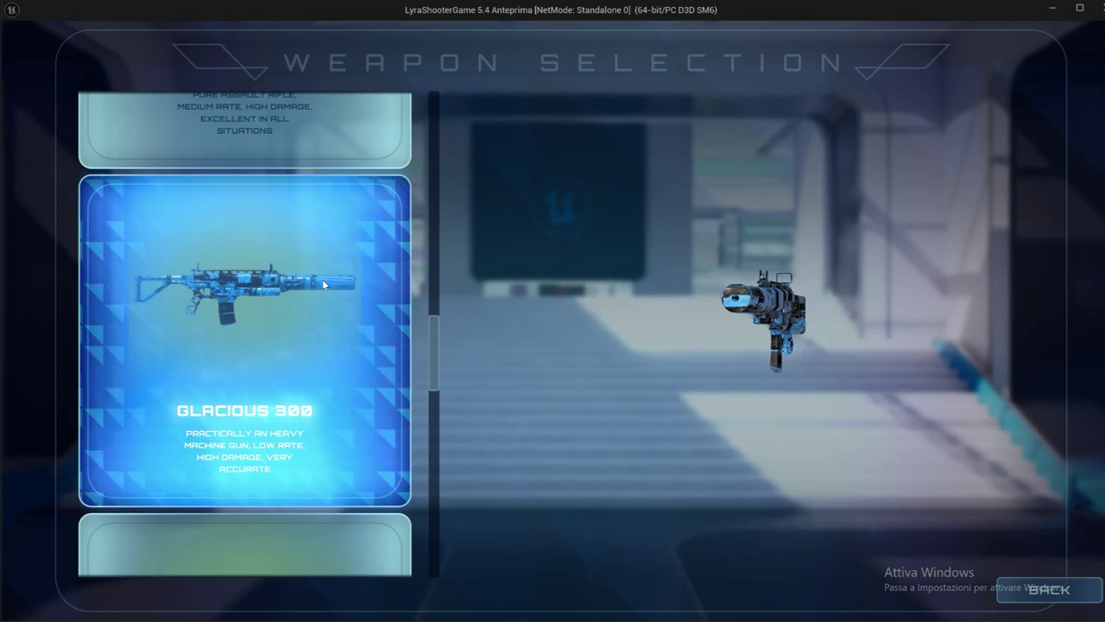
pyautogui.click(322, 279)
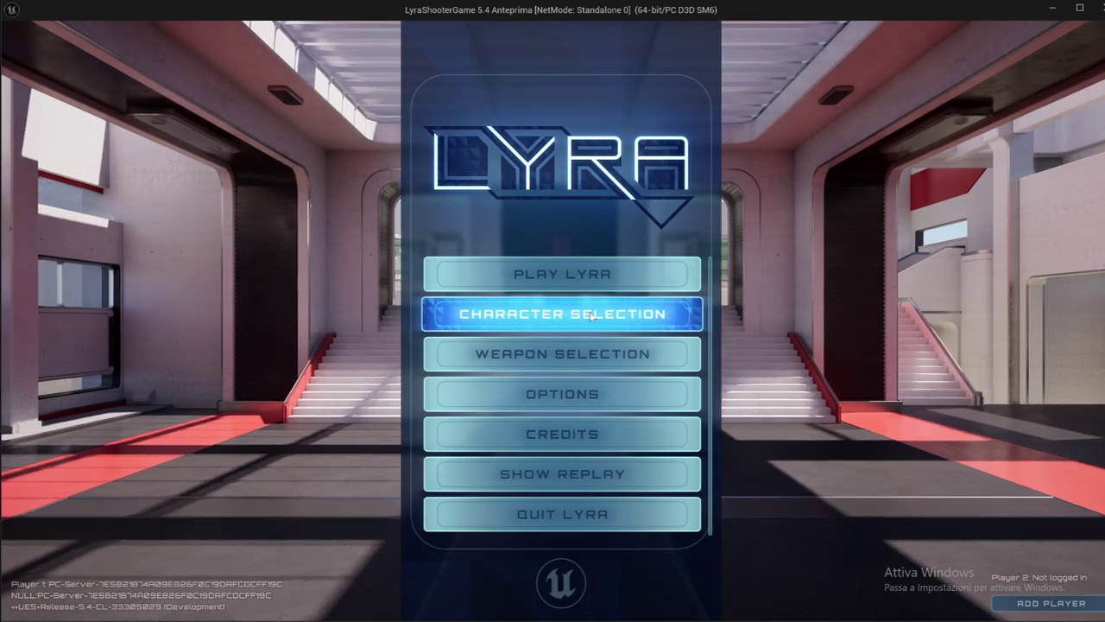
pyautogui.click(523, 326)
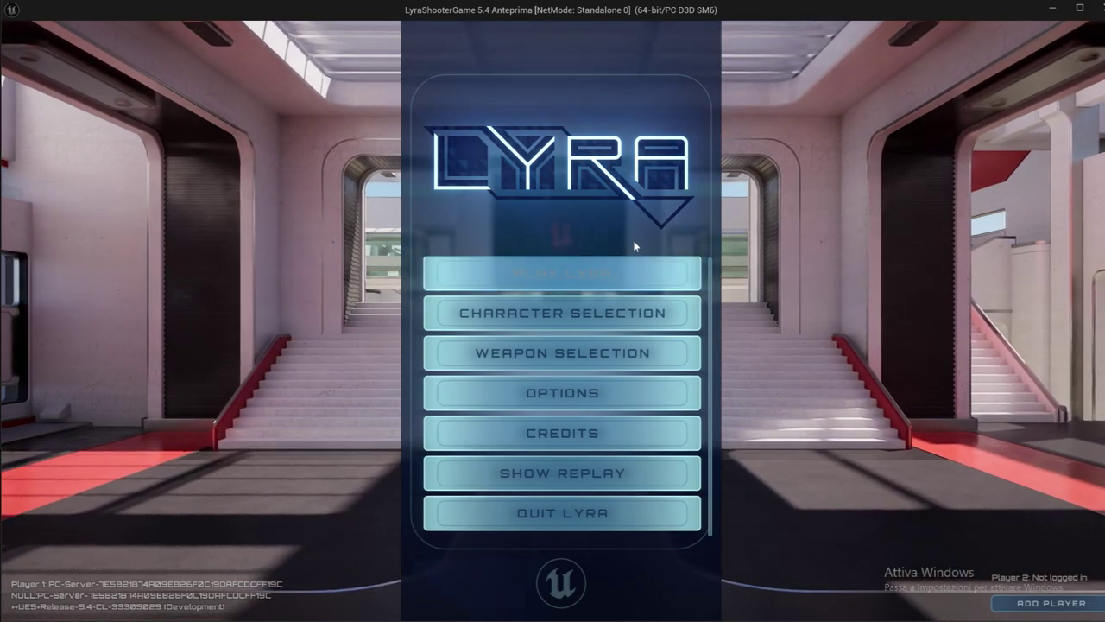
pyautogui.click(610, 350)
pyautogui.scroll(-5, 334, 276)
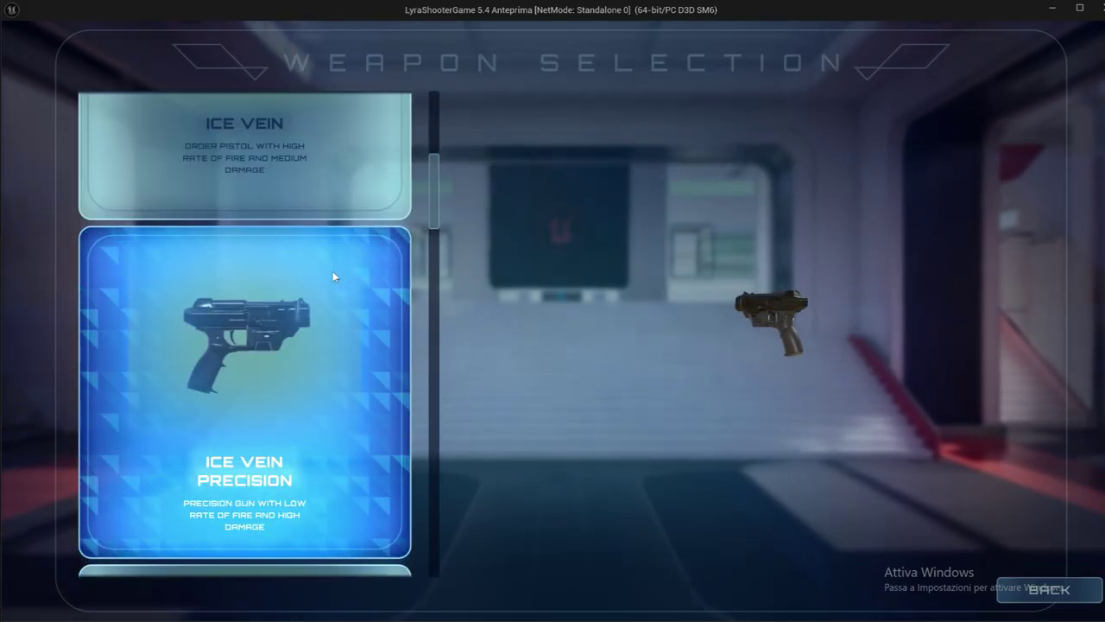
pyautogui.scroll(-3, 334, 276)
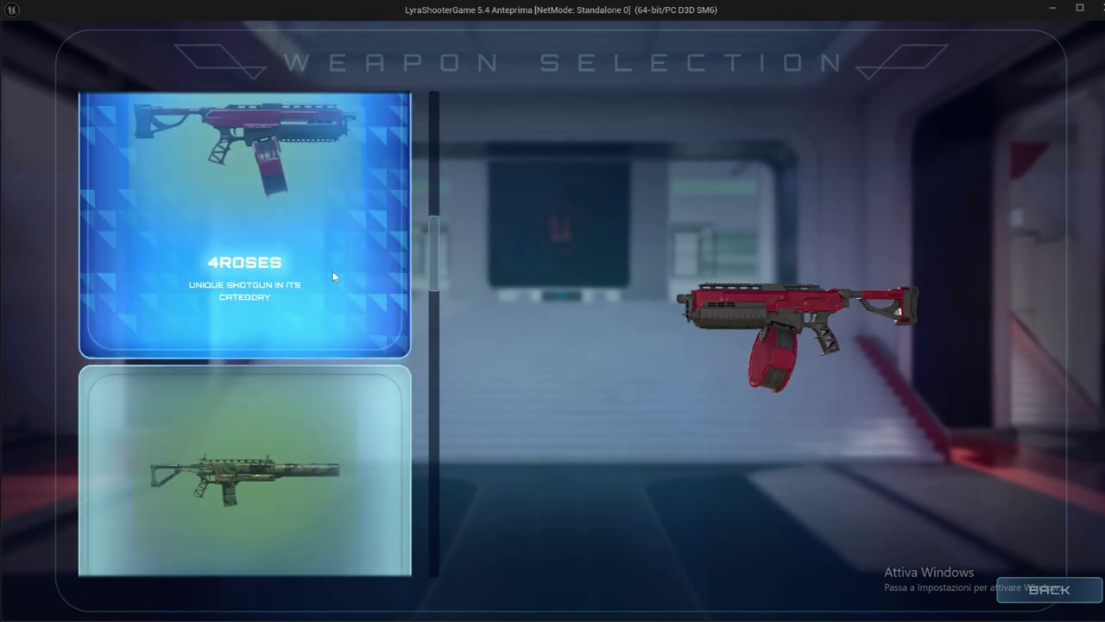
pyautogui.scroll(-2, 333, 276)
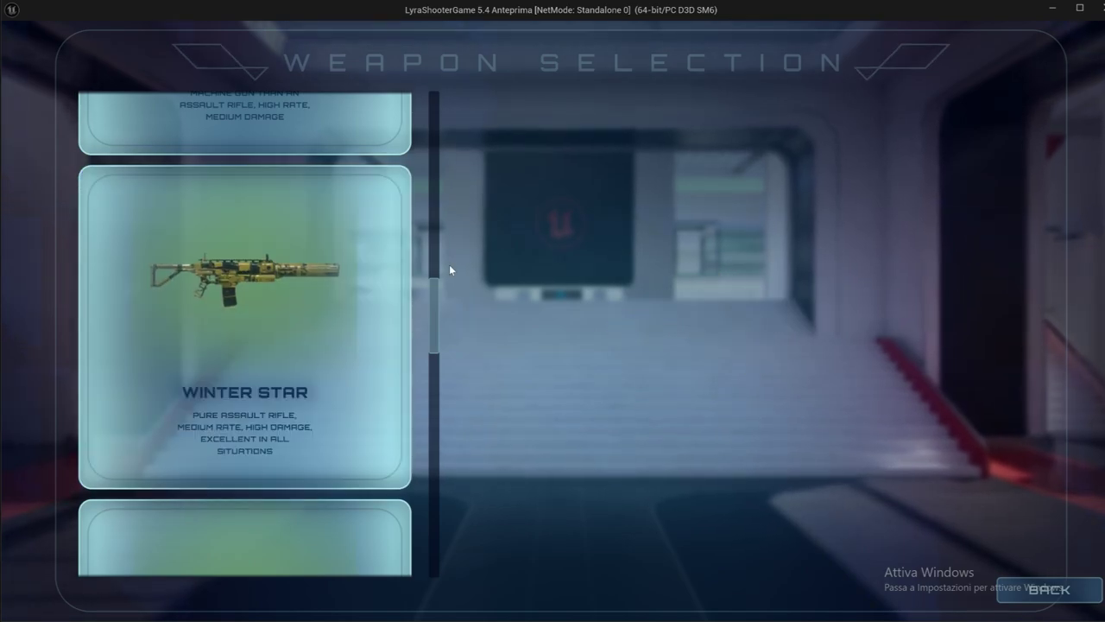
pyautogui.click(1019, 596)
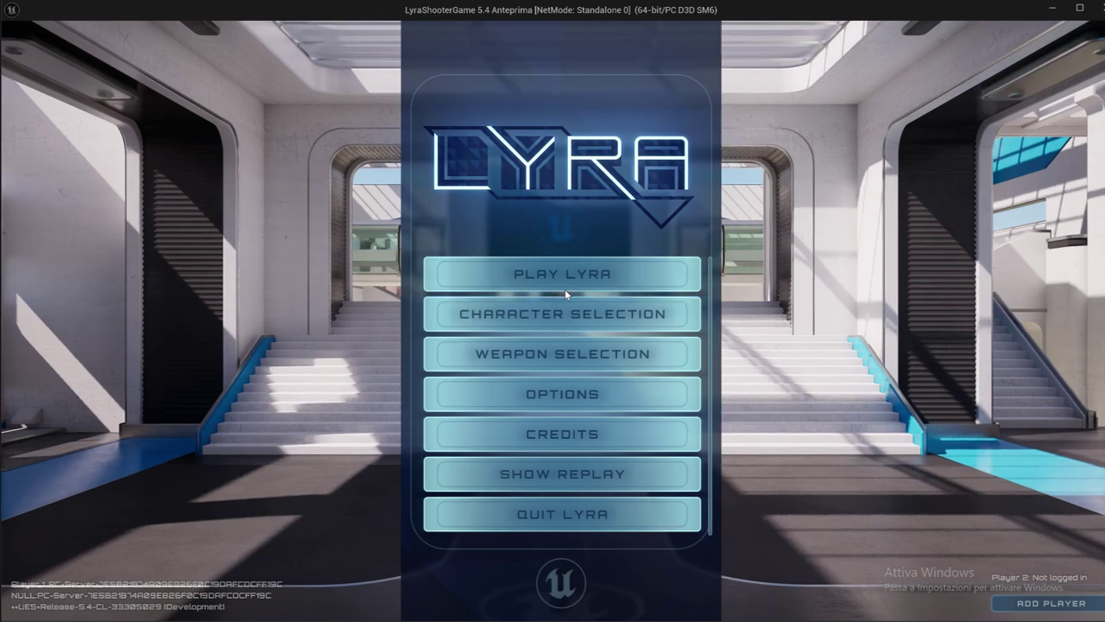
pyautogui.click(564, 290)
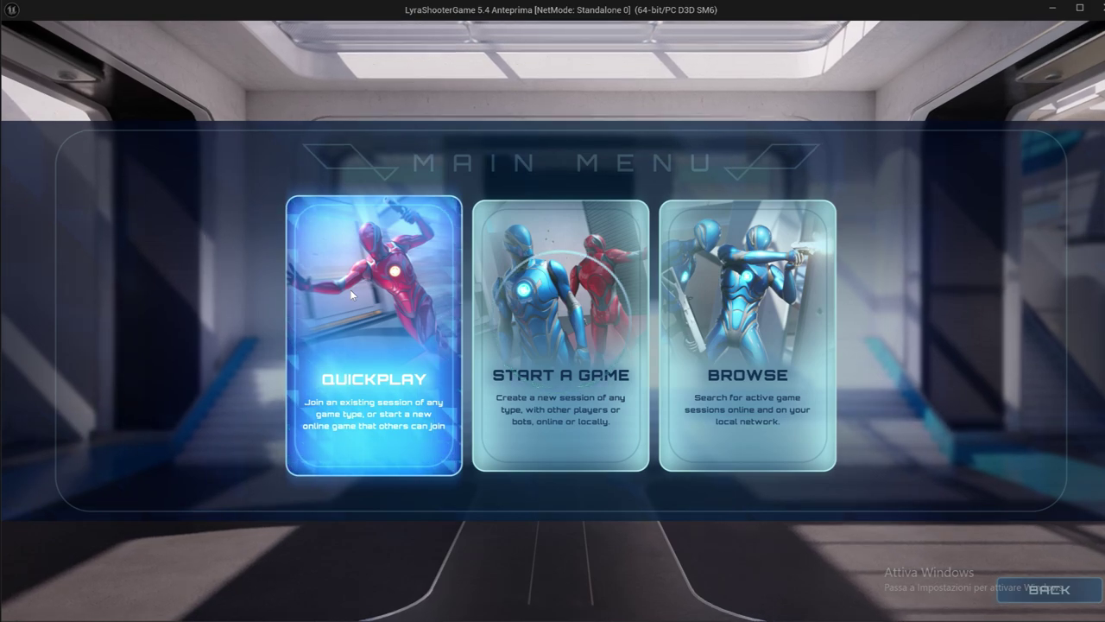
pyautogui.click(349, 289)
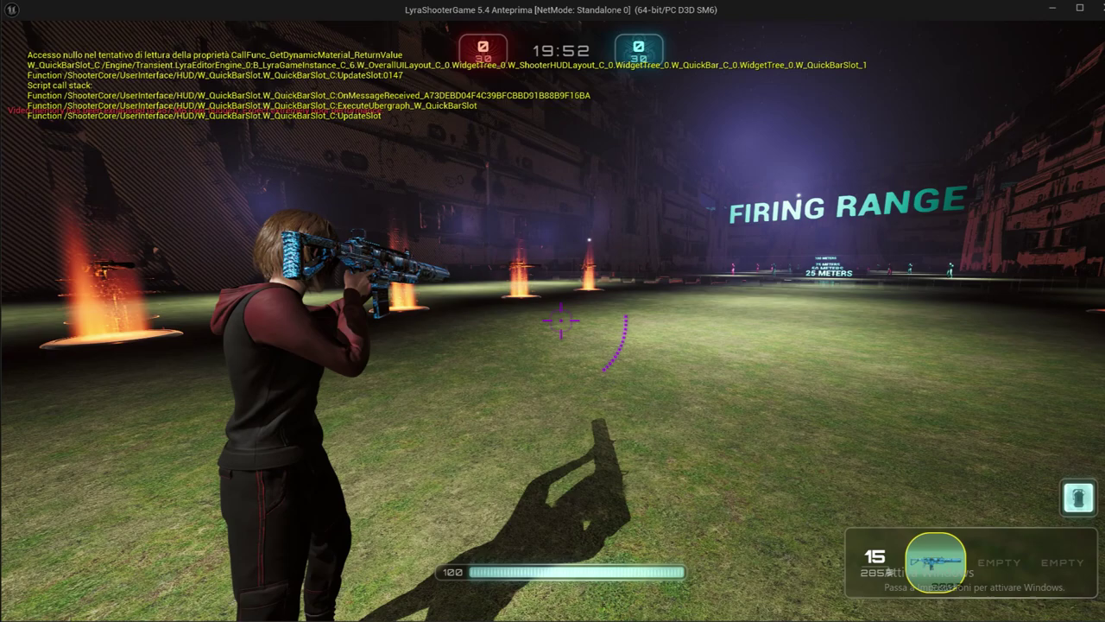
pyautogui.press('Escape')
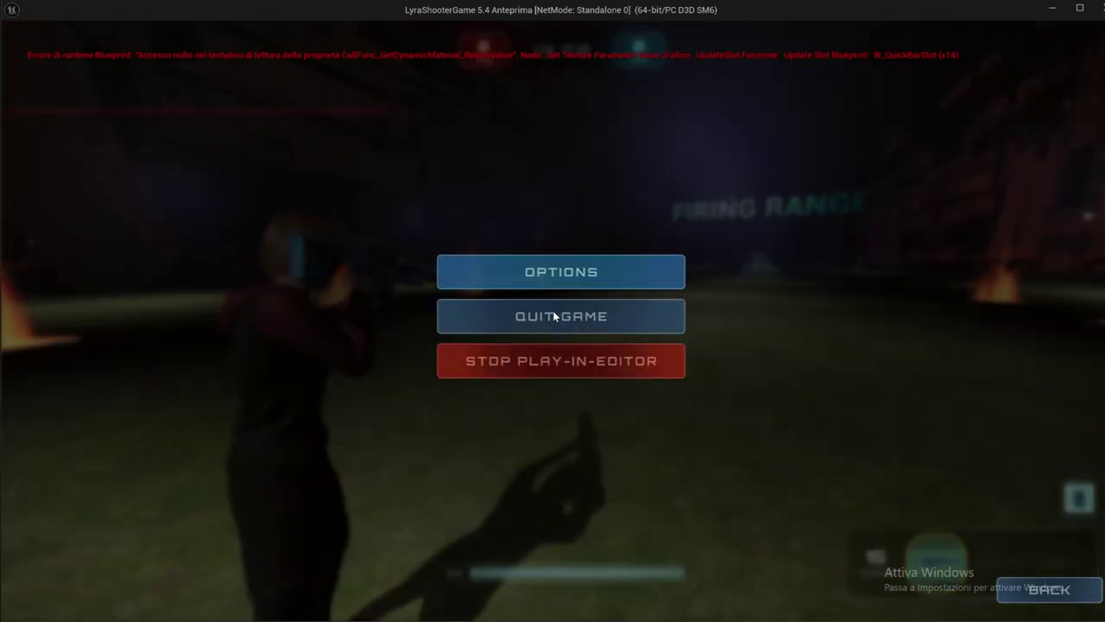
pyautogui.click(553, 318)
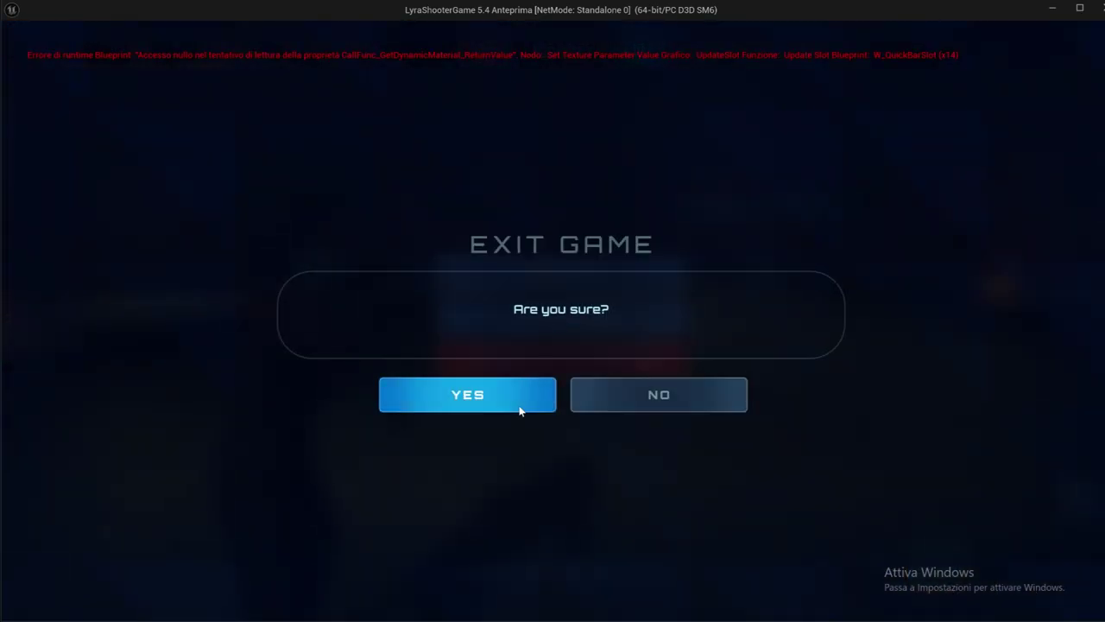
pyautogui.click(520, 406)
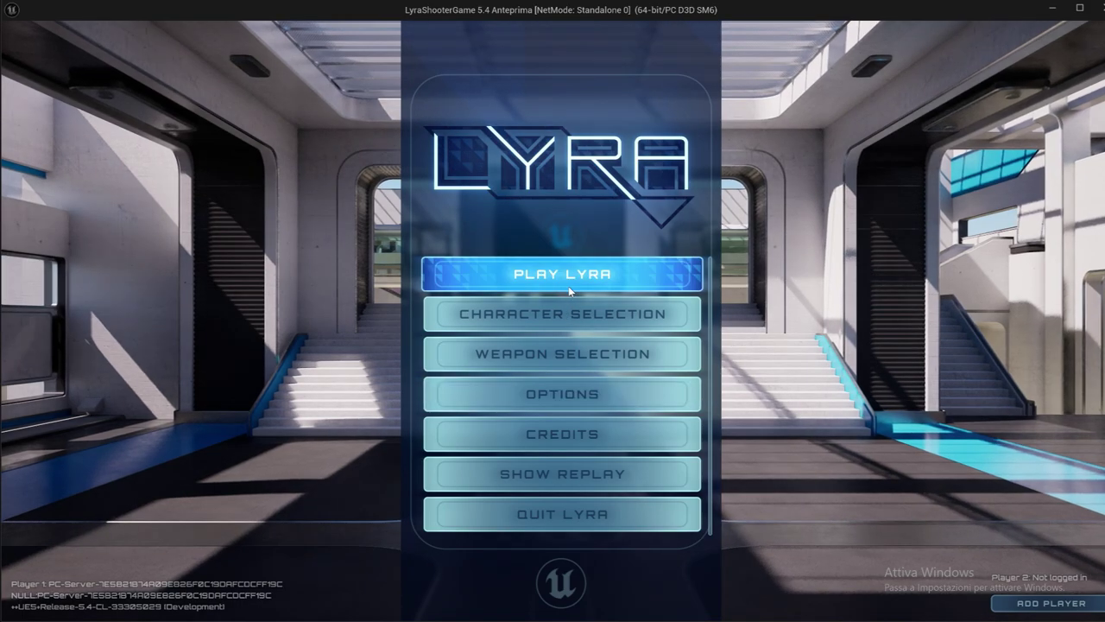
# Close the game window and the message log, then return to the L_LyraFrontEnd level
pyautogui.click(1090, 12)
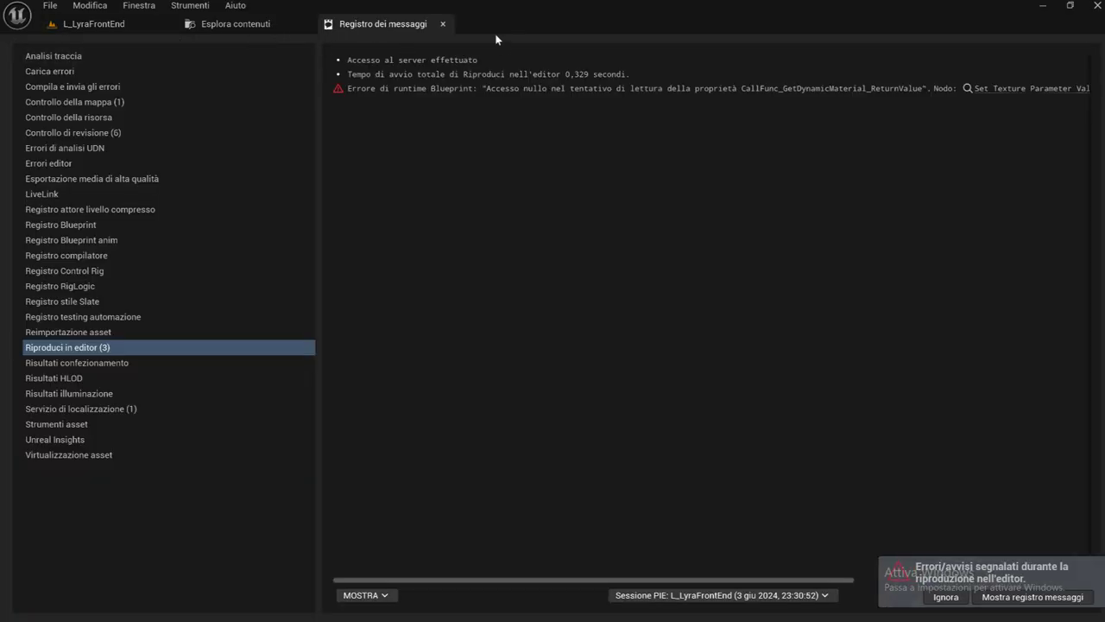
pyautogui.click(443, 24)
pyautogui.click(112, 31)
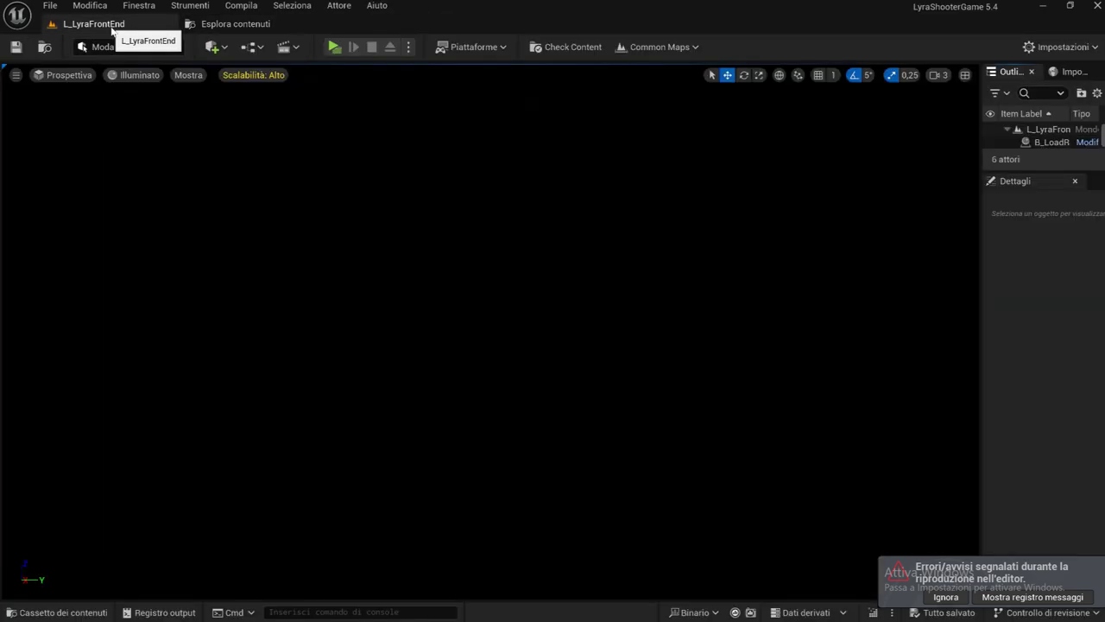
# Start a new play session and host a game on the Firing Range map
pyautogui.click(335, 47)
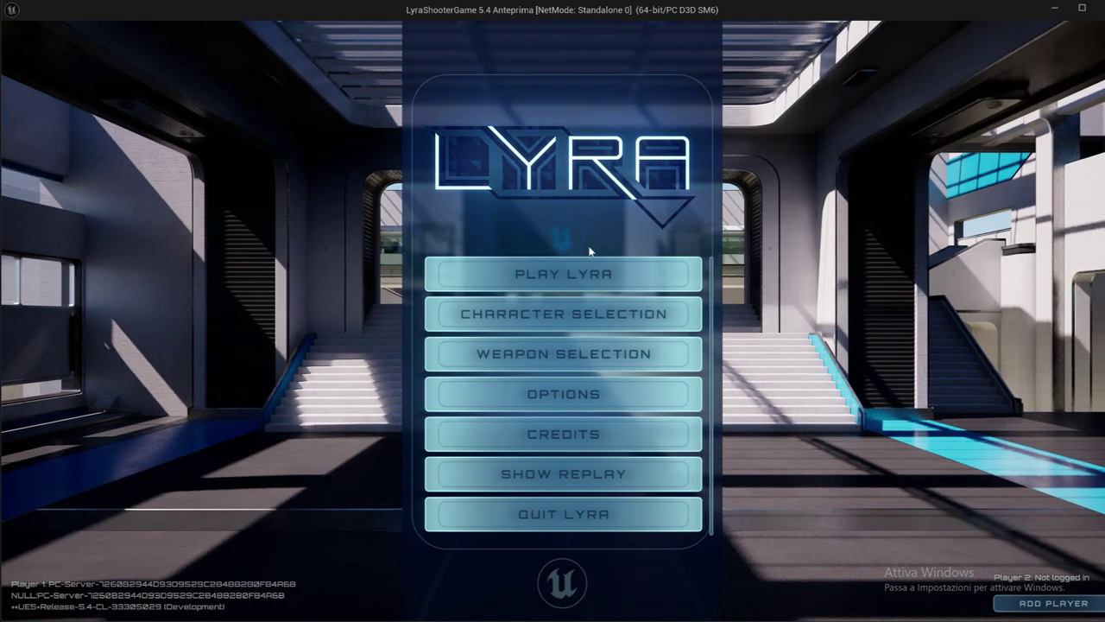
pyautogui.click(570, 274)
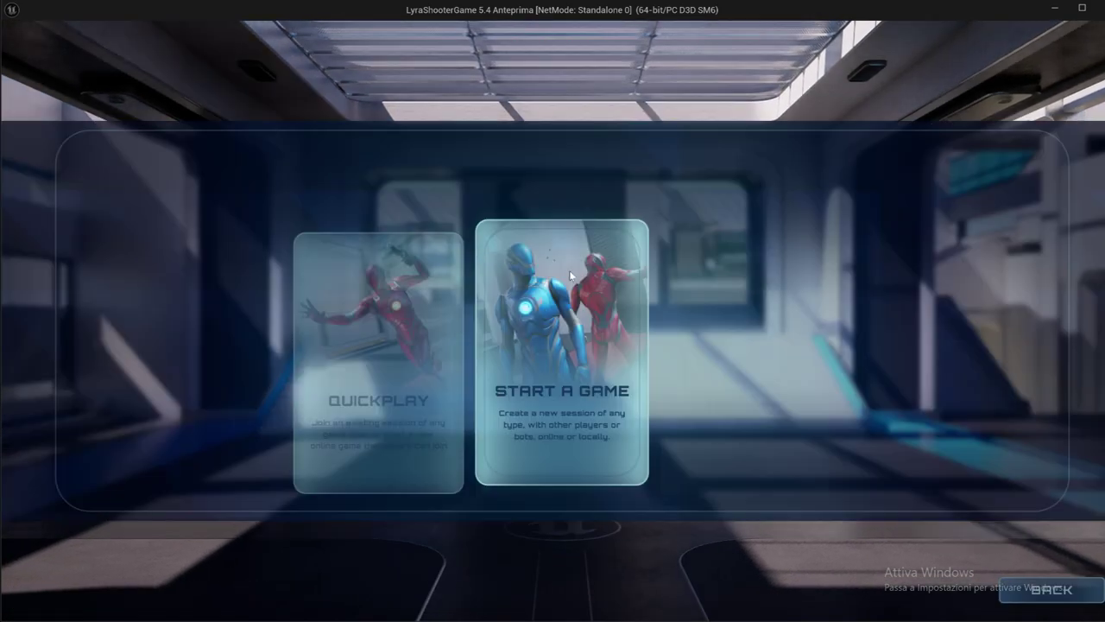
pyautogui.click(517, 312)
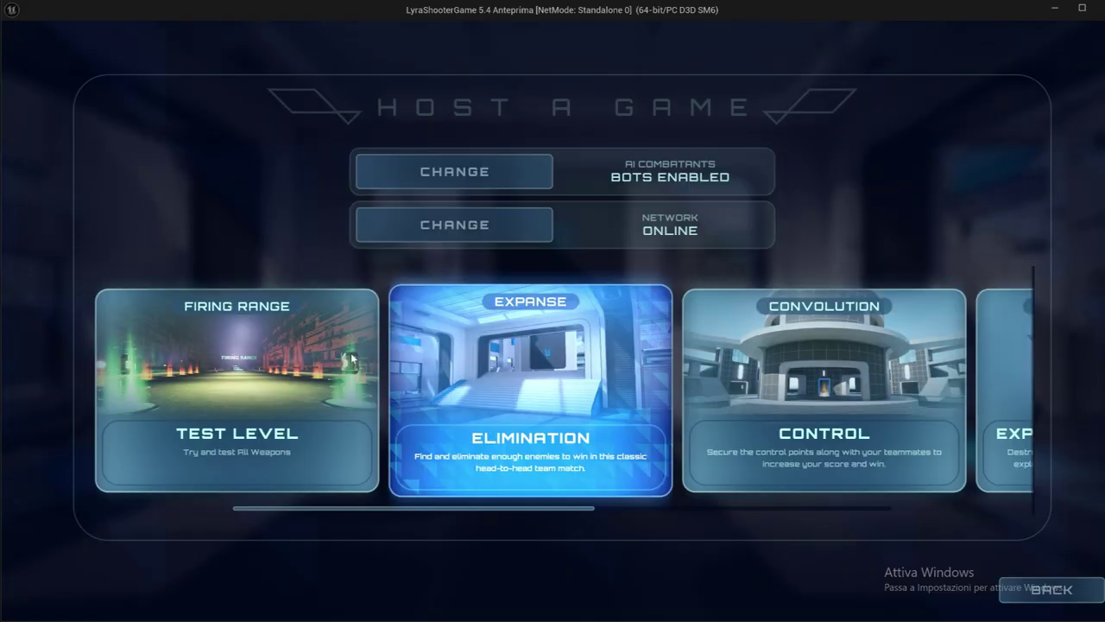
pyautogui.click(351, 357)
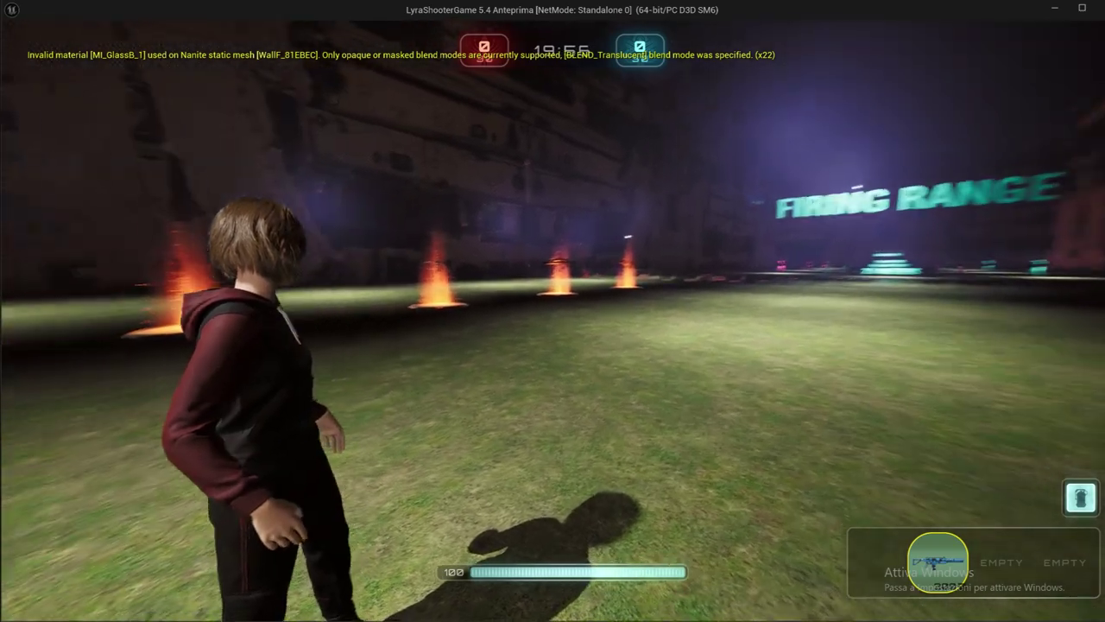
# Stop the play session from the pause menu and switch to the Map_Test level
pyautogui.press('Escape')
pyautogui.click(562, 360)
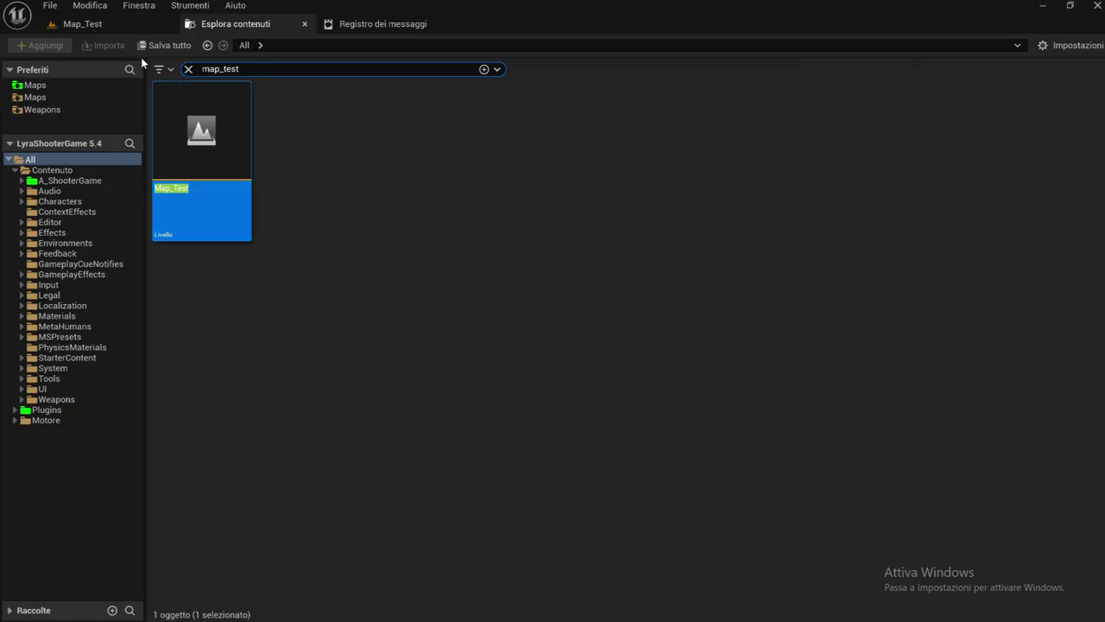
pyautogui.click(122, 25)
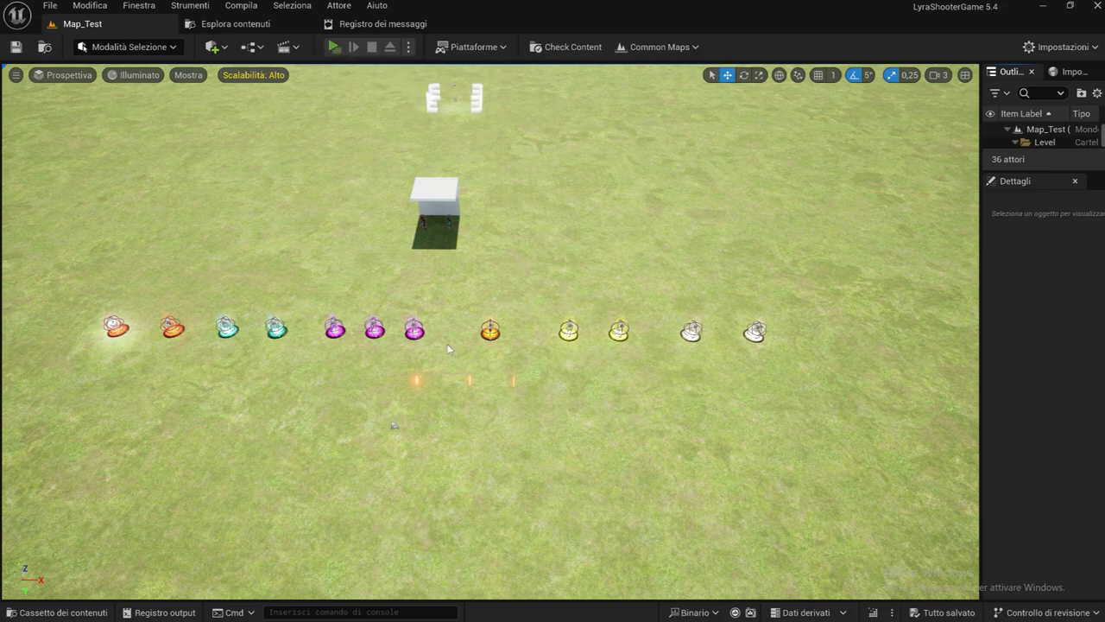
# Play Map_Test, run to a pickup pad, grab the Unreal logo item and view the inventory
pyautogui.hotkey('alt', 'p')
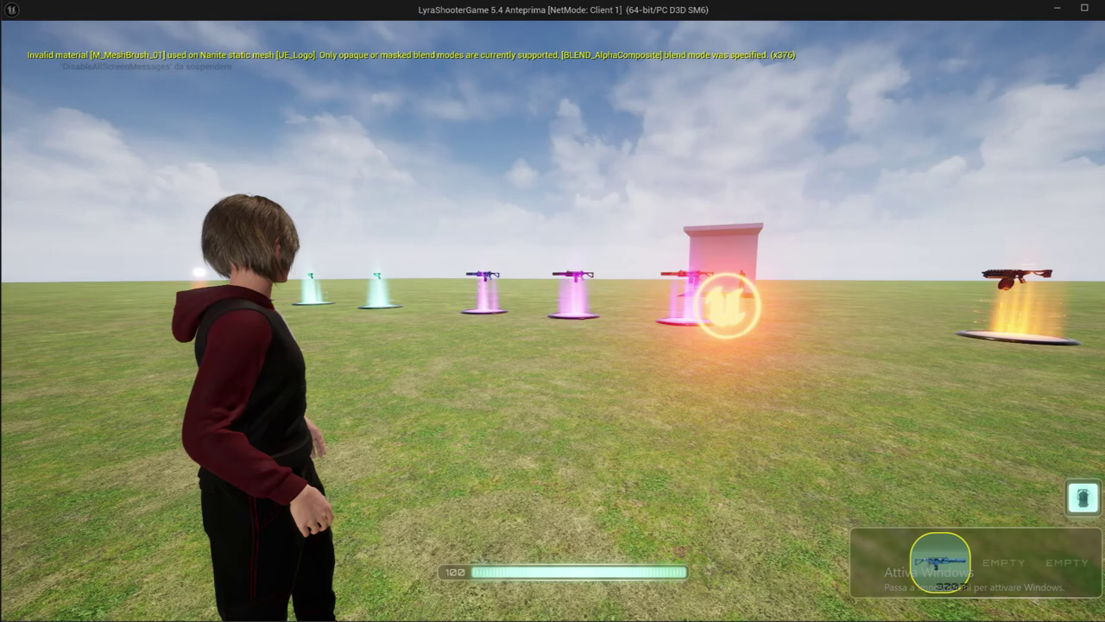
pyautogui.press('w')
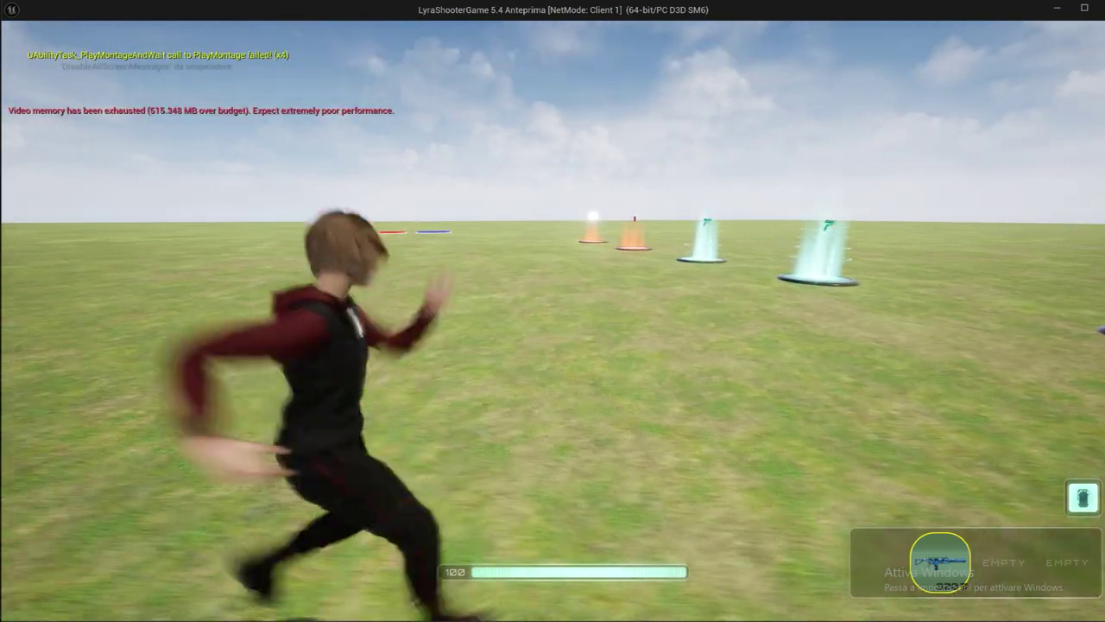
pyautogui.press('a')
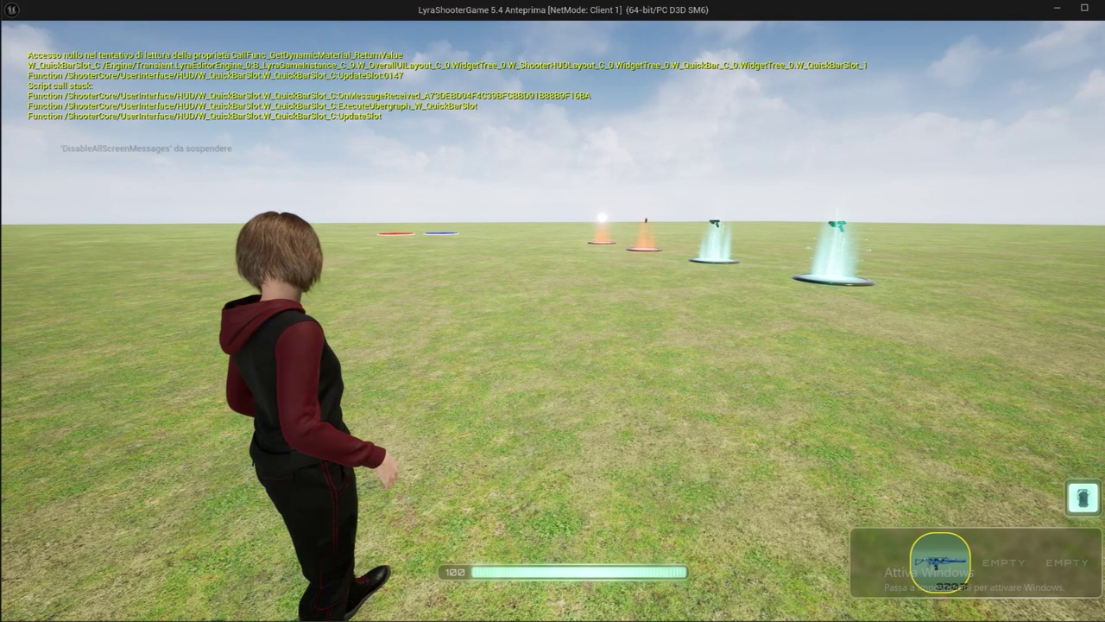
pyautogui.press('w')
pyautogui.press('w')
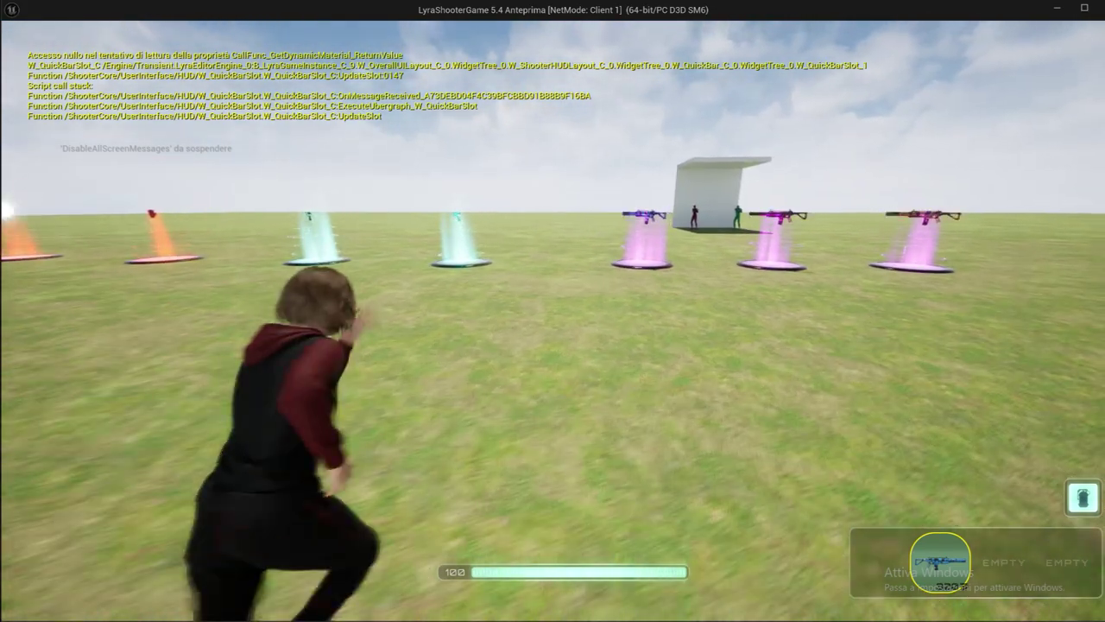
pyautogui.press('w')
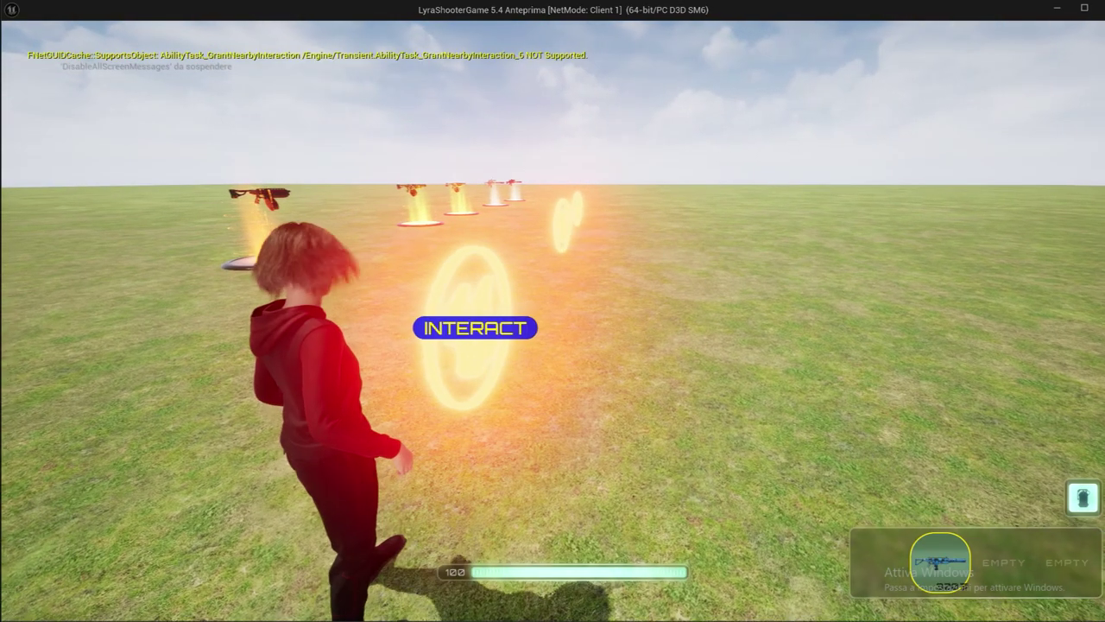
pyautogui.press('e')
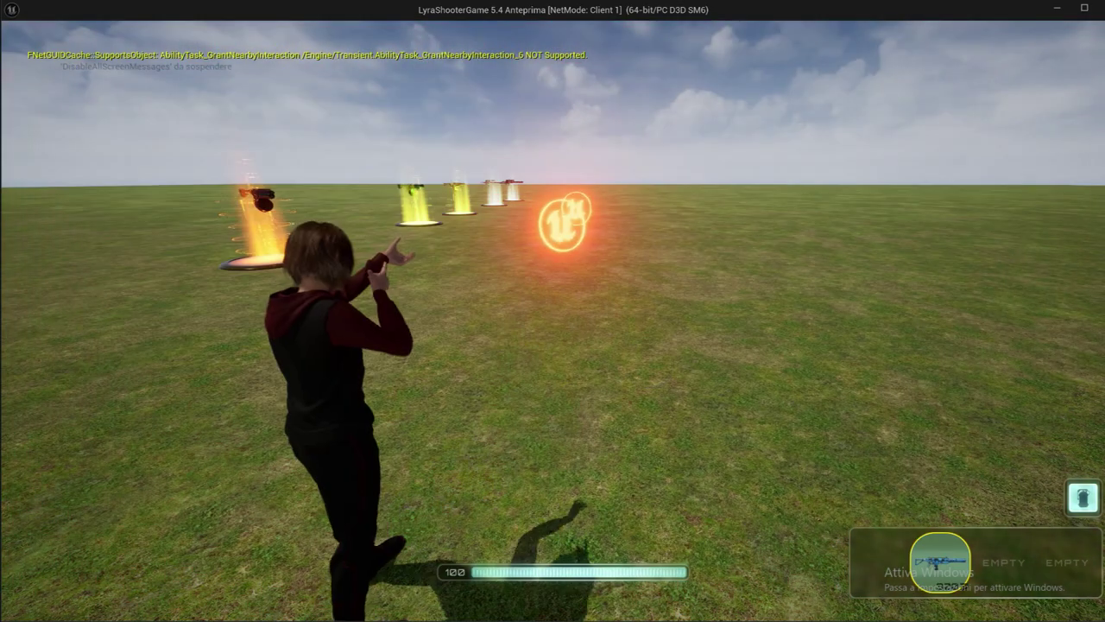
pyautogui.press('i')
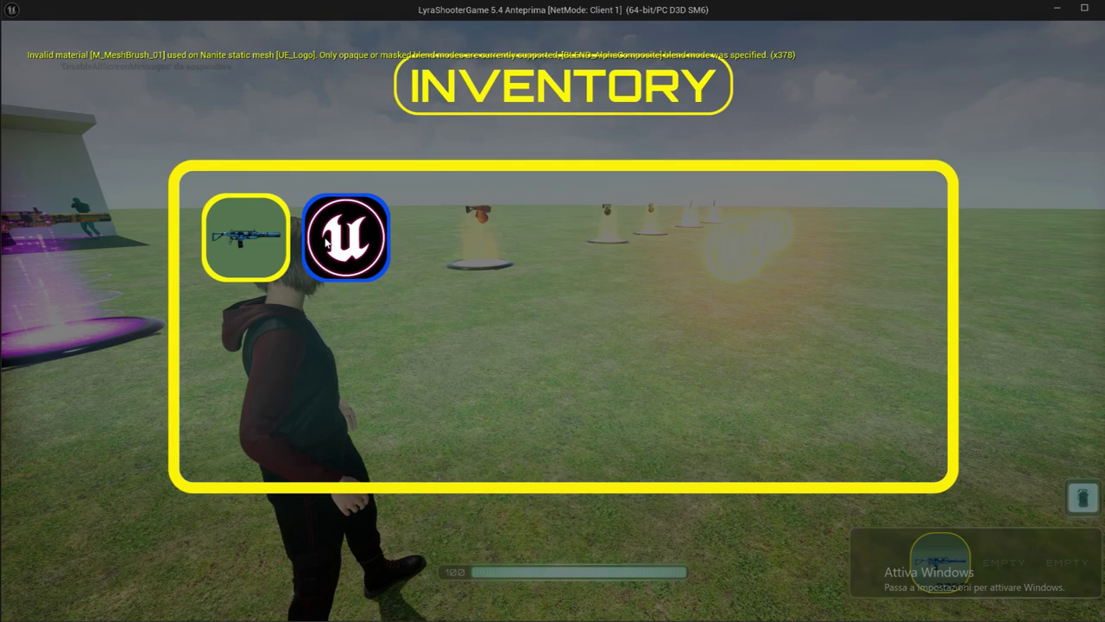
# Equip and delete the rifle, confirming in the inventory that it is gone
pyautogui.press('i')
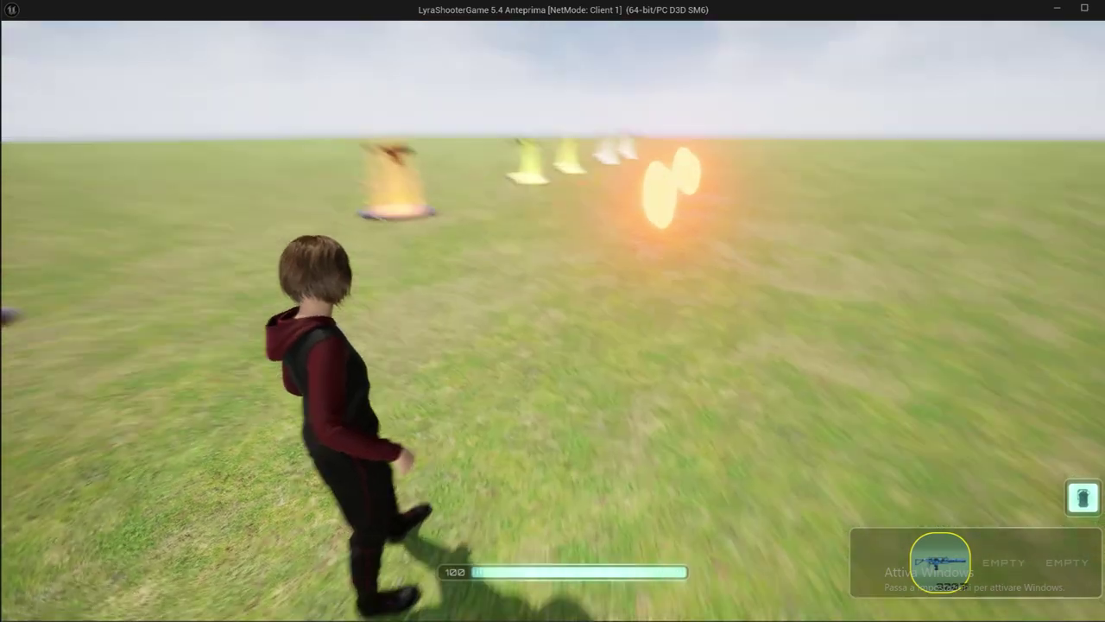
pyautogui.press('1')
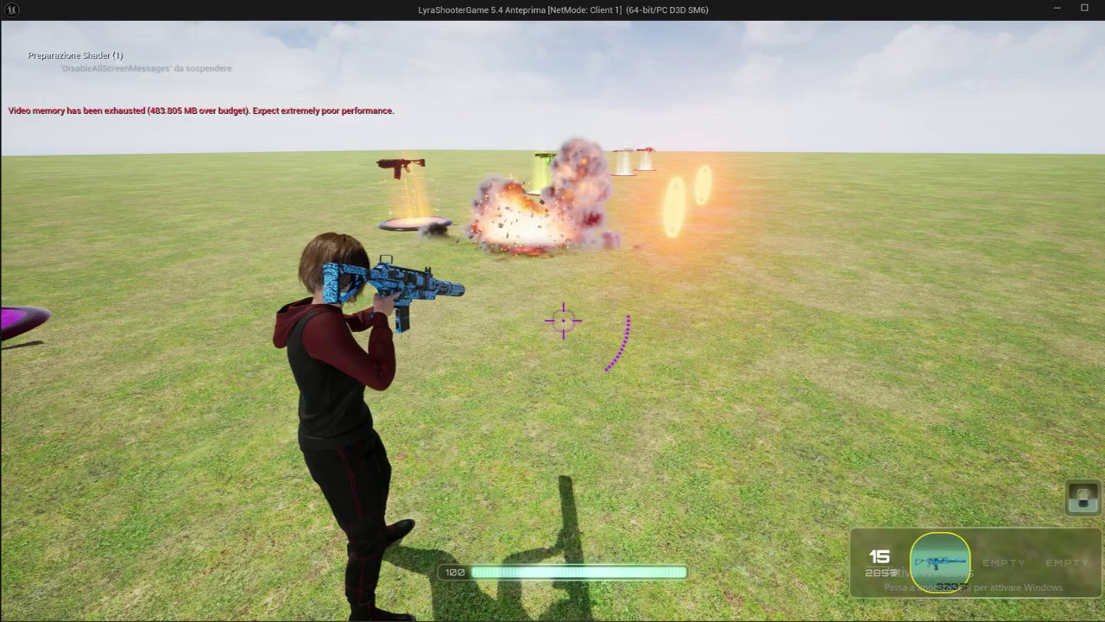
pyautogui.press('Delete')
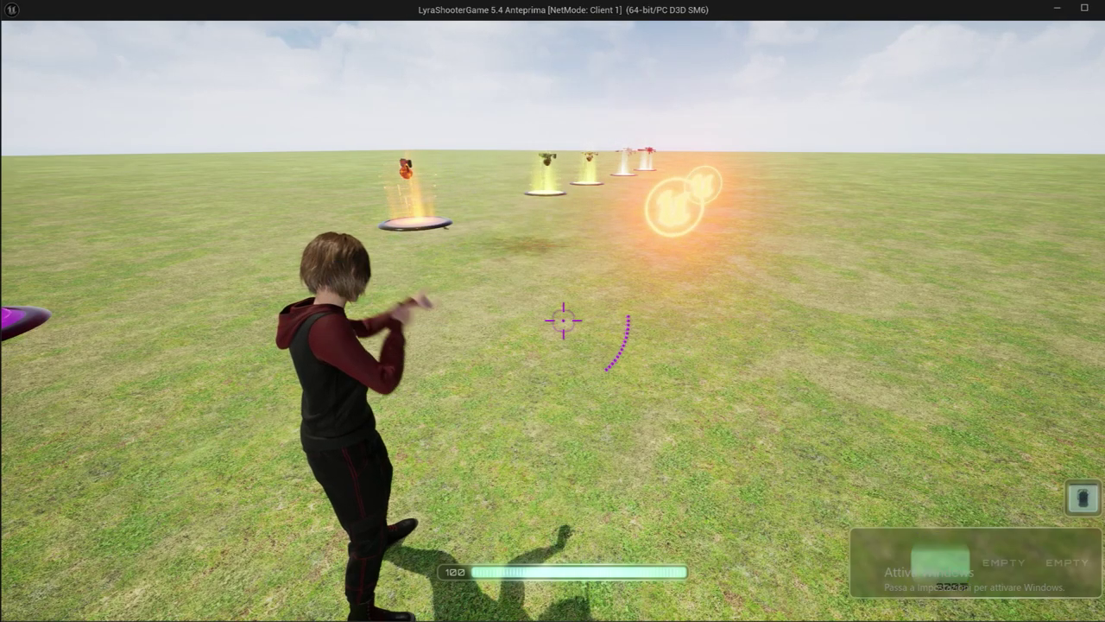
pyautogui.press('i')
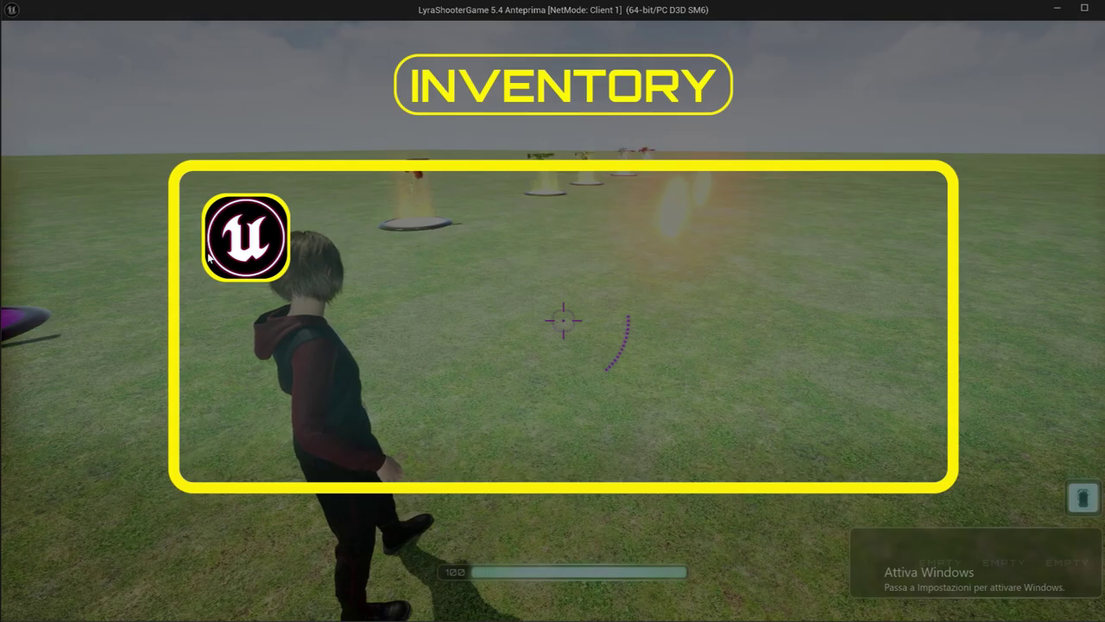
pyautogui.press('i')
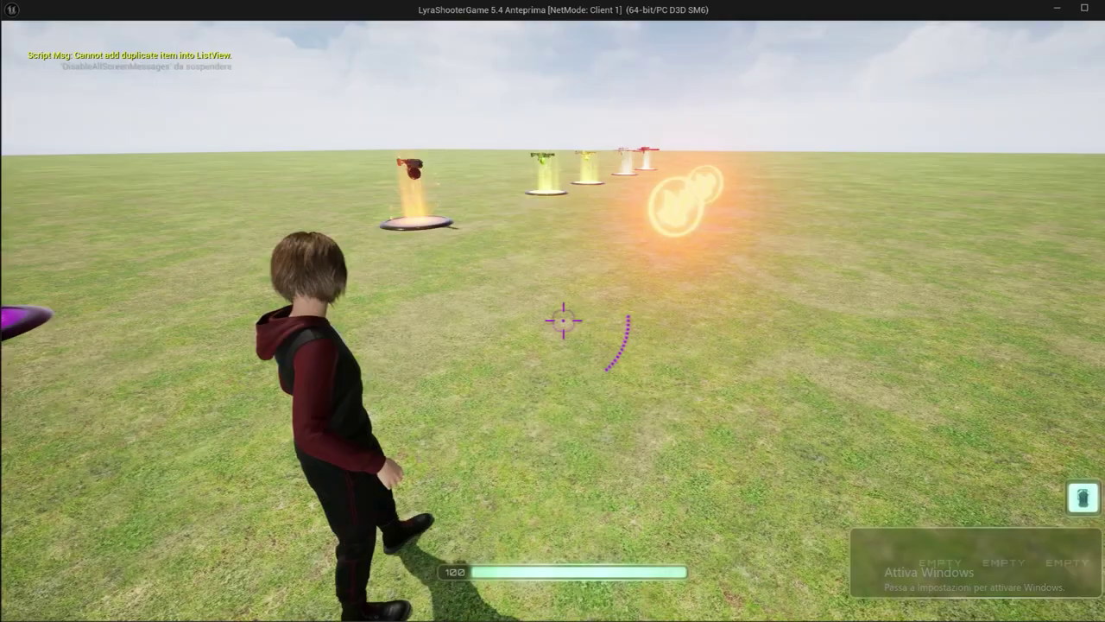
# Collect three weapons from the pad and select the third one in the inventory
pyautogui.press('w')
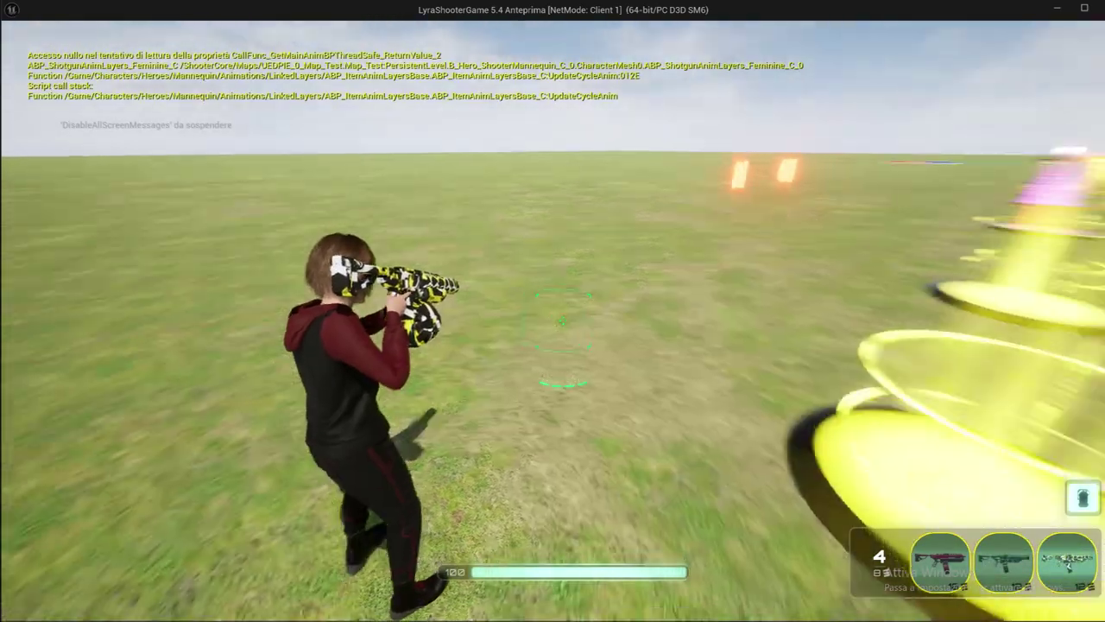
pyautogui.press('i')
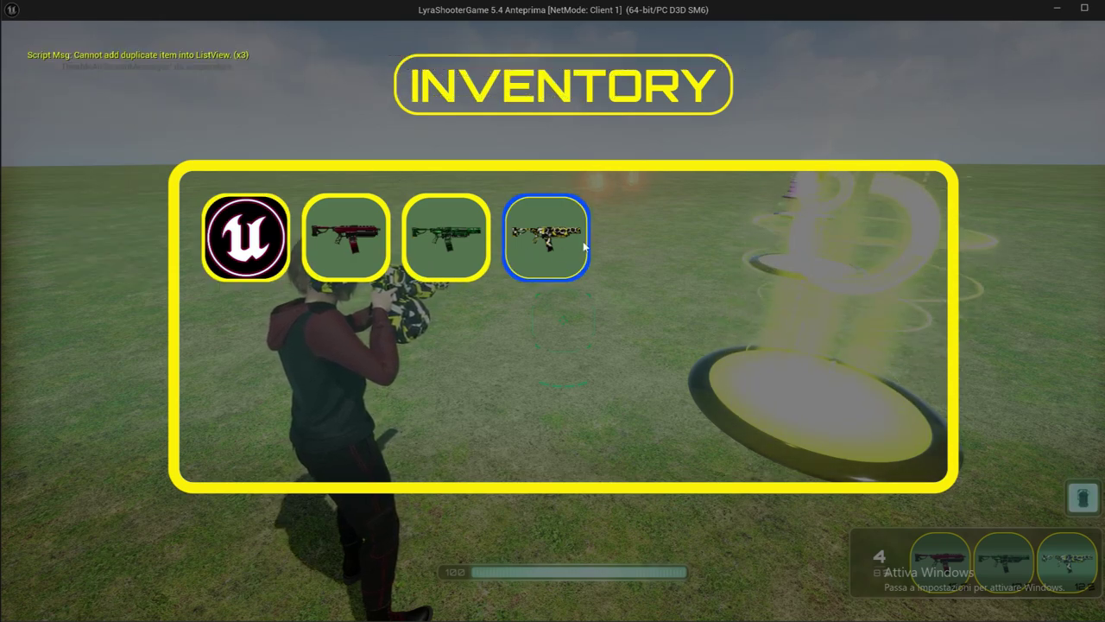
pyautogui.click(473, 245)
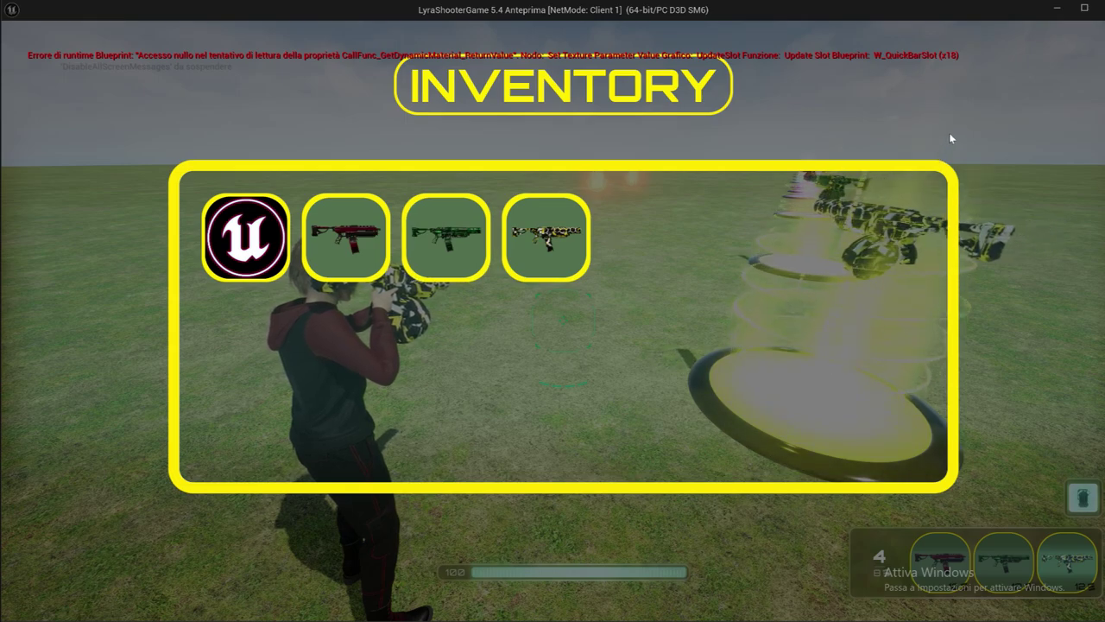
# End the play session and close the Message Log to reveal the Content Browser
pyautogui.press('Escape')
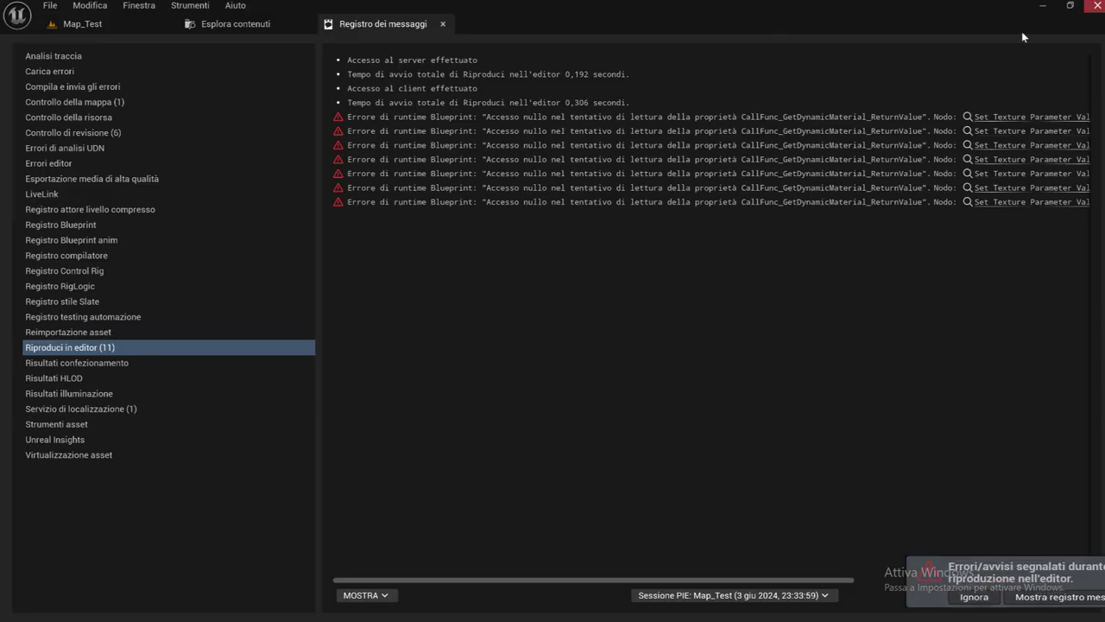
pyautogui.click(442, 24)
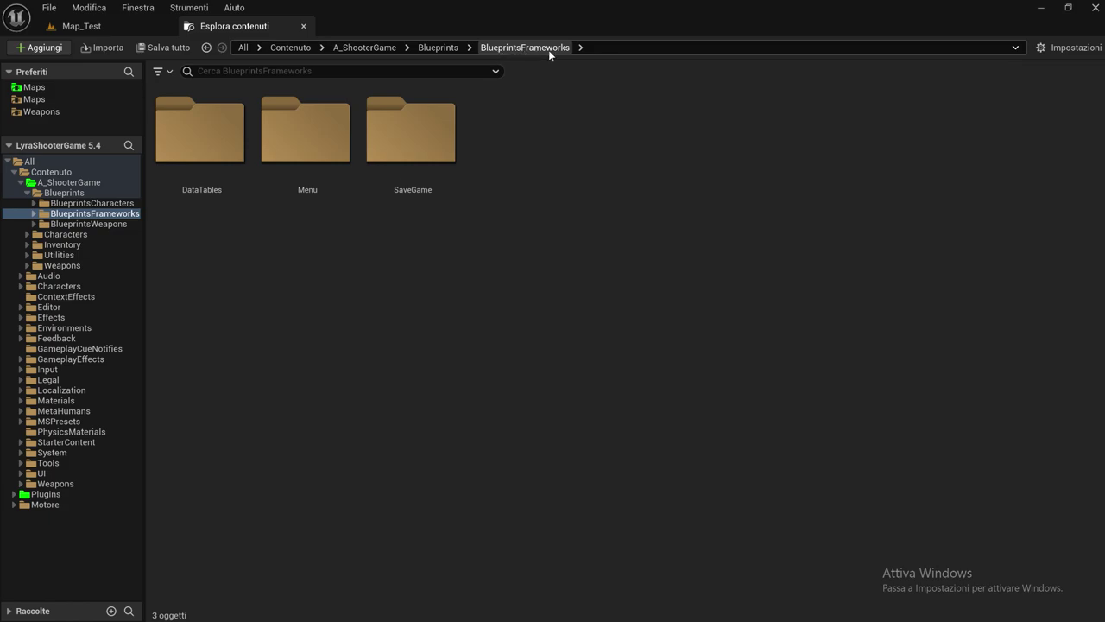
# Open the SaveGame folder and the BPL_CharactersSaveGame function library inside it
pyautogui.doubleClick(423, 156)
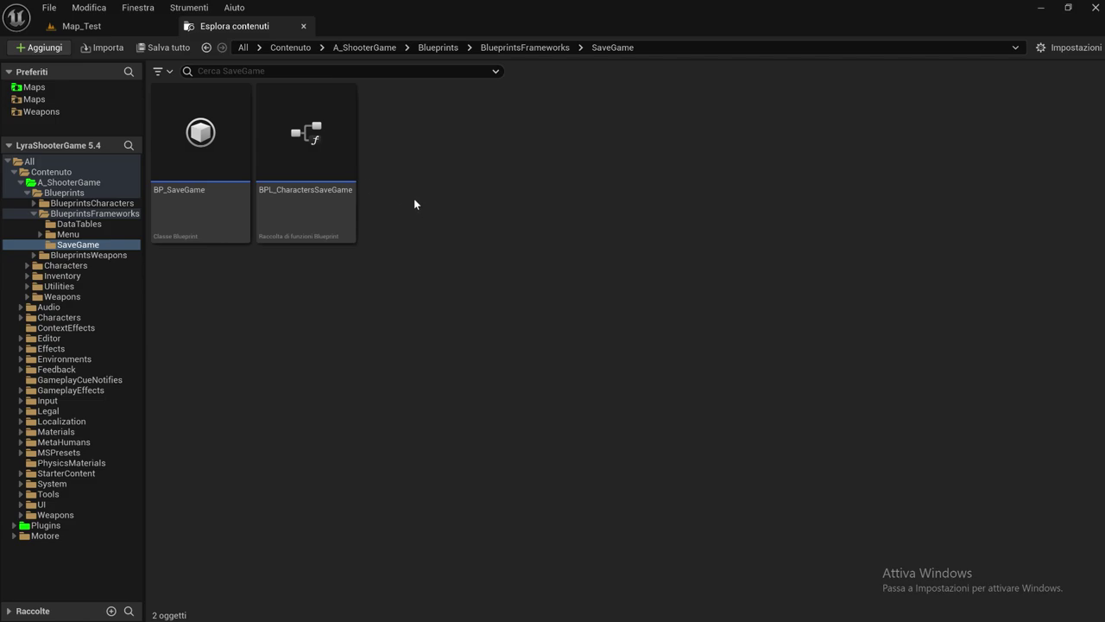
pyautogui.moveTo(294, 221)
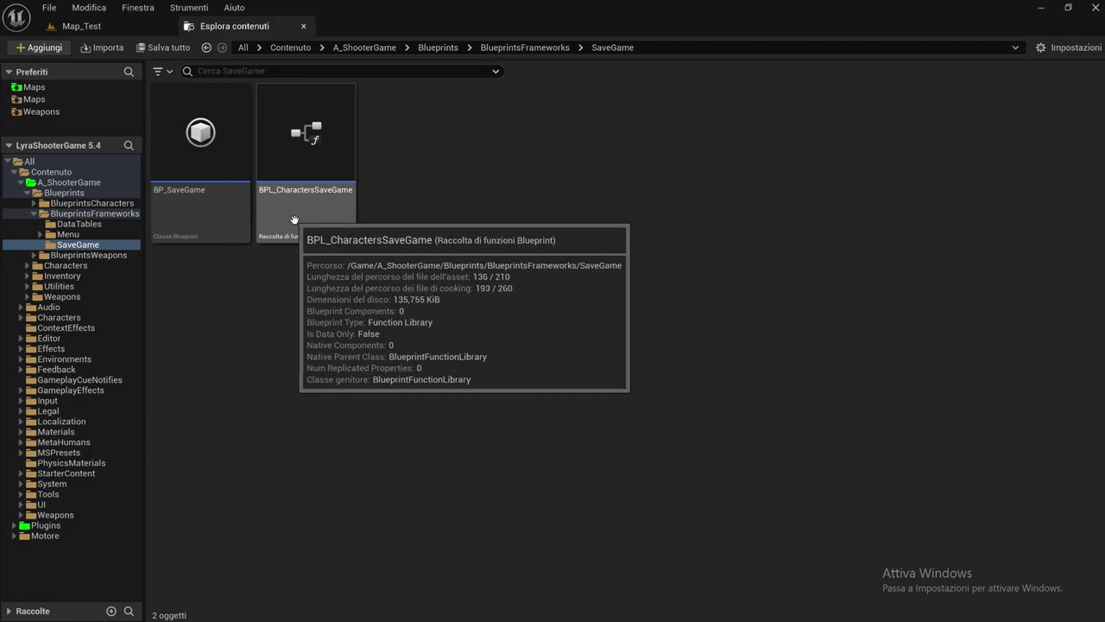
pyautogui.doubleClick(299, 149)
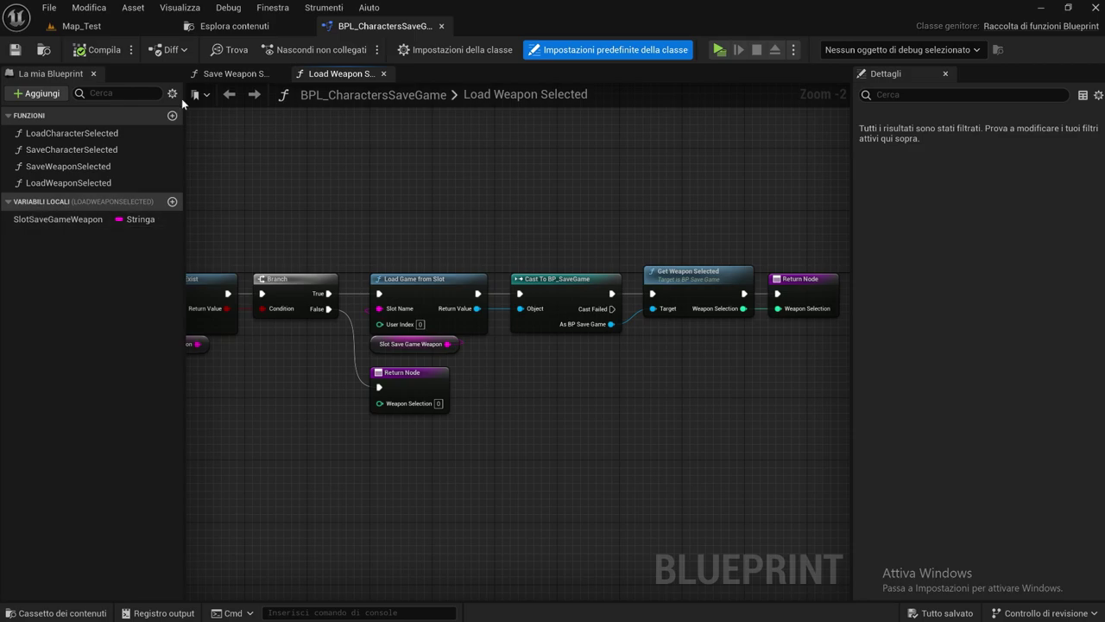
# Inspect Save Weapon Selected and the four Load/Save Character and Weapon functions, then close the library
pyautogui.click(227, 74)
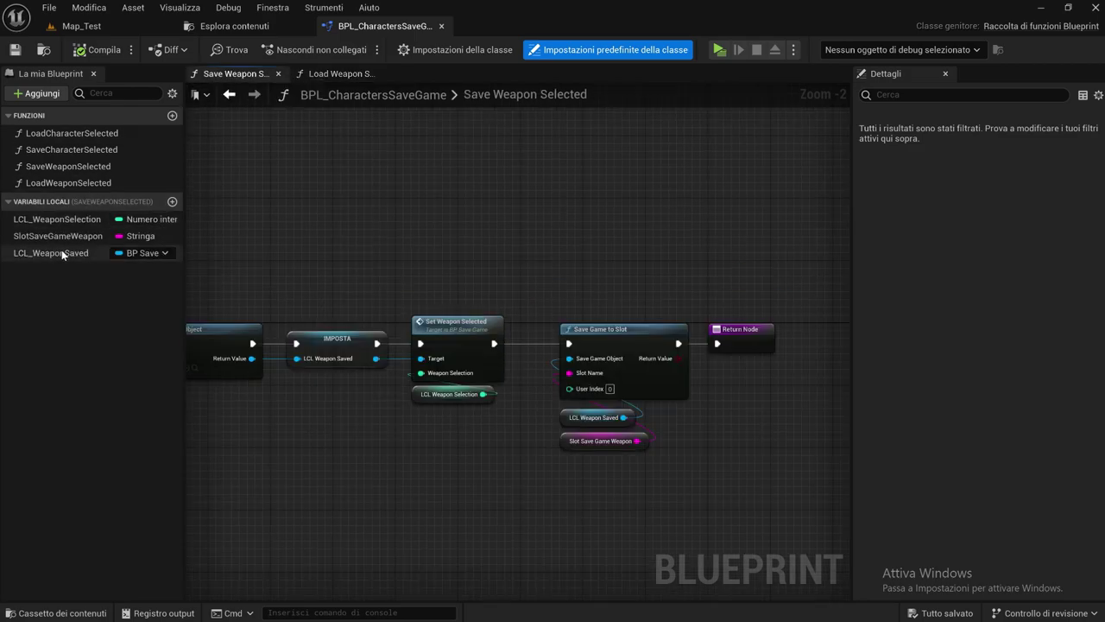
pyautogui.click(91, 133)
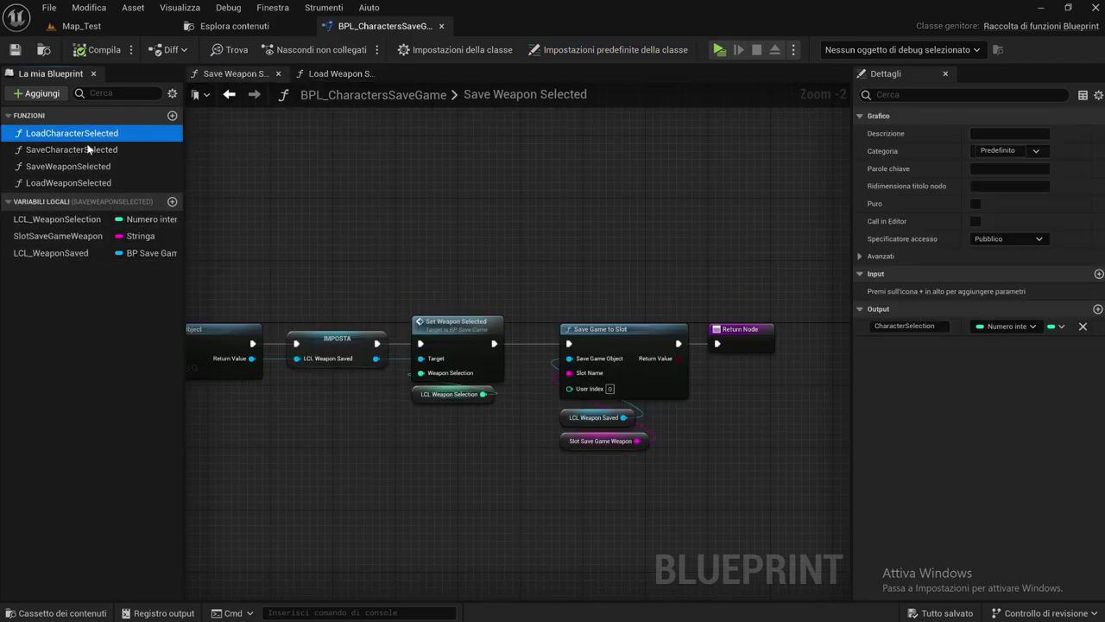
pyautogui.click(89, 150)
pyautogui.click(78, 166)
pyautogui.click(73, 183)
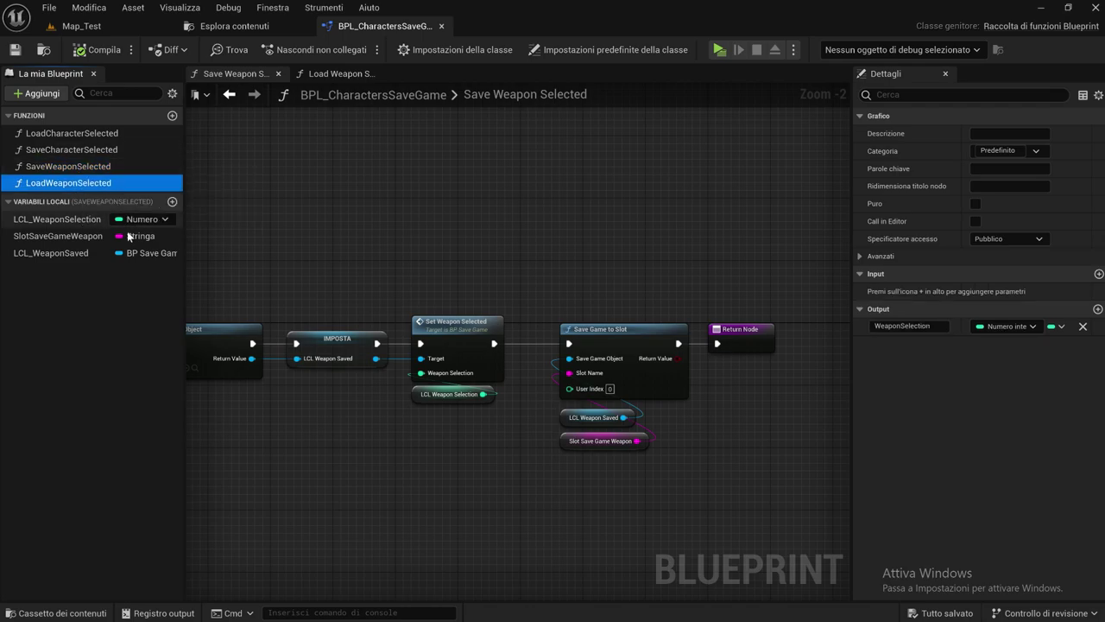
pyautogui.moveTo(329, 293); pyautogui.dragTo(440, 274, button='right')
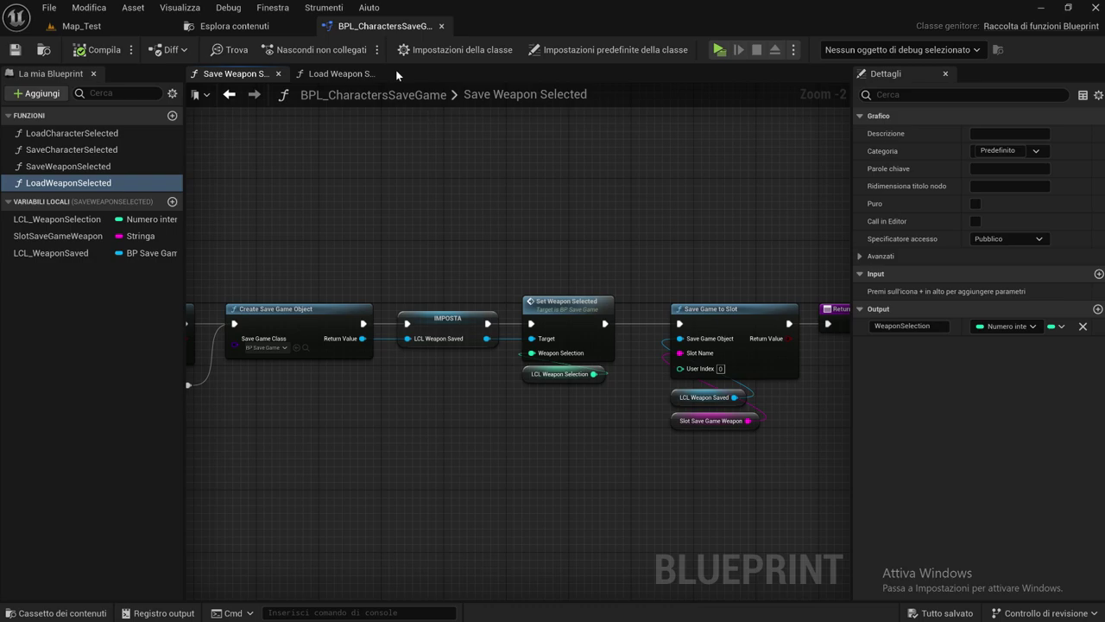
pyautogui.click(441, 25)
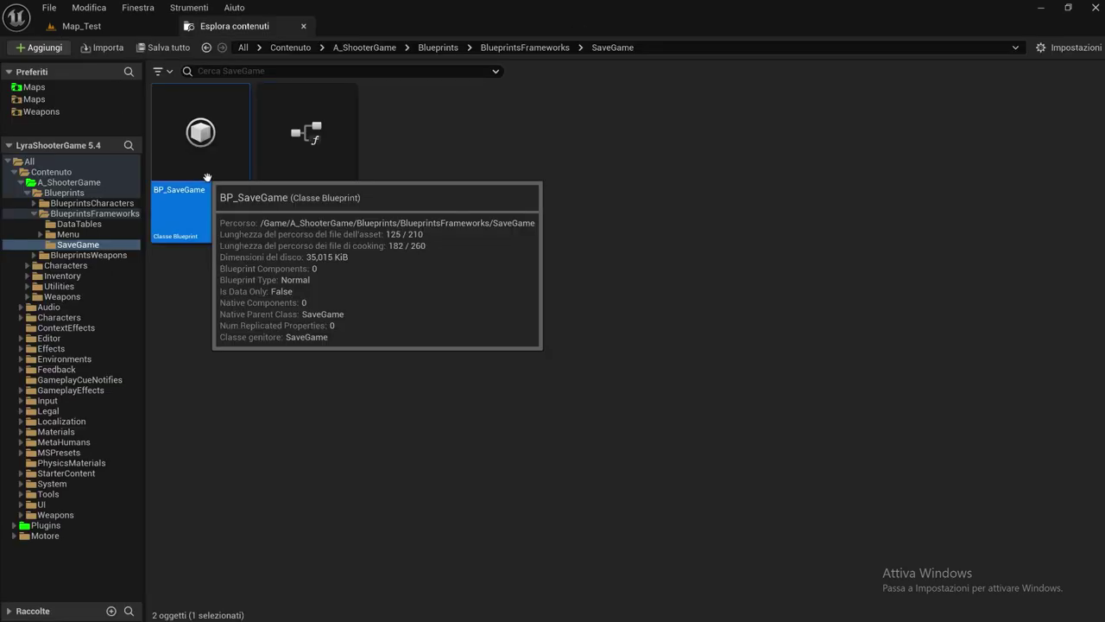
# Open BP_SaveGame to view its Character Selection and Weapon Selection integers, then close it
pyautogui.doubleClick(207, 177)
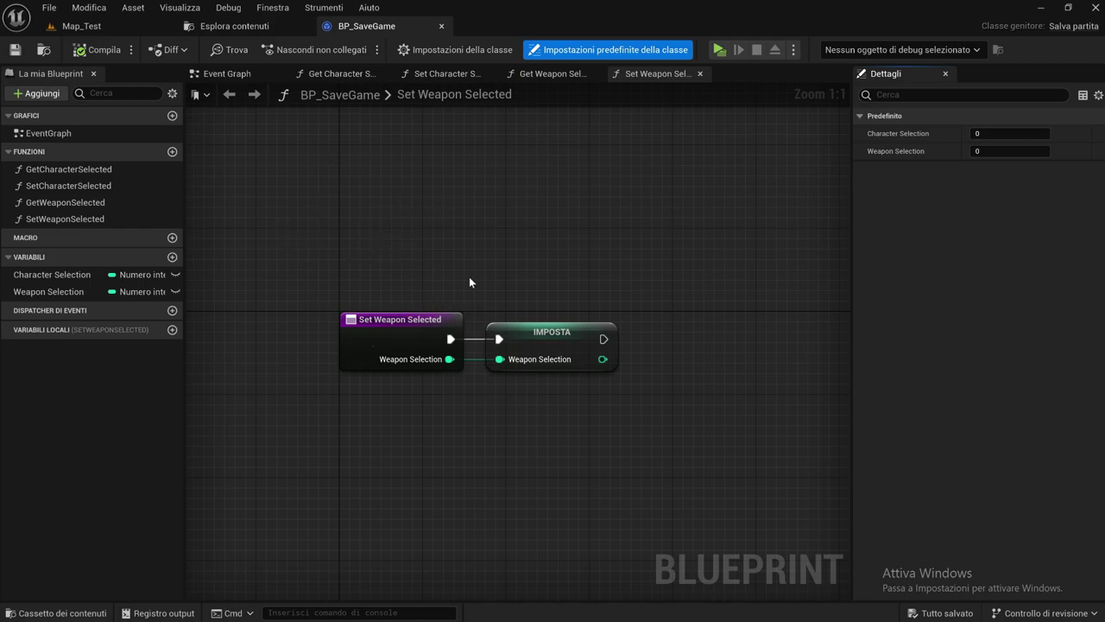
pyautogui.click(442, 27)
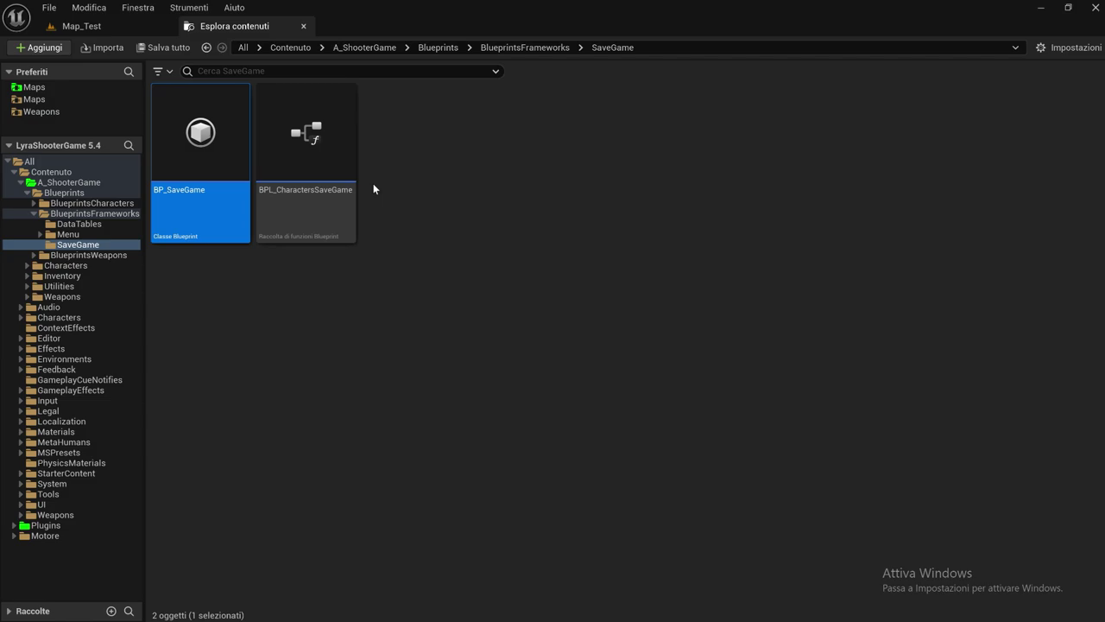
# Browse from Contenuto into UI > Menu > Experiences and select W_CharacterSelection
pyautogui.click(283, 51)
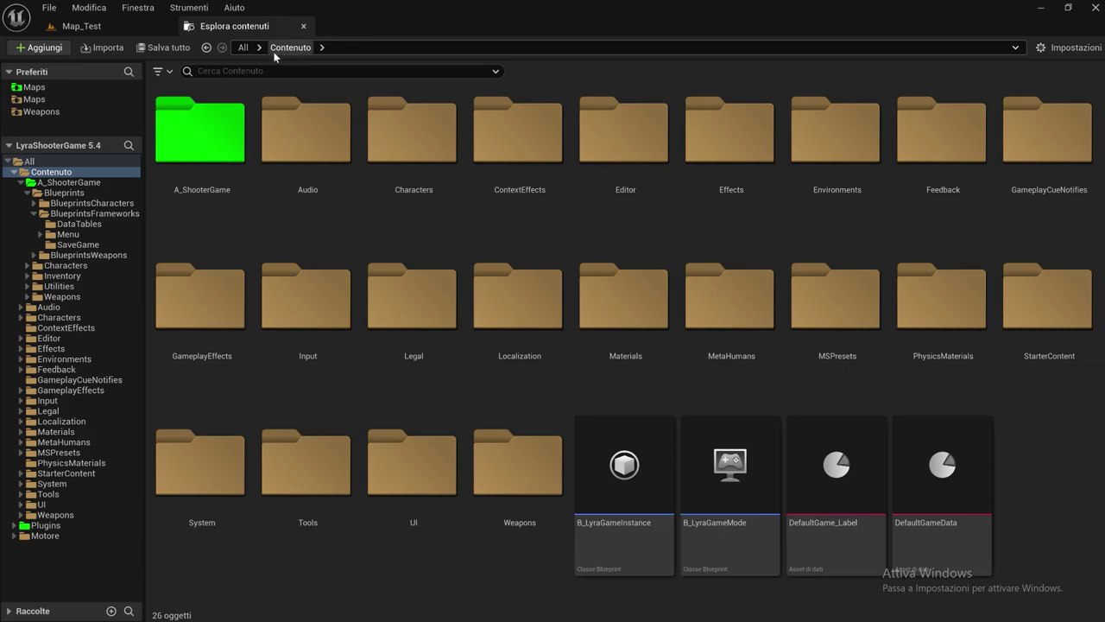
pyautogui.doubleClick(415, 467)
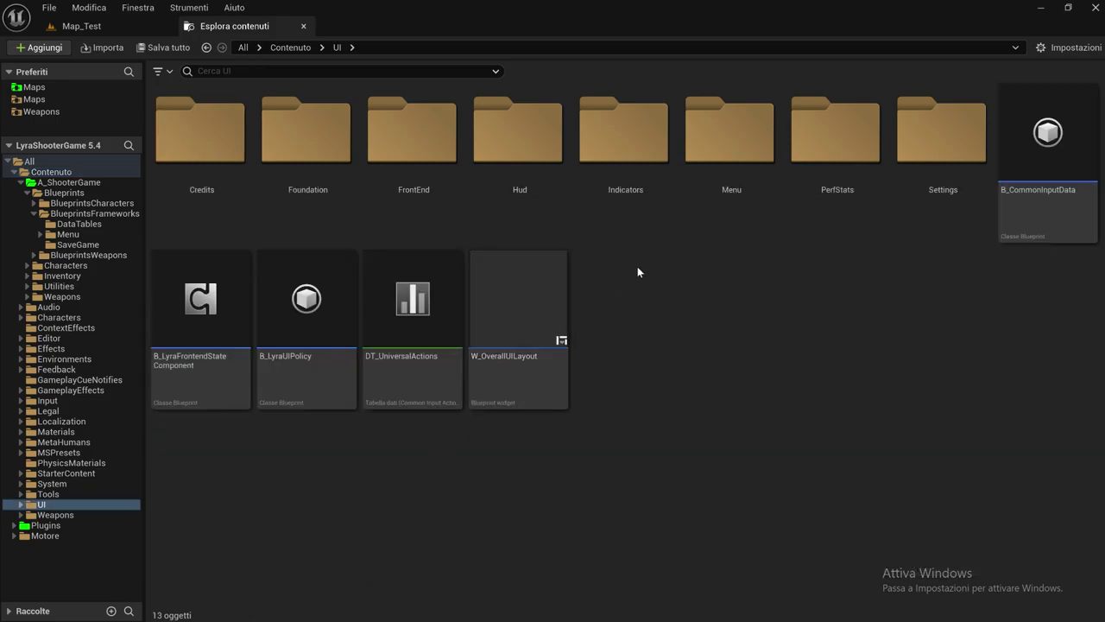
pyautogui.doubleClick(753, 168)
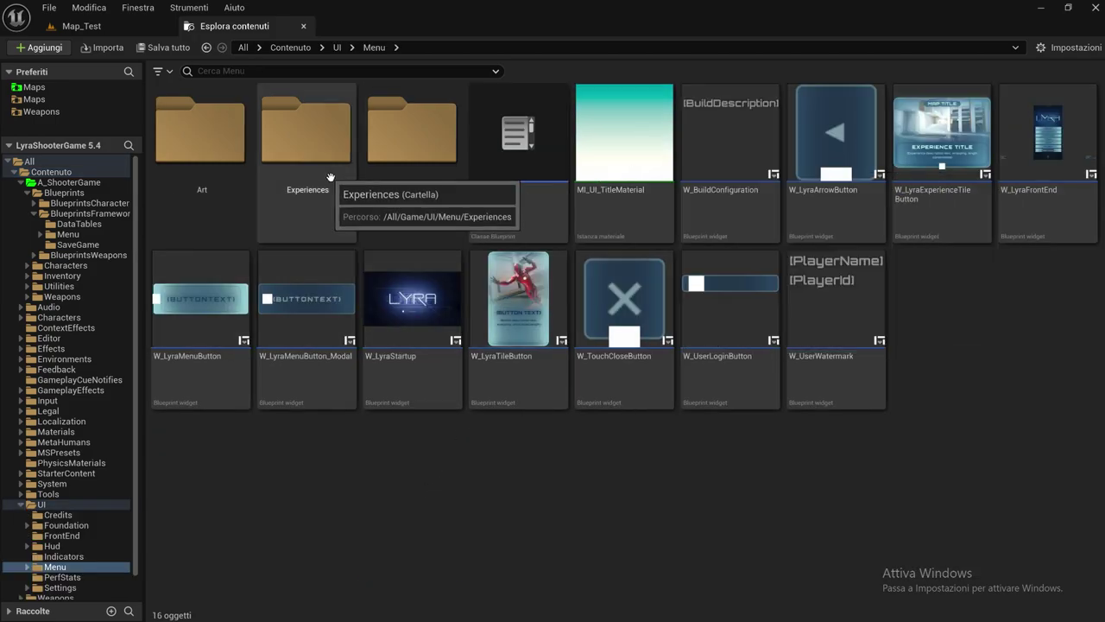
pyautogui.doubleClick(330, 177)
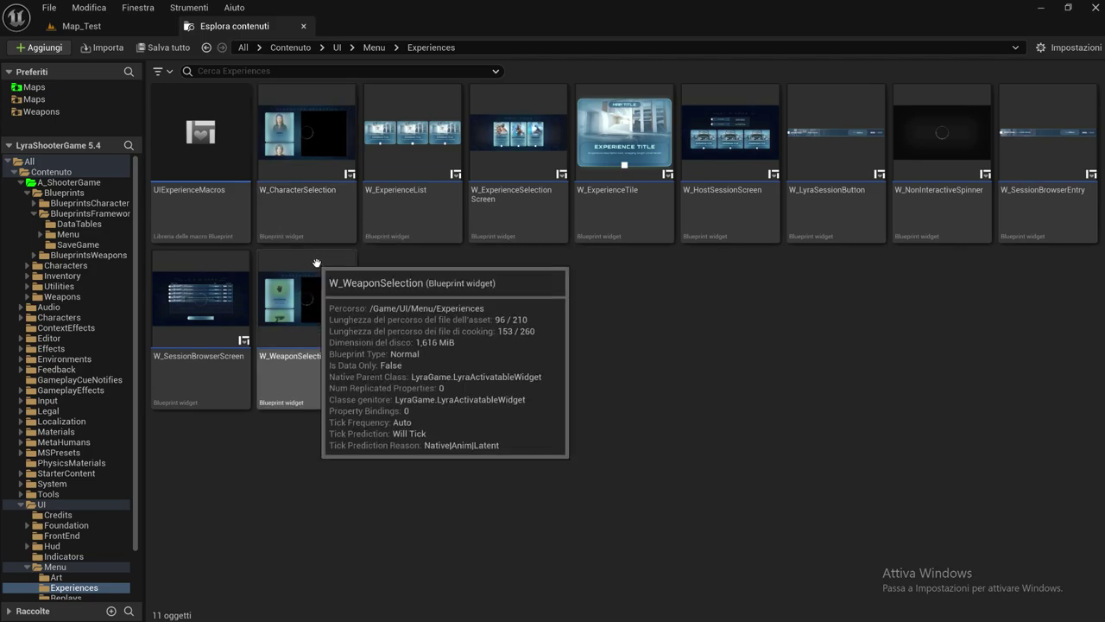
pyautogui.click(317, 222)
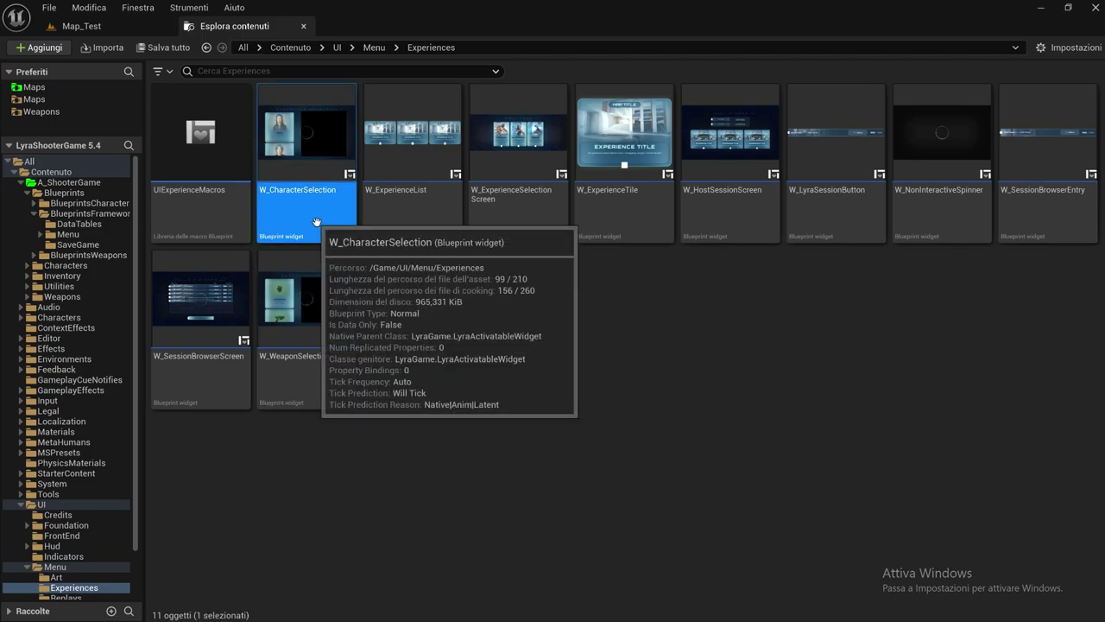
# Open W_CharacterSelection and zoom around its widget layout
pyautogui.doubleClick(309, 167)
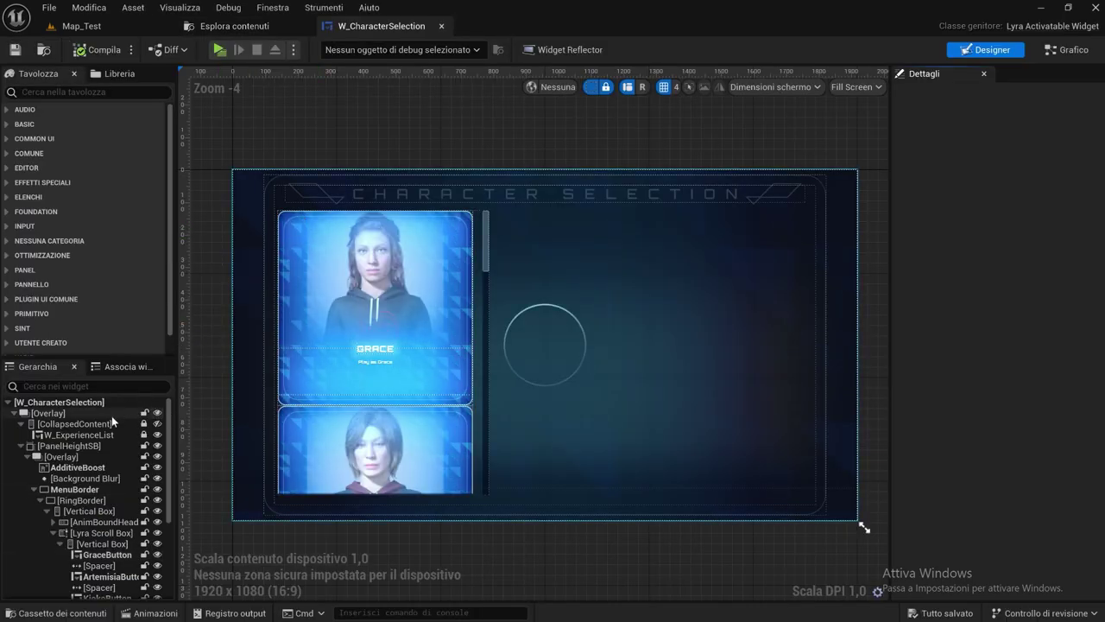
pyautogui.scroll(-1, 111, 419)
pyautogui.scroll(-3, 111, 421)
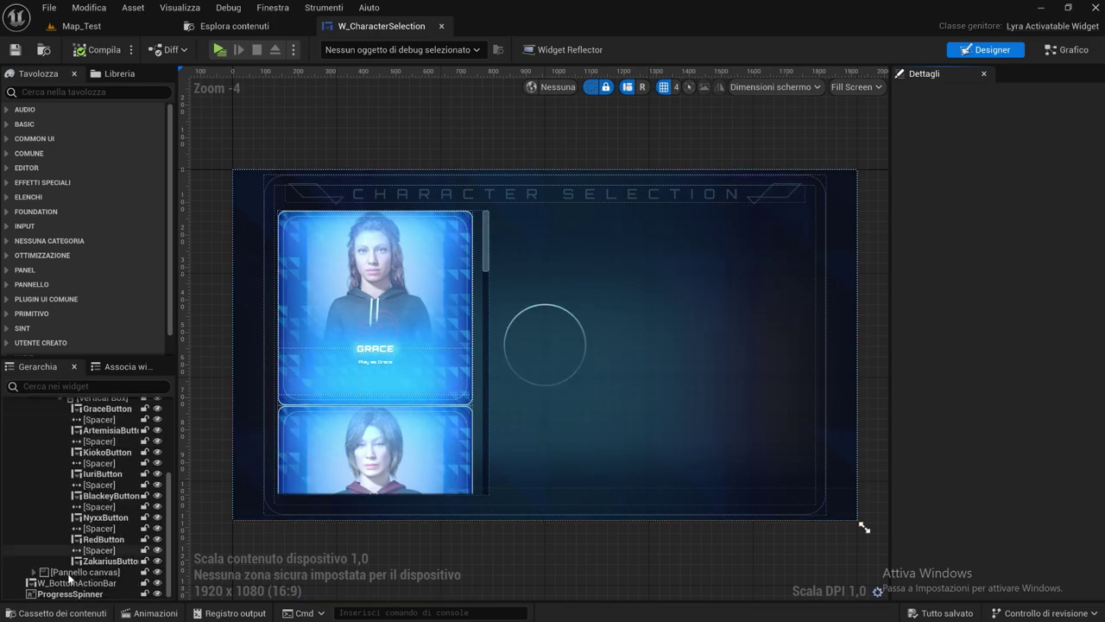
pyautogui.scroll(2, 99, 449)
pyautogui.scroll(2, 108, 436)
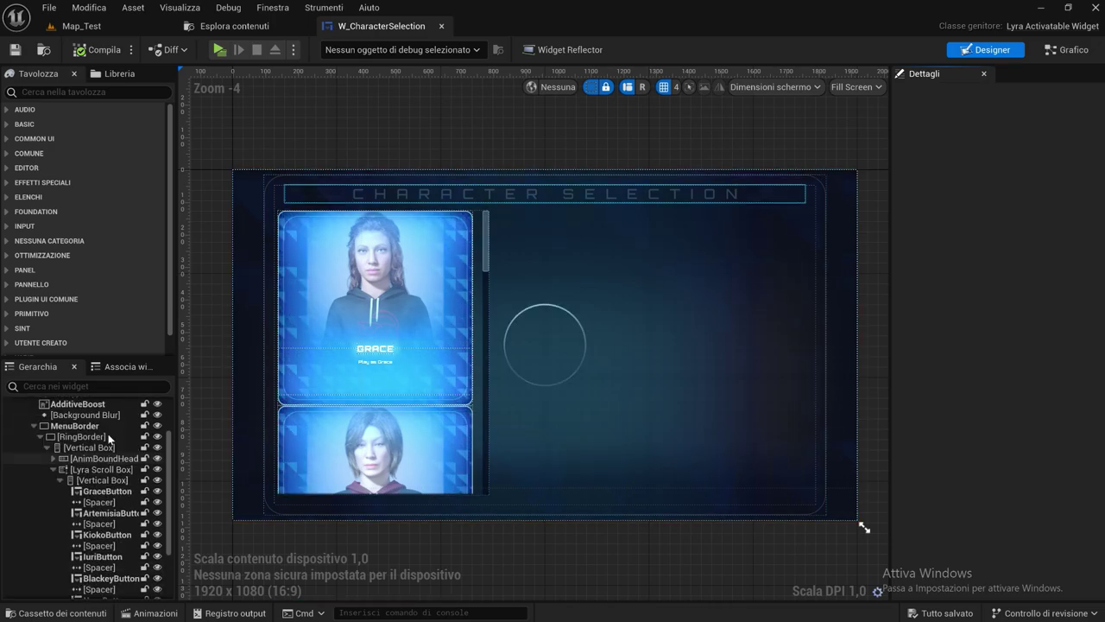
pyautogui.scroll(2, 108, 436)
pyautogui.scroll(-5, 105, 441)
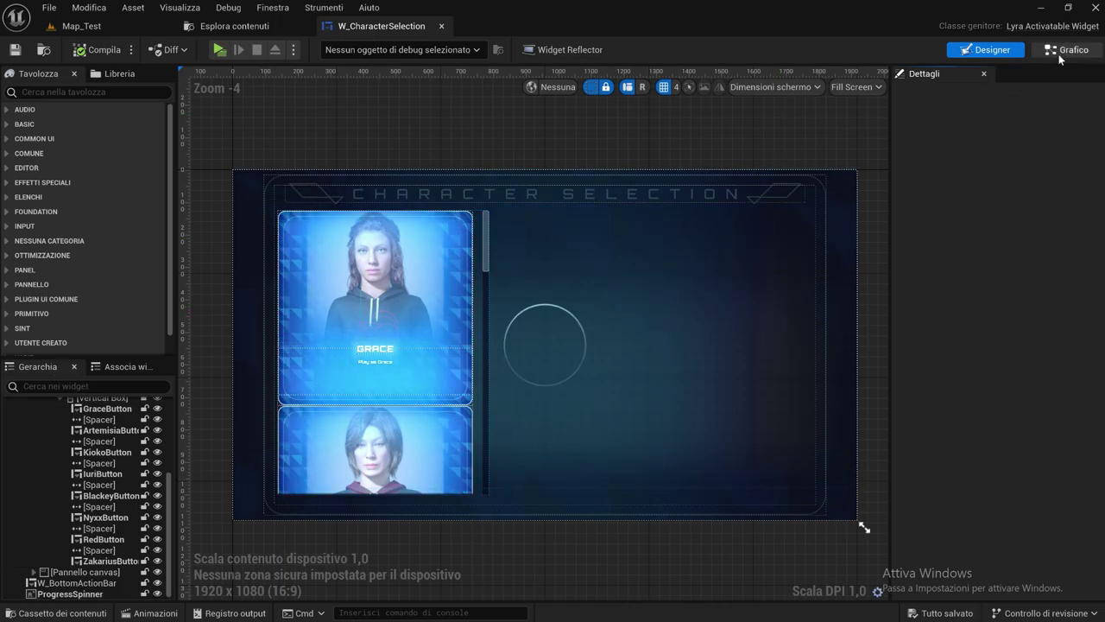
# Switch to the widget's Event Graph and pan across its node groups
pyautogui.click(1061, 52)
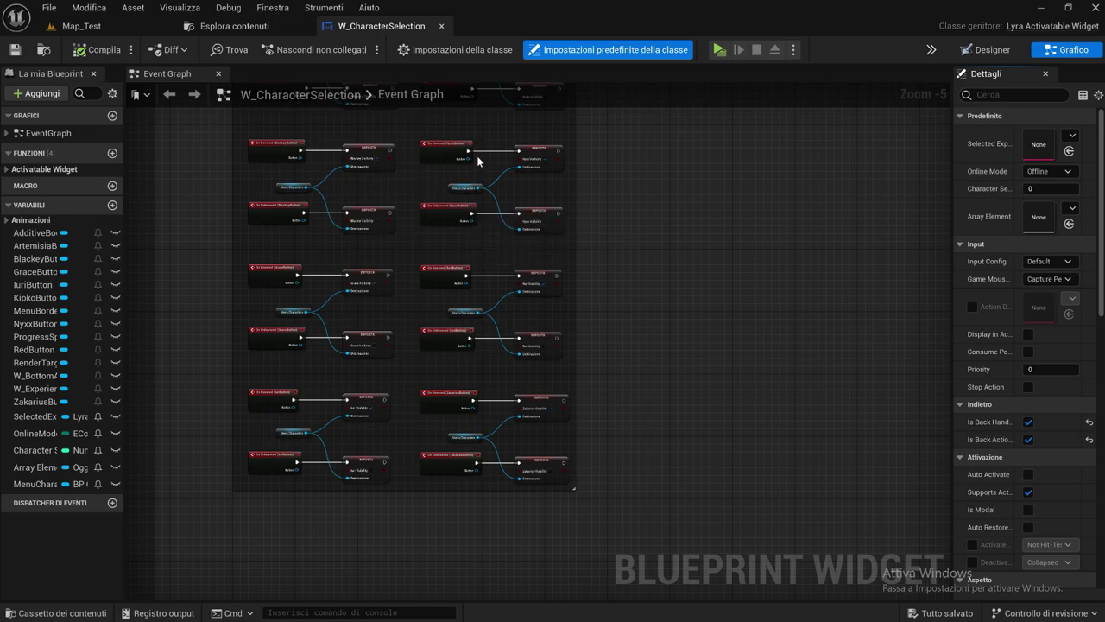
pyautogui.moveTo(405, 210); pyautogui.dragTo(723, 287, button='right')
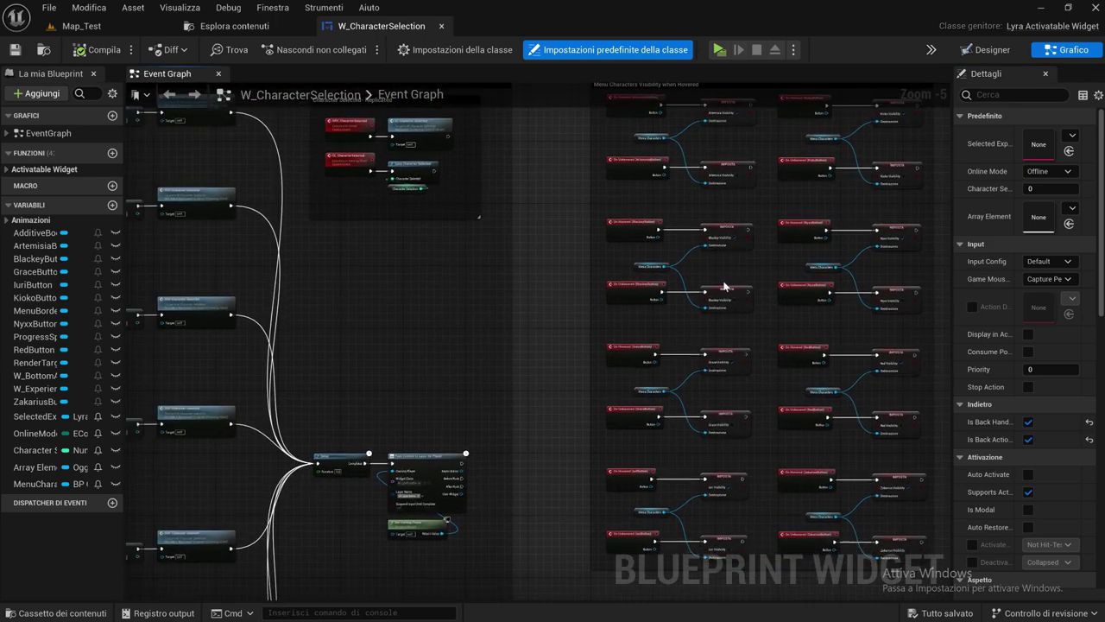
pyautogui.scroll(-1, 439, 246)
pyautogui.scroll(-1, 430, 241)
pyautogui.moveTo(430, 240); pyautogui.dragTo(503, 223, button='right')
pyautogui.scroll(2, 199, 154)
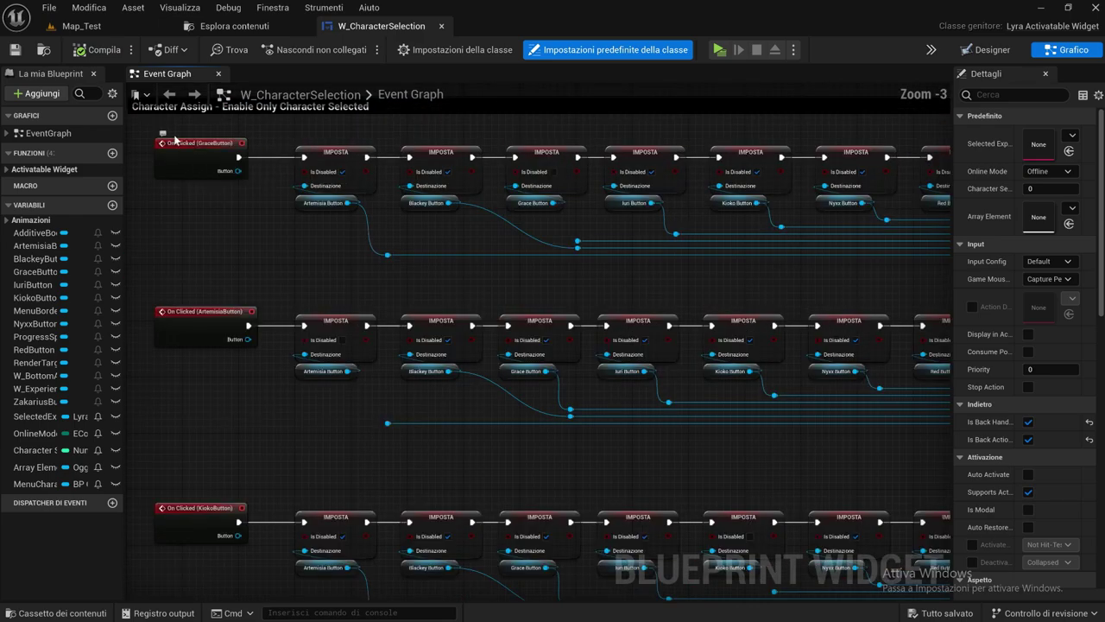
pyautogui.scroll(2, 224, 157)
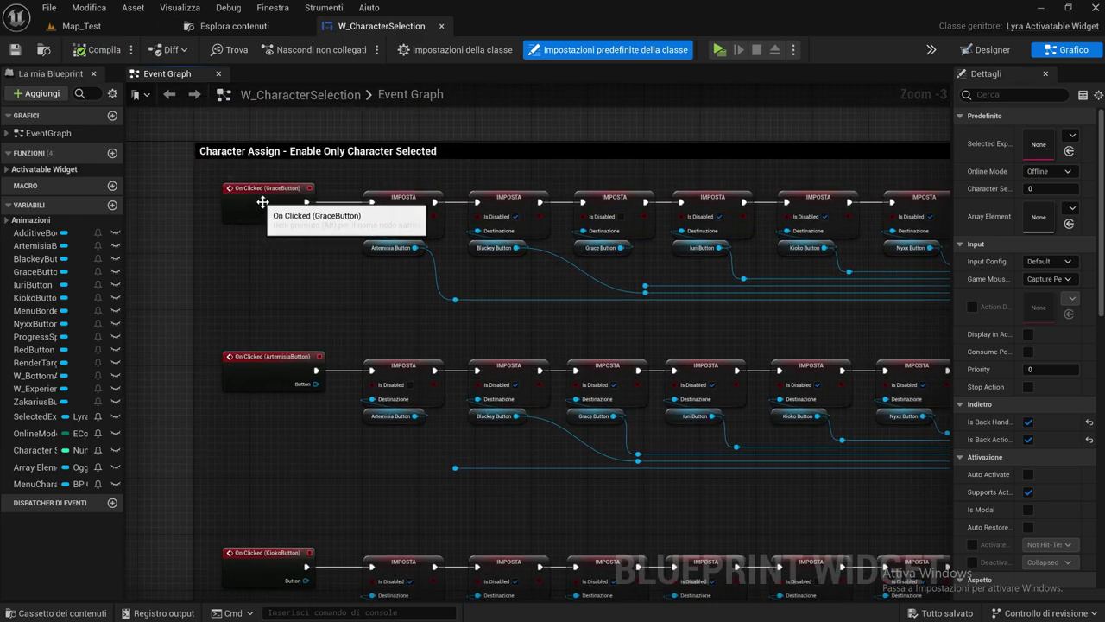
pyautogui.scroll(3, 259, 206)
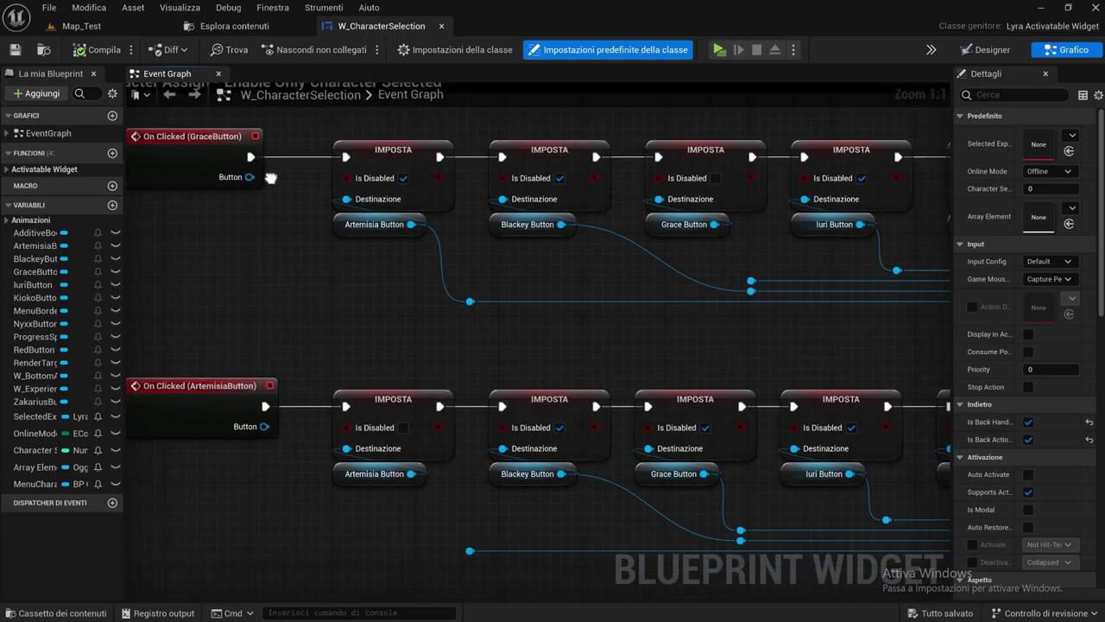
# Inspect the button, Reset Materials and SRV Character Selected nodes, ending on 0.8 Delay into Push Content
pyautogui.moveTo(258, 205); pyautogui.dragTo(223, 128, button='right')
pyautogui.scroll(-4, 262, 173)
pyautogui.moveTo(262, 173); pyautogui.dragTo(284, 159, button='right')
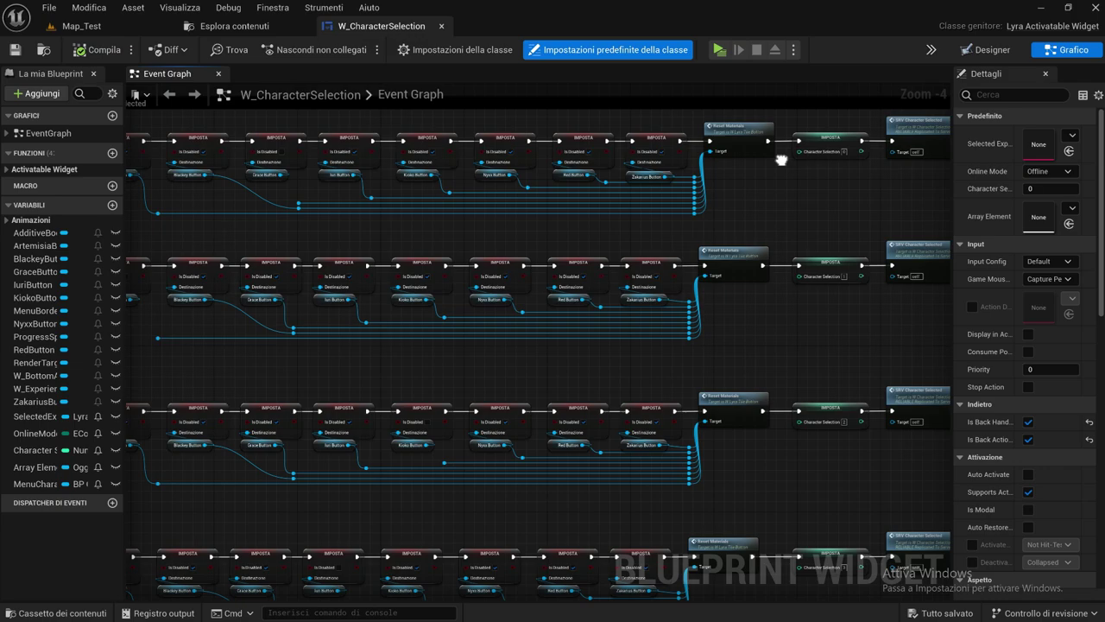
pyautogui.moveTo(810, 165); pyautogui.dragTo(465, 155, button='right')
pyautogui.moveTo(612, 205); pyautogui.dragTo(514, 302, button='right')
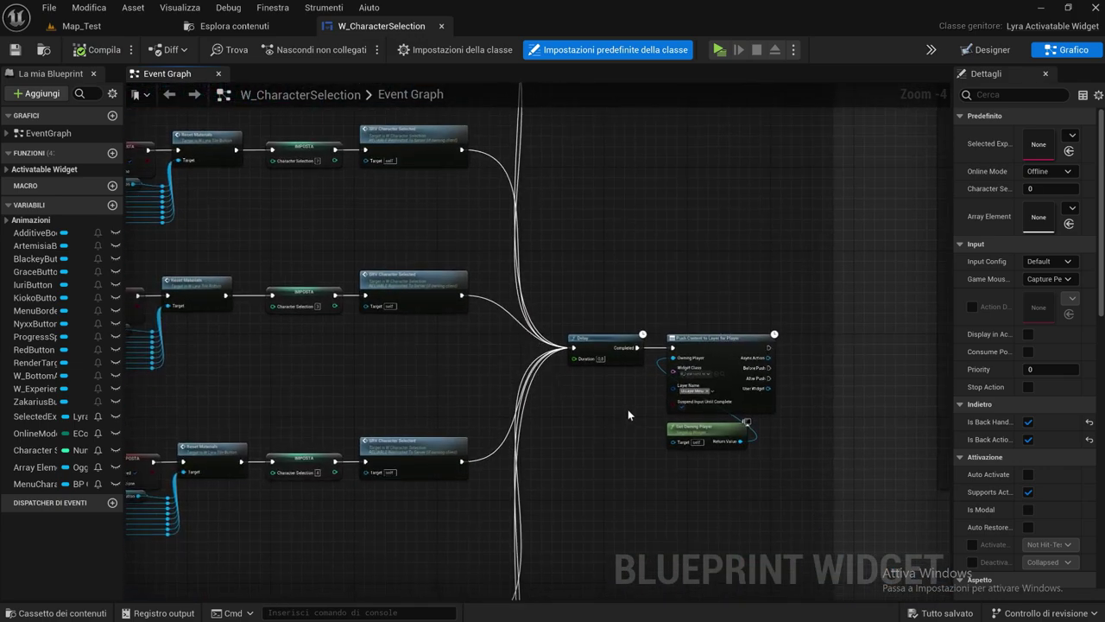
pyautogui.moveTo(628, 409); pyautogui.dragTo(567, 274, button='right')
pyautogui.scroll(3, 552, 240)
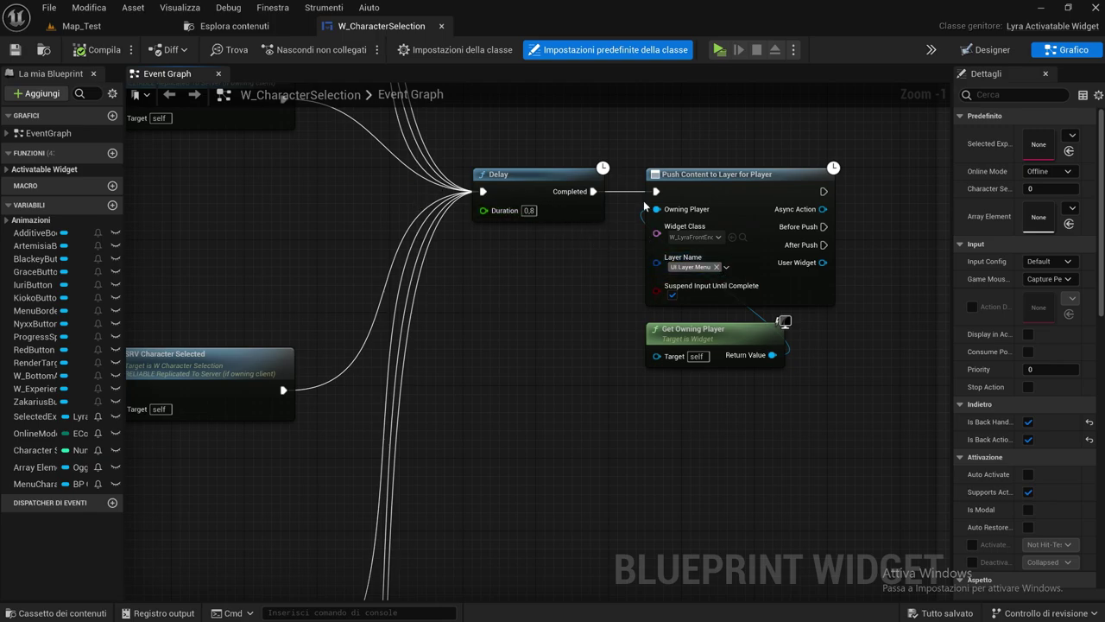
pyautogui.click(249, 27)
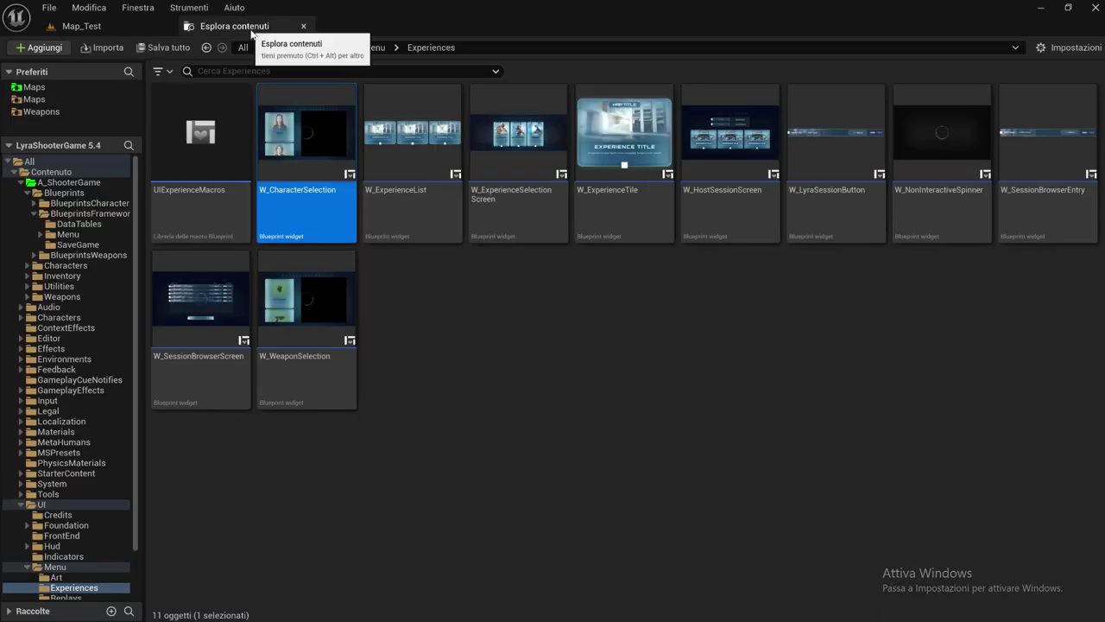
pyautogui.doubleClick(312, 288)
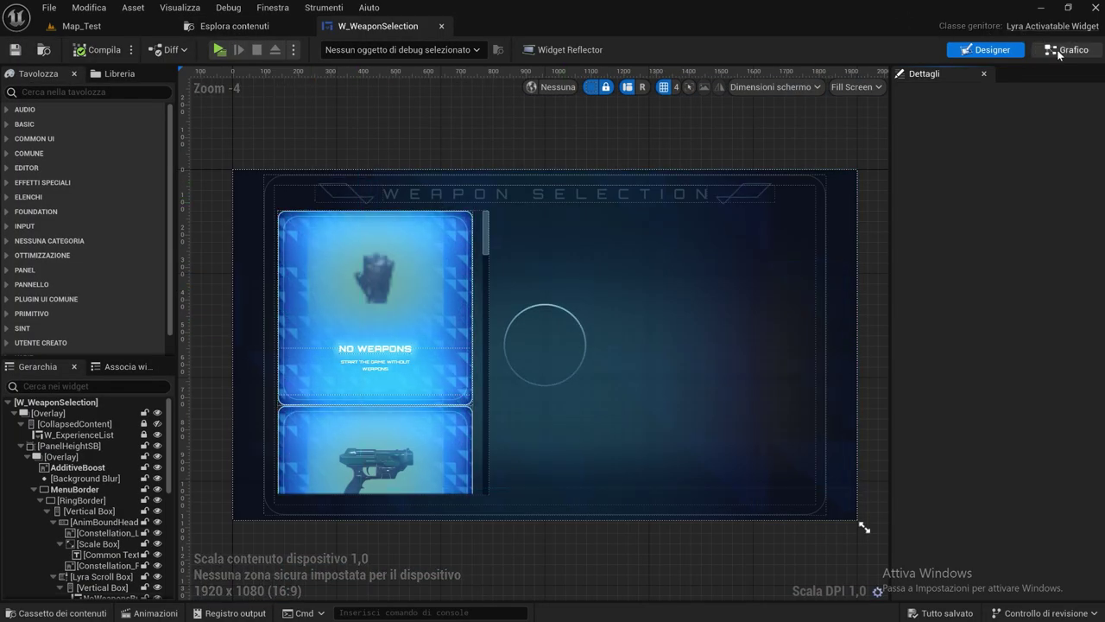
pyautogui.scroll(-4, 423, 216)
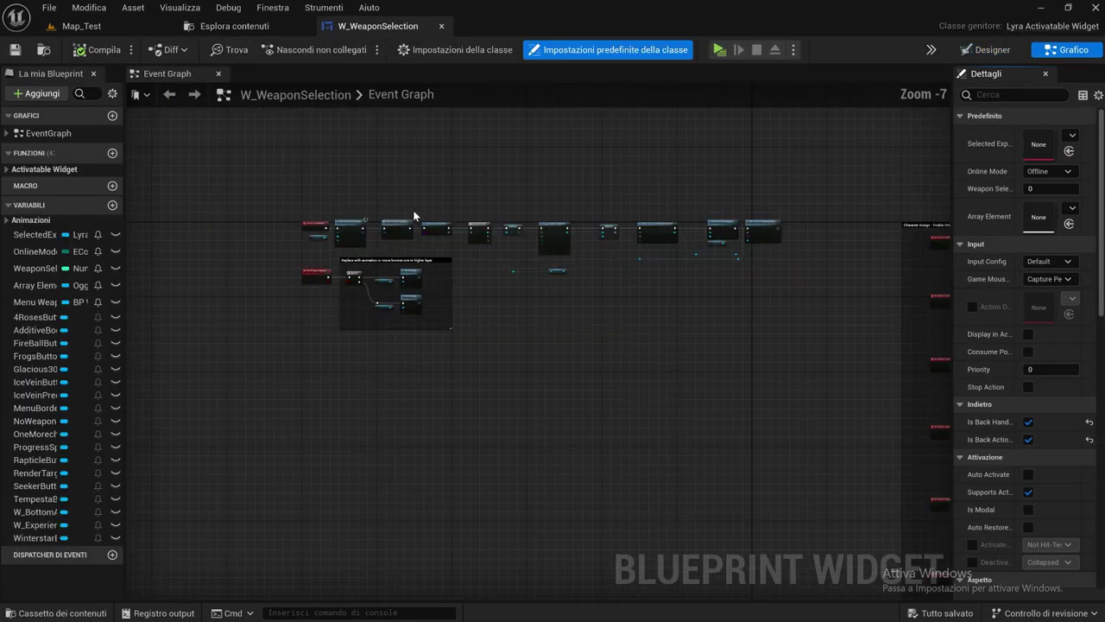
pyautogui.scroll(-3, 412, 209)
pyautogui.moveTo(708, 311); pyautogui.dragTo(355, 217, button='right')
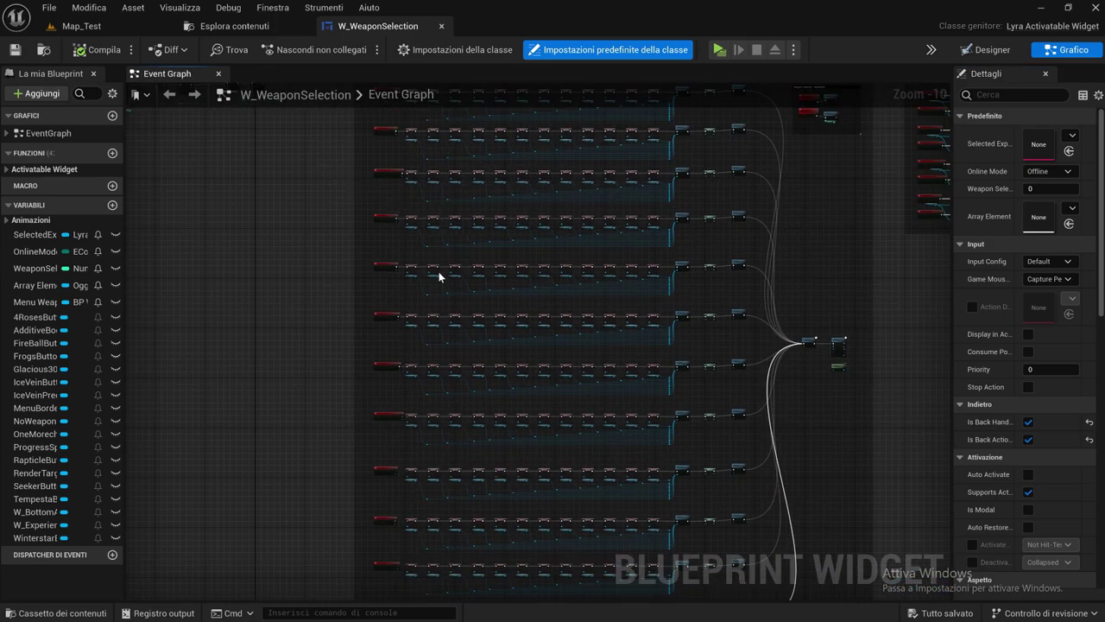
pyautogui.moveTo(521, 274); pyautogui.dragTo(391, 282, button='right')
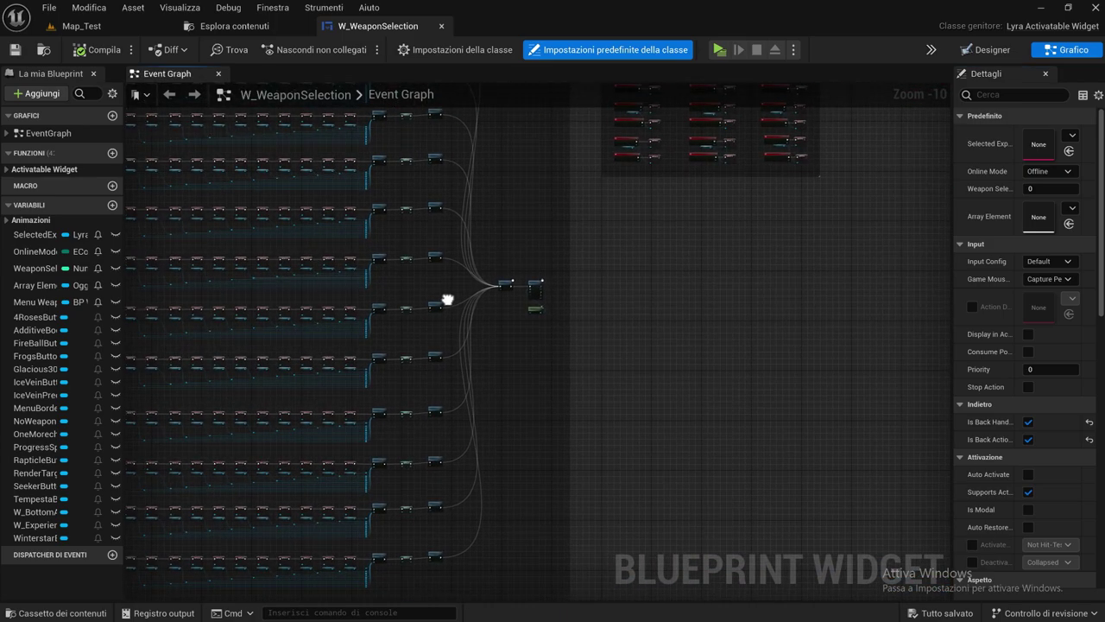
pyautogui.scroll(5, 365, 276)
pyautogui.scroll(4, 367, 293)
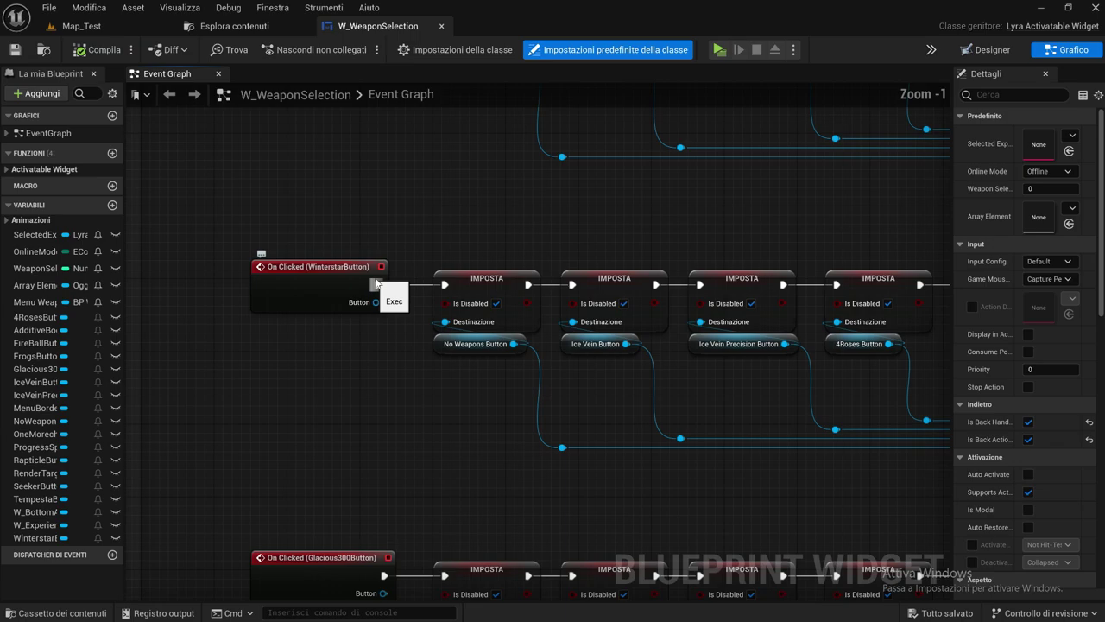
pyautogui.scroll(-1, 468, 269)
pyautogui.scroll(-2, 469, 267)
pyautogui.scroll(-3, 469, 263)
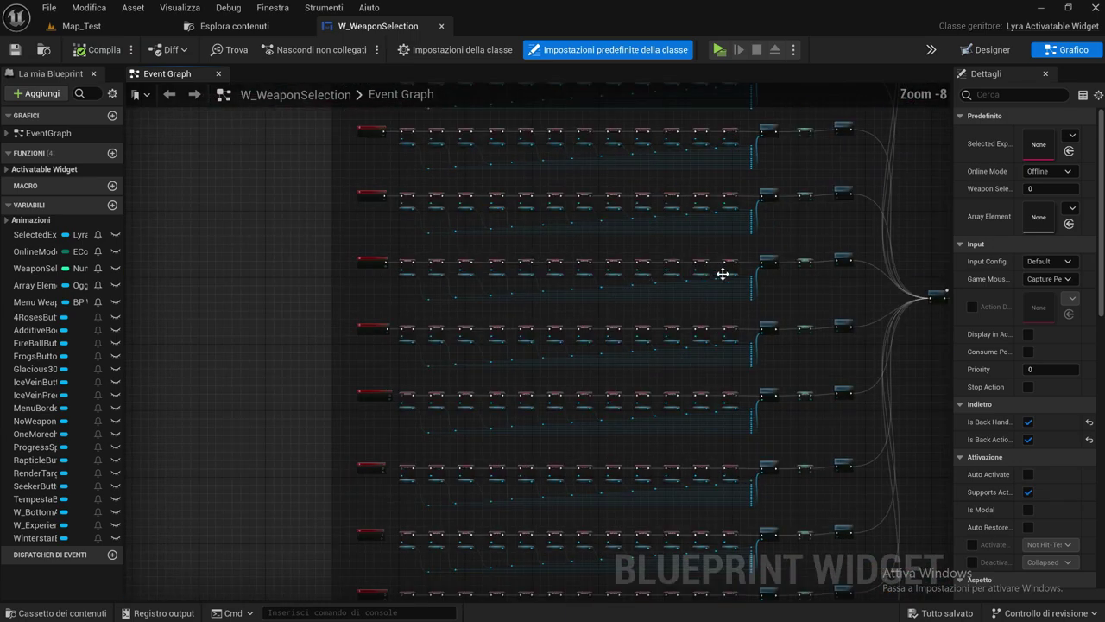
pyautogui.scroll(-1, 471, 261)
pyautogui.scroll(5, 695, 280)
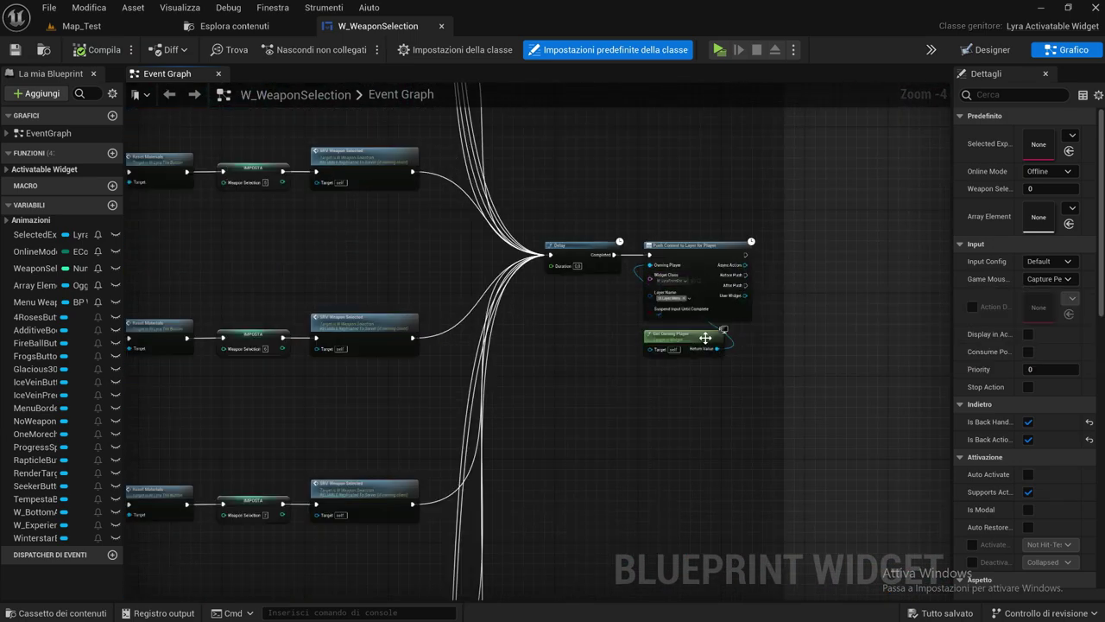
pyautogui.scroll(1, 705, 337)
pyautogui.scroll(-4, 550, 334)
pyautogui.scroll(2, 549, 334)
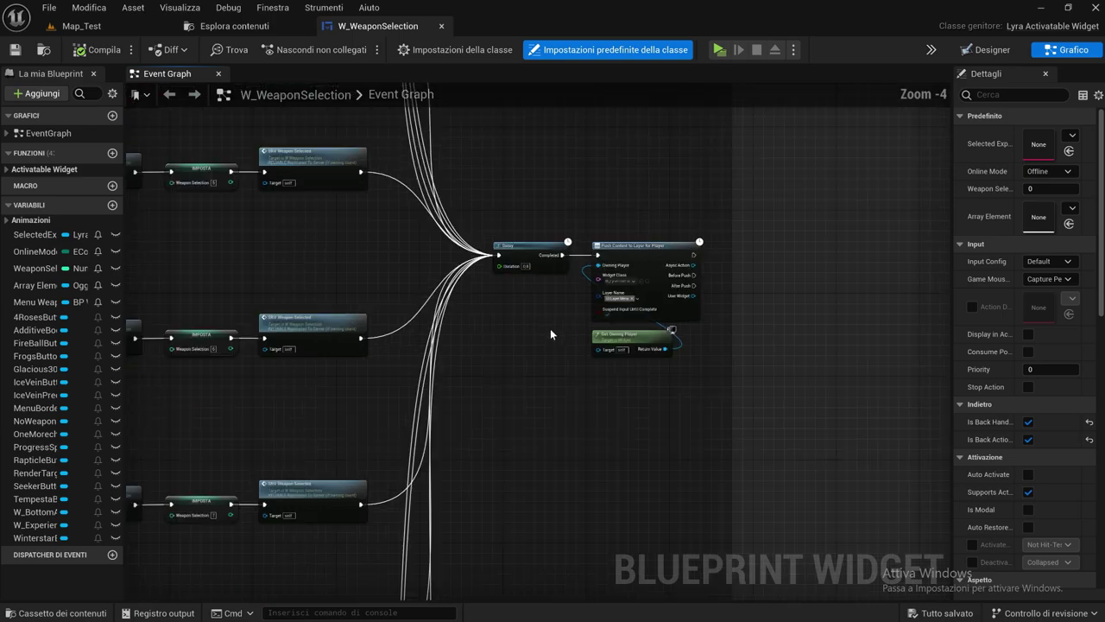
pyautogui.scroll(3, 550, 328)
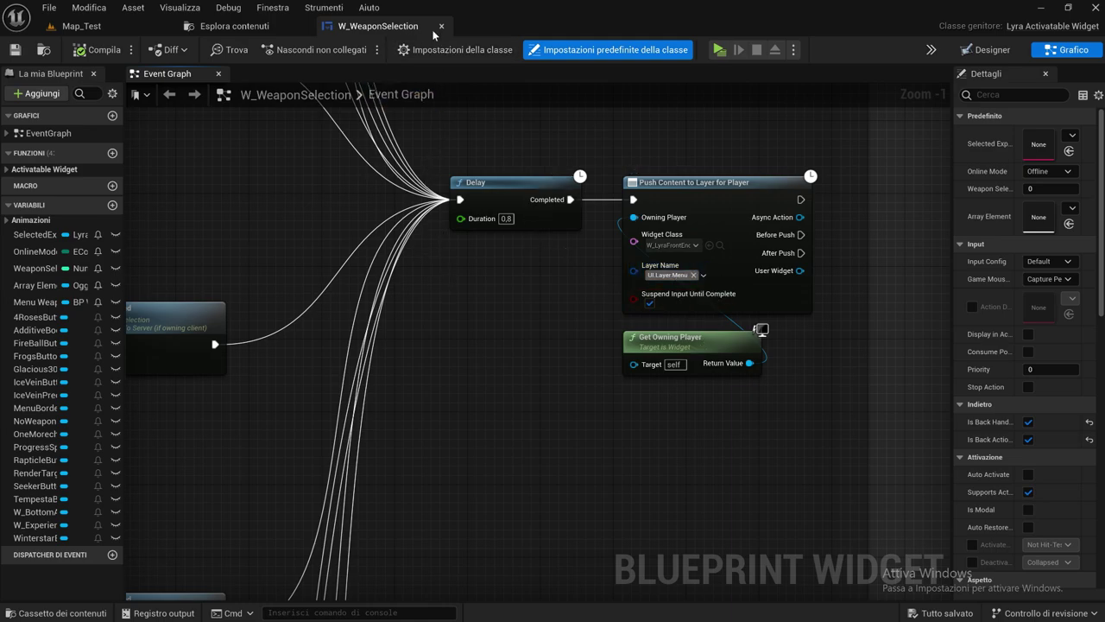
pyautogui.scroll(-6, 452, 181)
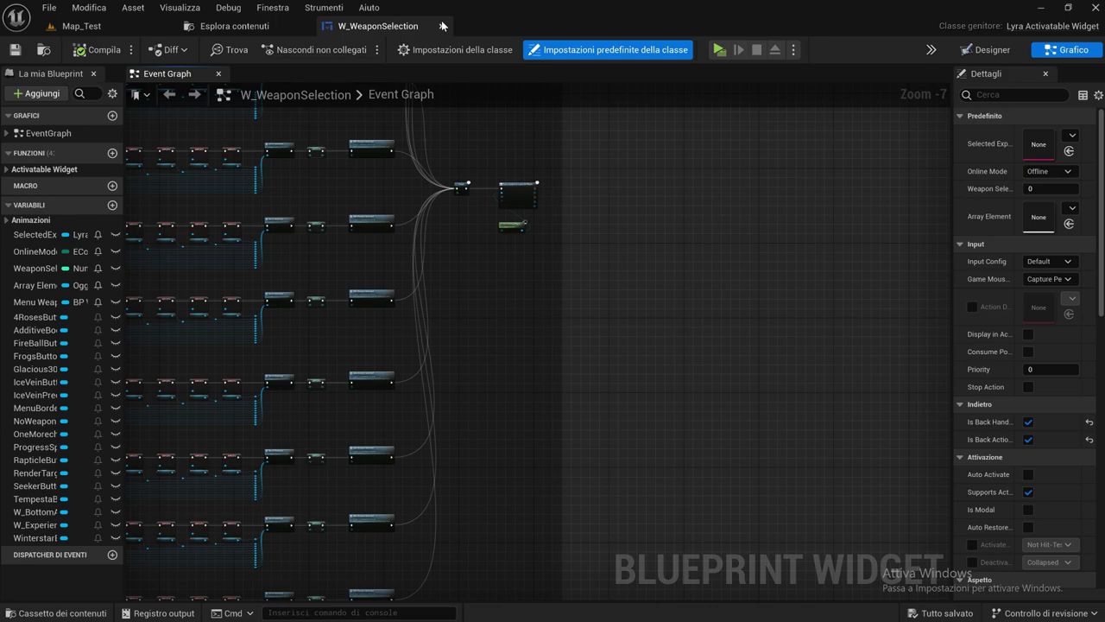
pyautogui.click(441, 26)
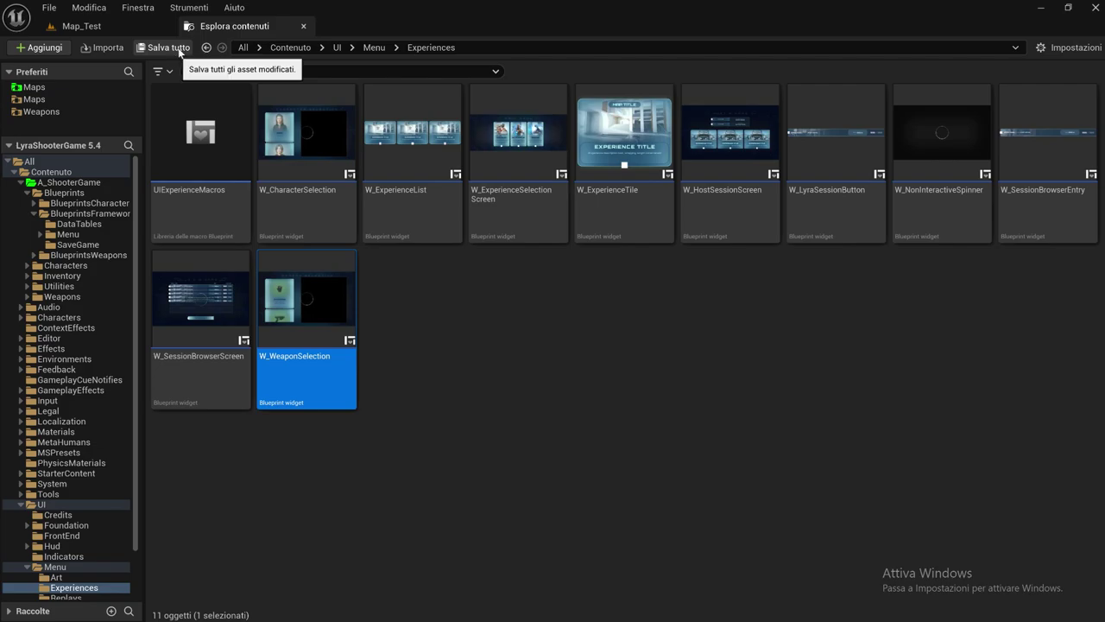
# Browse Contenuto > A_ShooterGame > Weapons and look through the Pistol_Meshes folder
pyautogui.click(270, 49)
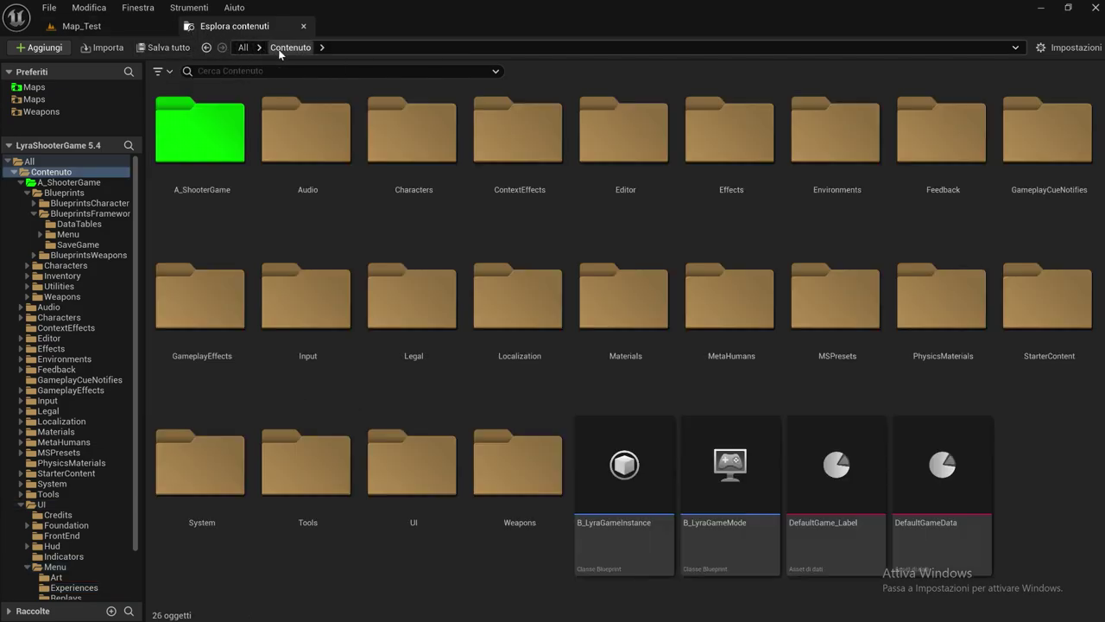
pyautogui.doubleClick(217, 131)
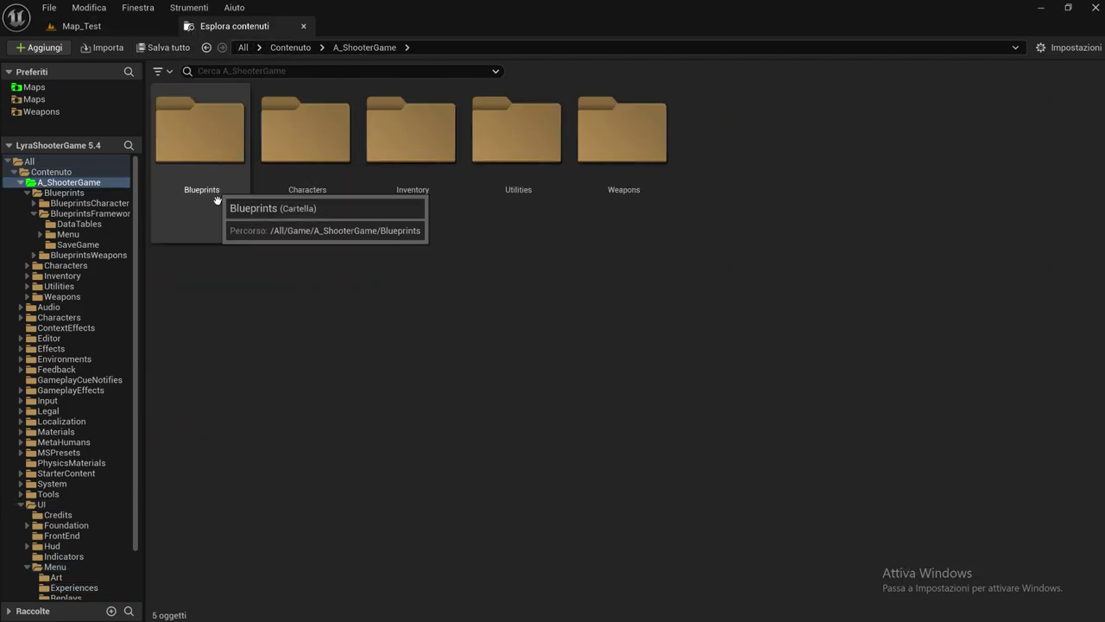
pyautogui.click(627, 208)
pyautogui.doubleClick(627, 208)
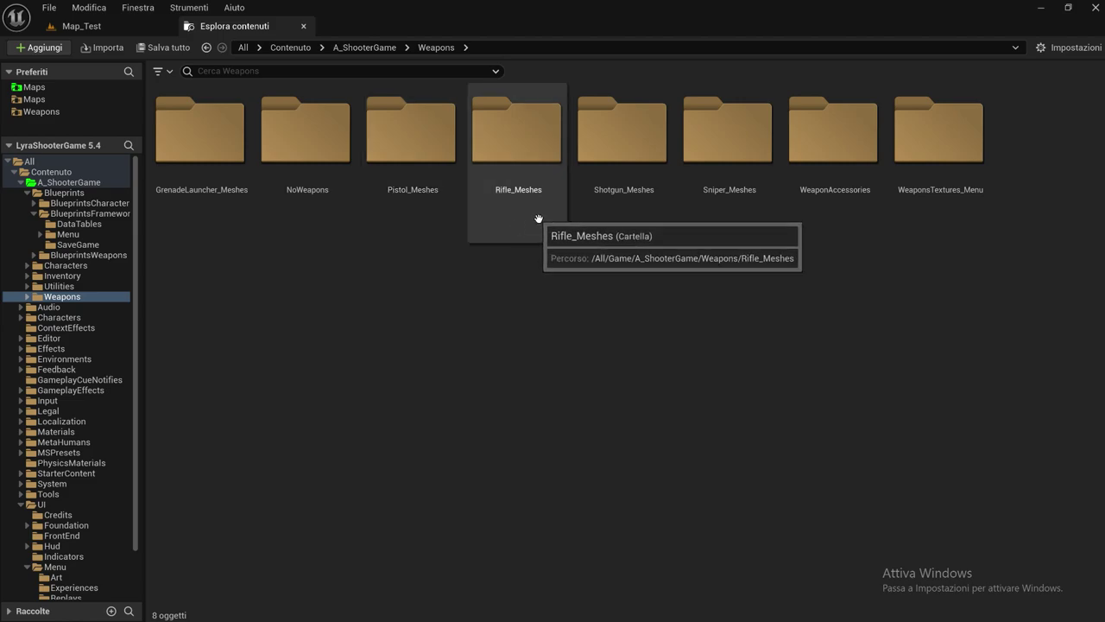
pyautogui.doubleClick(393, 190)
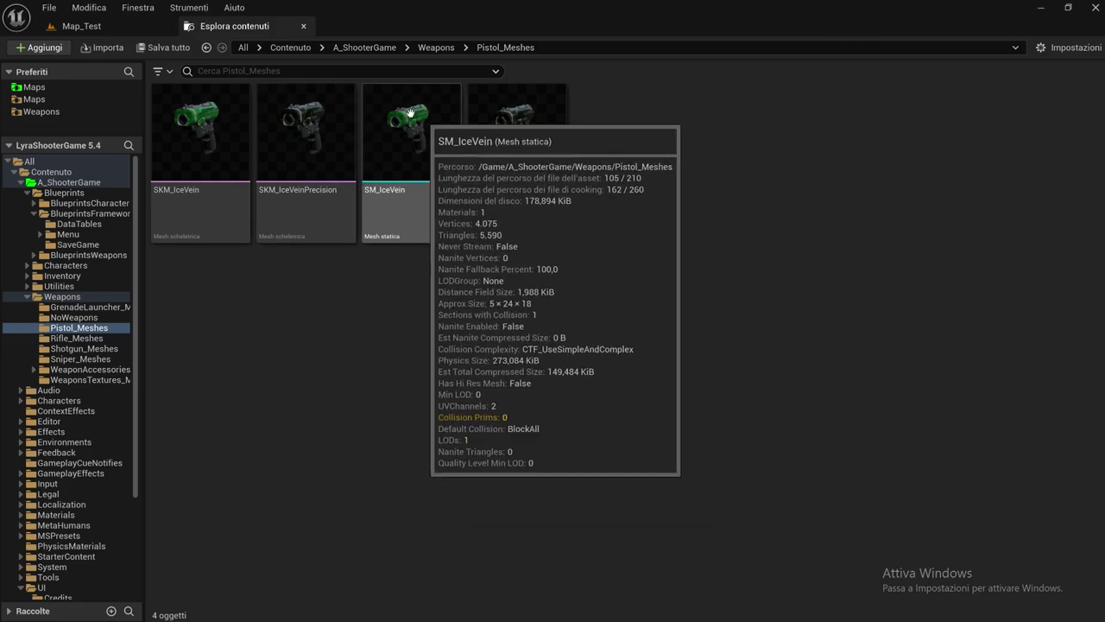
pyautogui.moveTo(292, 164)
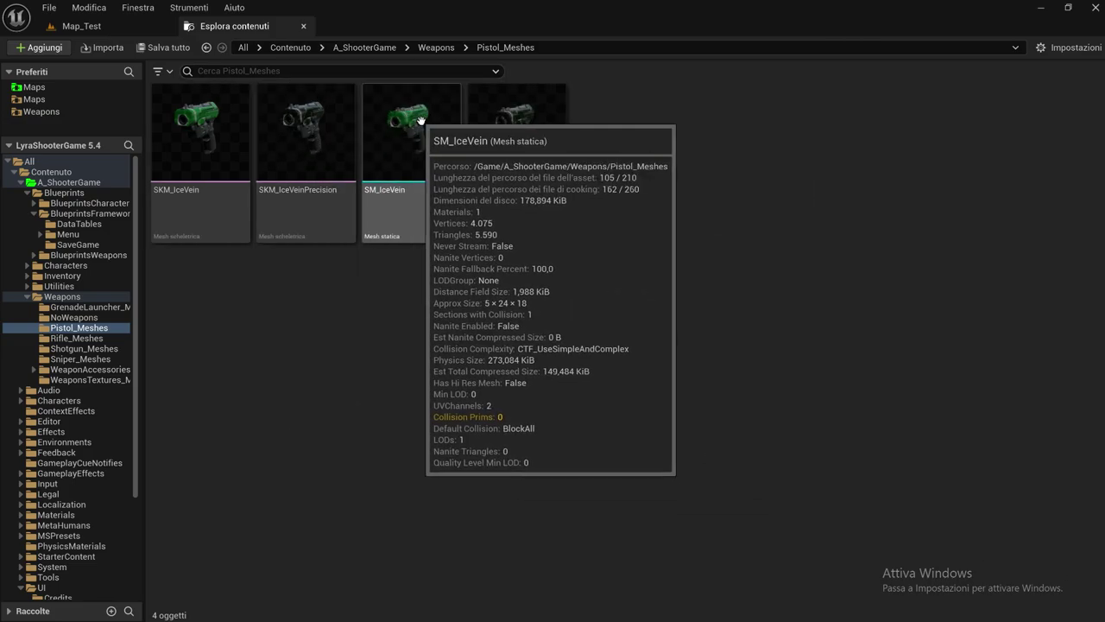
pyautogui.moveTo(518, 166)
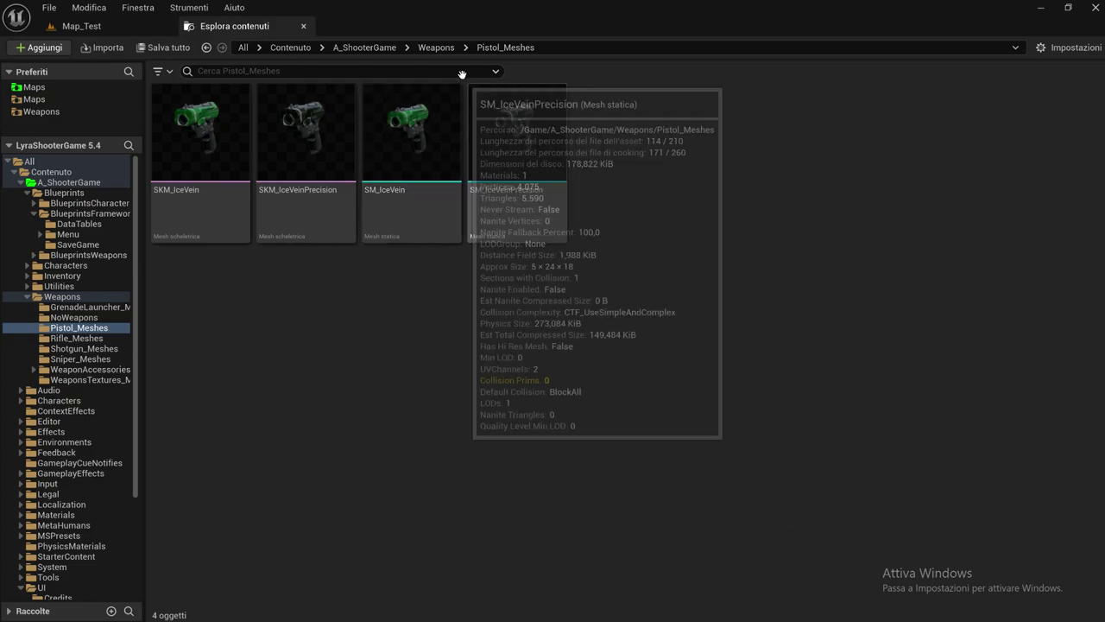
pyautogui.click(426, 48)
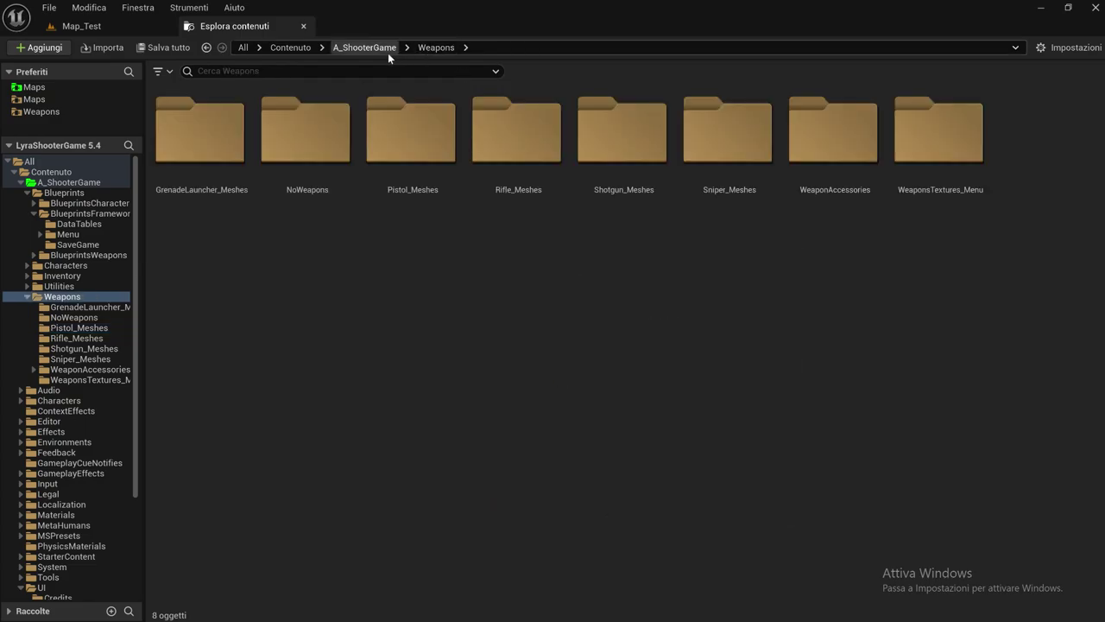
# Open SM_Glacious300 from the Rifle_Meshes folder in the mesh editor
pyautogui.doubleClick(503, 189)
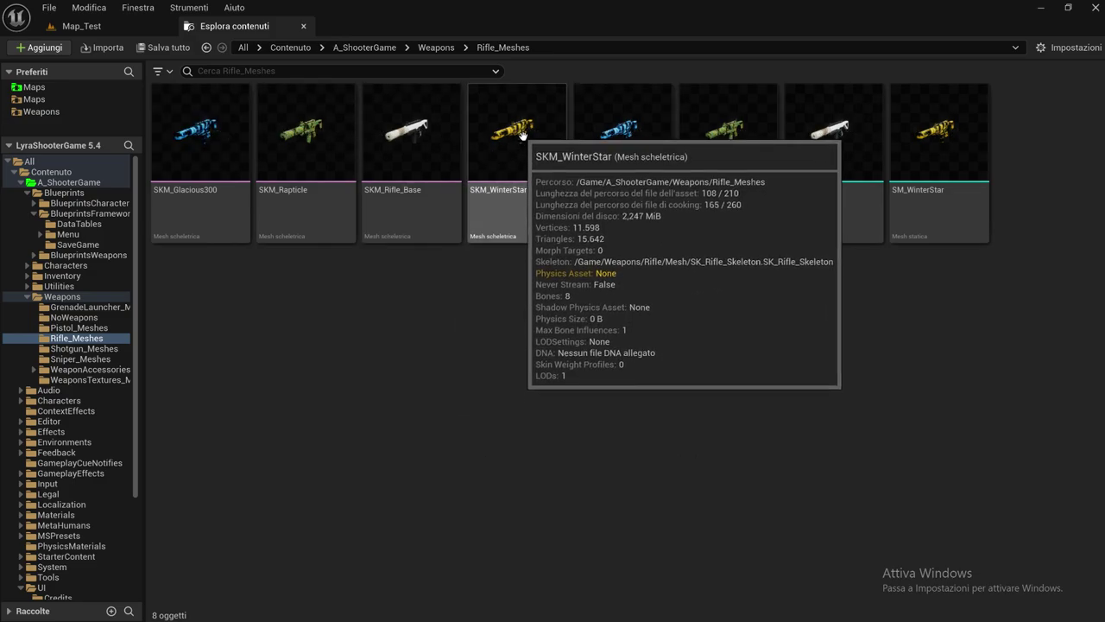
pyautogui.click(601, 142)
pyautogui.doubleClick(601, 137)
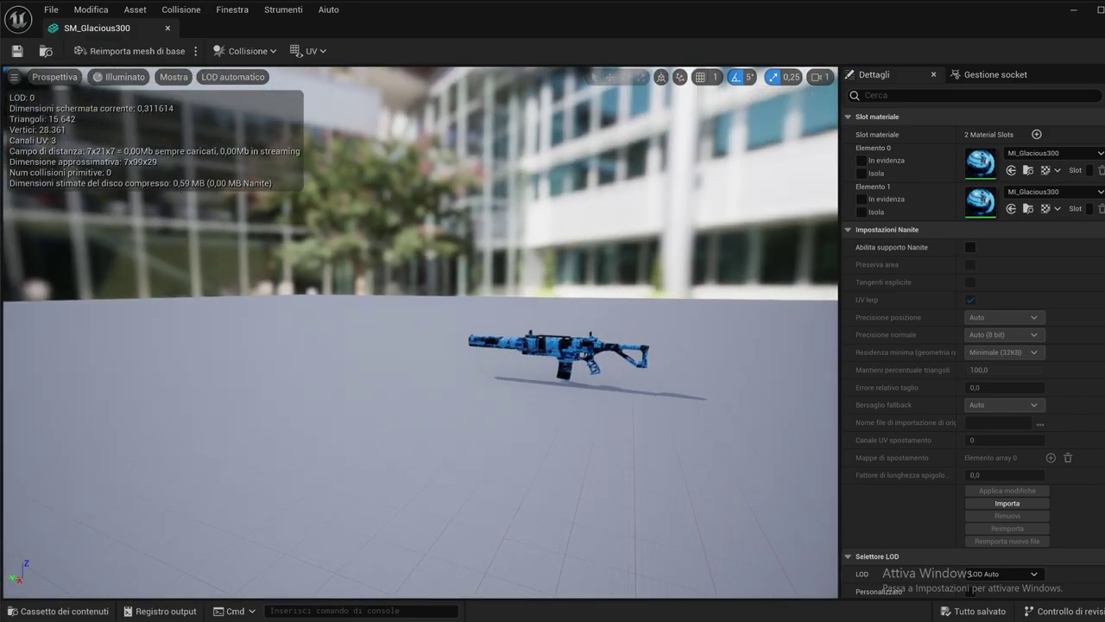
# Orbit around the blue SM_Glacious300 rifle, close it, and open the Sniper_Meshes folder
pyautogui.moveTo(319, 112); pyautogui.dragTo(329, 113)
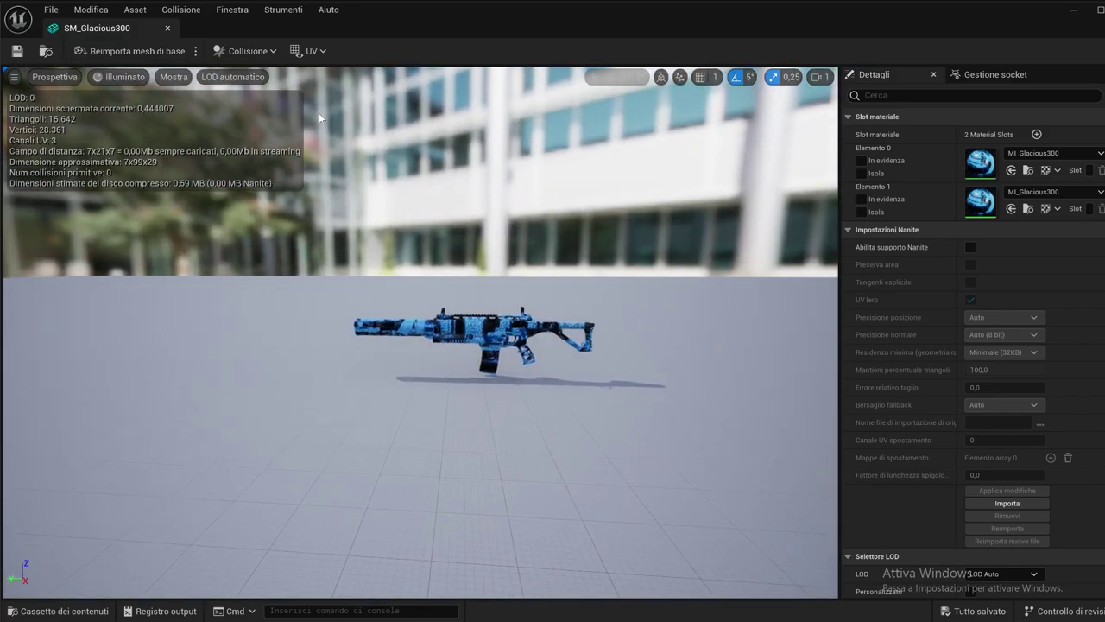
pyautogui.click(168, 28)
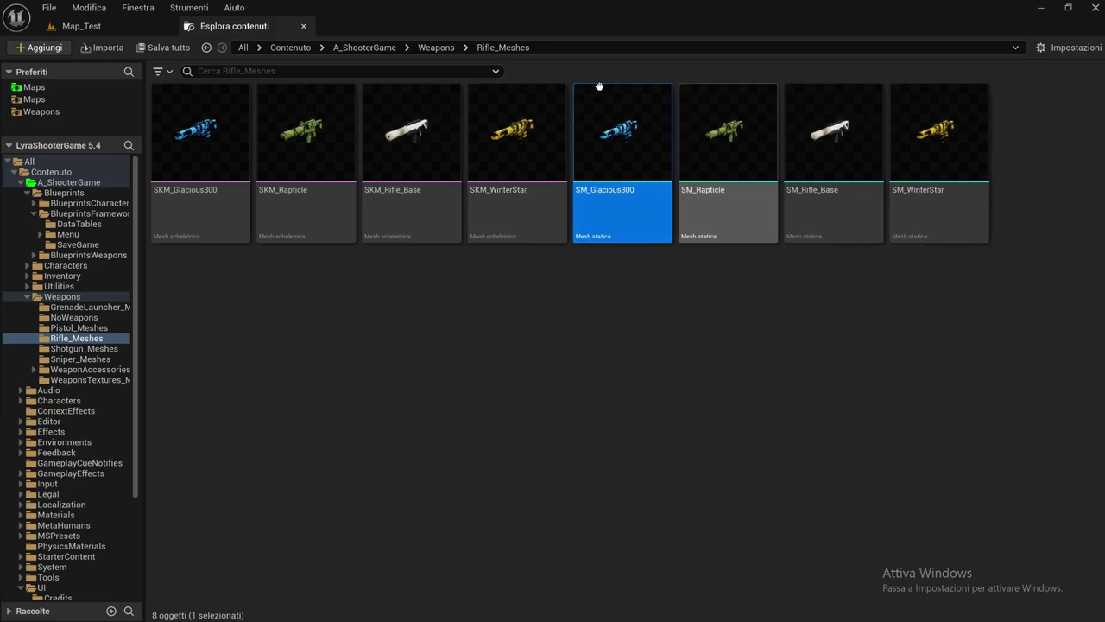
pyautogui.click(436, 47)
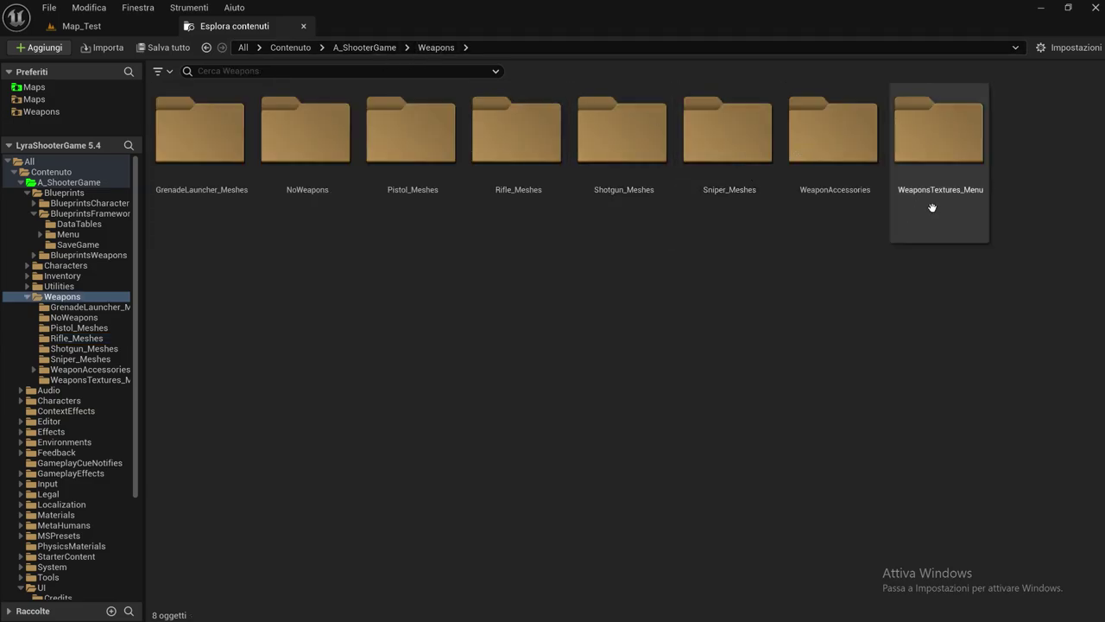
pyautogui.doubleClick(728, 147)
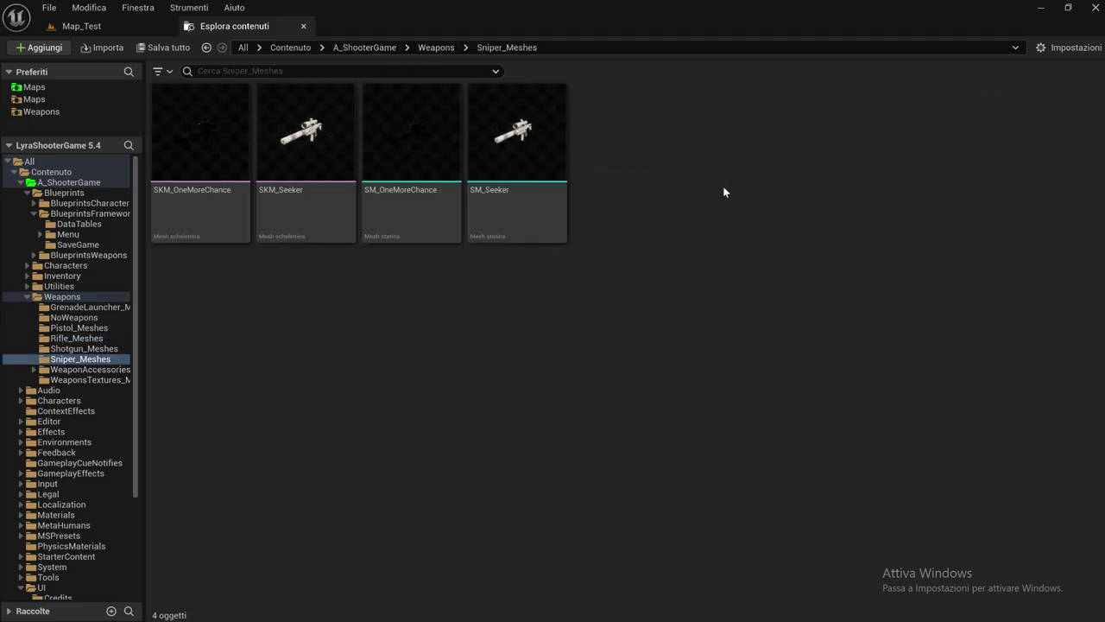
# Inspect the SM_Seeker sniper mesh from the side, then close its editor
pyautogui.doubleClick(514, 162)
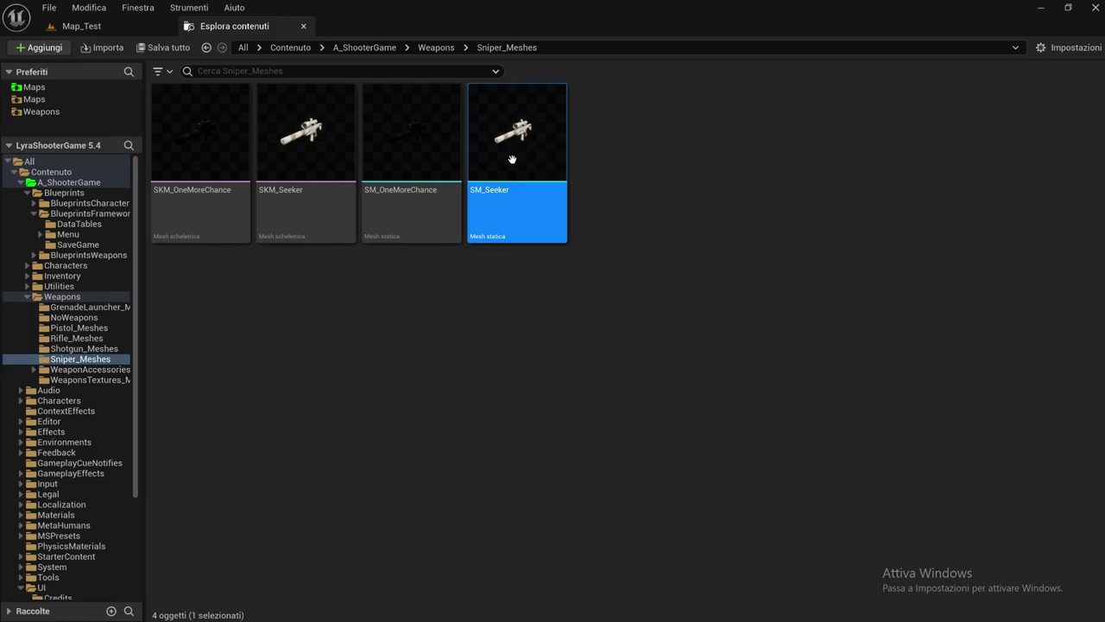
pyautogui.moveTo(514, 162); pyautogui.dragTo(513, 162)
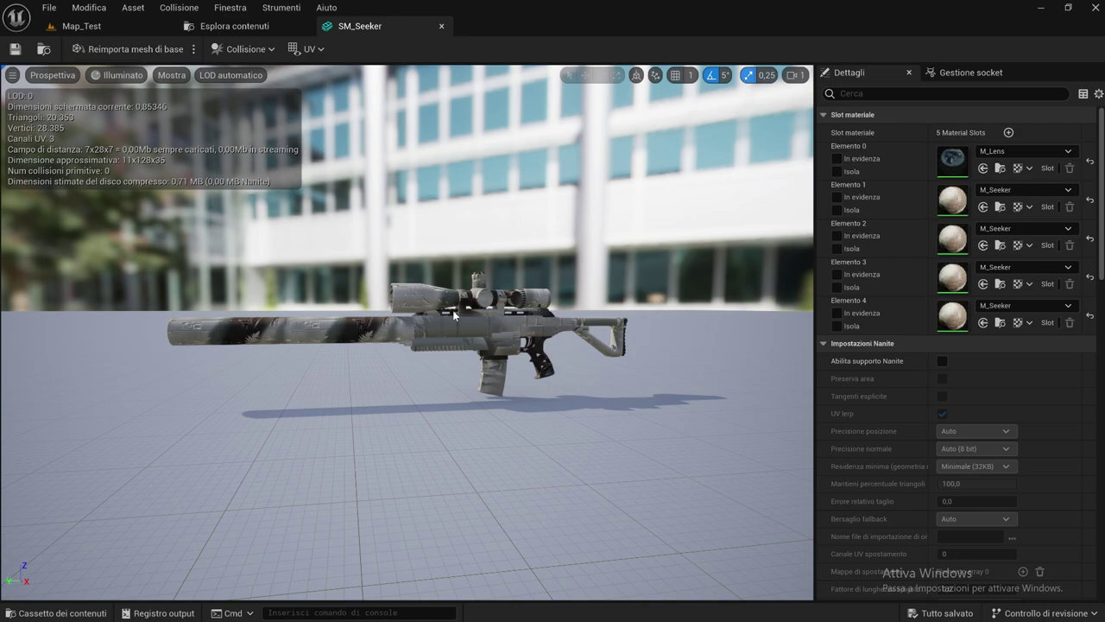
pyautogui.click(439, 25)
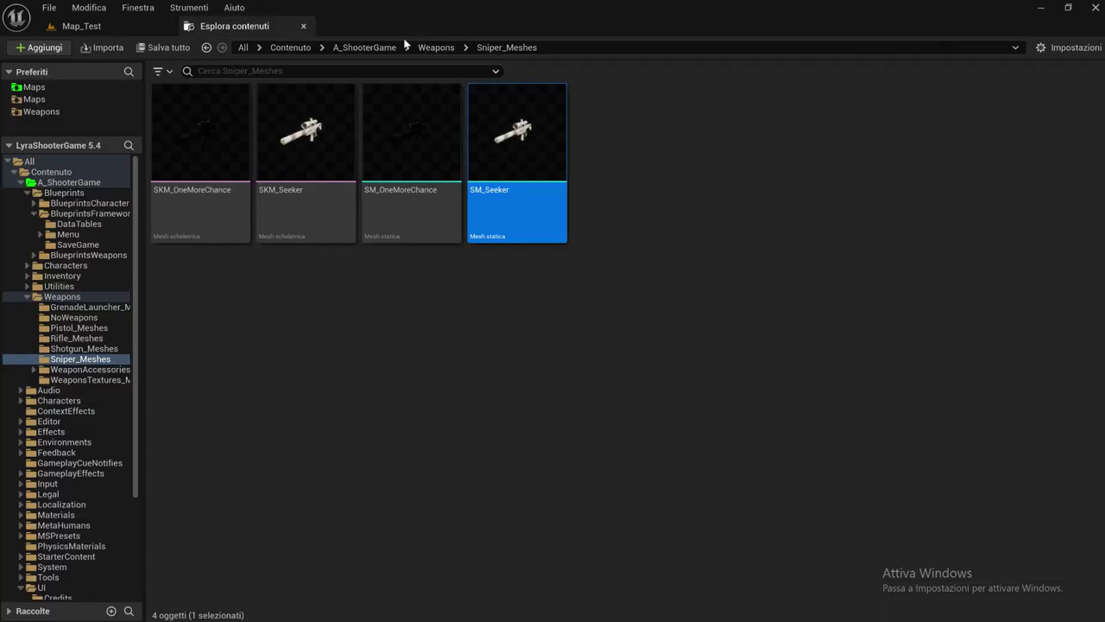
# Browse to A_ShooterGame/Blueprints/BlueprintsWeapons/Weapons/Snipers/Seeker and open the B_Seeker blueprint
pyautogui.click(304, 51)
pyautogui.doubleClick(242, 117)
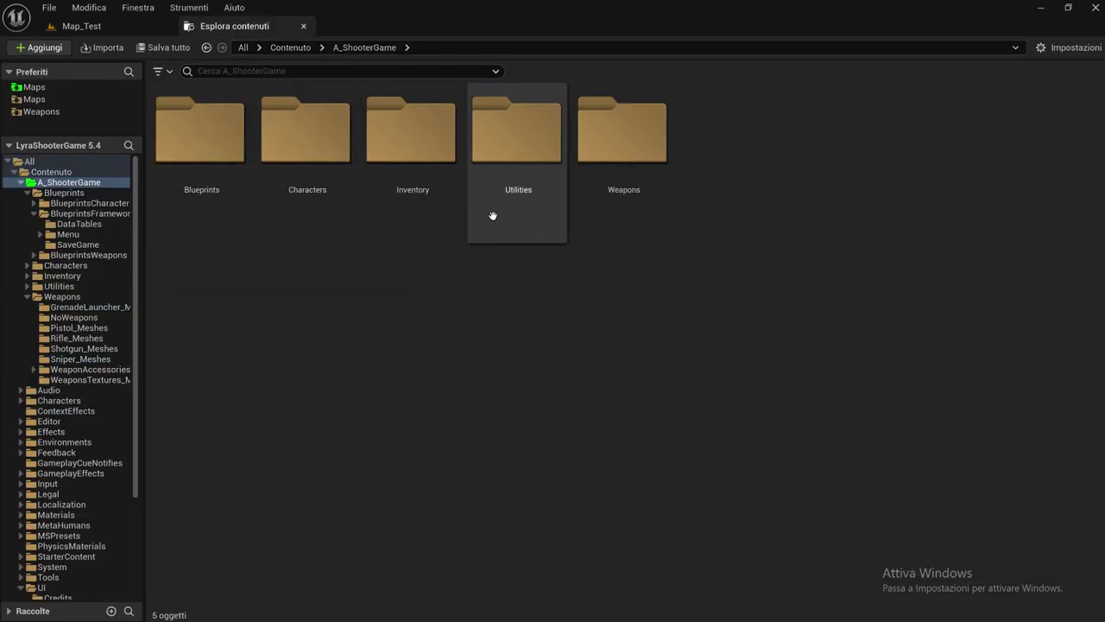
pyautogui.doubleClick(217, 192)
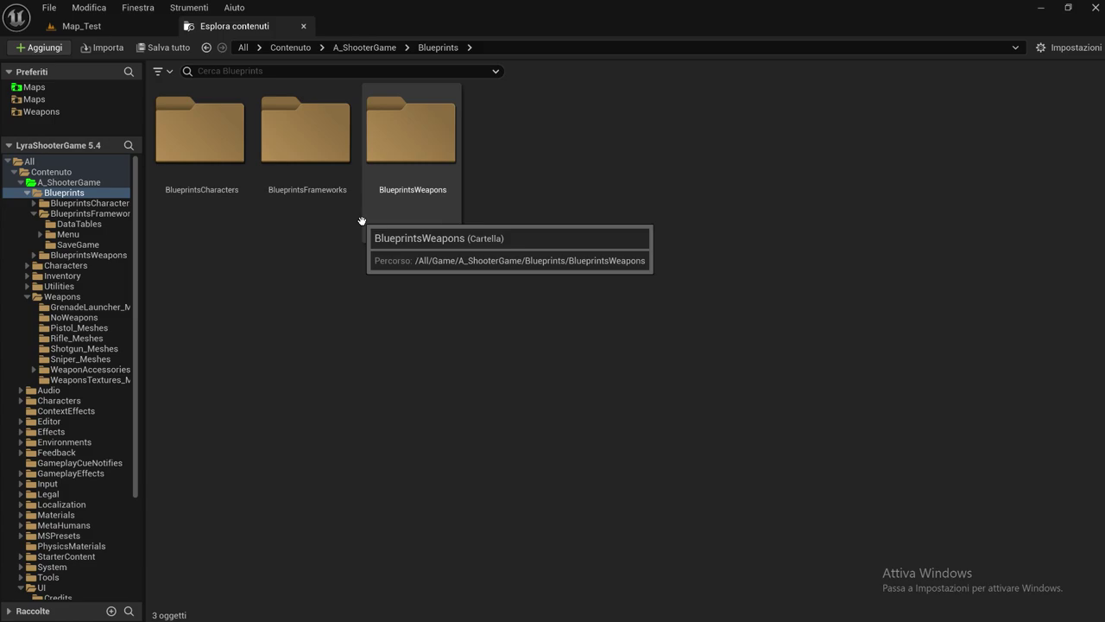
pyautogui.doubleClick(405, 203)
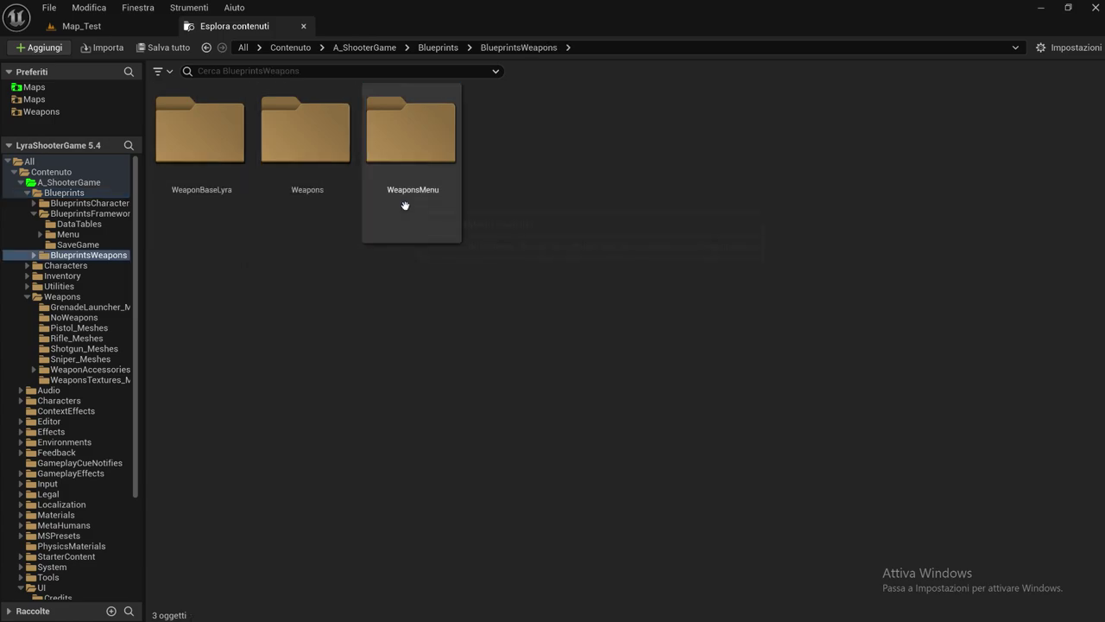
pyautogui.doubleClick(319, 213)
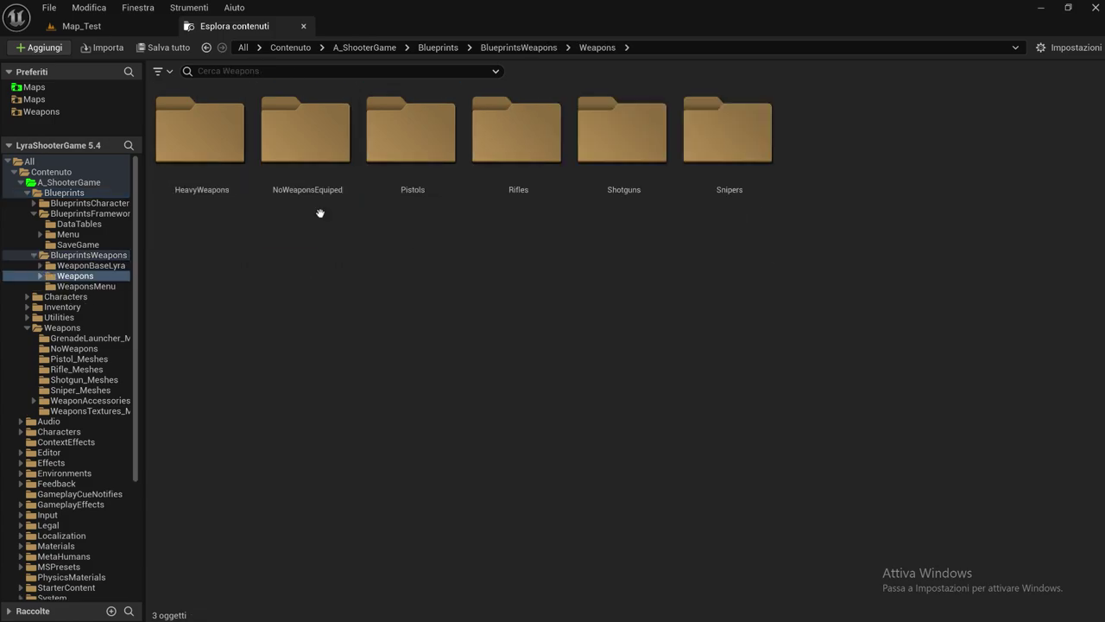
pyautogui.doubleClick(714, 195)
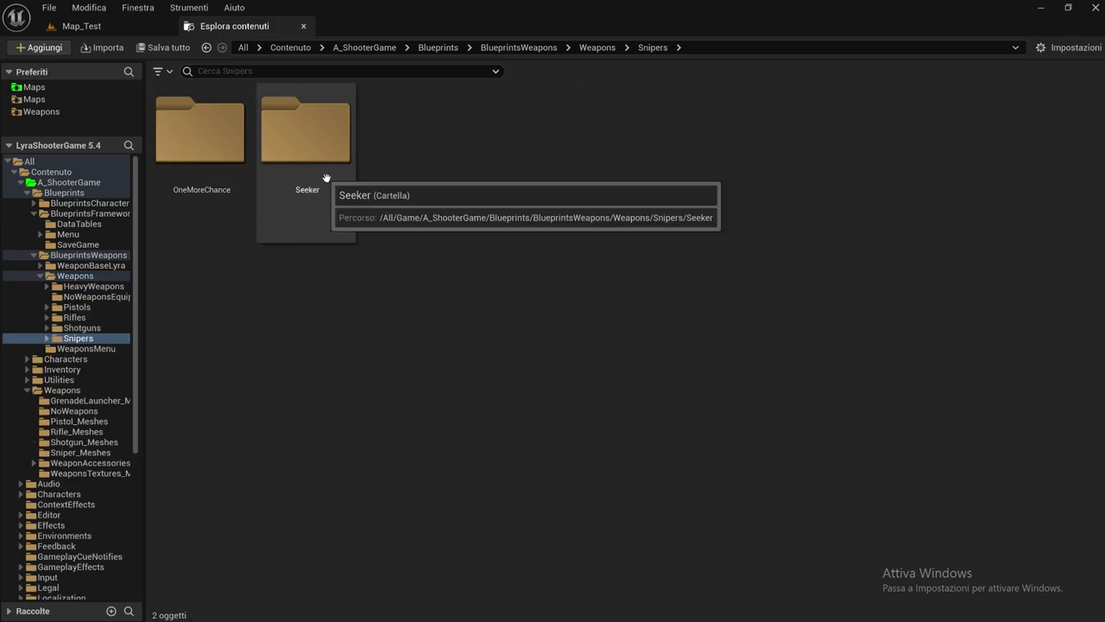
pyautogui.doubleClick(326, 177)
pyautogui.click(312, 177)
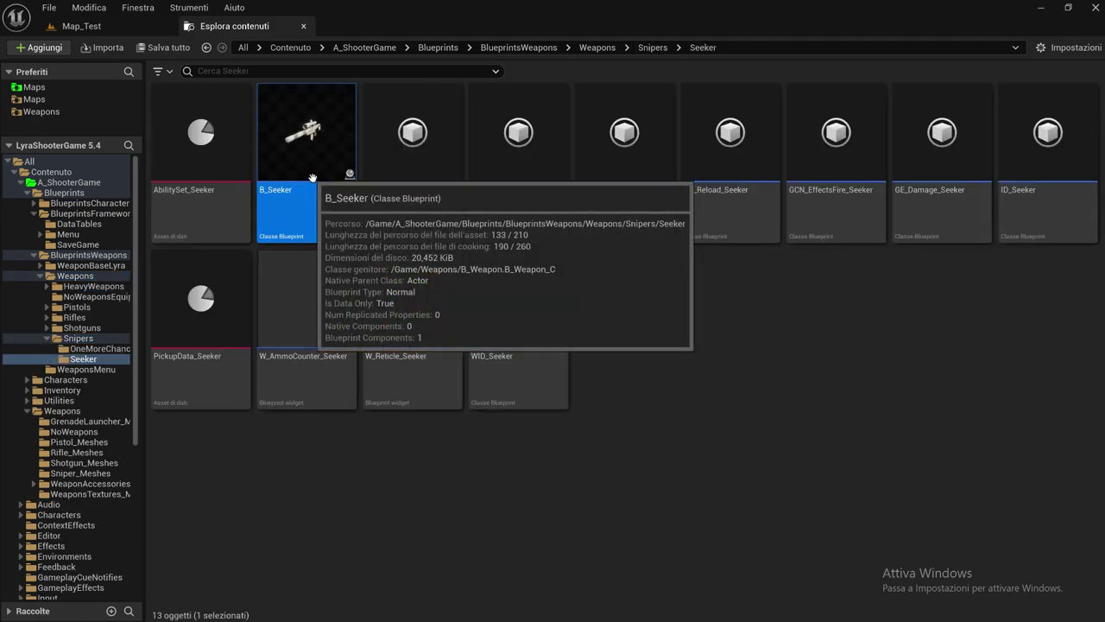
pyautogui.doubleClick(312, 178)
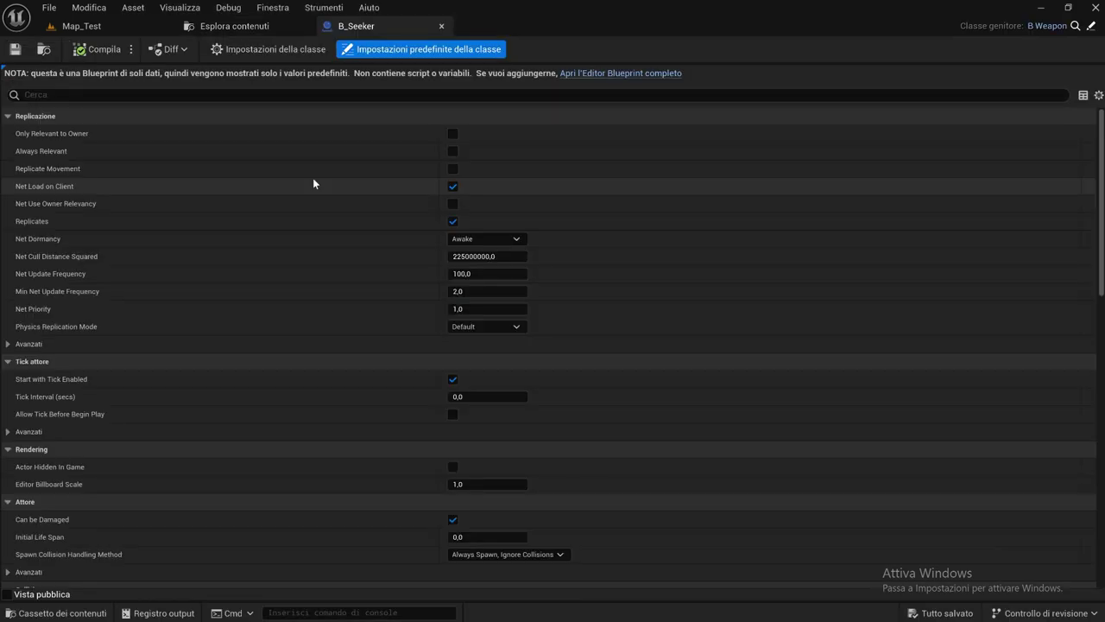
# Switch B_Seeker to the full Blueprint editor and preview its SKM_Seeker SkeletalMesh side-on
pyautogui.click(633, 75)
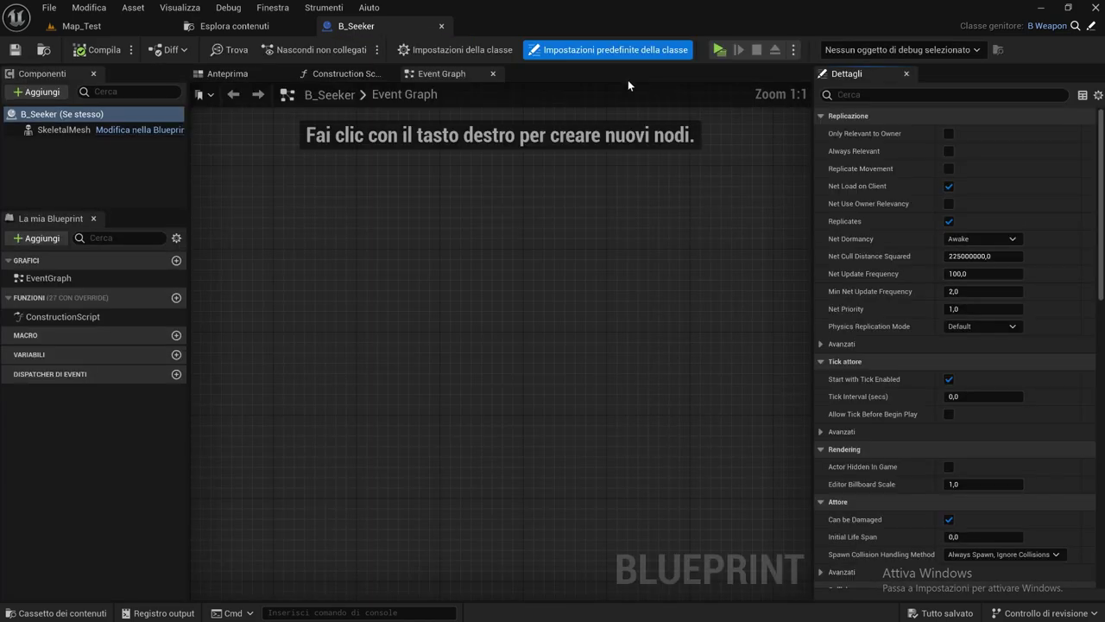
pyautogui.click(62, 130)
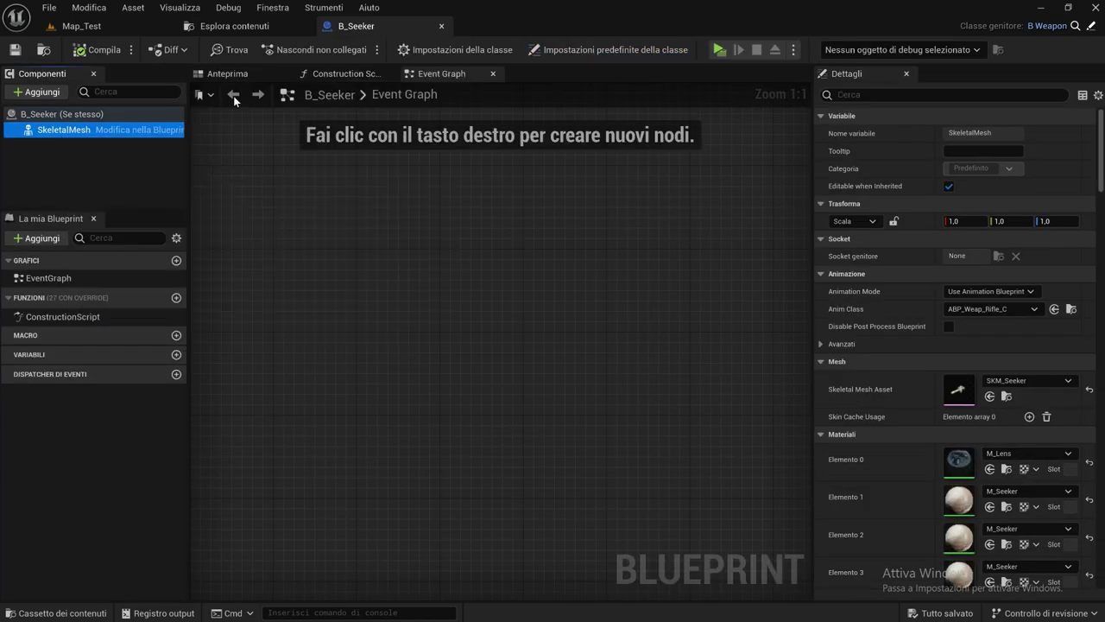
pyautogui.click(239, 73)
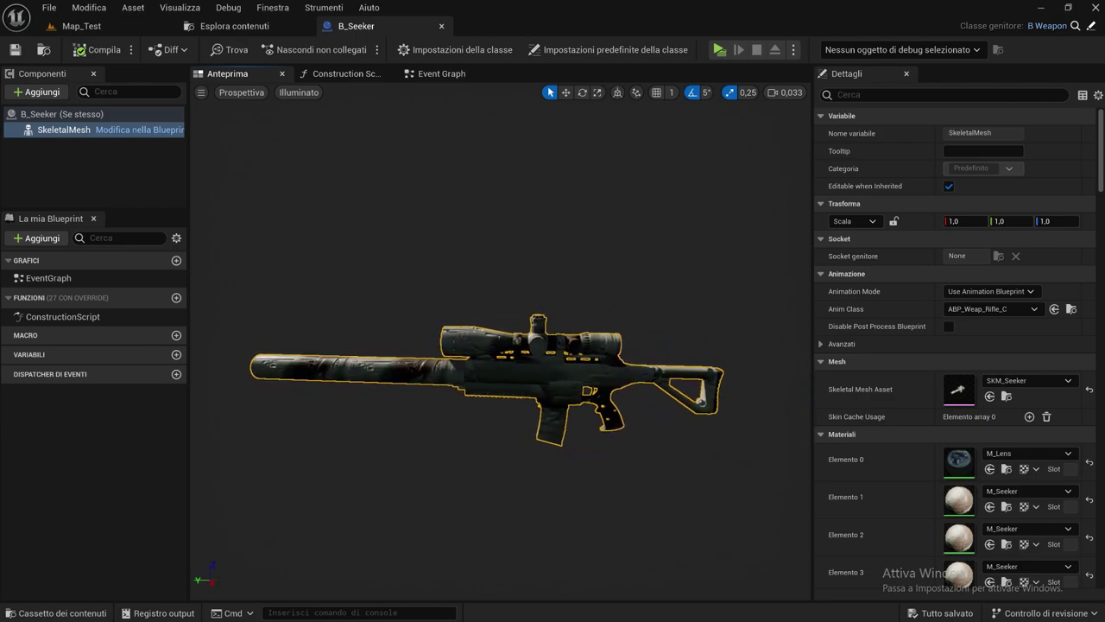
pyautogui.moveTo(476, 308); pyautogui.dragTo(476, 308)
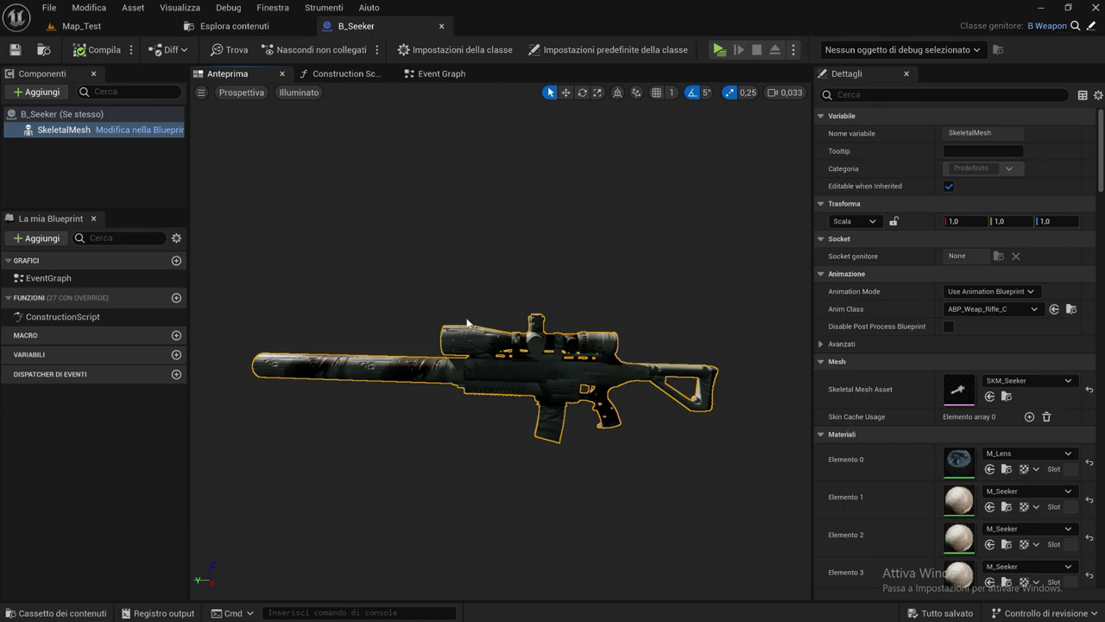
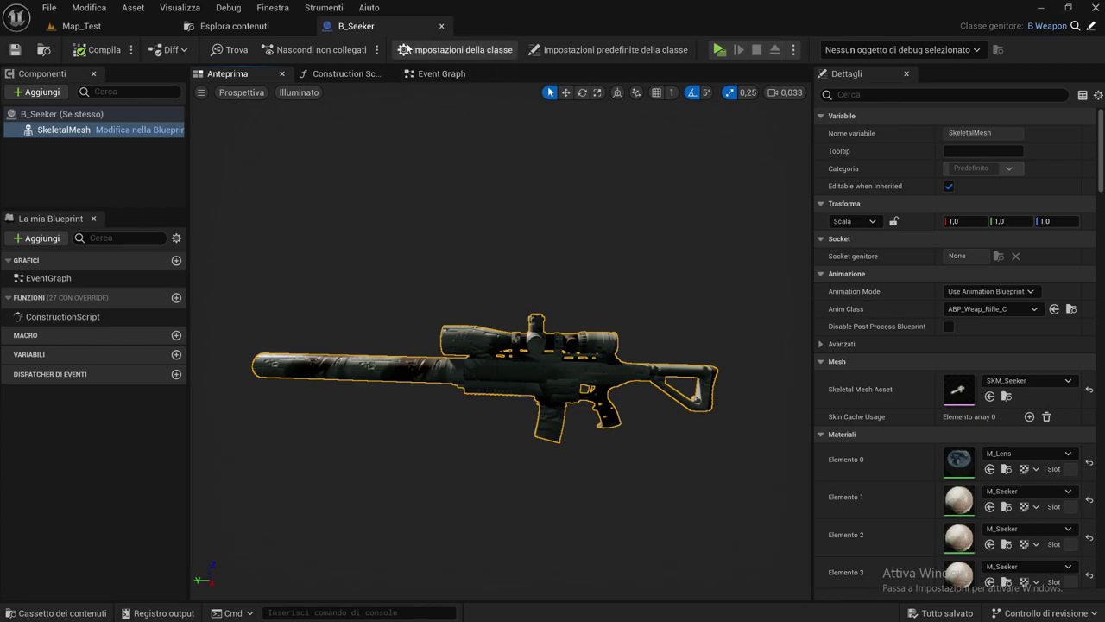
# Close B_Seeker and open UI_Scope from WeaponAccessories > WeaponScopes > CrossHair_PNG
pyautogui.click(441, 26)
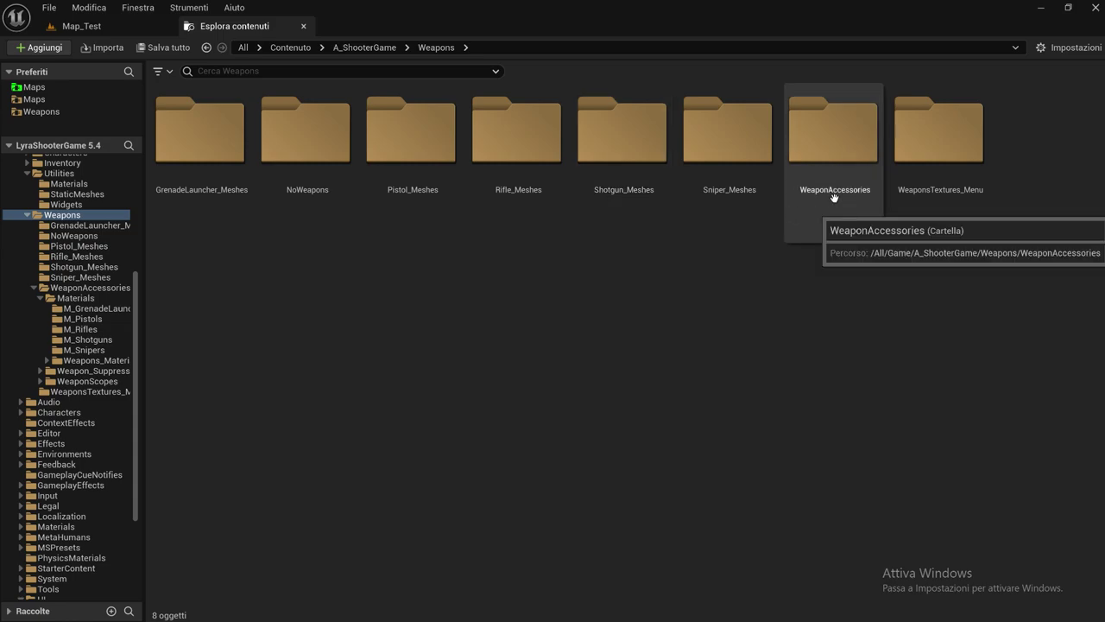
pyautogui.doubleClick(856, 208)
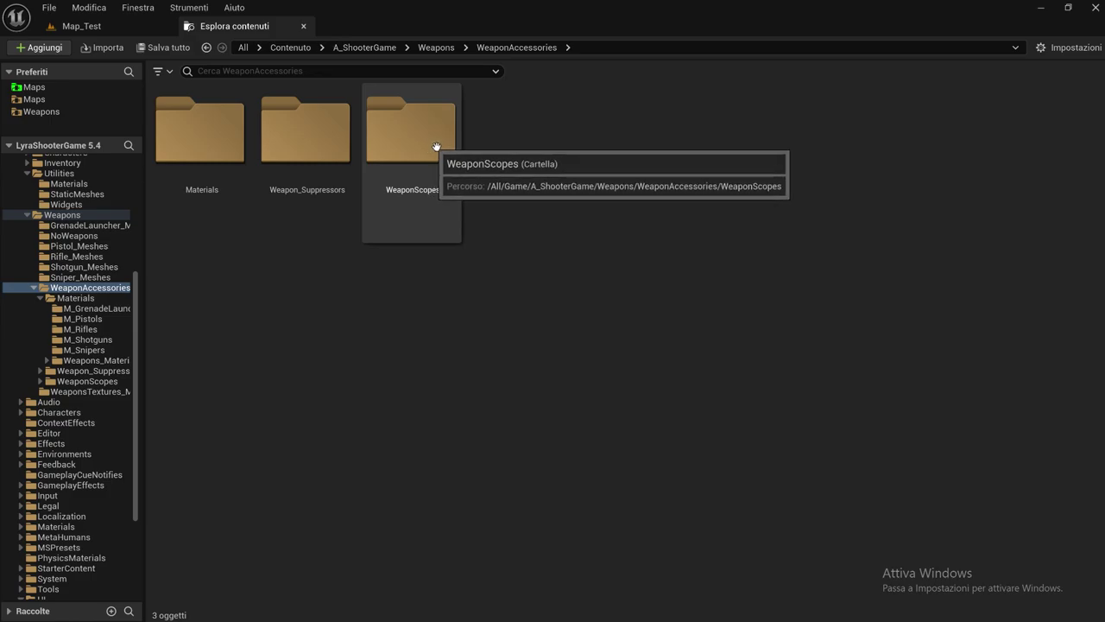
pyautogui.doubleClick(424, 205)
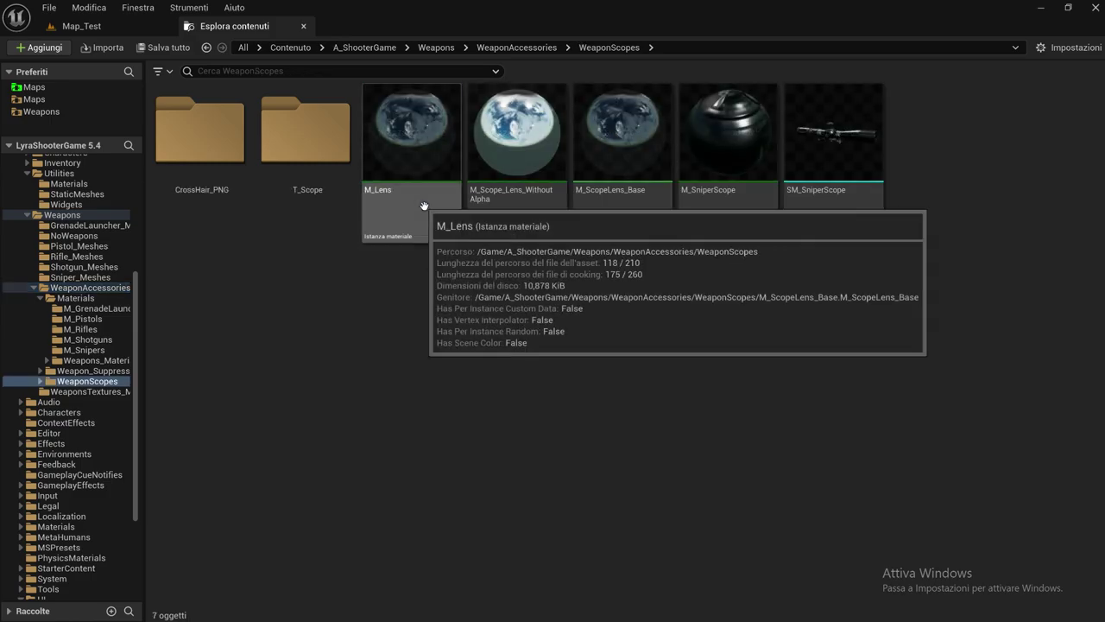
pyautogui.doubleClick(216, 221)
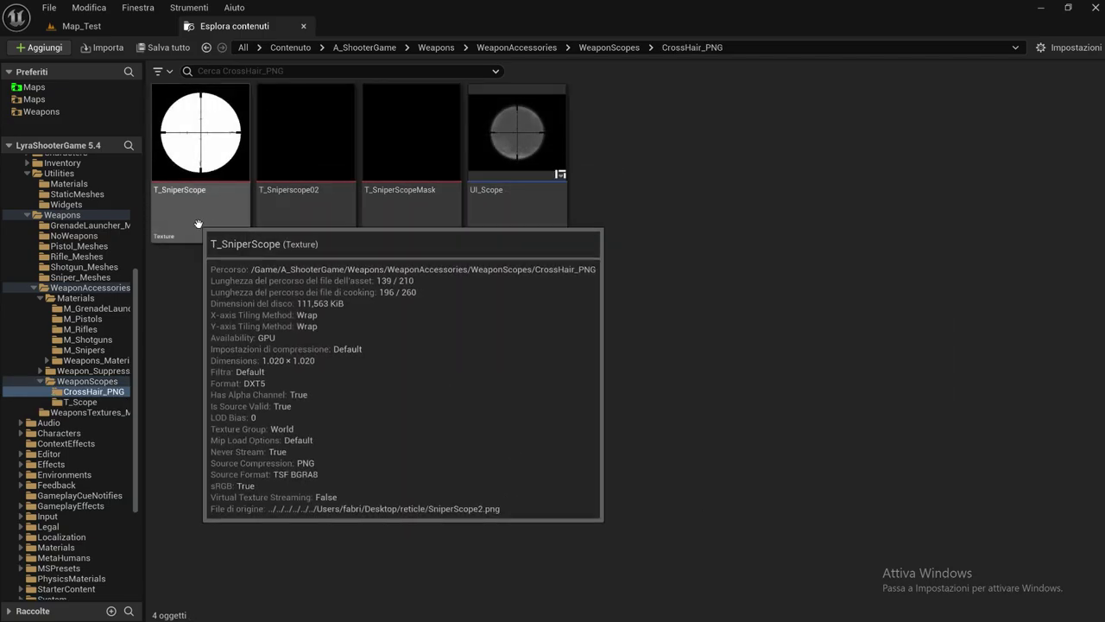
pyautogui.moveTo(203, 198)
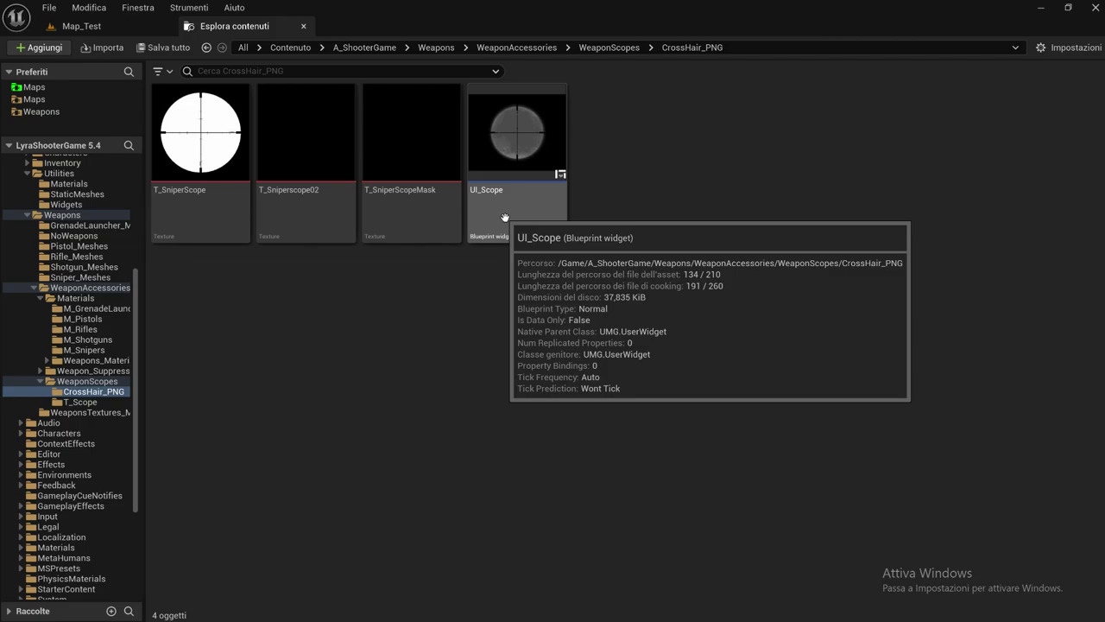
pyautogui.doubleClick(506, 225)
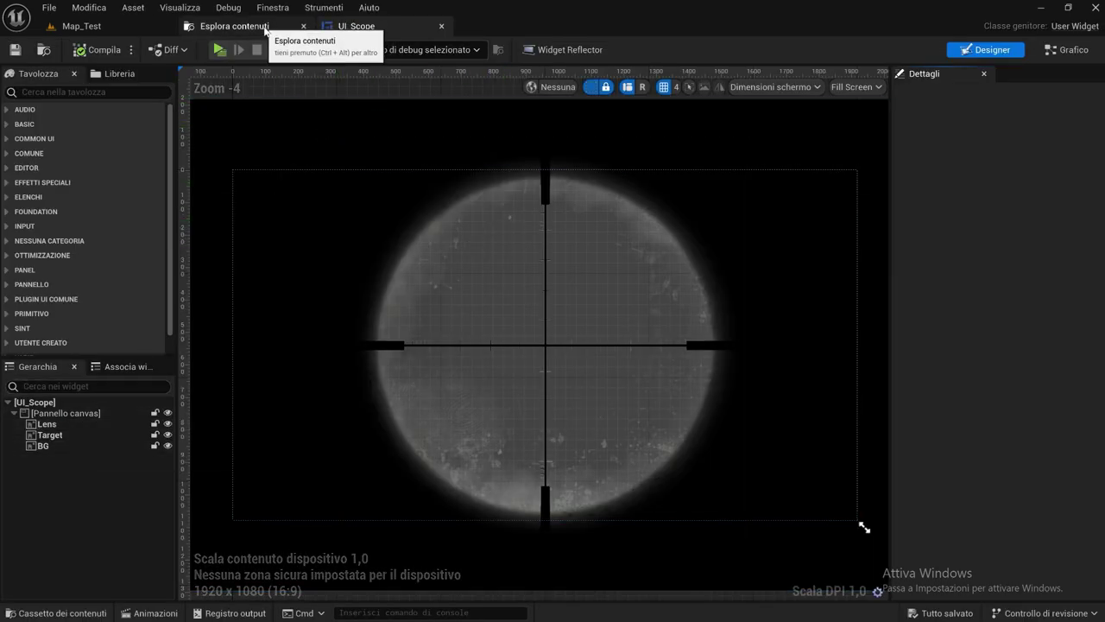
# Inspect UI_Scope's Lens and BG layers and its event graph, then close the widget
pyautogui.click(66, 425)
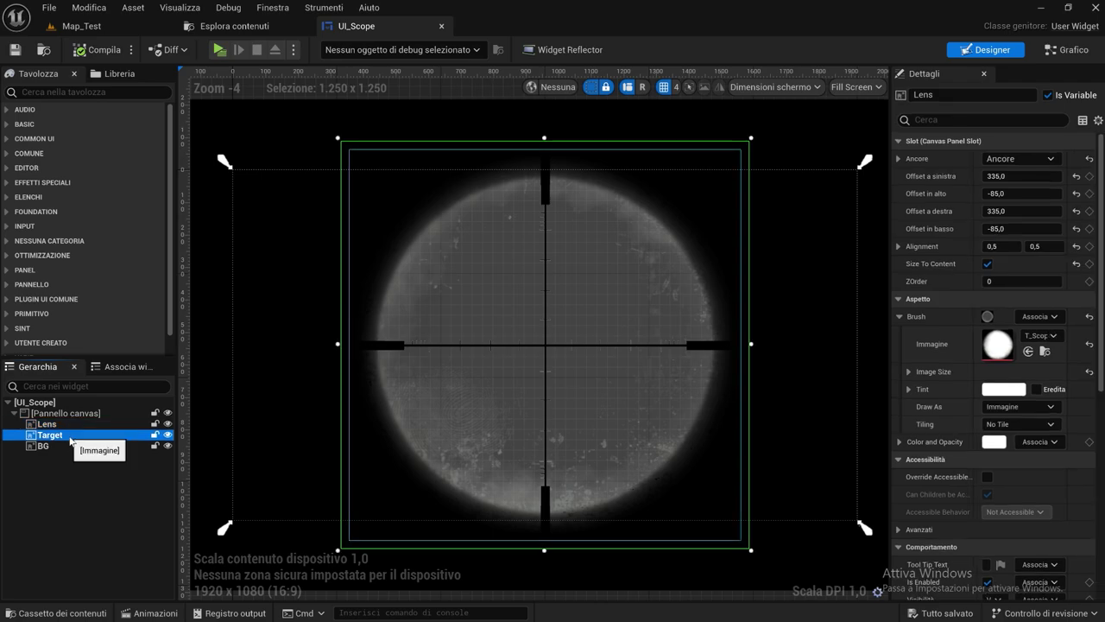
pyautogui.click(67, 445)
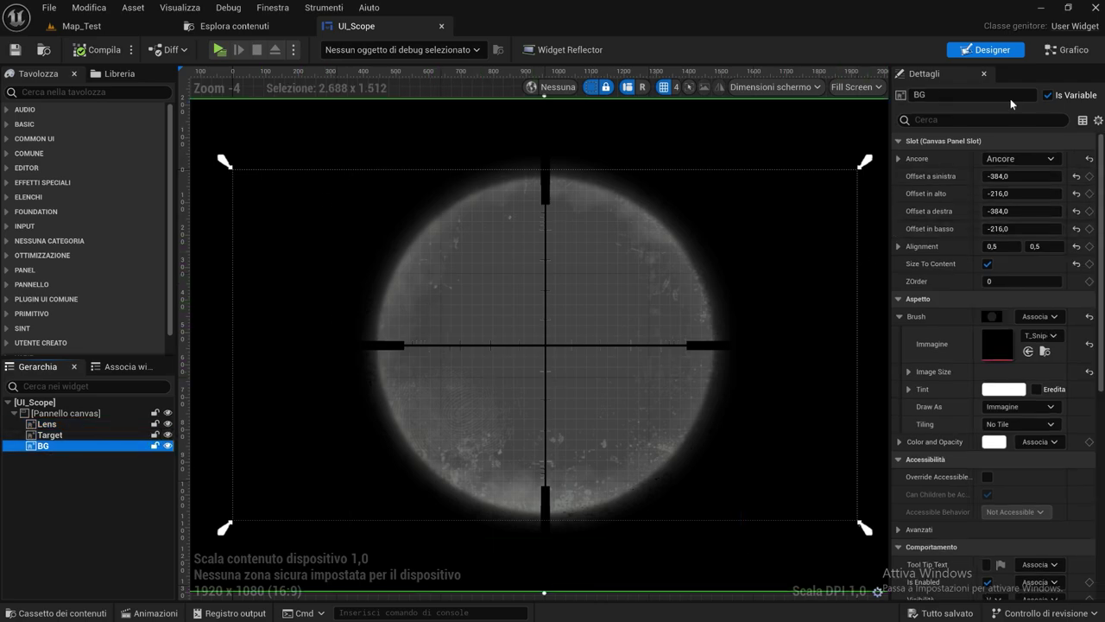
pyautogui.click(1068, 50)
pyautogui.scroll(-3, 529, 192)
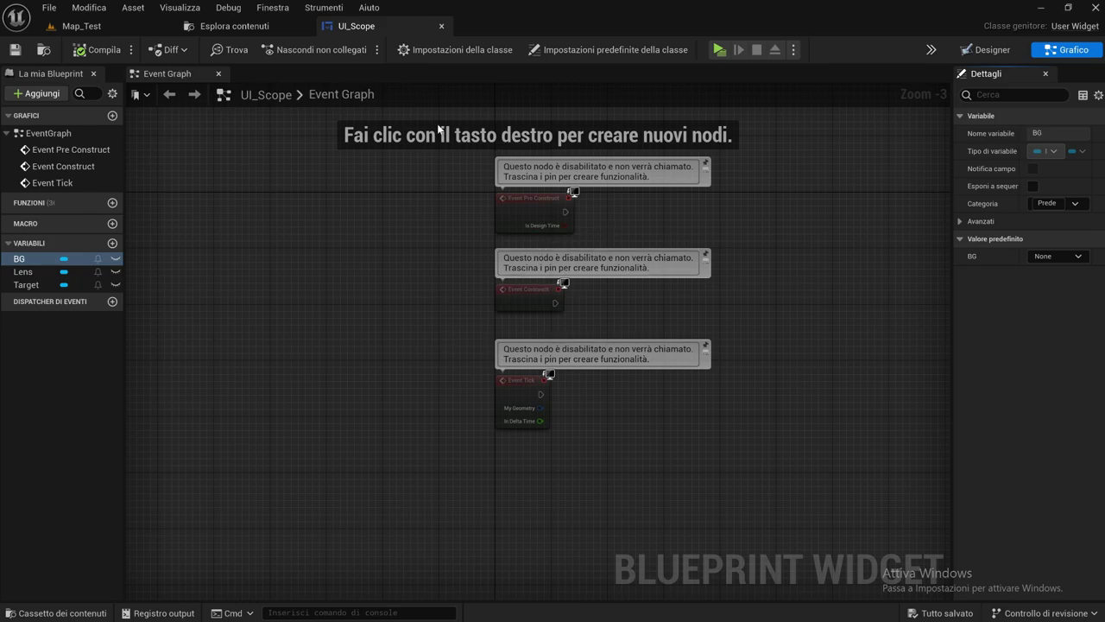
pyautogui.click(441, 27)
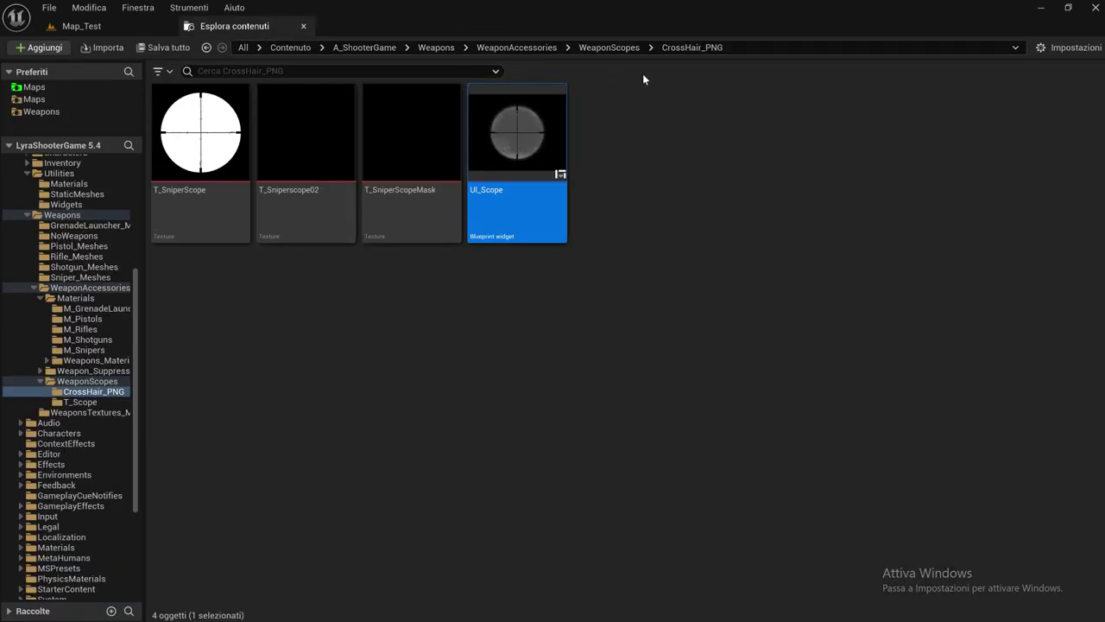
# Browse the T_Scope textures, then open the SM_SniperScope mesh from WeaponScopes
pyautogui.click(631, 50)
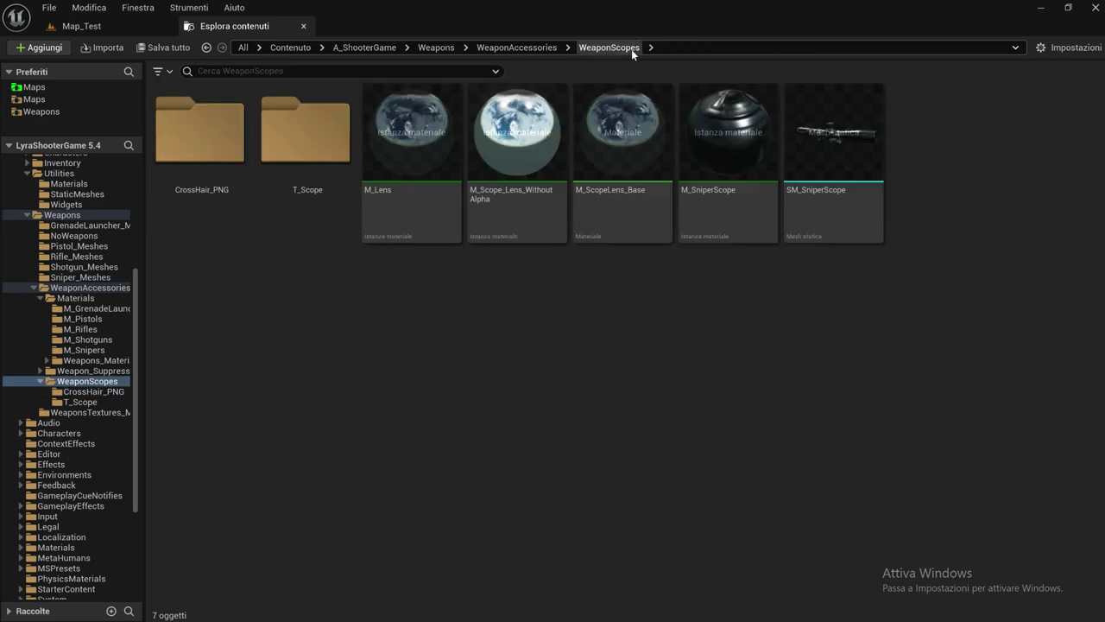
pyautogui.doubleClick(314, 184)
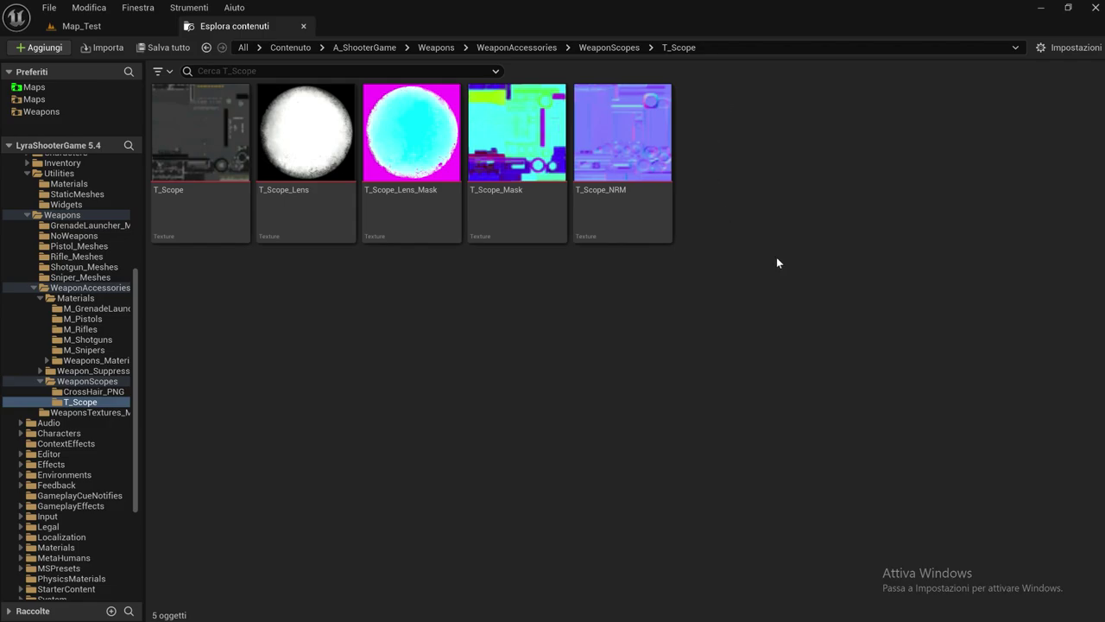
pyautogui.click(623, 49)
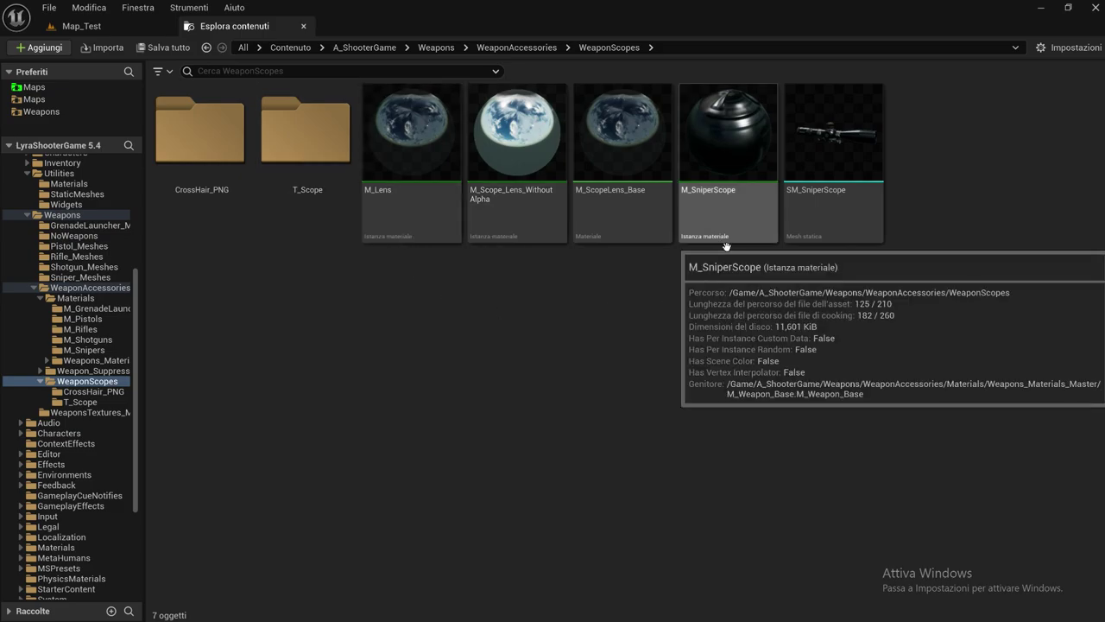
pyautogui.click(856, 217)
pyautogui.doubleClick(856, 216)
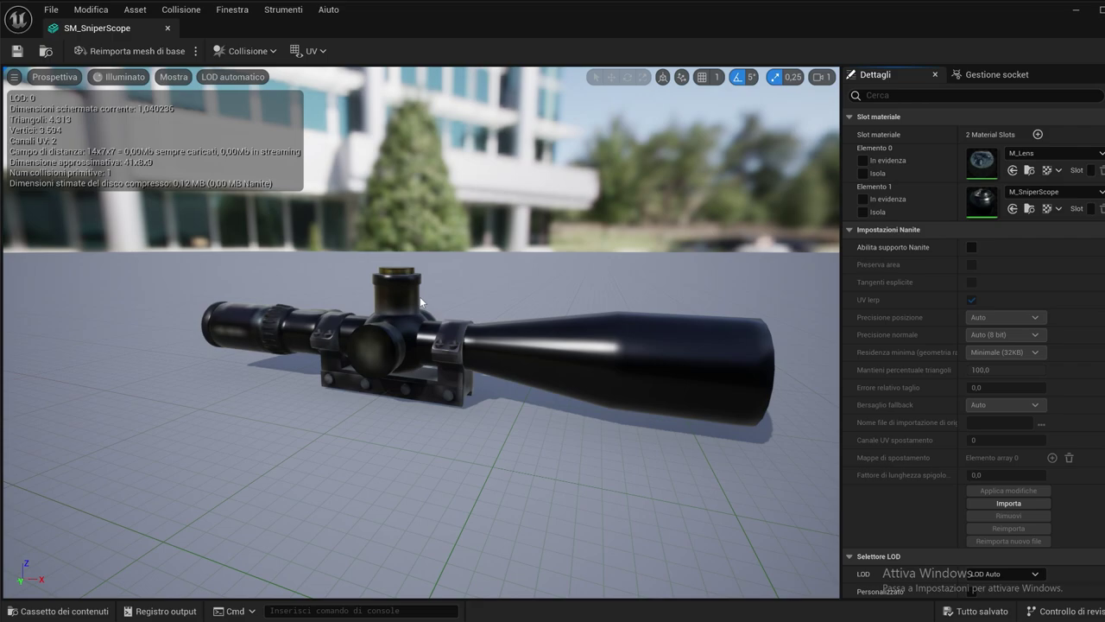
# Orbit to view the SM_SniperScope mesh side-on, then close its editor
pyautogui.moveTo(496, 293); pyautogui.dragTo(497, 363)
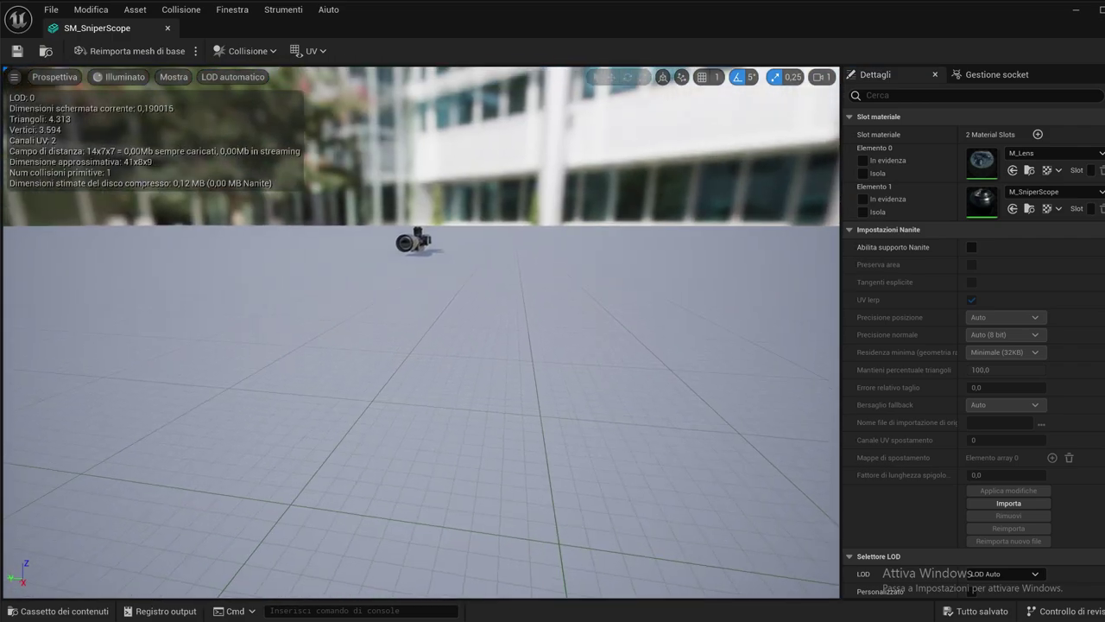
pyautogui.moveTo(496, 363)
pyautogui.mouseDown(button='right')
pyautogui.moveTo(518, 432)
pyautogui.moveTo(495, 286)
pyautogui.mouseUp(button='right')
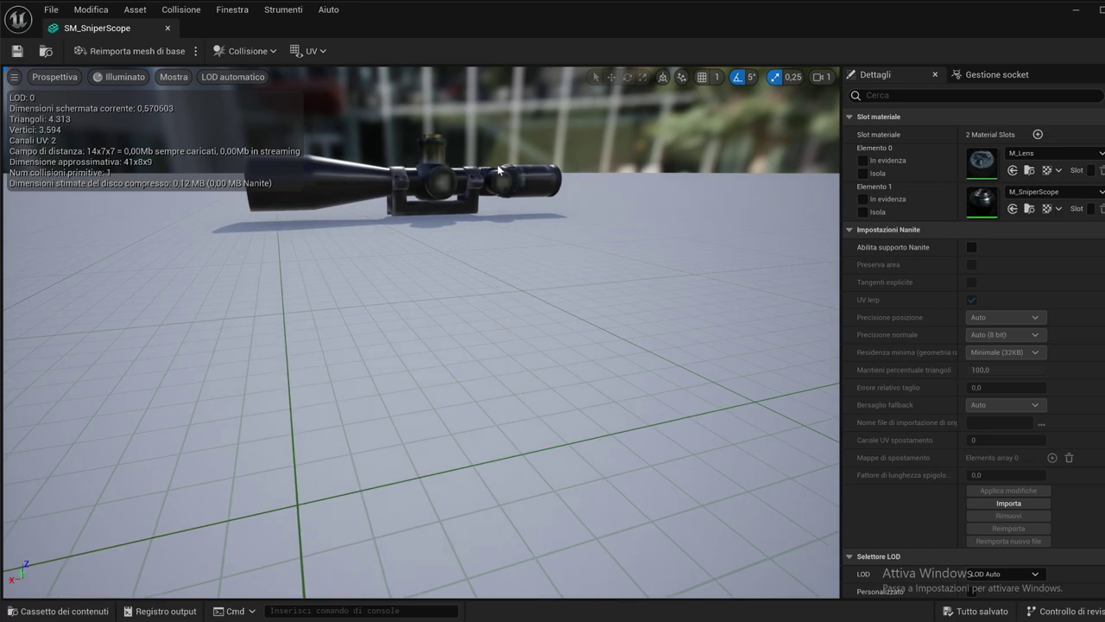
pyautogui.click(168, 28)
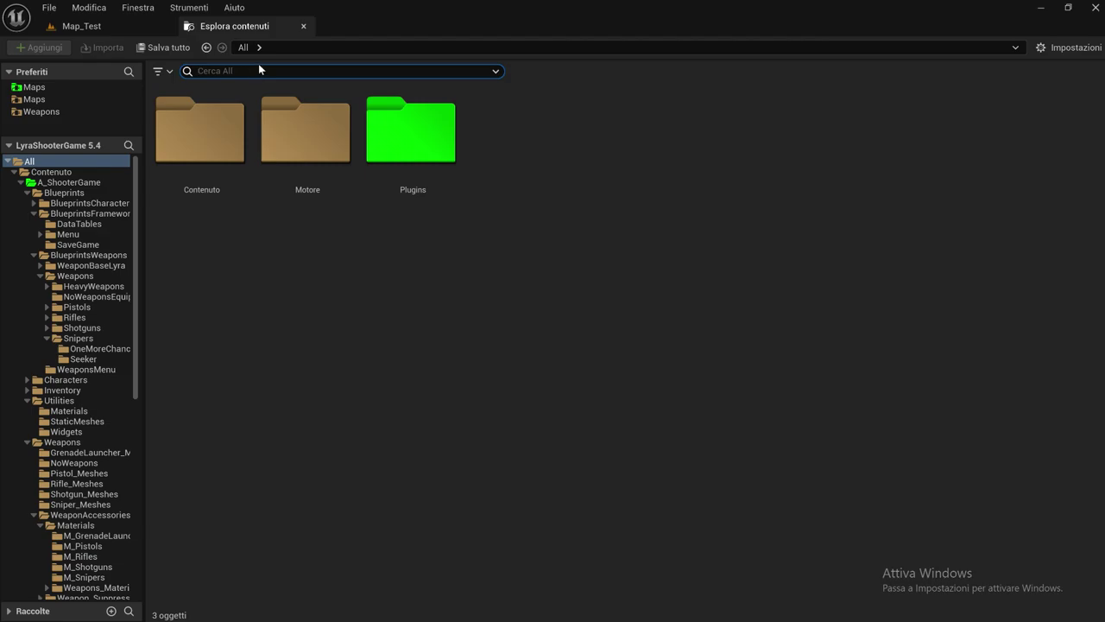
# Search the Content Browser for 'ga_ads'
pyautogui.write('ga')
pyautogui.write('_a')
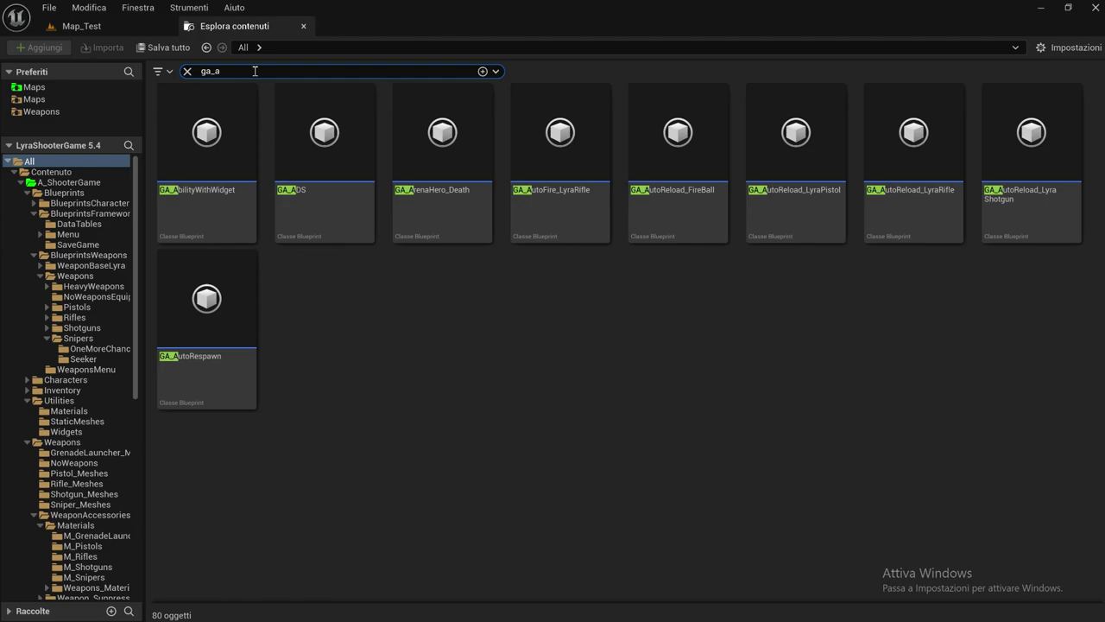
pyautogui.write('ds')
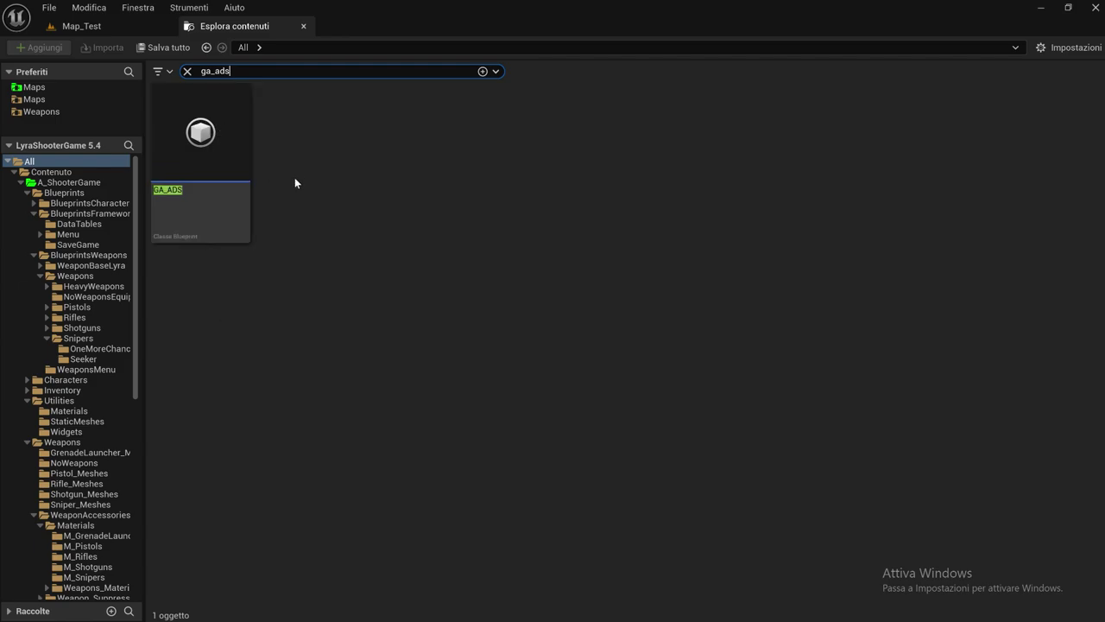
# Open GA_ADS and frame its Event Graph to show the start of both event chains
pyautogui.doubleClick(202, 188)
pyautogui.scroll(1, 275, 198)
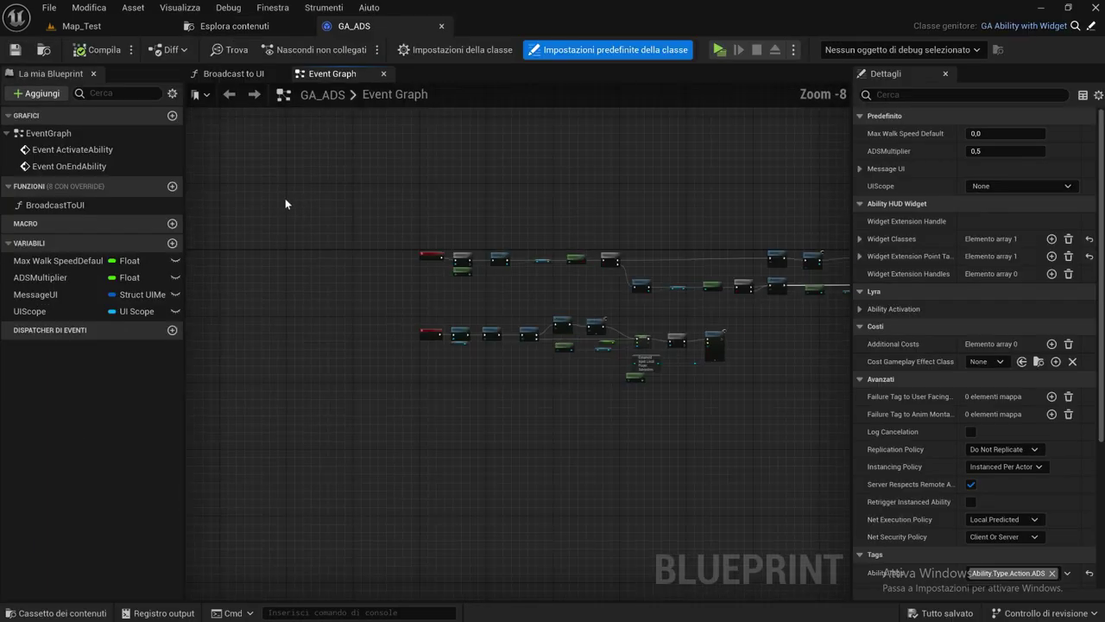
pyautogui.moveTo(285, 198); pyautogui.dragTo(478, 274, button='right')
pyautogui.scroll(2, 404, 222)
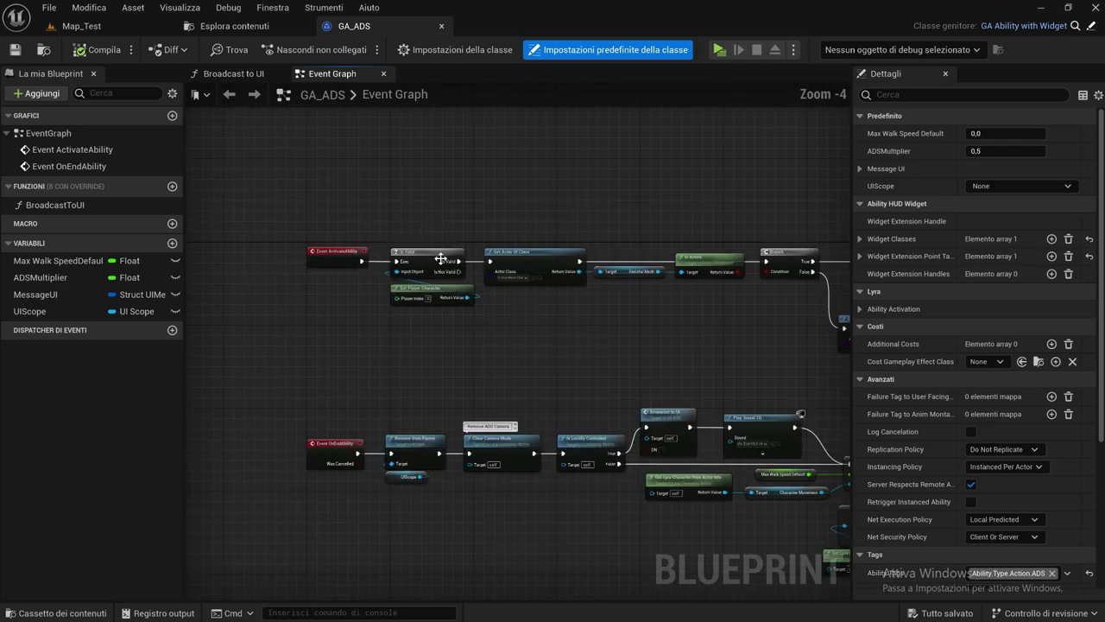
pyautogui.moveTo(551, 208); pyautogui.dragTo(472, 185, button='right')
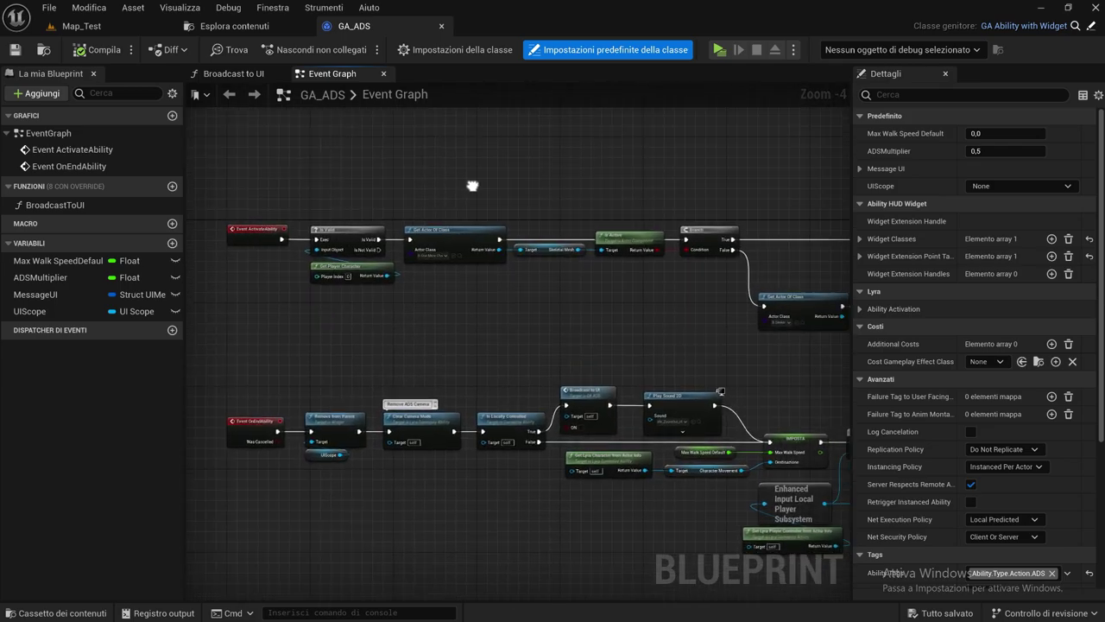
pyautogui.scroll(-1, 433, 175)
pyautogui.moveTo(585, 201)
pyautogui.mouseDown(button='right')
pyautogui.moveTo(468, 196)
pyautogui.moveTo(475, 184)
pyautogui.mouseUp(button='right')
pyautogui.moveTo(348, 157); pyautogui.dragTo(347, 168, button='right')
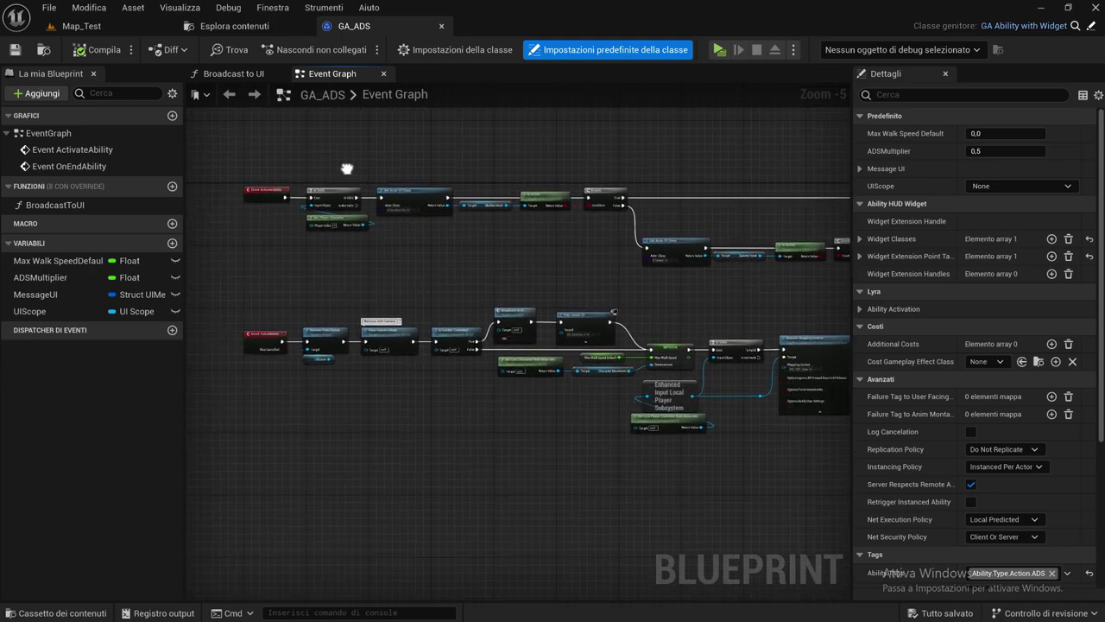
# Zoom in and follow the ActivateAbility chain from Get Player Character to the Branch node
pyautogui.scroll(1, 289, 188)
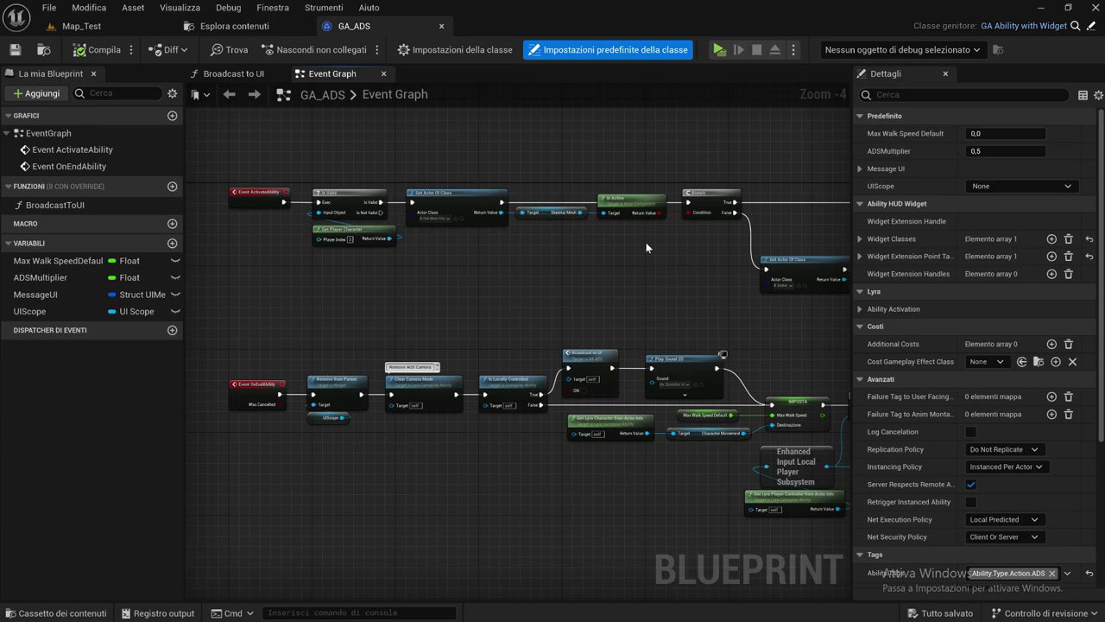
pyautogui.scroll(1, 276, 176)
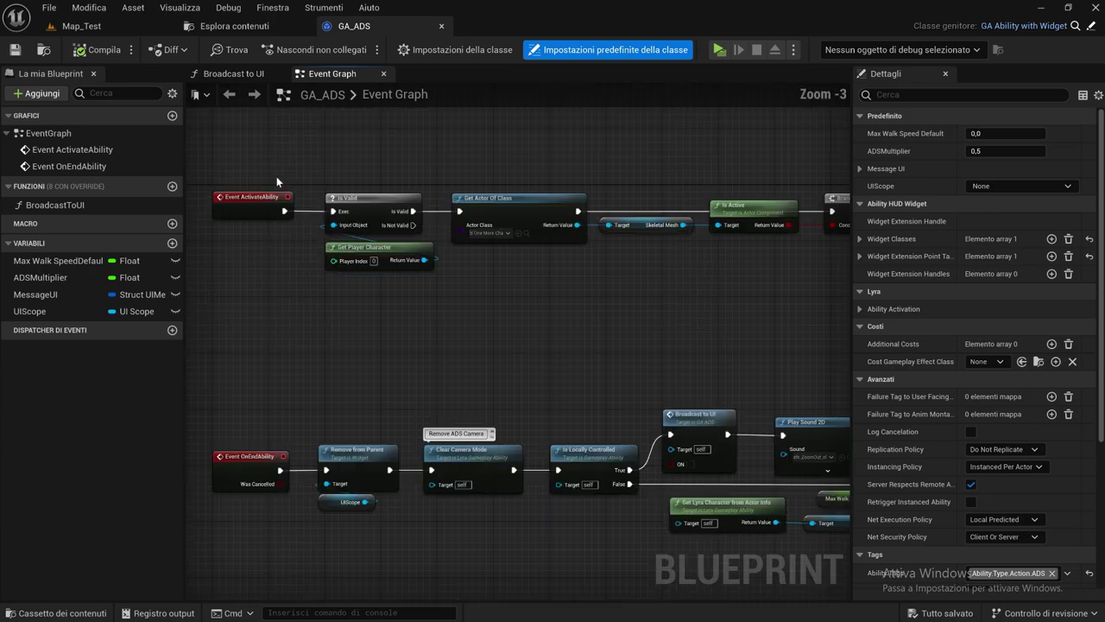
pyautogui.scroll(1, 274, 180)
pyautogui.moveTo(273, 181); pyautogui.dragTo(329, 244, button='right')
pyautogui.moveTo(306, 214)
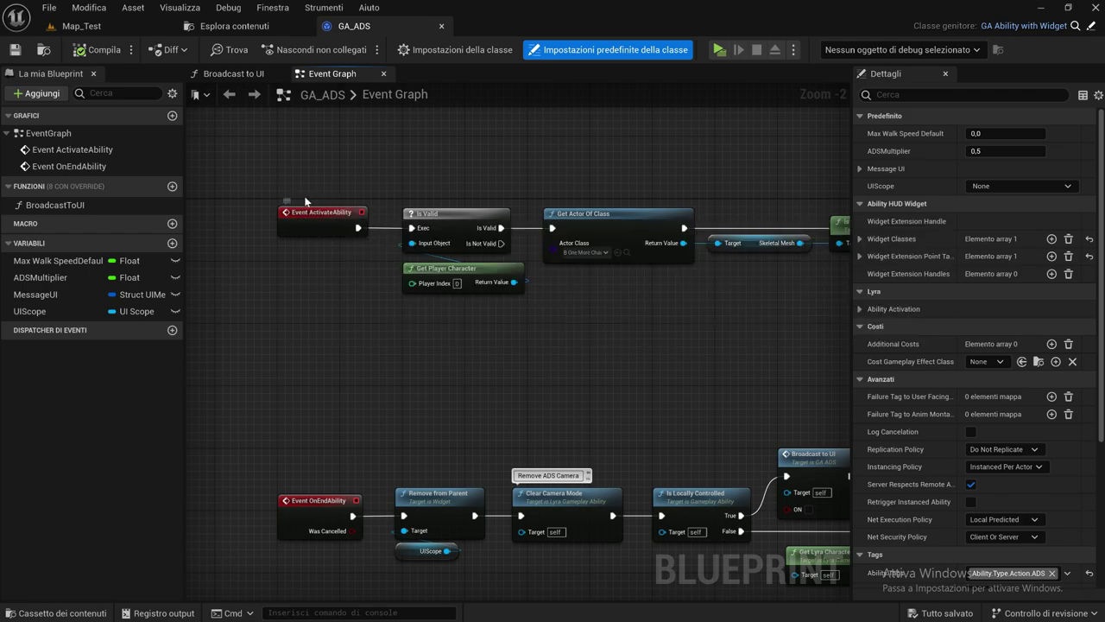
pyautogui.moveTo(408, 281); pyautogui.dragTo(397, 280, button='right')
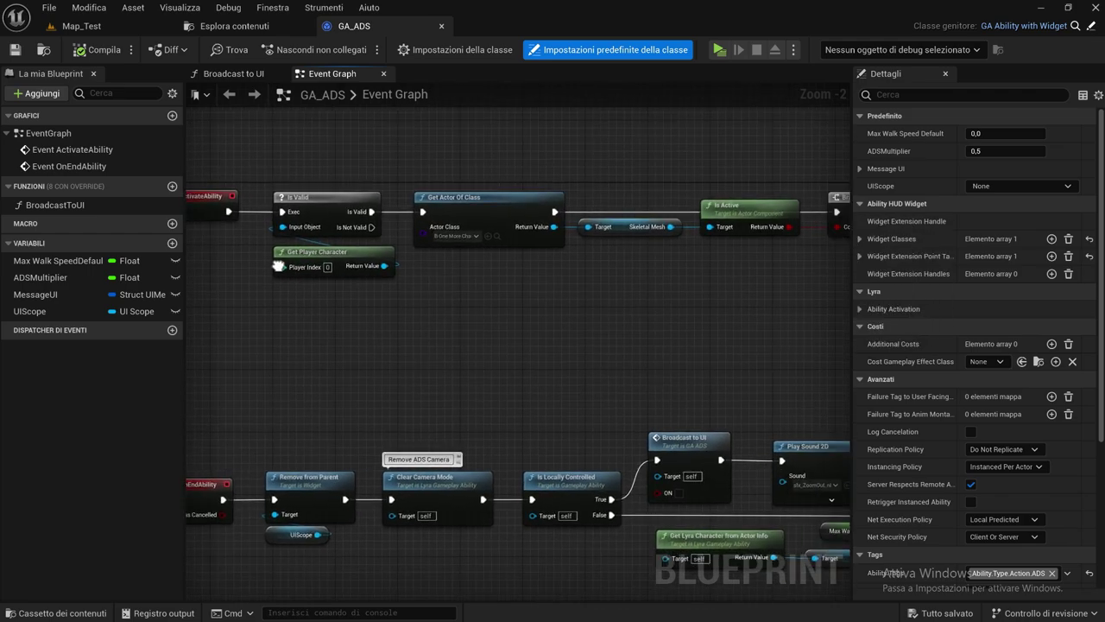
pyautogui.moveTo(425, 238); pyautogui.dragTo(375, 245, button='right')
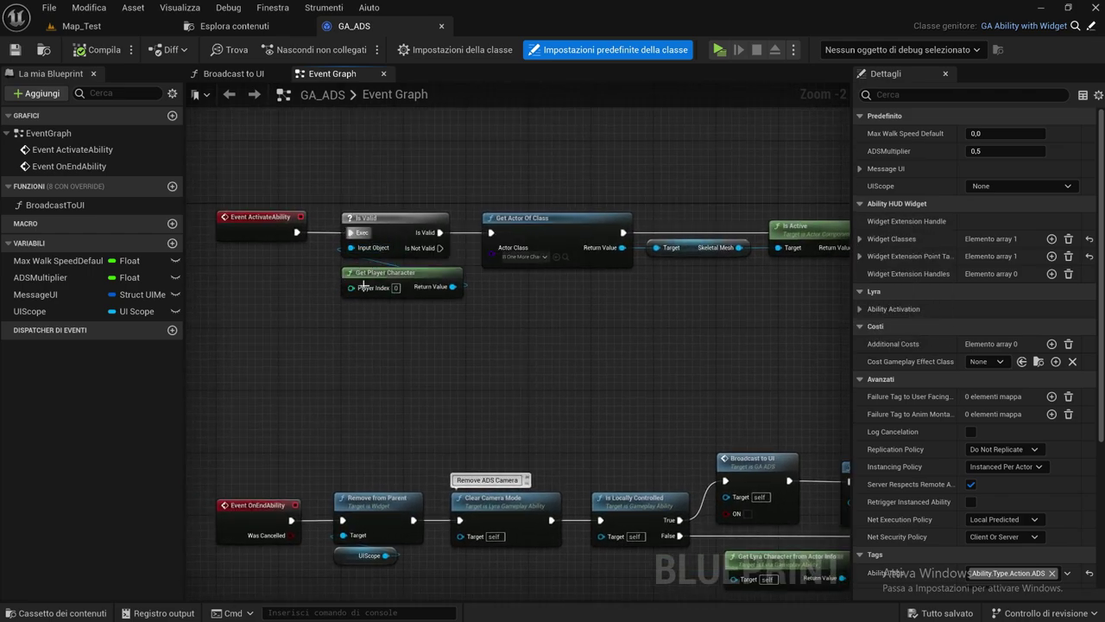
pyautogui.moveTo(382, 281)
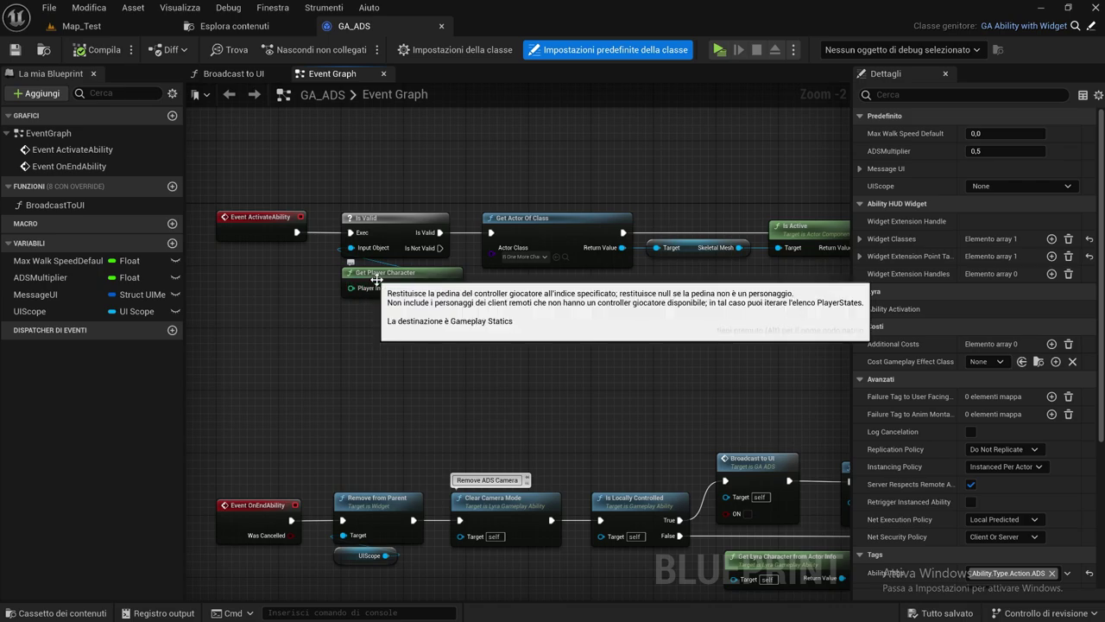
pyautogui.moveTo(503, 295); pyautogui.dragTo(407, 287, button='right')
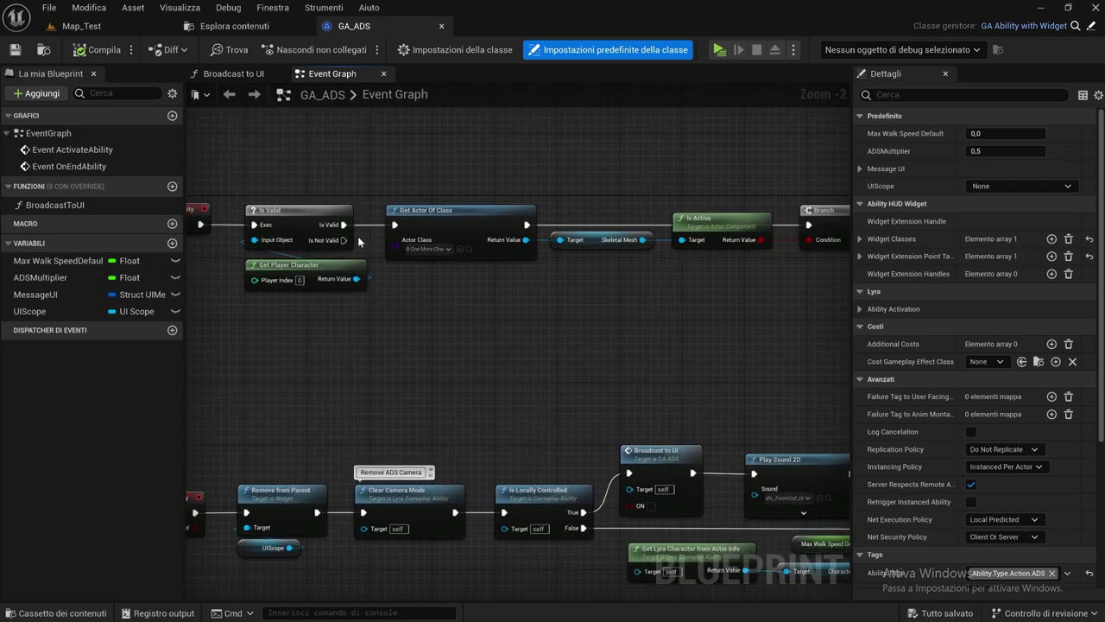
pyautogui.moveTo(357, 236); pyautogui.dragTo(244, 204, button='right')
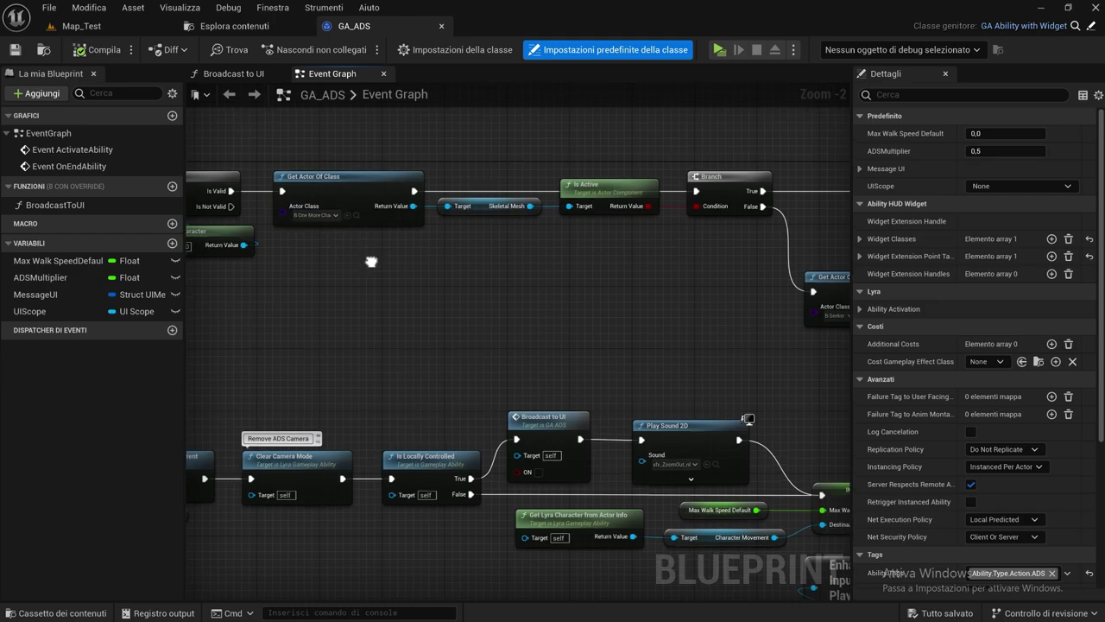
pyautogui.moveTo(337, 225)
pyautogui.mouseDown(button='right')
pyautogui.moveTo(339, 179)
pyautogui.moveTo(334, 230)
pyautogui.moveTo(282, 201)
pyautogui.mouseUp(button='right')
pyautogui.moveTo(422, 246); pyautogui.dragTo(393, 223, button='right')
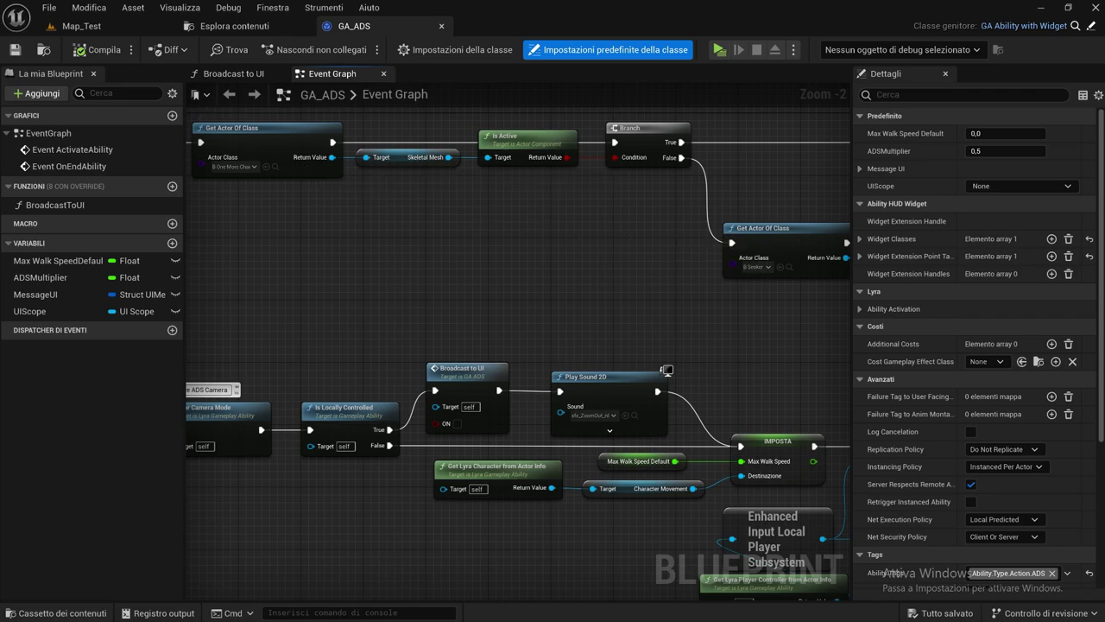
pyautogui.moveTo(498, 194); pyautogui.dragTo(444, 286, button='right')
pyautogui.moveTo(260, 210); pyautogui.dragTo(299, 201, button='right')
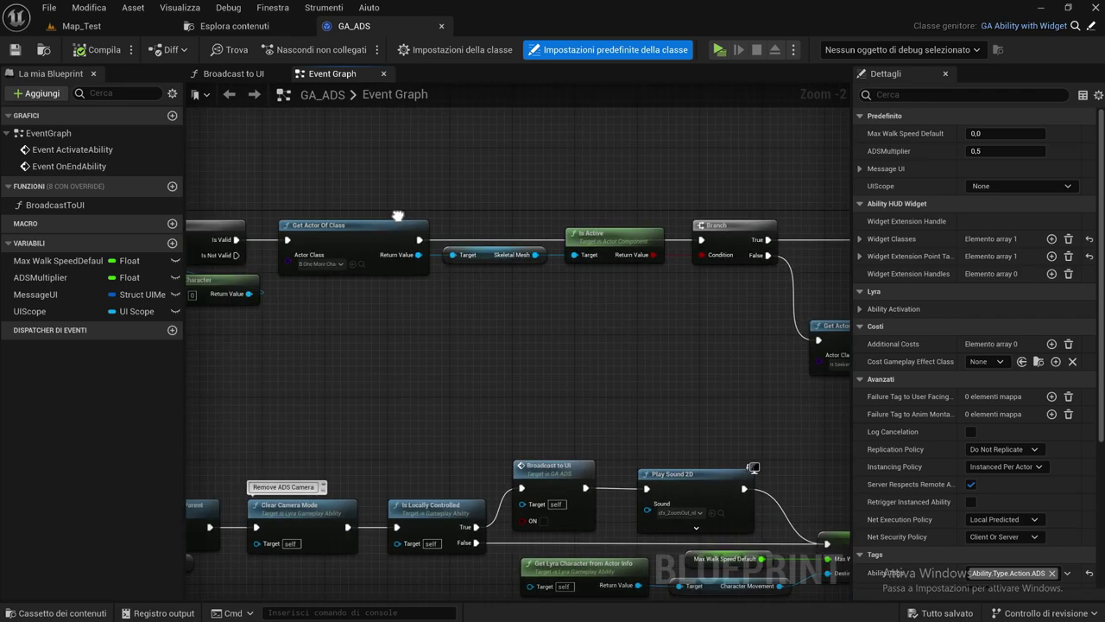
pyautogui.moveTo(490, 189); pyautogui.dragTo(349, 185, button='right')
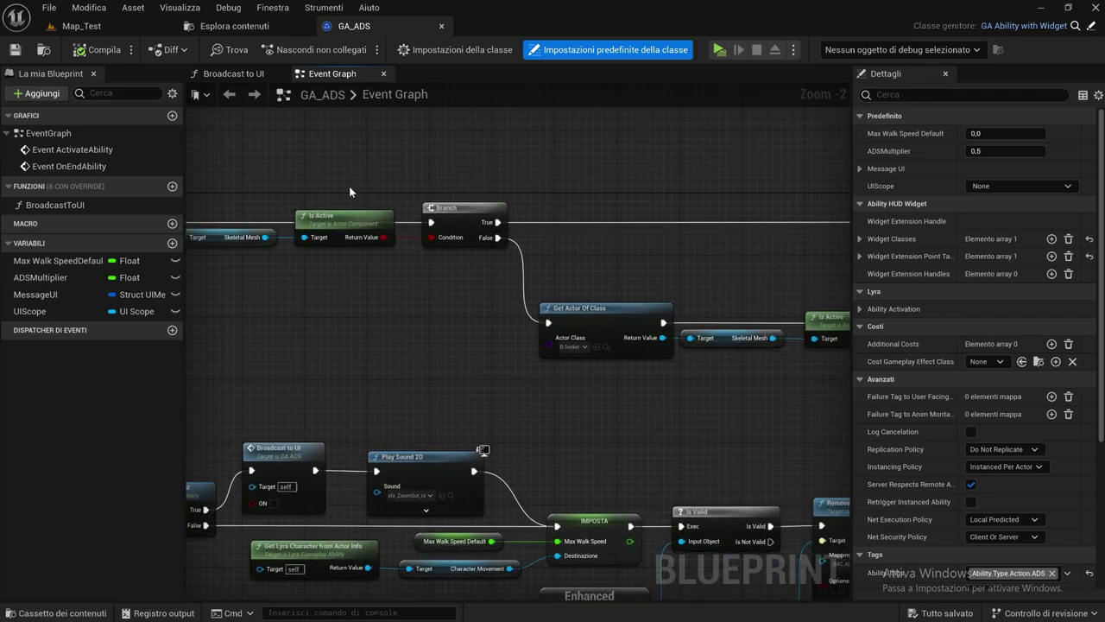
pyautogui.moveTo(259, 279)
pyautogui.mouseDown(button='right')
pyautogui.moveTo(357, 267)
pyautogui.moveTo(190, 256)
pyautogui.mouseUp(button='right')
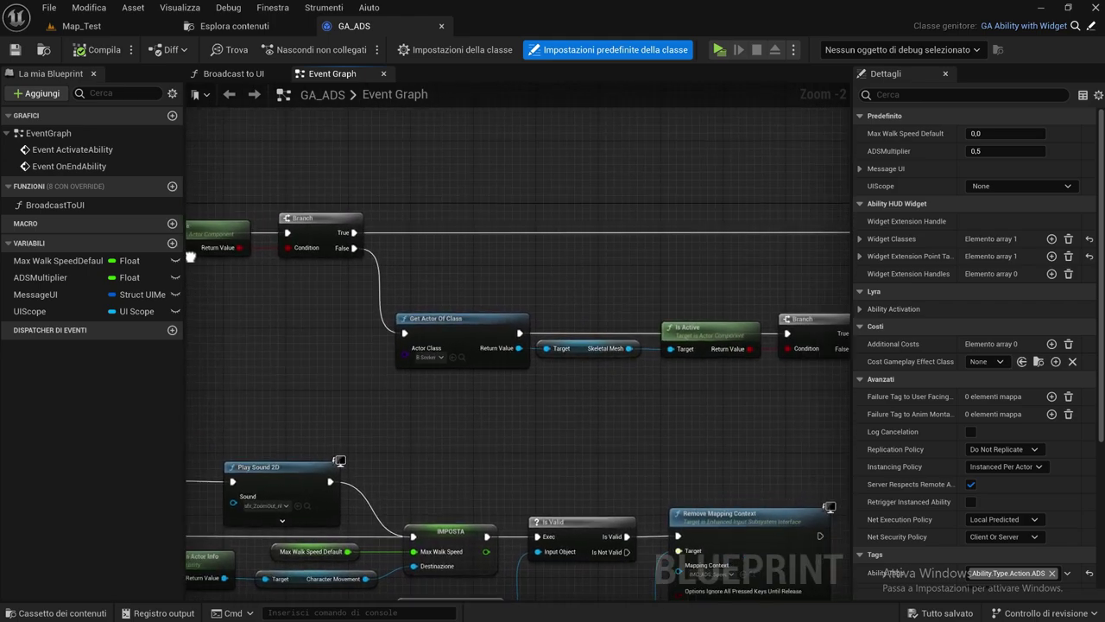
pyautogui.scroll(-2, 296, 247)
pyautogui.moveTo(352, 263); pyautogui.dragTo(388, 262, button='right')
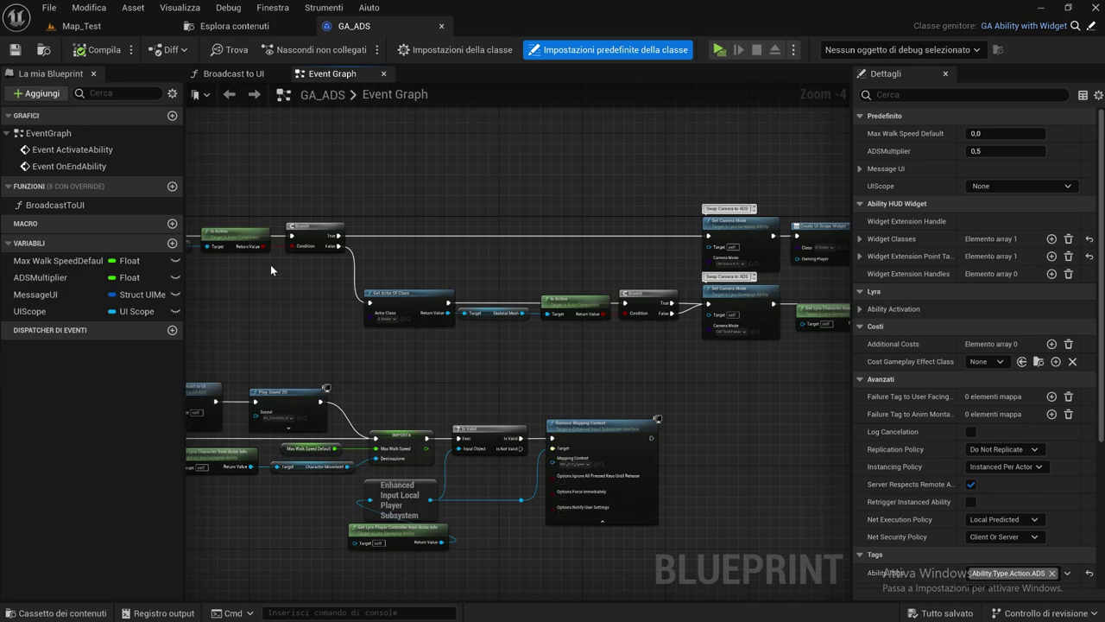
pyautogui.moveTo(306, 254); pyautogui.dragTo(362, 264, button='right')
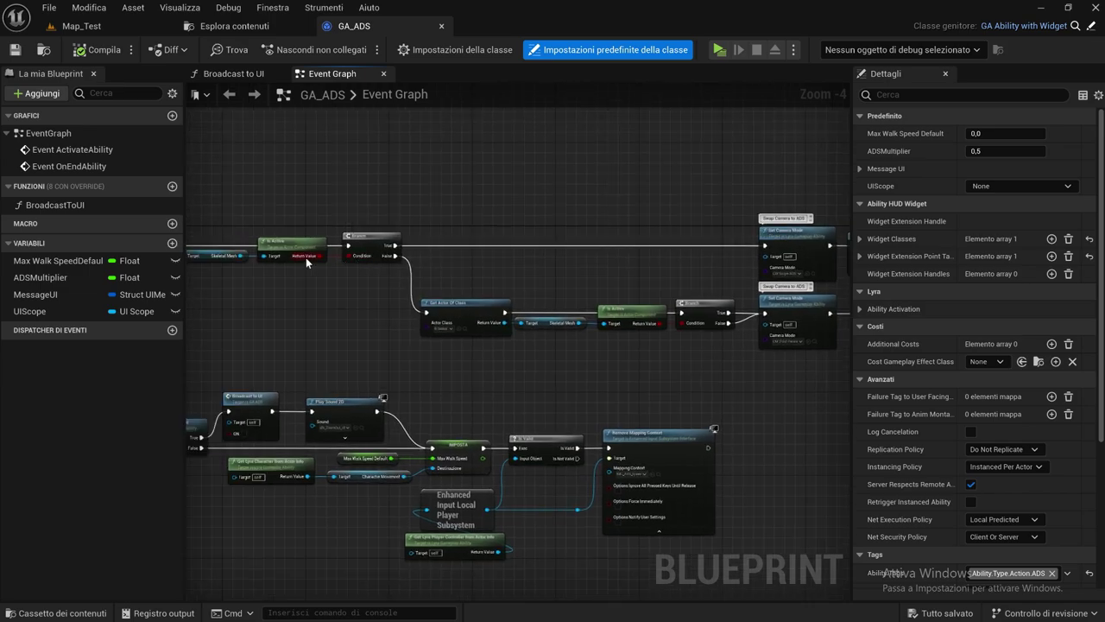
pyautogui.scroll(1, 306, 257)
pyautogui.scroll(1, 341, 310)
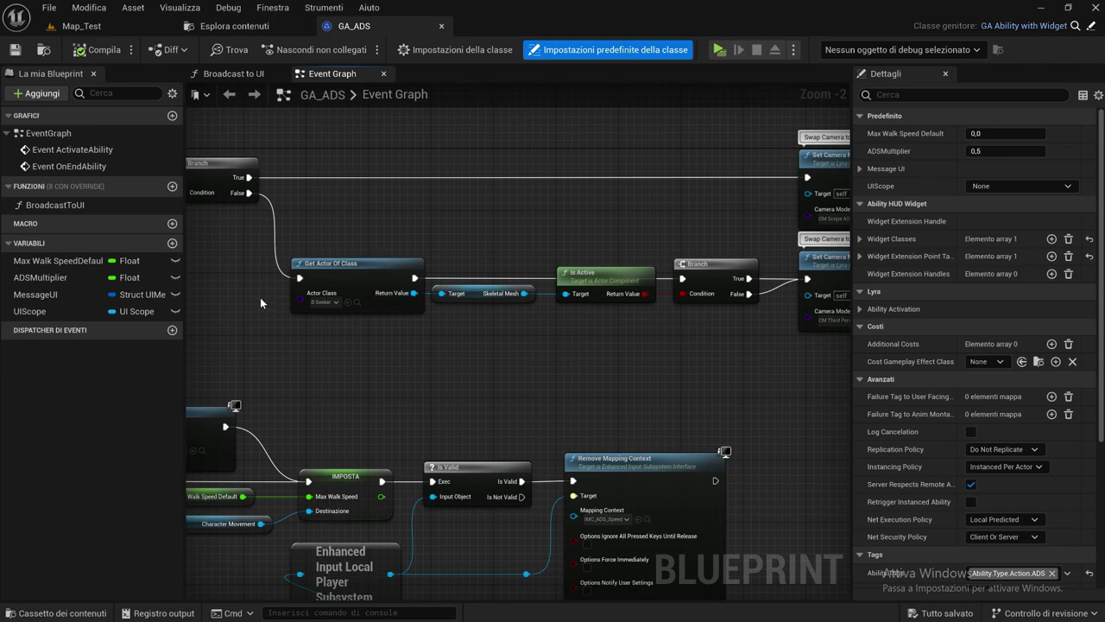
pyautogui.moveTo(377, 323)
pyautogui.mouseDown(button='right')
pyautogui.moveTo(292, 315)
pyautogui.moveTo(609, 360)
pyautogui.mouseUp(button='right')
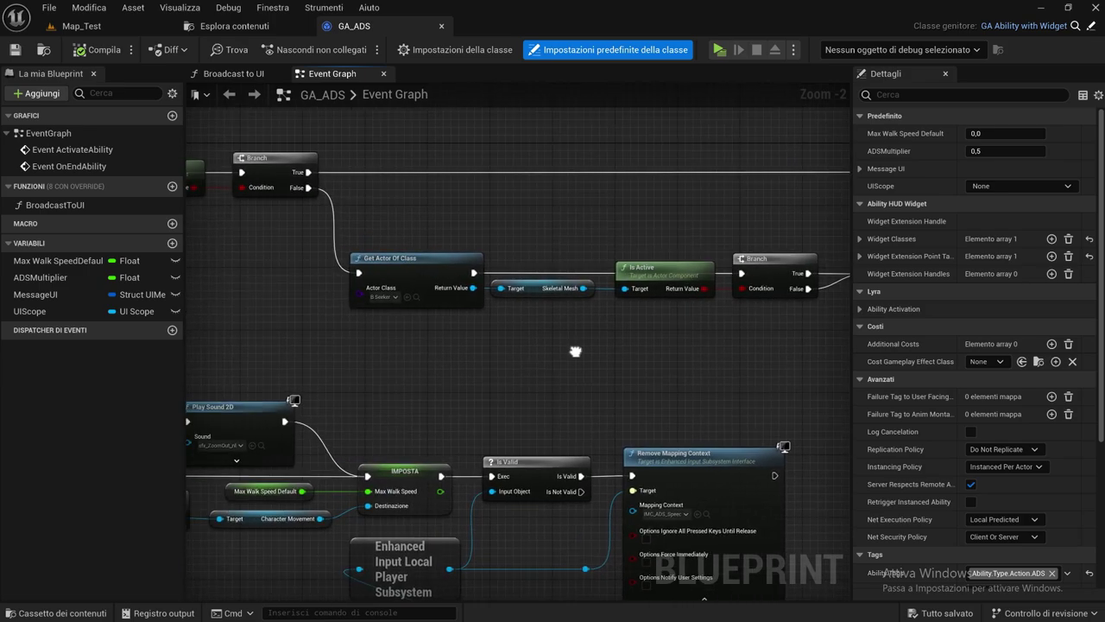
pyautogui.moveTo(646, 310); pyautogui.dragTo(411, 247, button='right')
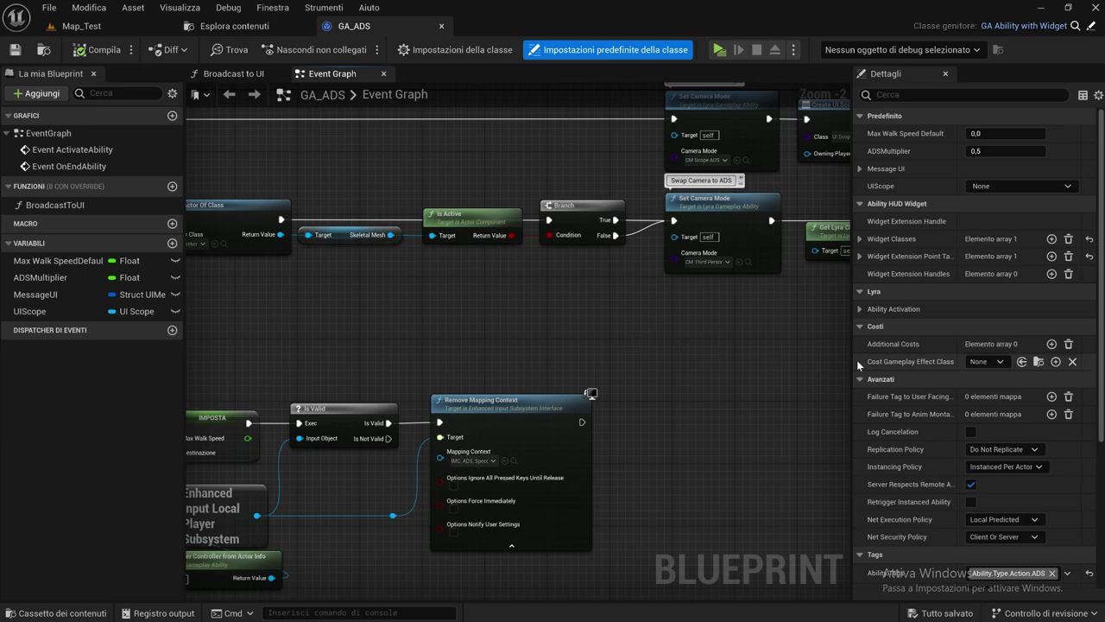
pyautogui.scroll(-1, 477, 291)
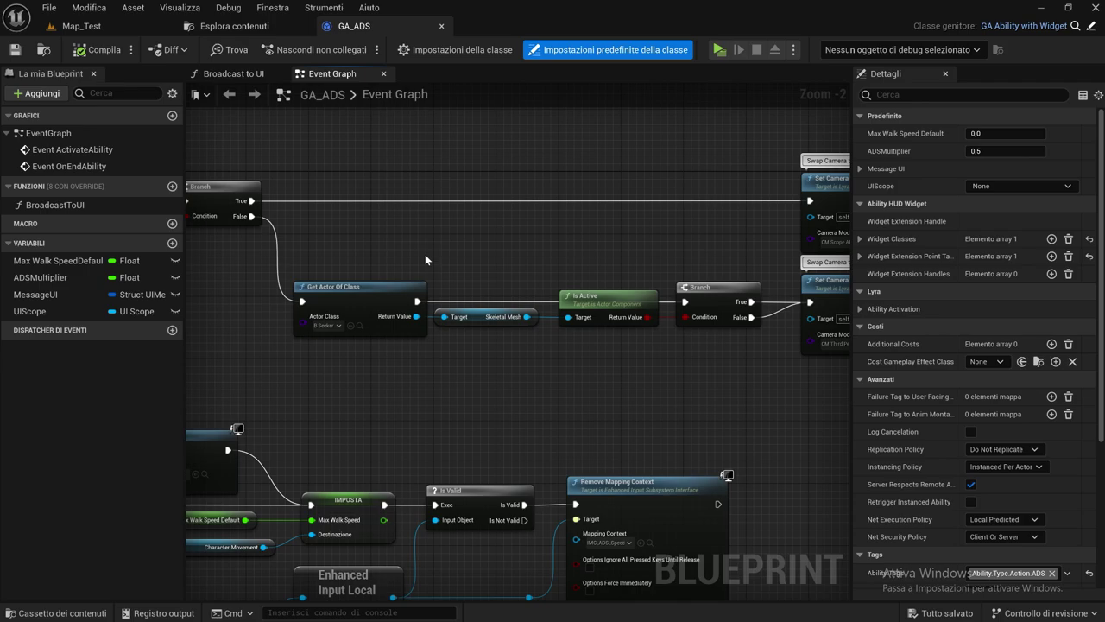
pyautogui.moveTo(476, 291); pyautogui.dragTo(483, 248, button='right')
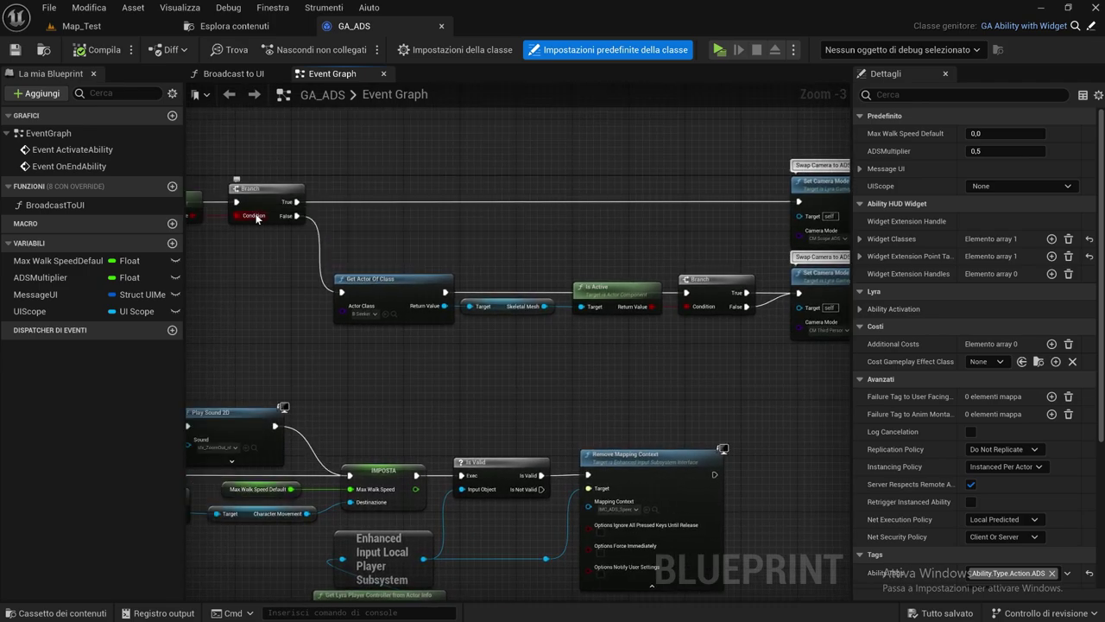
pyautogui.moveTo(190, 200); pyautogui.dragTo(323, 212, button='right')
pyautogui.moveTo(459, 265); pyautogui.dragTo(242, 279, button='right')
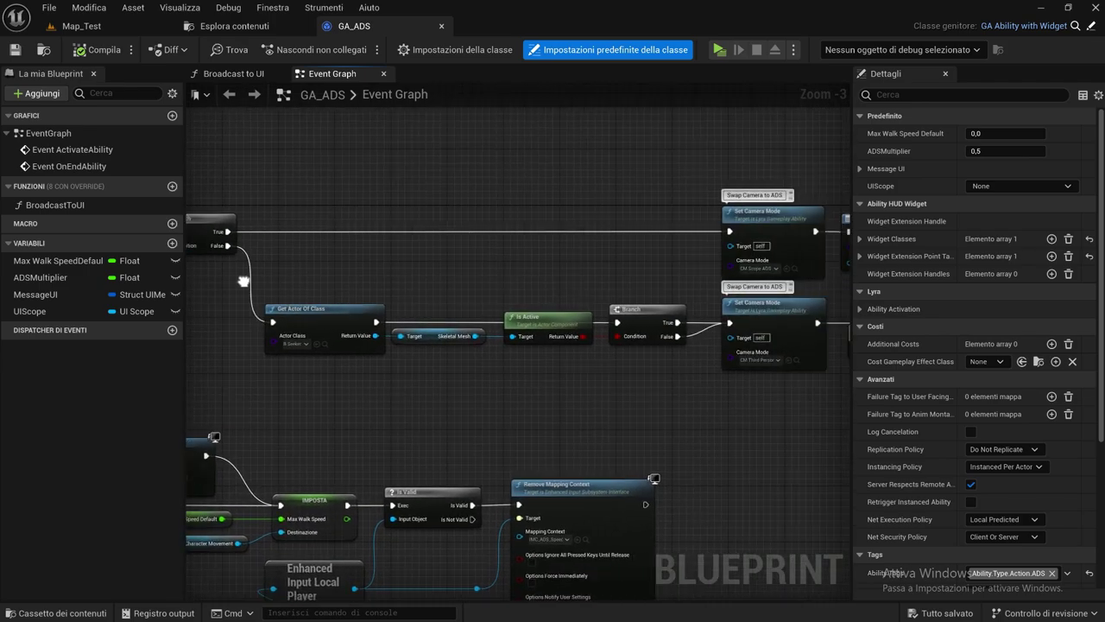
pyautogui.moveTo(539, 313); pyautogui.dragTo(356, 313, button='right')
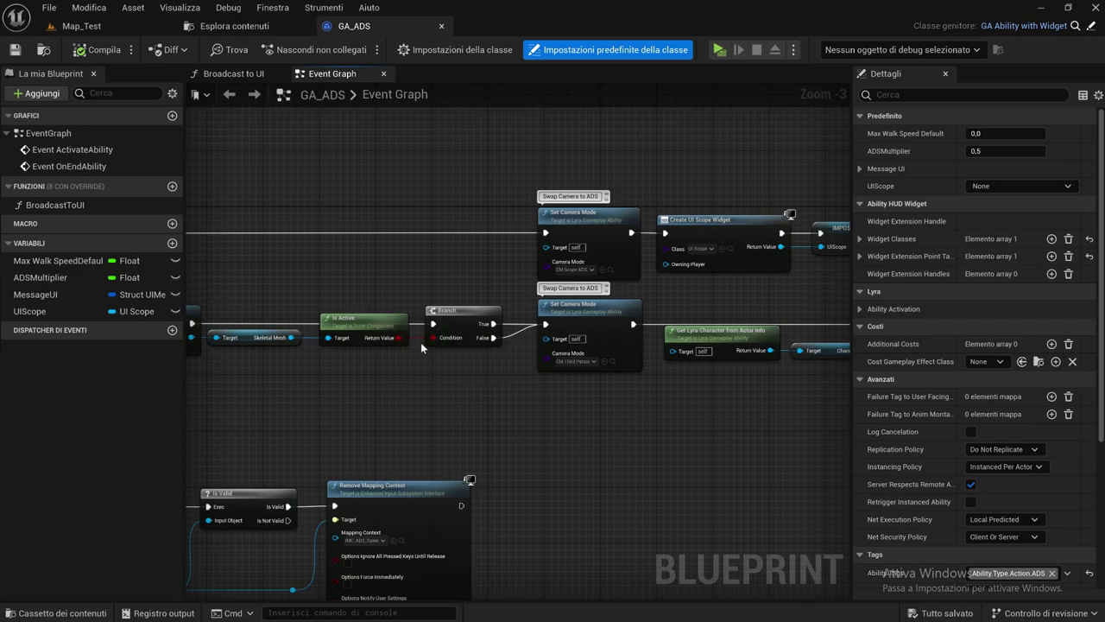
pyautogui.moveTo(492, 357); pyautogui.dragTo(685, 341, button='right')
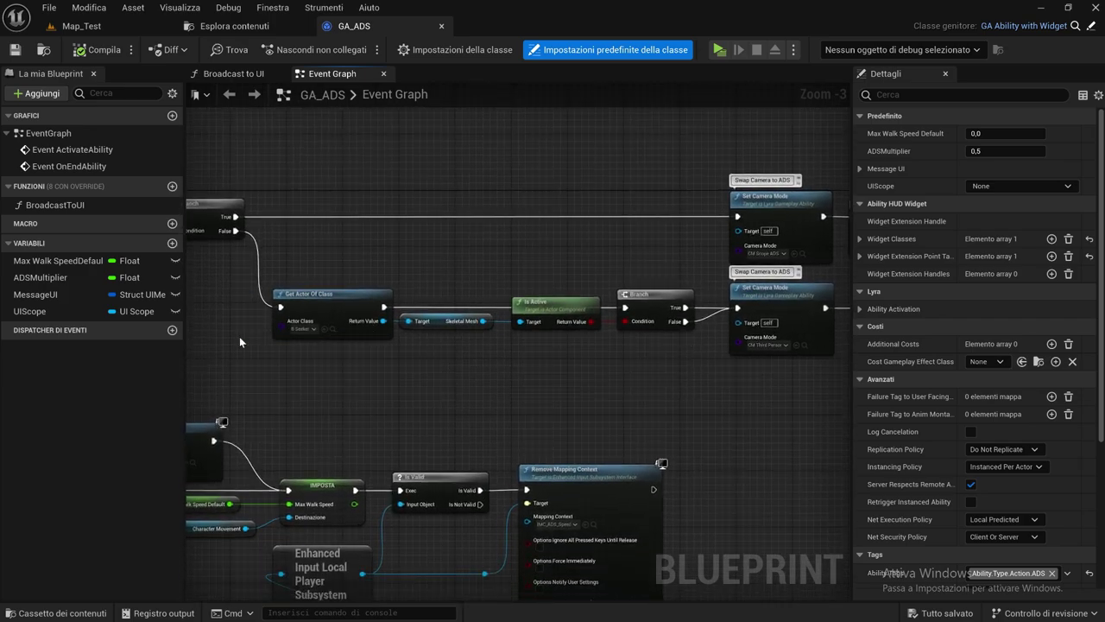
pyautogui.moveTo(749, 197); pyautogui.dragTo(470, 231, button='right')
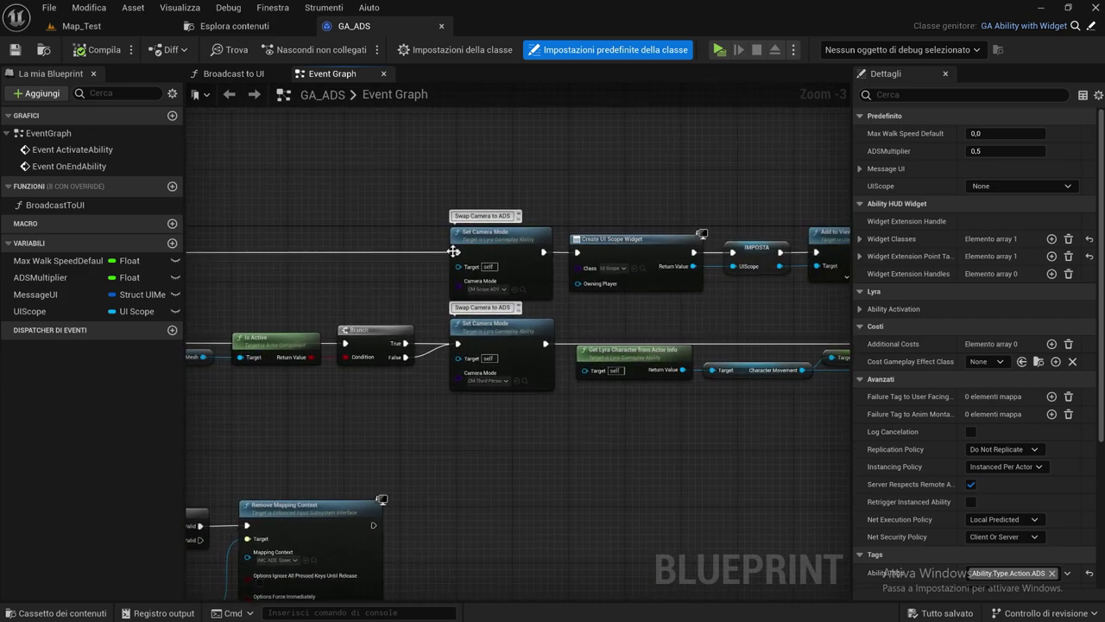
pyautogui.scroll(2, 470, 232)
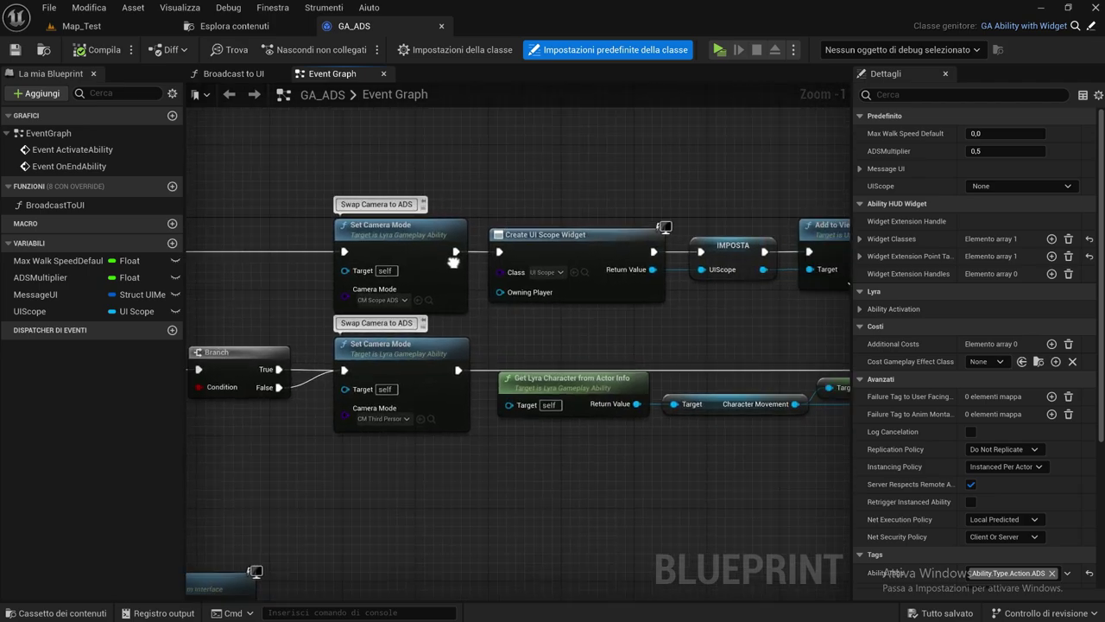
pyautogui.moveTo(564, 267); pyautogui.dragTo(369, 253, button='right')
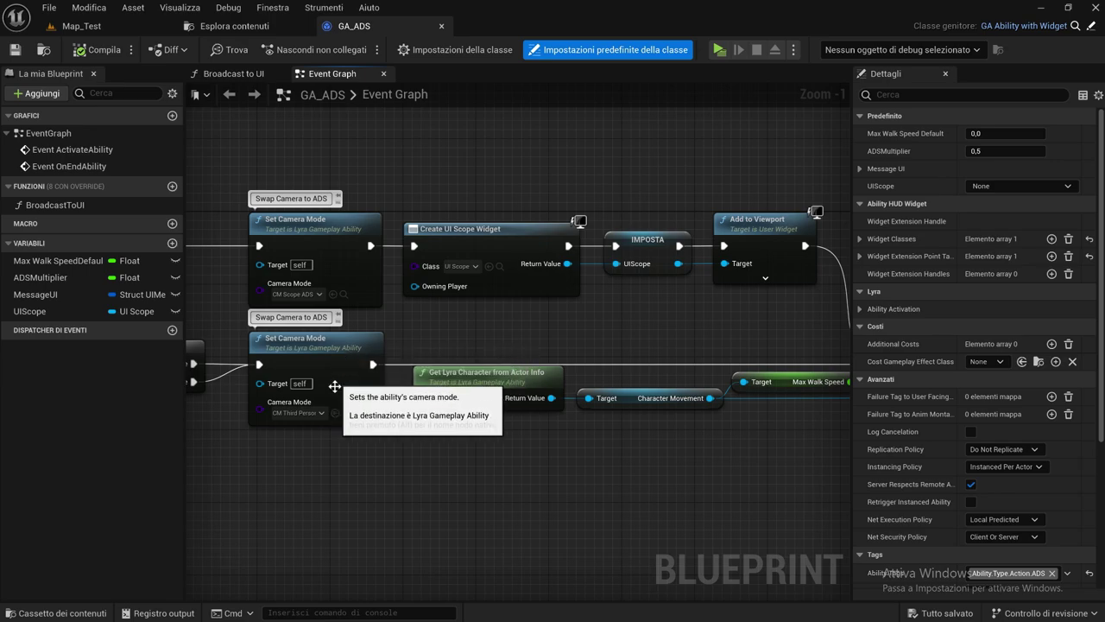
pyautogui.moveTo(315, 429); pyautogui.dragTo(329, 424, button='right')
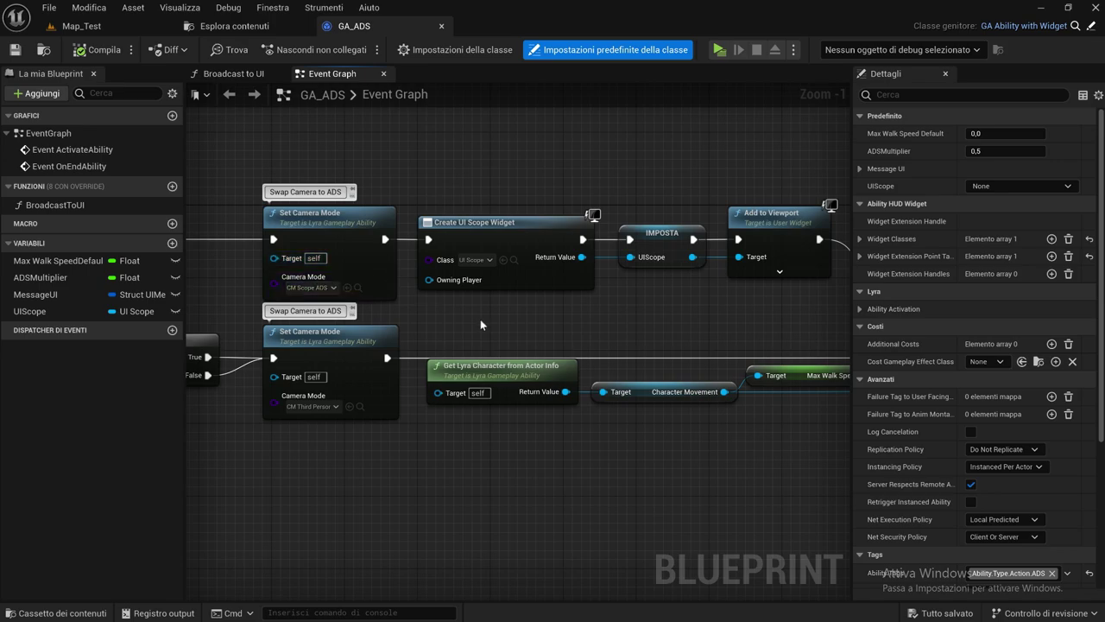
pyautogui.moveTo(480, 324); pyautogui.dragTo(442, 340, button='right')
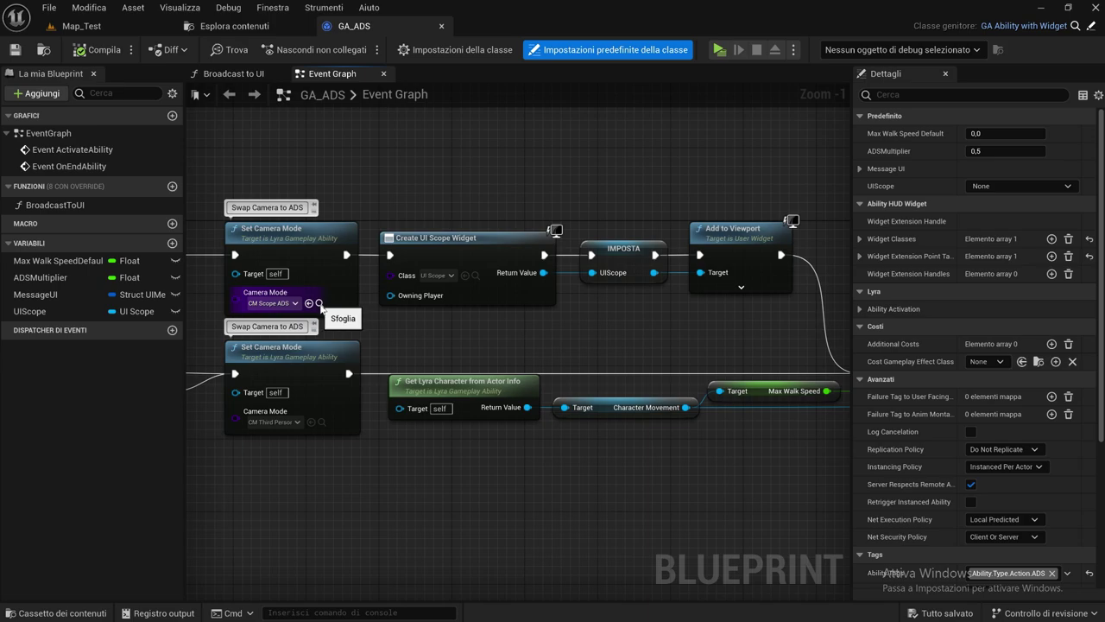
pyautogui.click(321, 304)
pyautogui.click(362, 26)
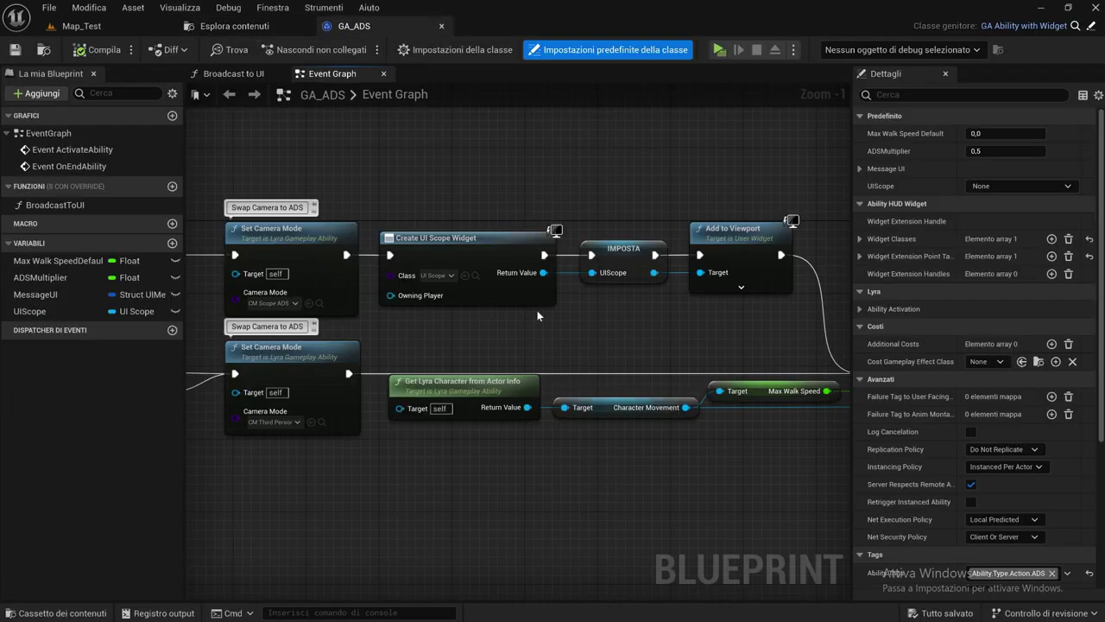
pyautogui.moveTo(537, 315); pyautogui.dragTo(354, 269, button='right')
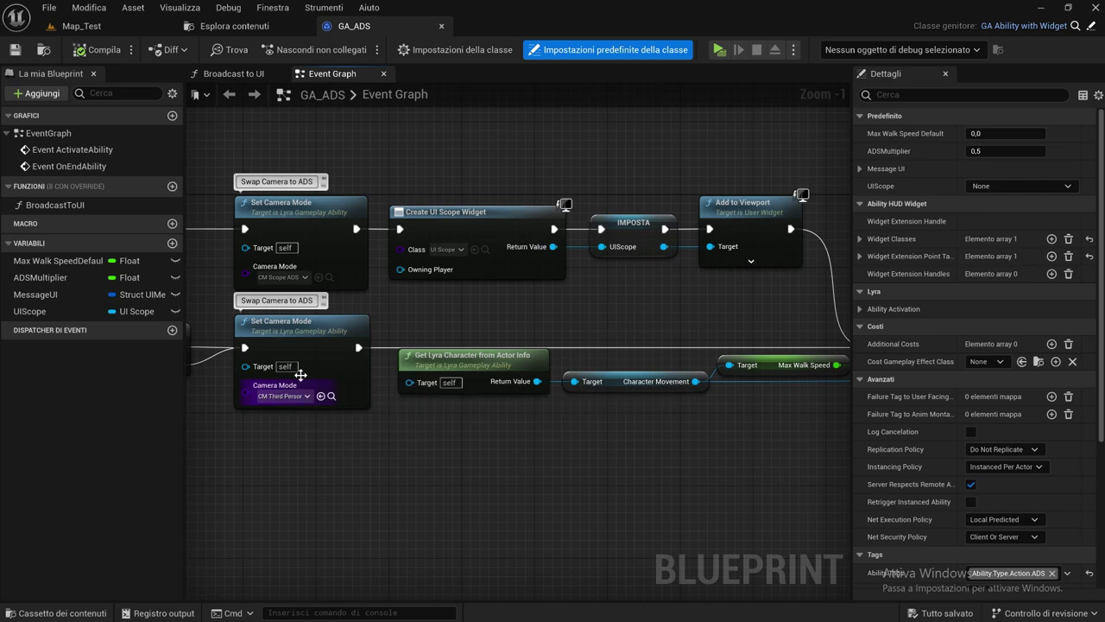
pyautogui.moveTo(450, 274); pyautogui.dragTo(353, 281, button='right')
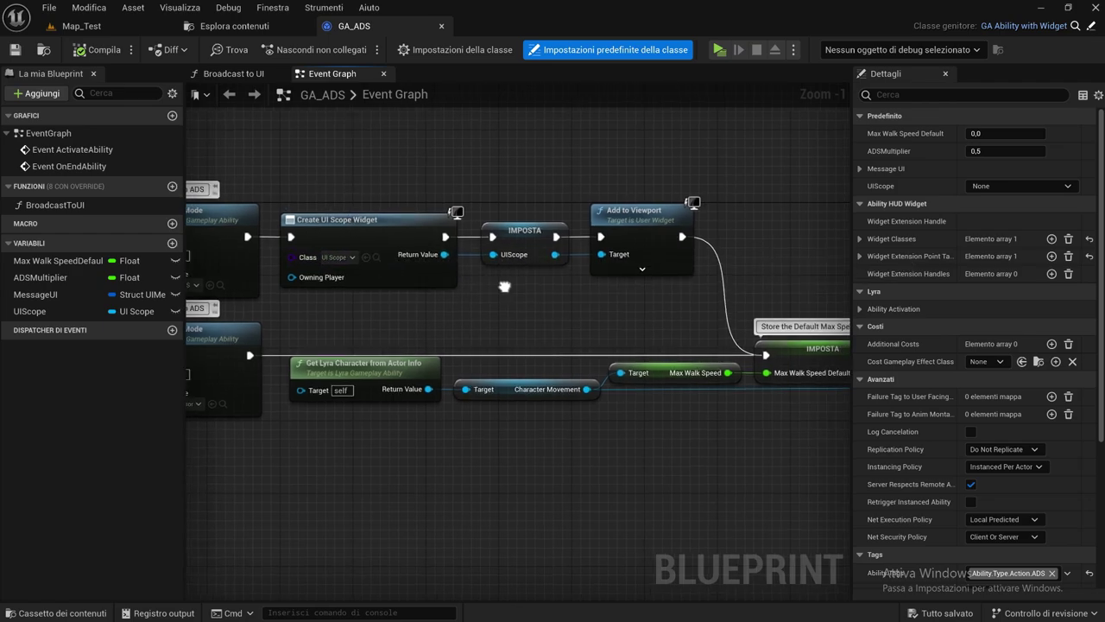
pyautogui.moveTo(518, 286); pyautogui.dragTo(347, 289, button='right')
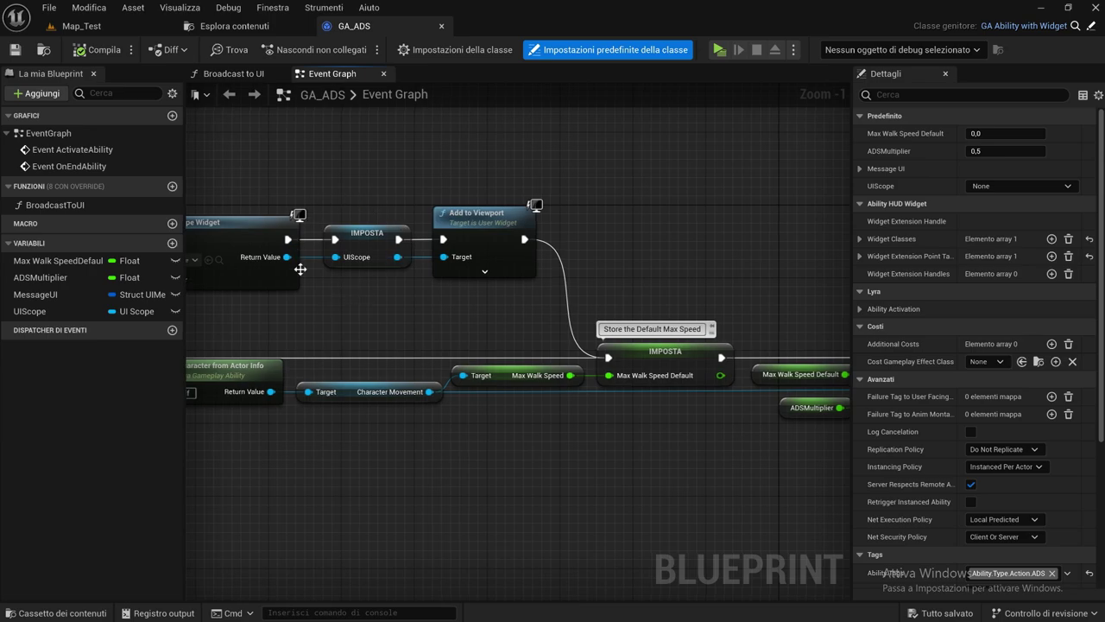
pyautogui.moveTo(343, 298)
pyautogui.mouseDown(button='right')
pyautogui.moveTo(426, 296)
pyautogui.moveTo(365, 289)
pyautogui.mouseUp(button='right')
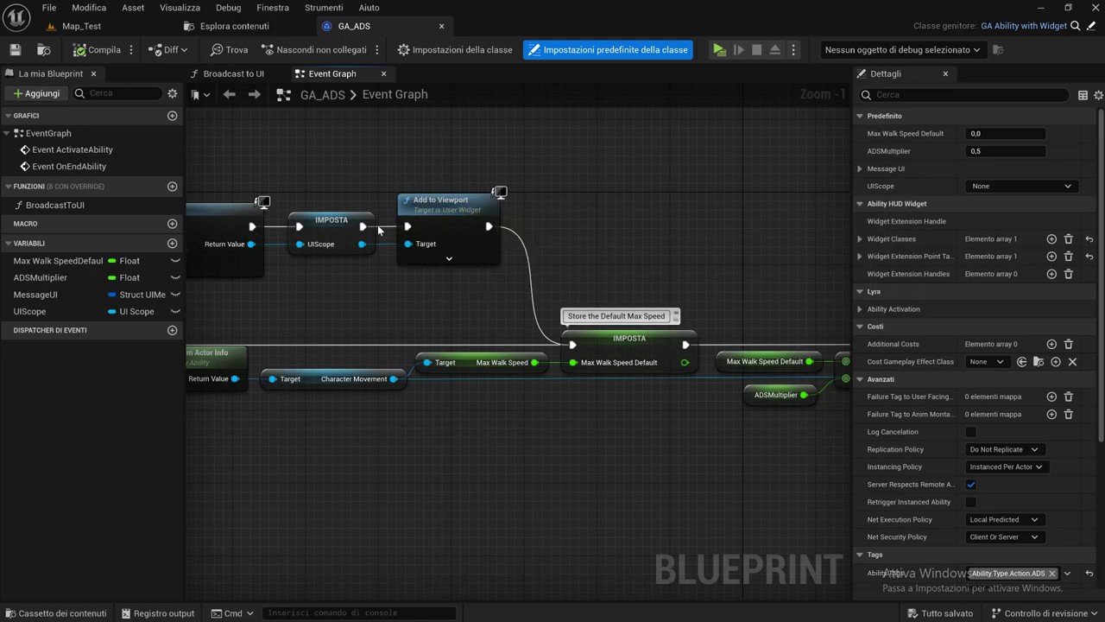
pyautogui.moveTo(307, 216); pyautogui.dragTo(548, 176, button='right')
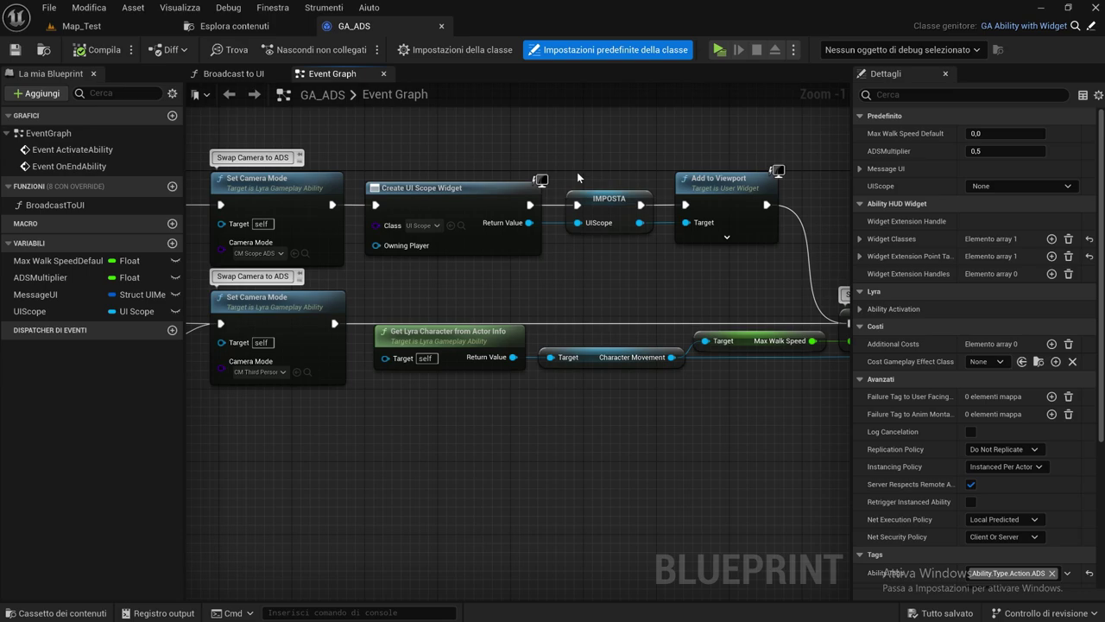
pyautogui.moveTo(414, 151); pyautogui.dragTo(618, 149, button='right')
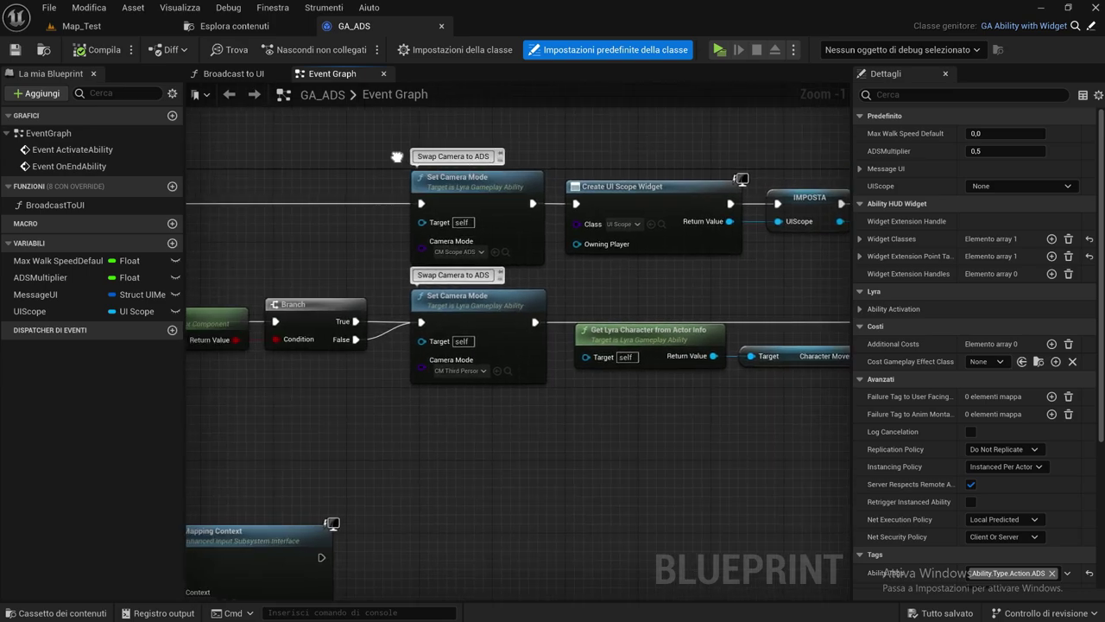
pyautogui.moveTo(184, 164); pyautogui.dragTo(373, 162, button='right')
pyautogui.scroll(-1, 503, 169)
pyautogui.scroll(-1, 503, 173)
pyautogui.scroll(-1, 505, 201)
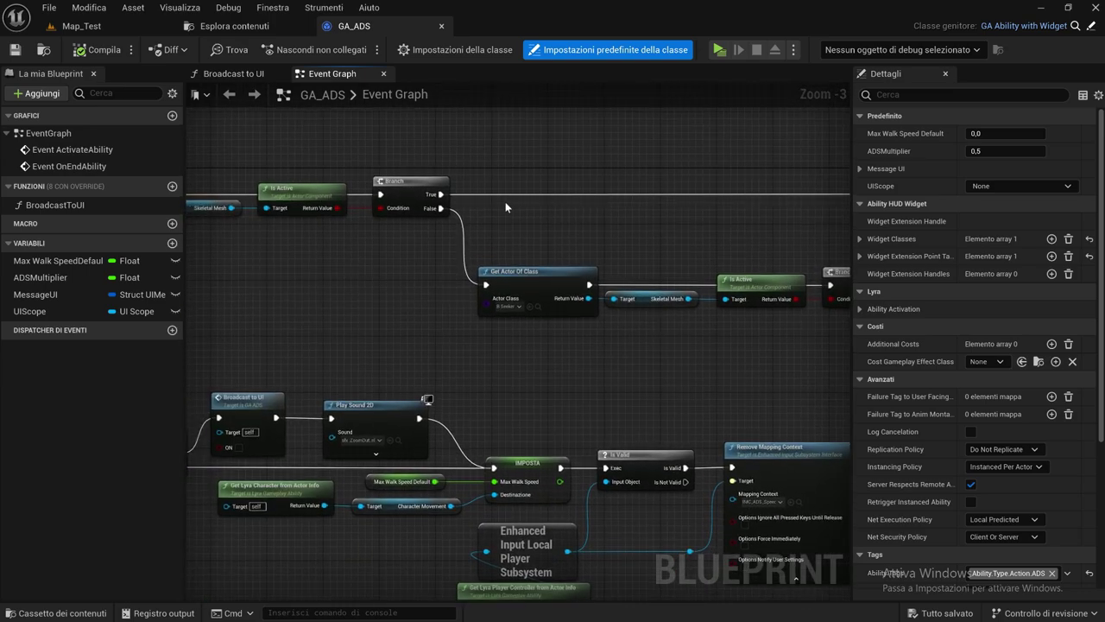
pyautogui.scroll(-1, 505, 203)
pyautogui.moveTo(505, 203); pyautogui.dragTo(463, 228, button='right')
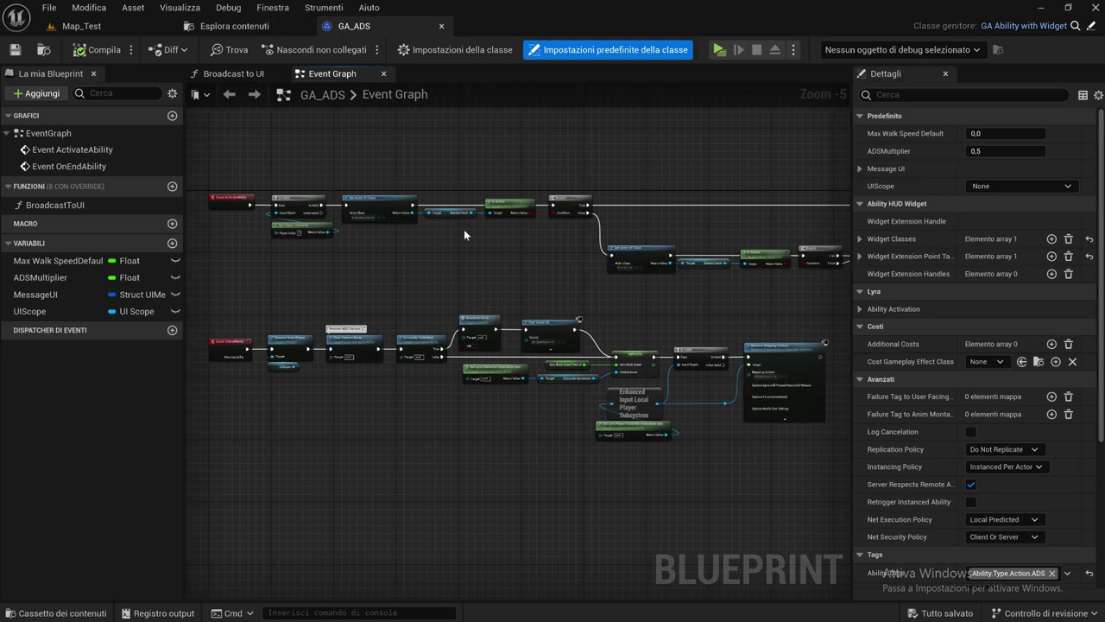
pyautogui.moveTo(628, 203); pyautogui.dragTo(647, 225, button='right')
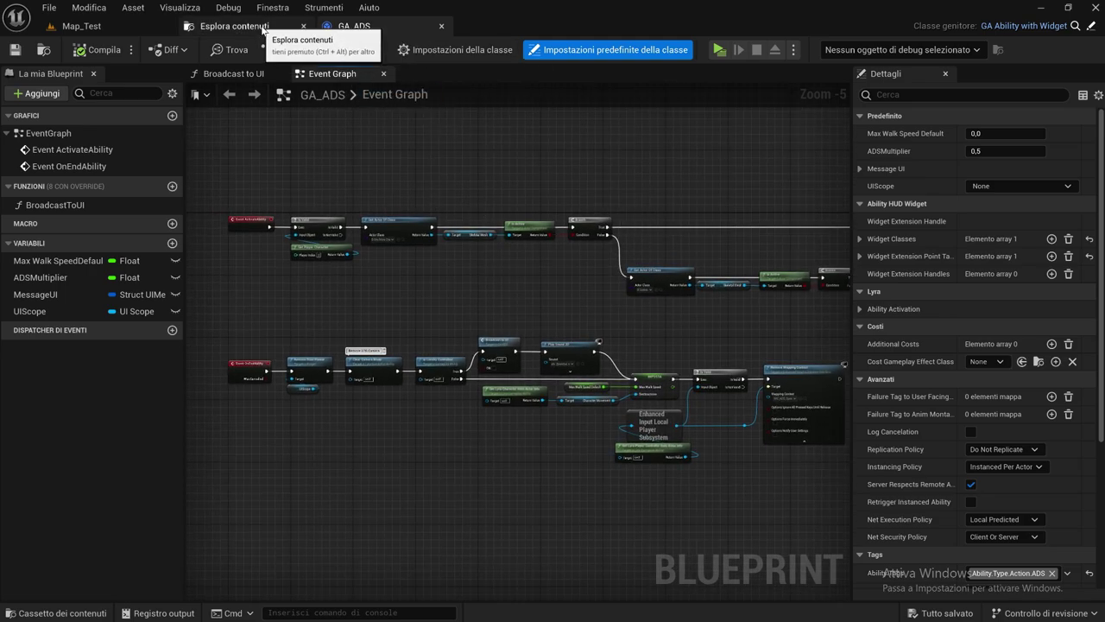
# Open CM_ScopeADS from the Camera folder, review its class defaults, then close it and GA_ADS
pyautogui.click(262, 27)
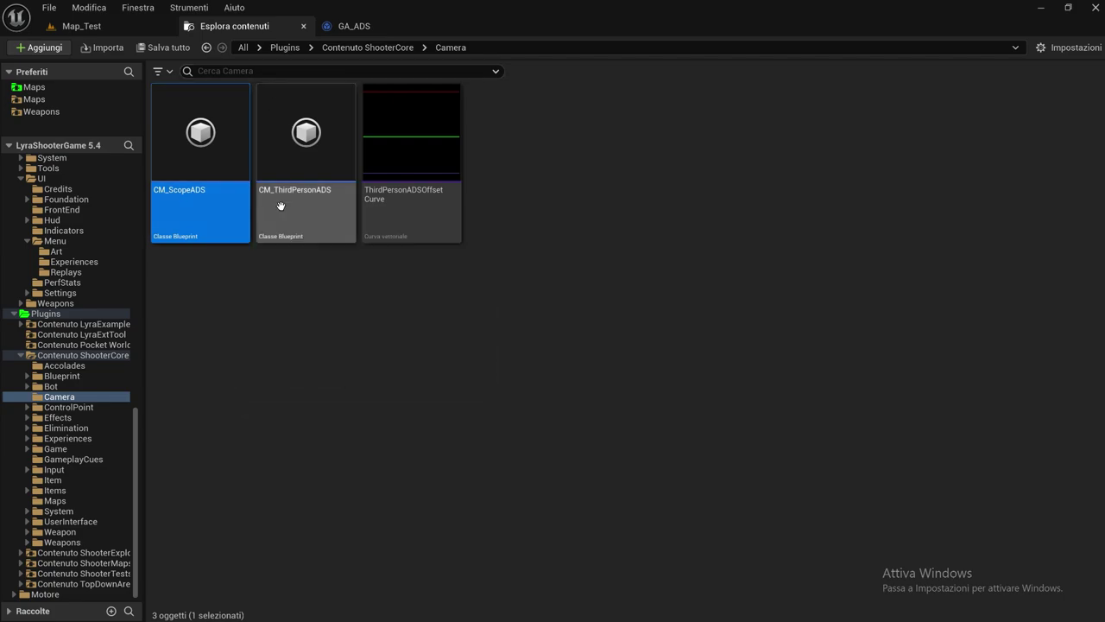
pyautogui.doubleClick(228, 205)
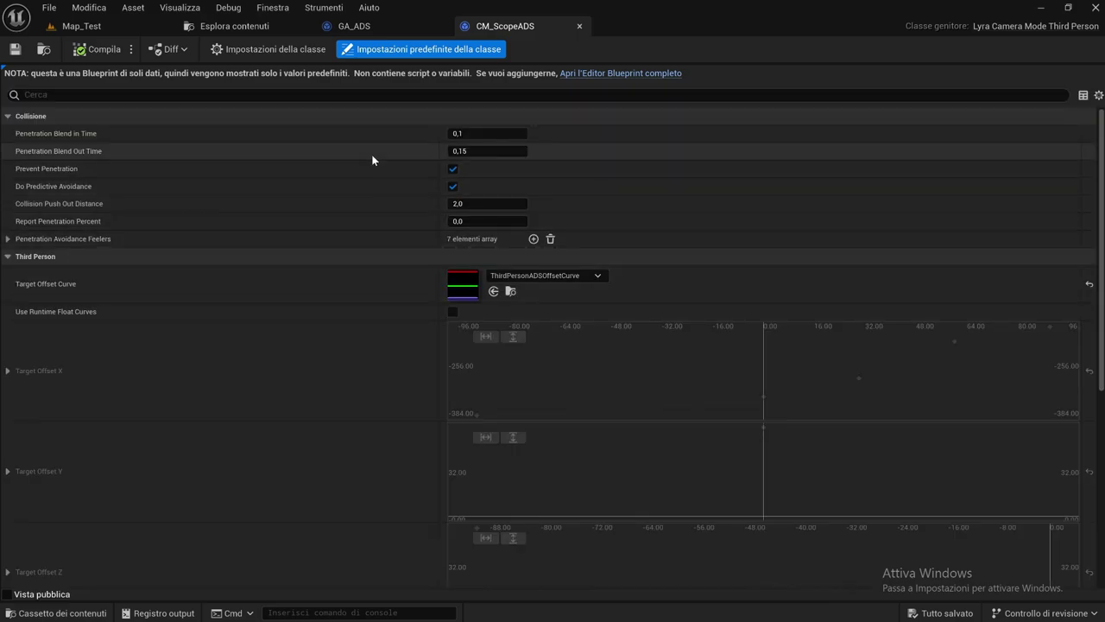
pyautogui.scroll(-3, 371, 160)
pyautogui.scroll(2, 371, 170)
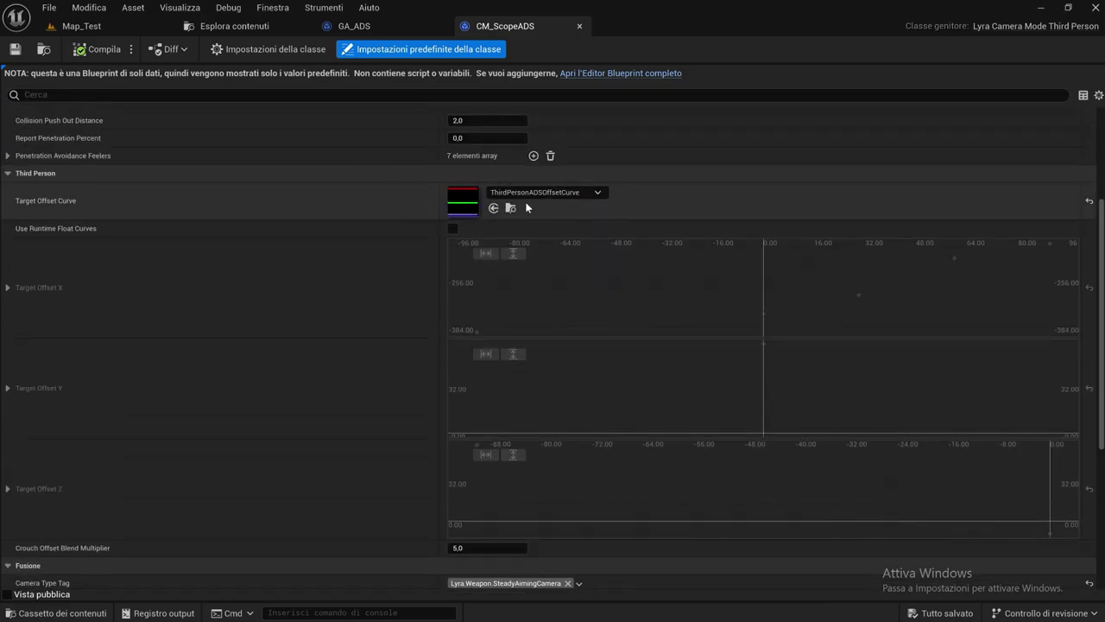
pyautogui.scroll(1, 330, 186)
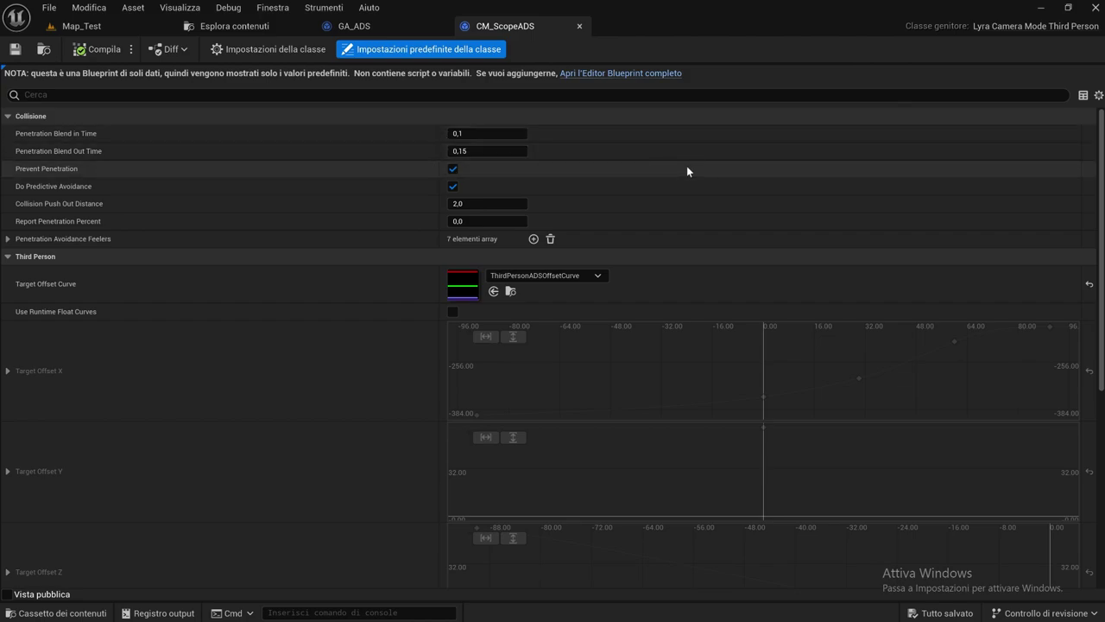
pyautogui.scroll(-3, 687, 166)
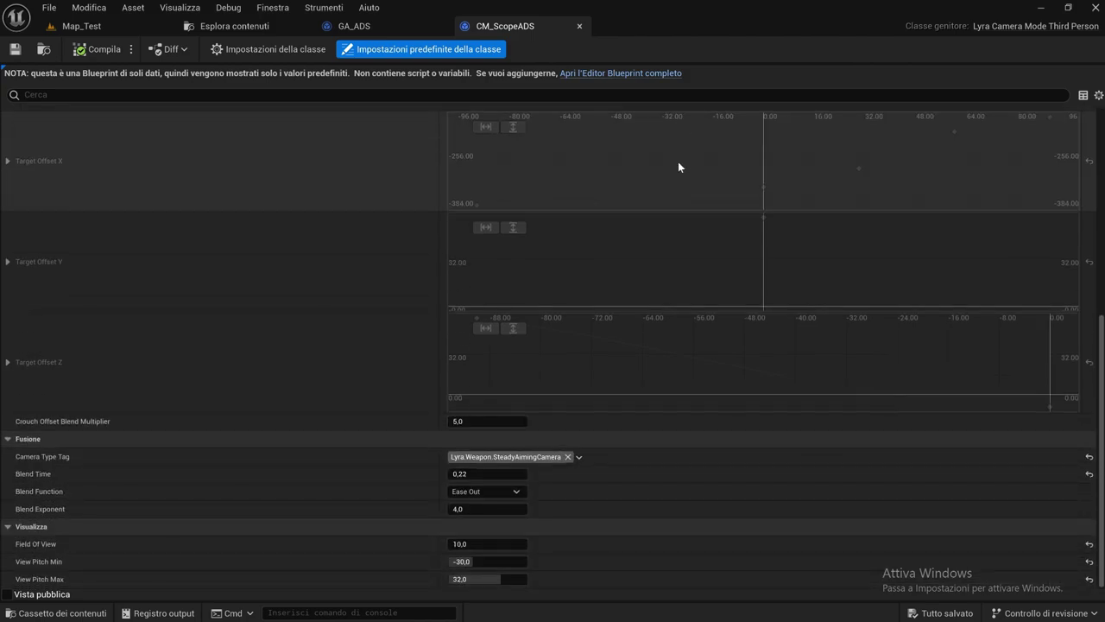
pyautogui.scroll(1, 678, 166)
pyautogui.scroll(1, 678, 161)
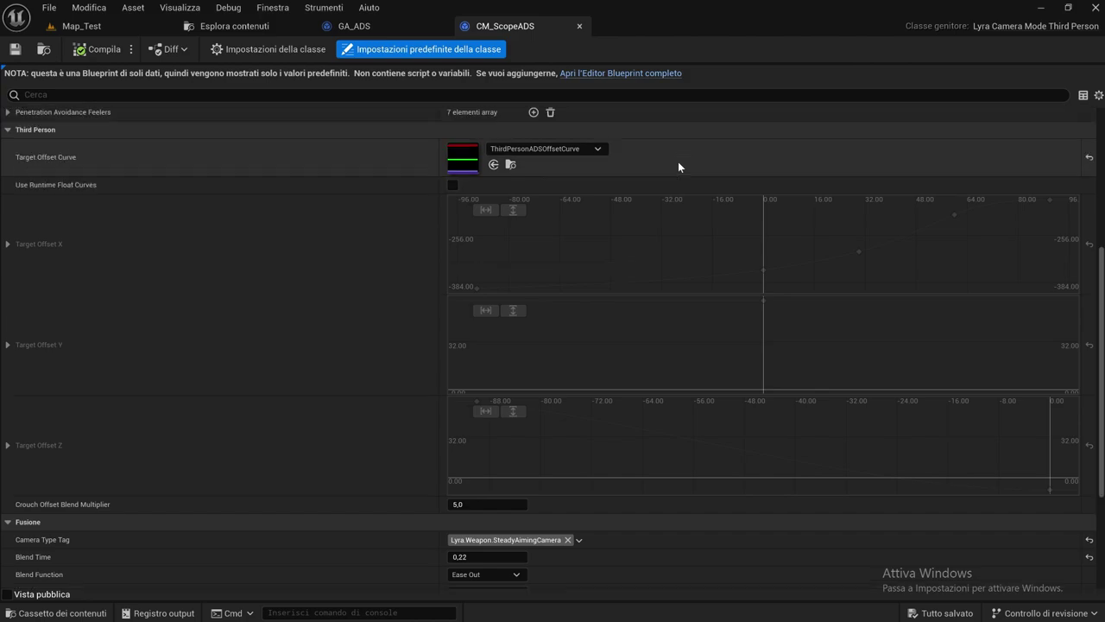
pyautogui.scroll(1, 527, 220)
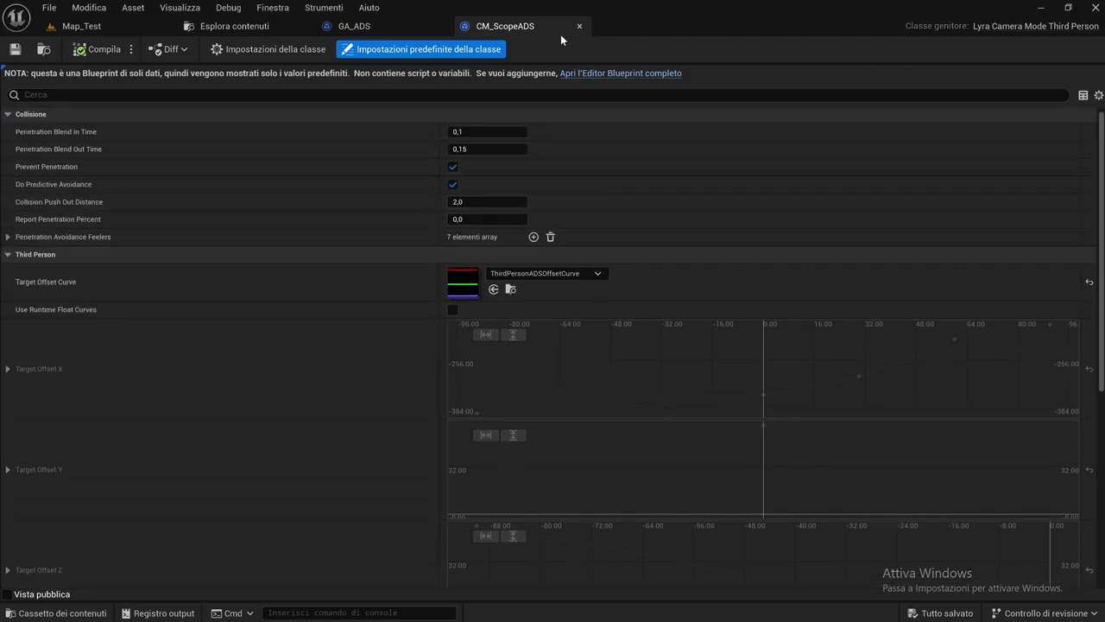
pyautogui.click(442, 26)
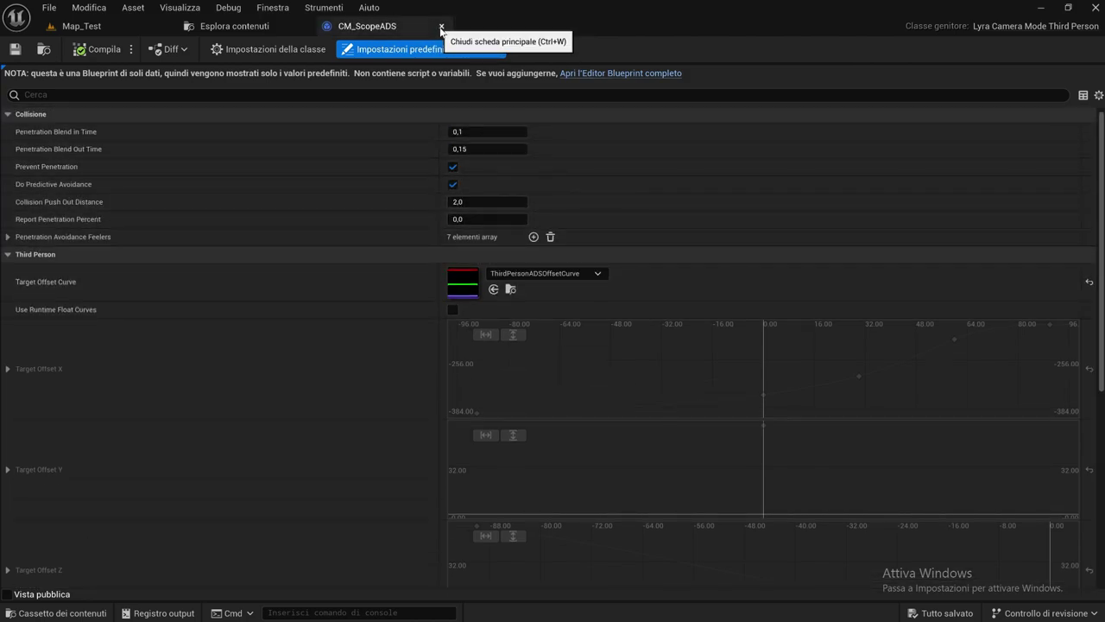
pyautogui.click(441, 26)
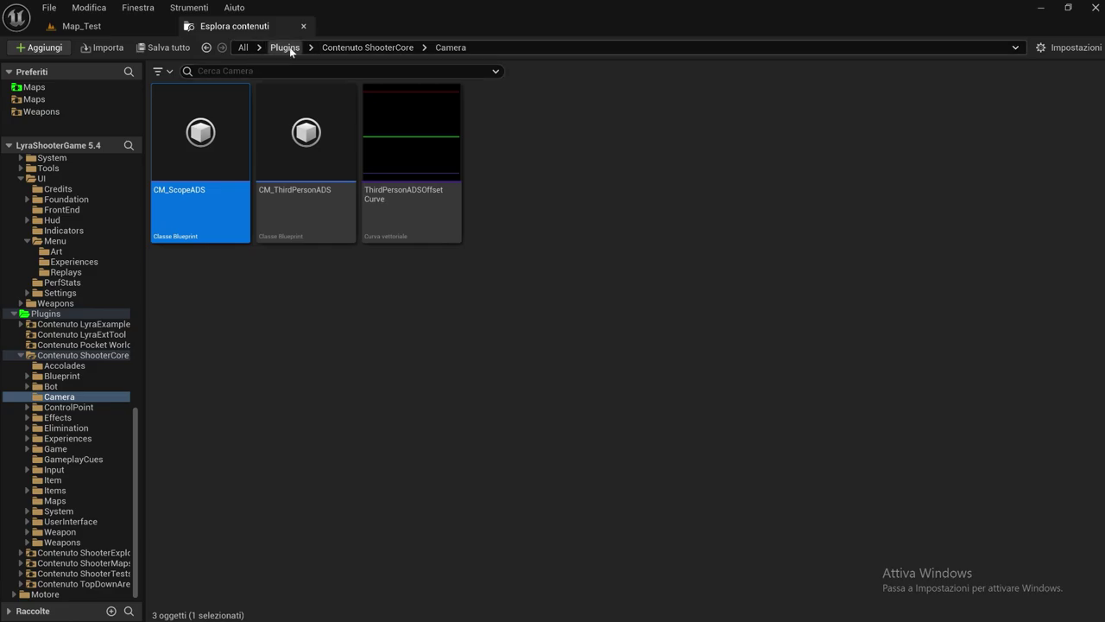
# Search all content for the hero blueprint and open B_Hero_ShooterMannequin
pyautogui.click(243, 48)
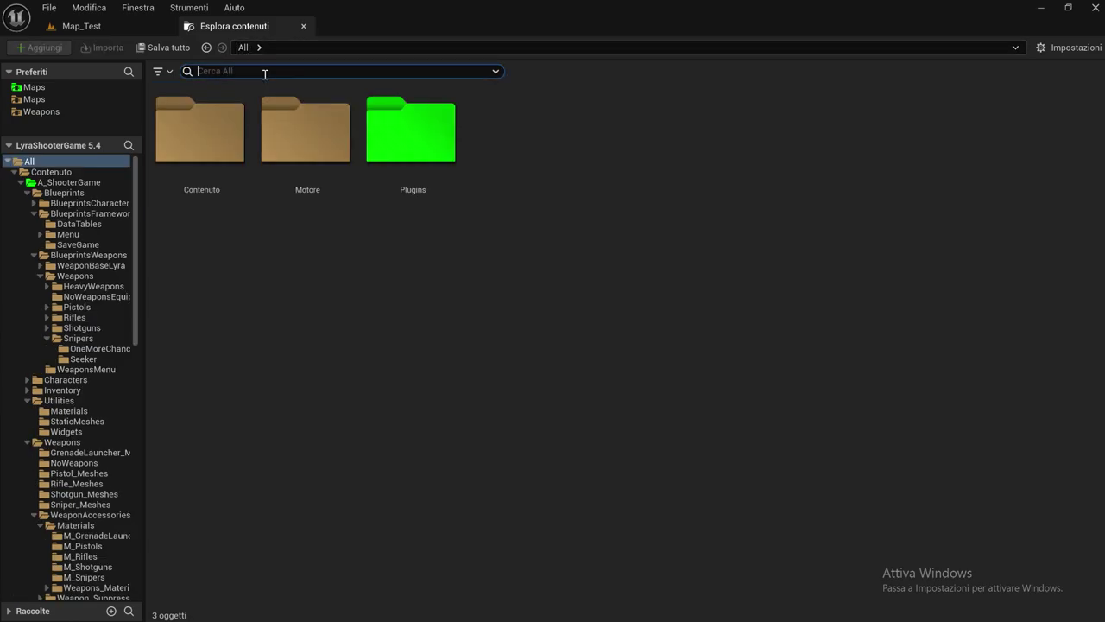
pyautogui.write('hero')
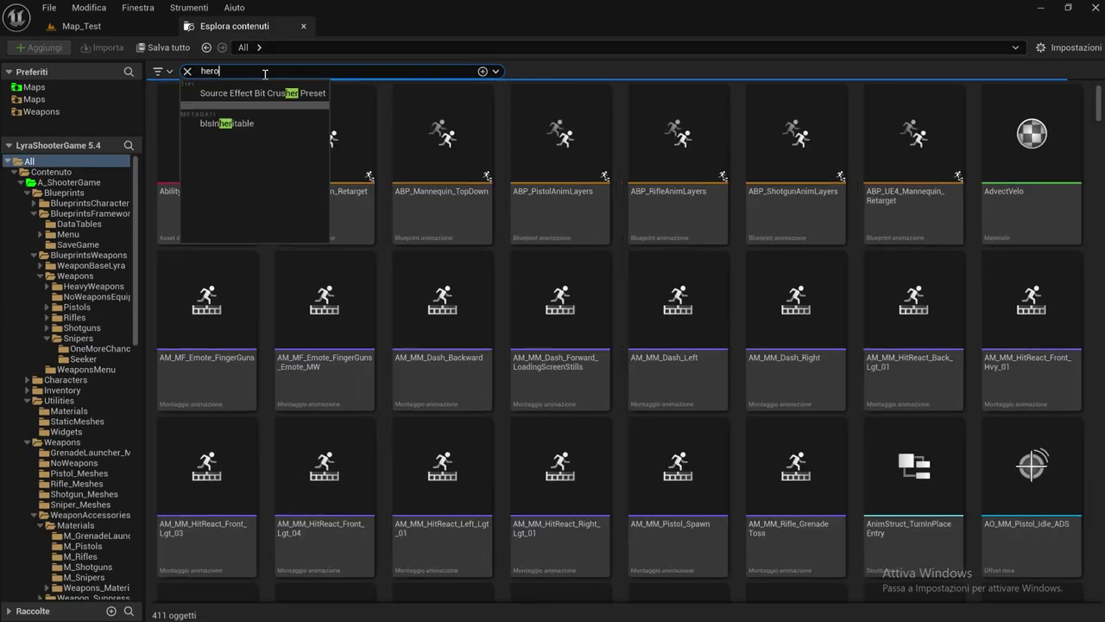
pyautogui.write('_')
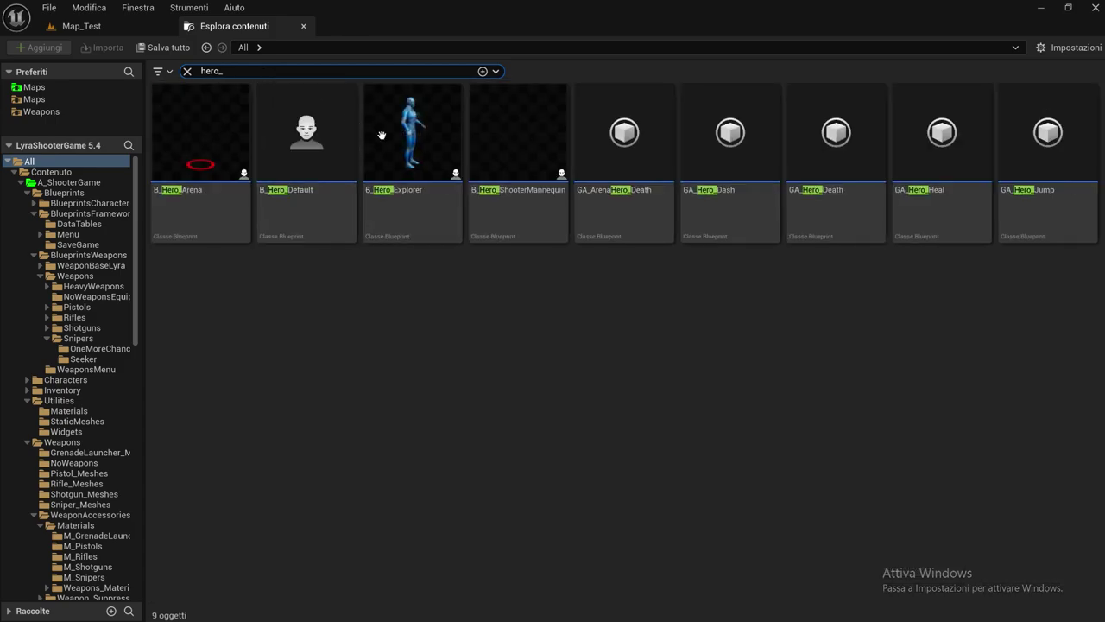
pyautogui.doubleClick(508, 223)
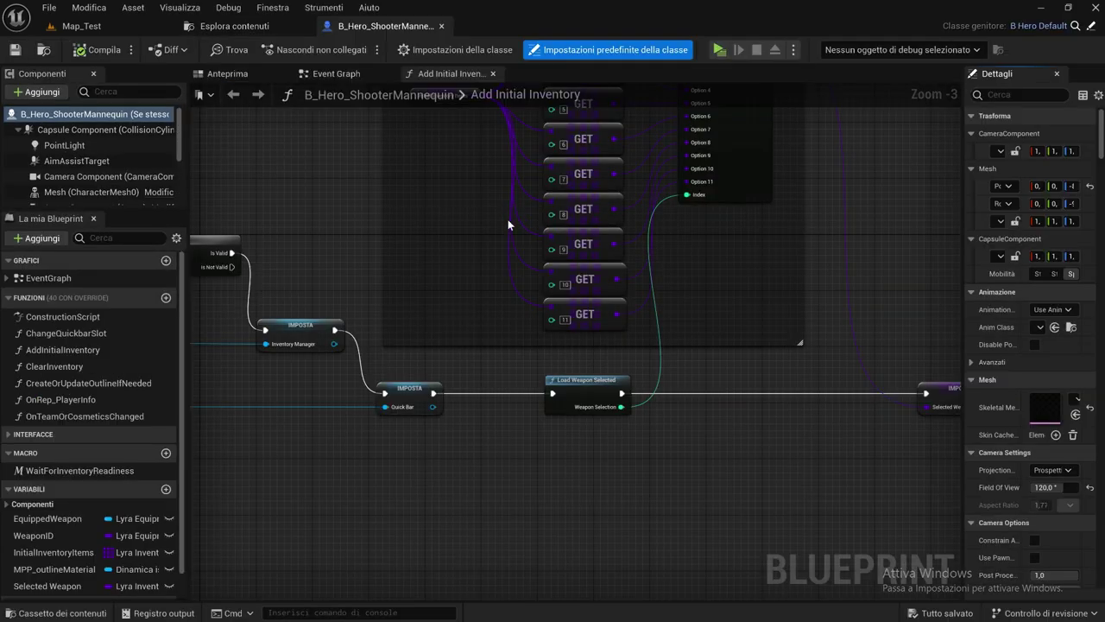
# Zoom out on Add Initial Inventory, then frame the Event Graph's top nodes and Characters Femine State group
pyautogui.scroll(-4, 518, 229)
pyautogui.moveTo(609, 276); pyautogui.dragTo(627, 328, button='right')
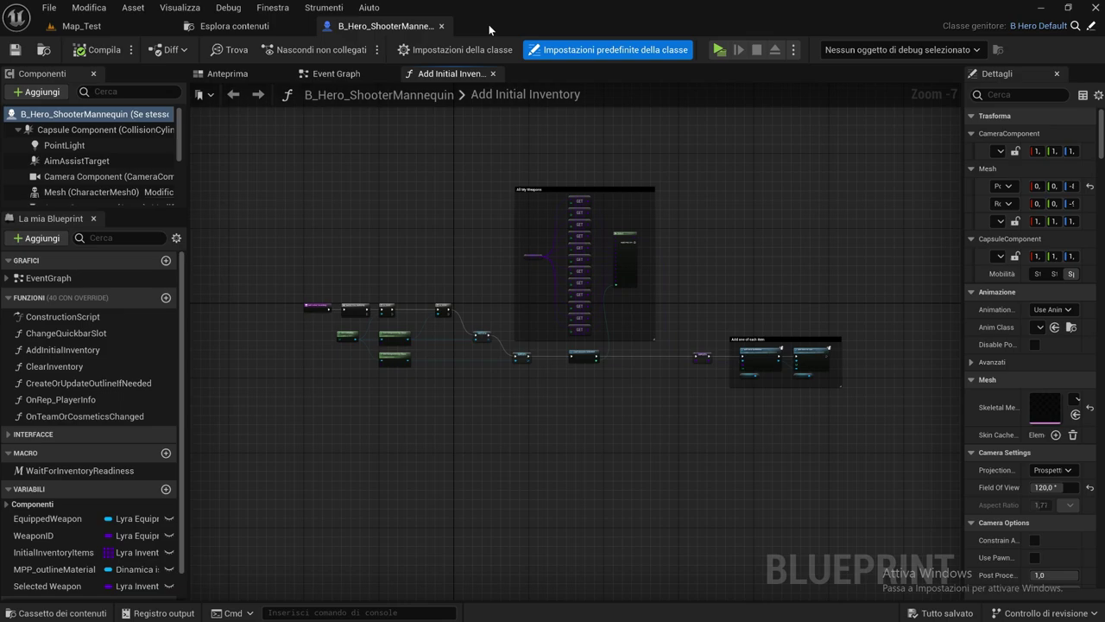
pyautogui.moveTo(389, 245); pyautogui.dragTo(379, 244, button='right')
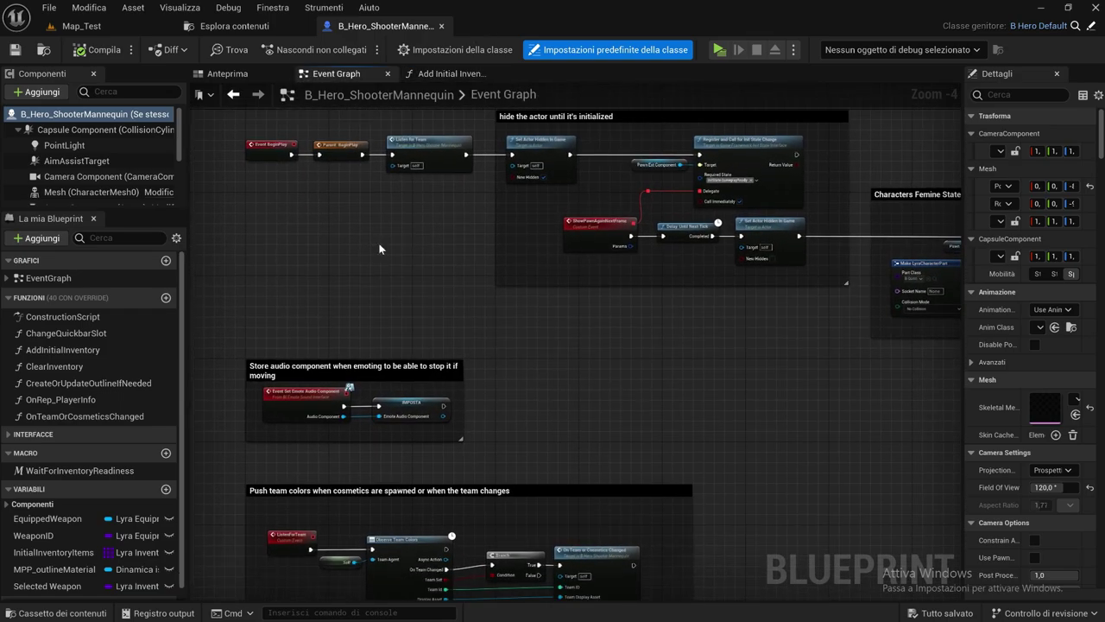
pyautogui.scroll(-1, 379, 249)
pyautogui.moveTo(379, 249); pyautogui.dragTo(359, 257, button='right')
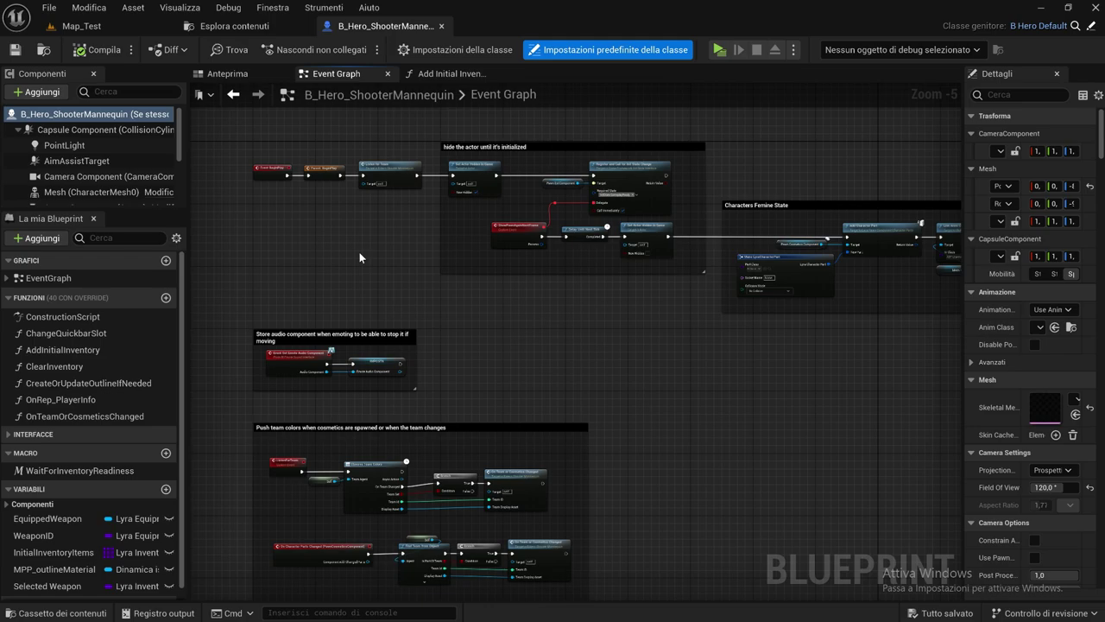
pyautogui.scroll(1, 397, 235)
pyautogui.moveTo(397, 235); pyautogui.dragTo(93, 231, button='right')
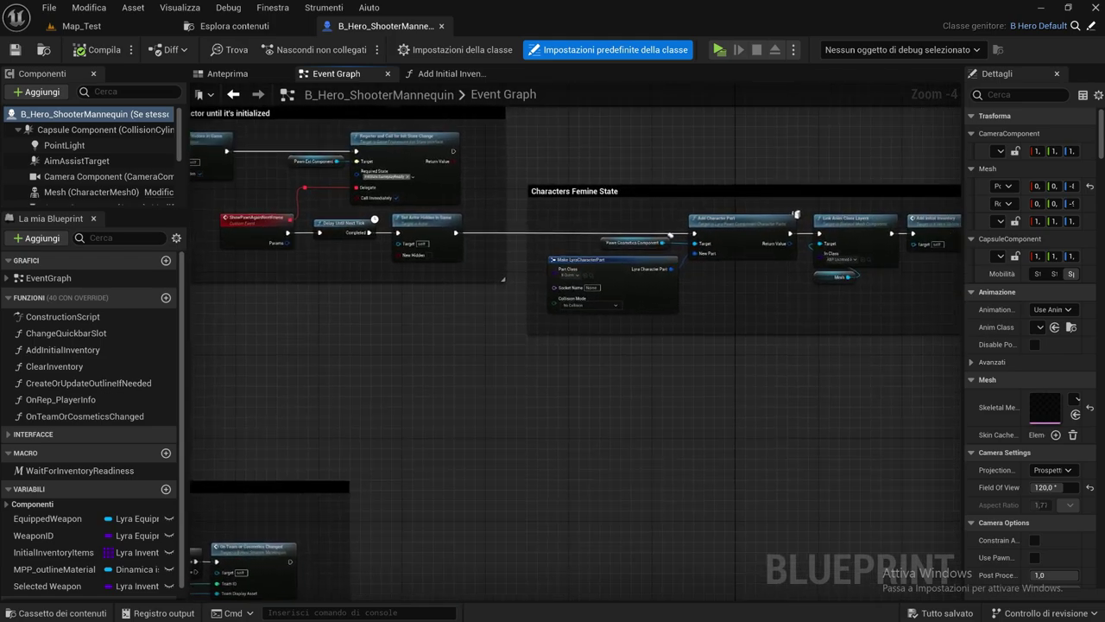
# Pan across the inventory, quick-slot, Grant initial inventory, hide-actor and team-colour comment groups
pyautogui.moveTo(472, 208); pyautogui.dragTo(343, 202, button='right')
pyautogui.scroll(-2, 343, 202)
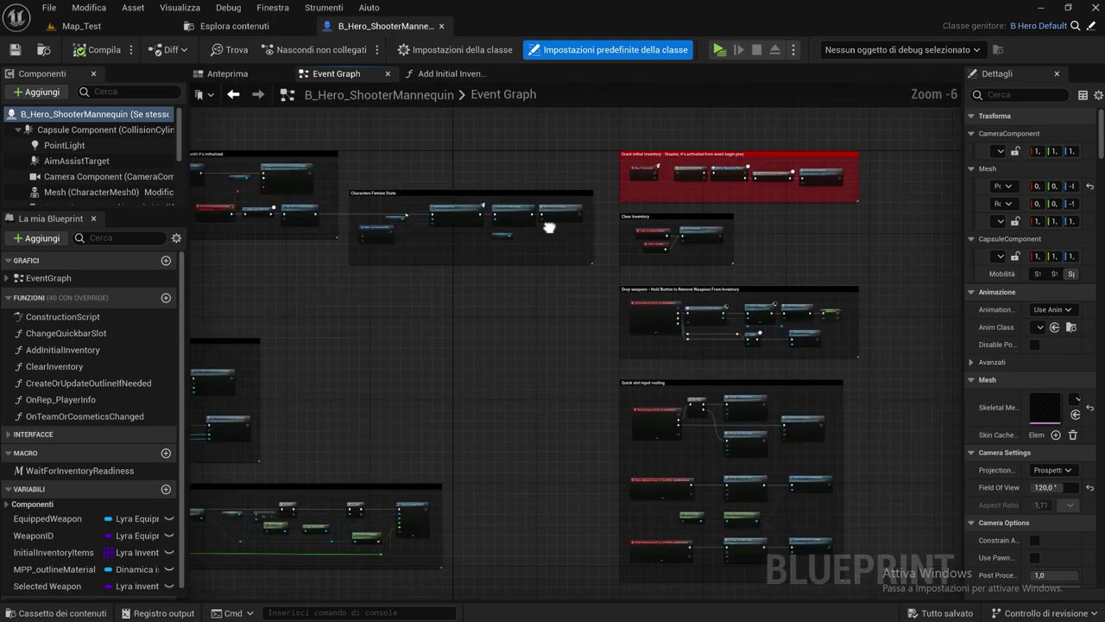
pyautogui.scroll(1, 549, 228)
pyautogui.scroll(2, 540, 233)
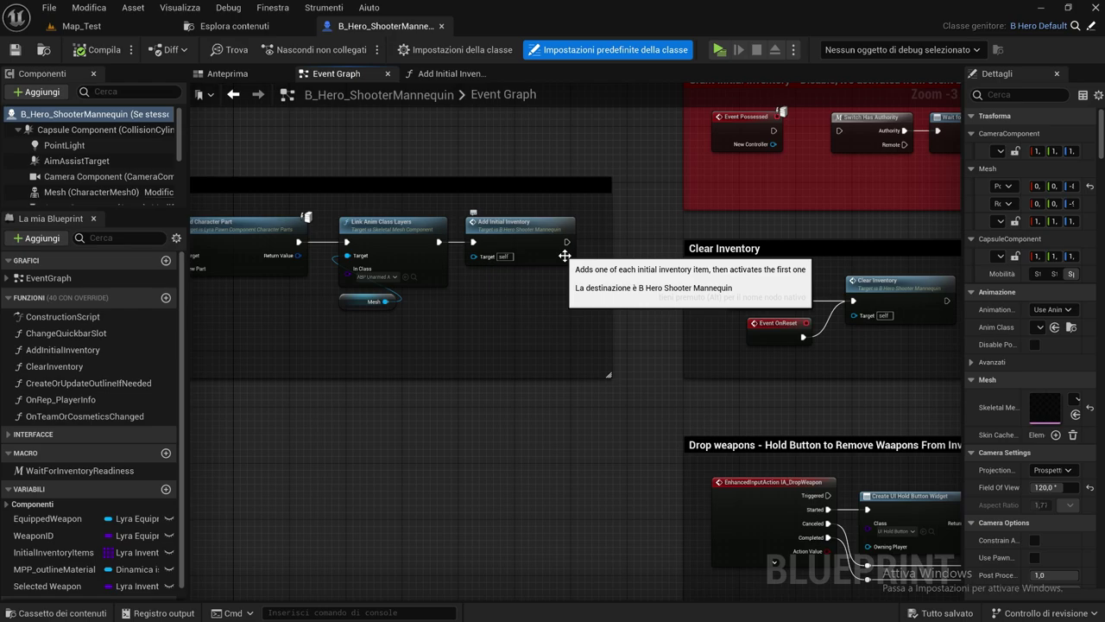
pyautogui.scroll(-1, 476, 357)
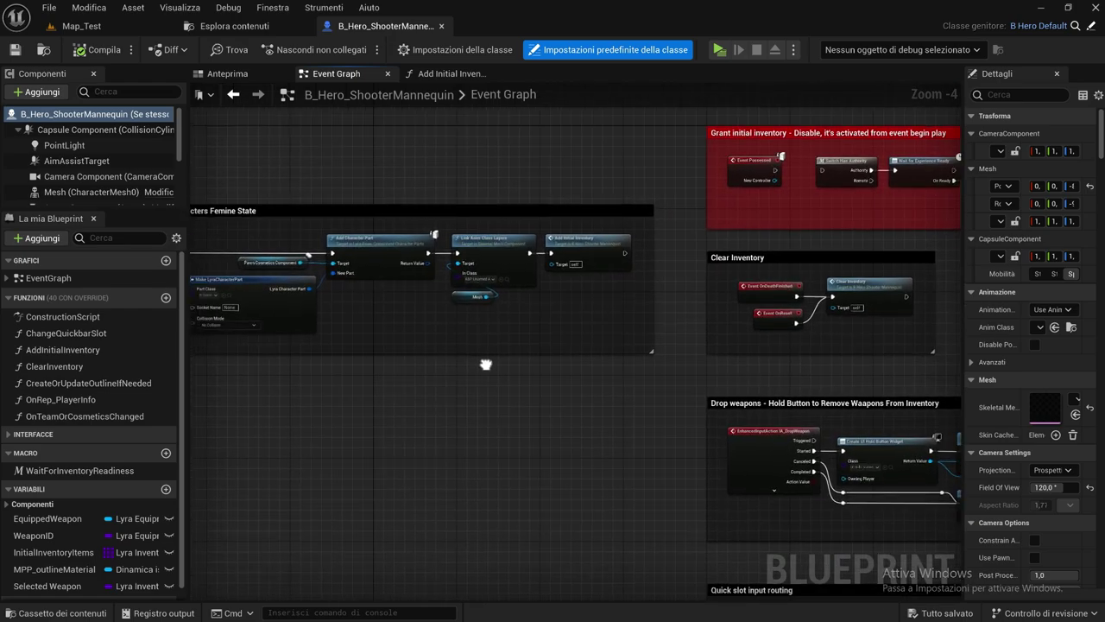
pyautogui.moveTo(477, 357); pyautogui.dragTo(532, 340, button='right')
pyautogui.scroll(-1, 528, 331)
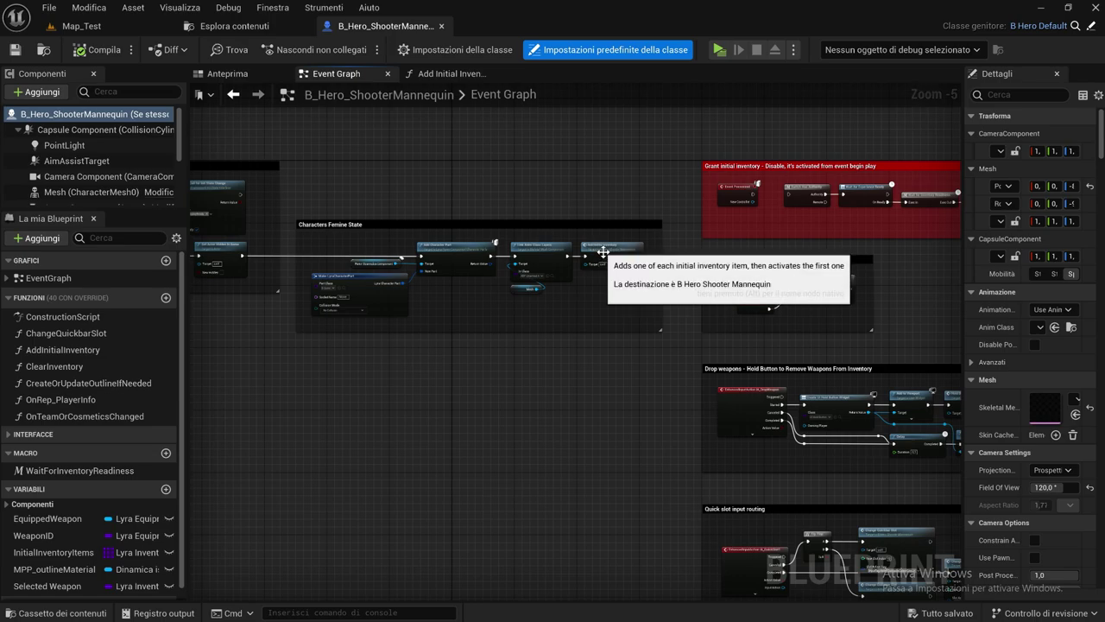
pyautogui.moveTo(231, 406); pyautogui.dragTo(582, 413, button='right')
pyautogui.scroll(2, 316, 274)
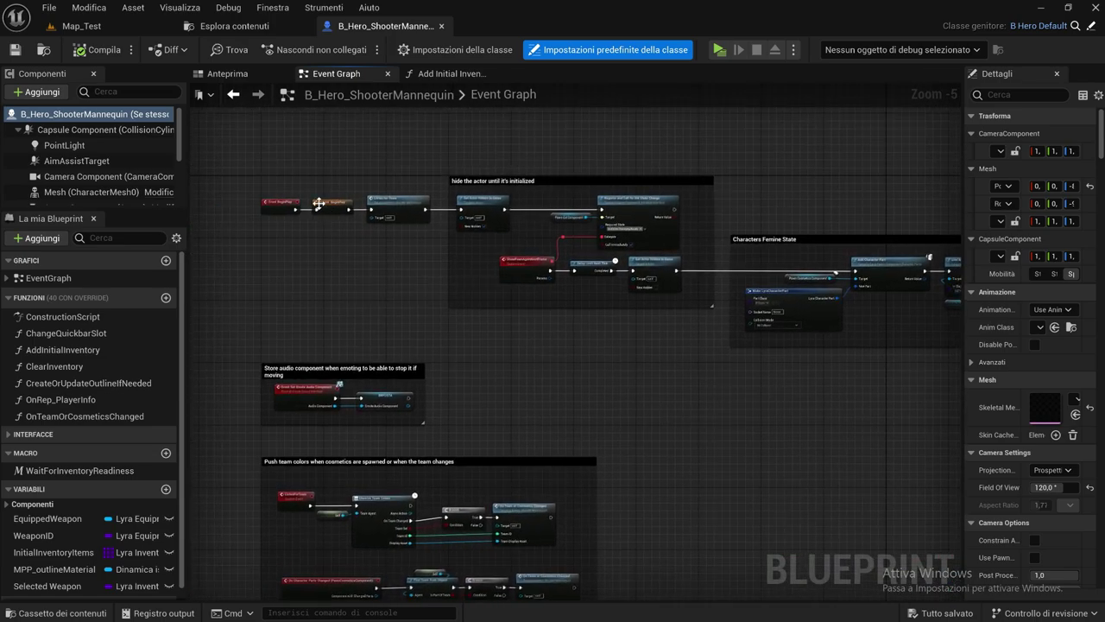
pyautogui.scroll(2, 235, 211)
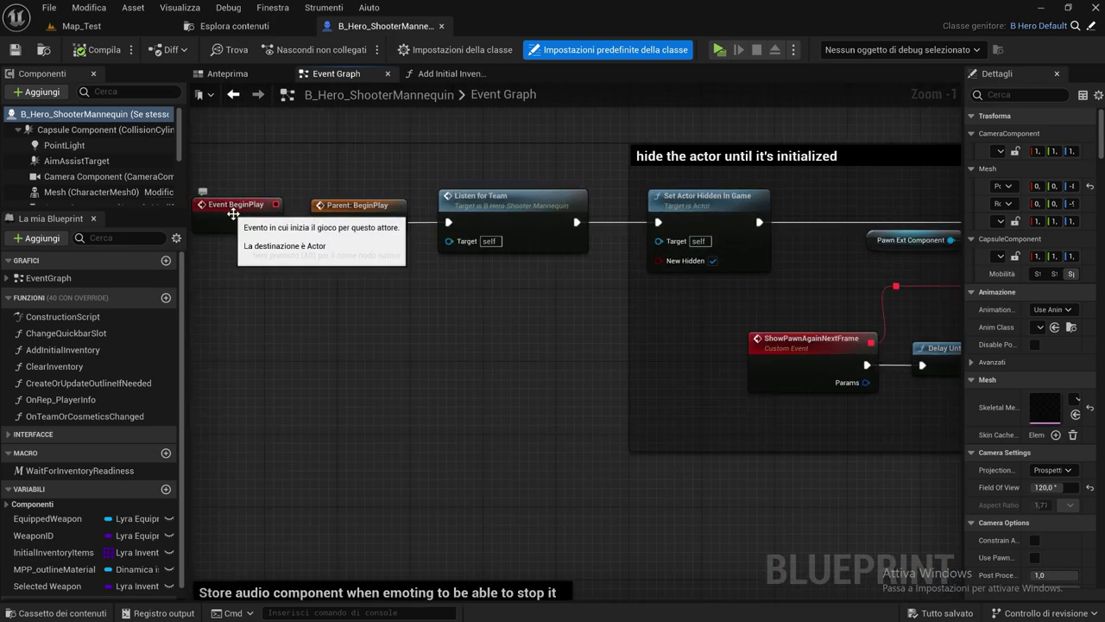
pyautogui.moveTo(233, 214)
pyautogui.mouseDown(button='right')
pyautogui.moveTo(532, 298)
pyautogui.moveTo(376, 260)
pyautogui.mouseUp(button='right')
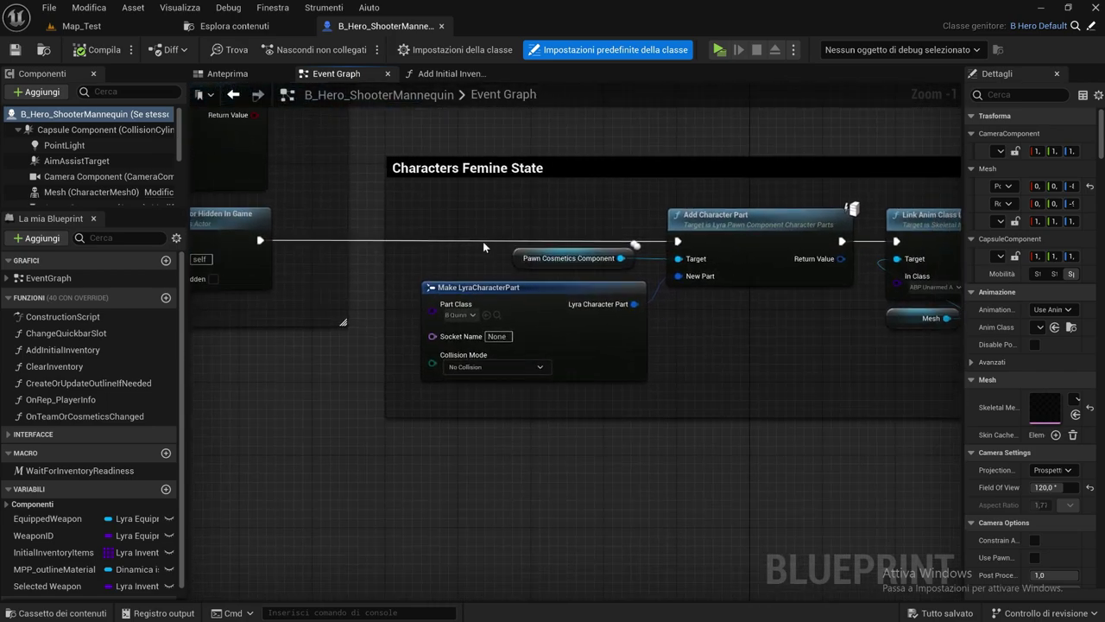
pyautogui.moveTo(595, 358)
pyautogui.mouseDown(button='right')
pyautogui.moveTo(458, 342)
pyautogui.moveTo(314, 365)
pyautogui.mouseUp(button='right')
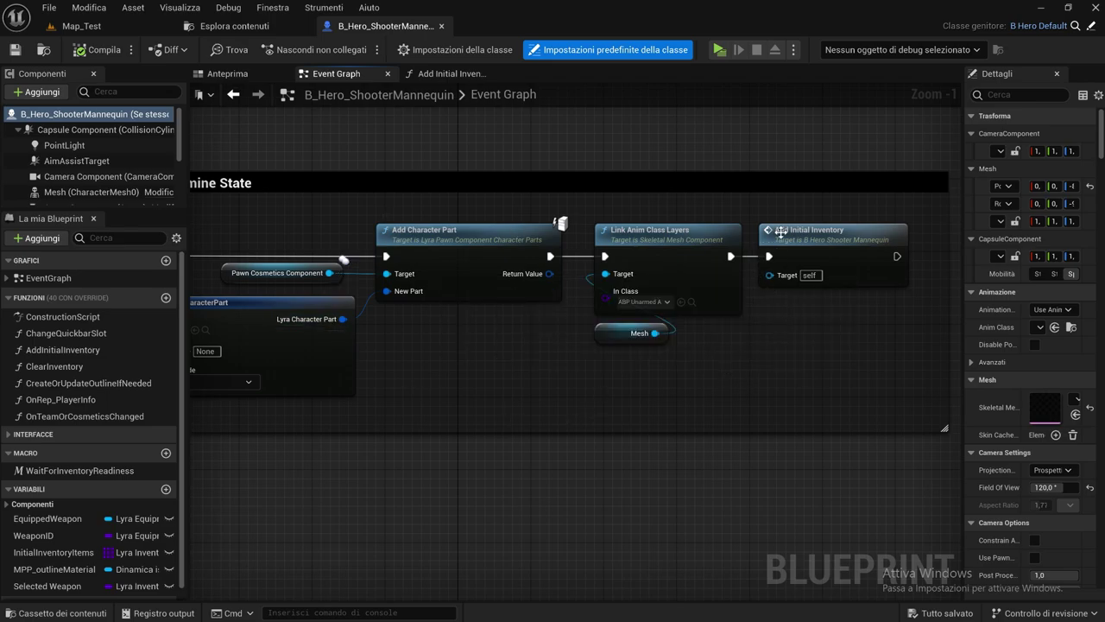
pyautogui.moveTo(780, 231)
pyautogui.mouseDown(button='right')
pyautogui.moveTo(706, 216)
pyautogui.moveTo(445, 288)
pyautogui.mouseUp(button='right')
pyautogui.scroll(-1, 446, 288)
pyautogui.scroll(-1, 756, 276)
pyautogui.moveTo(756, 277); pyautogui.dragTo(327, 251, button='right')
pyautogui.scroll(1, 328, 251)
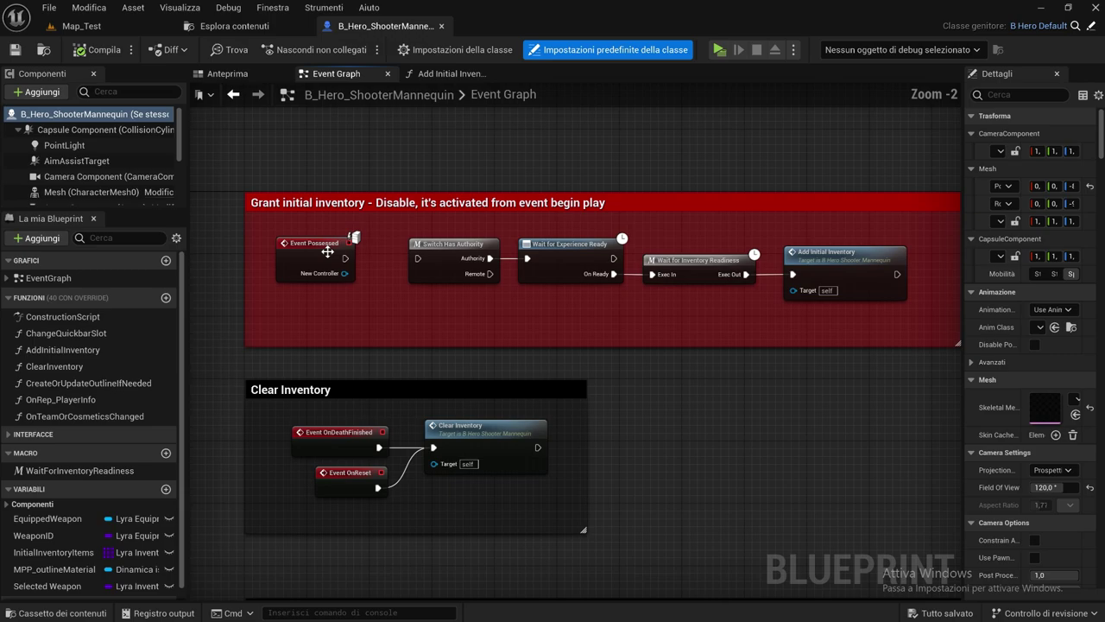
pyautogui.scroll(2, 327, 251)
pyautogui.moveTo(586, 296); pyautogui.dragTo(433, 284, button='right')
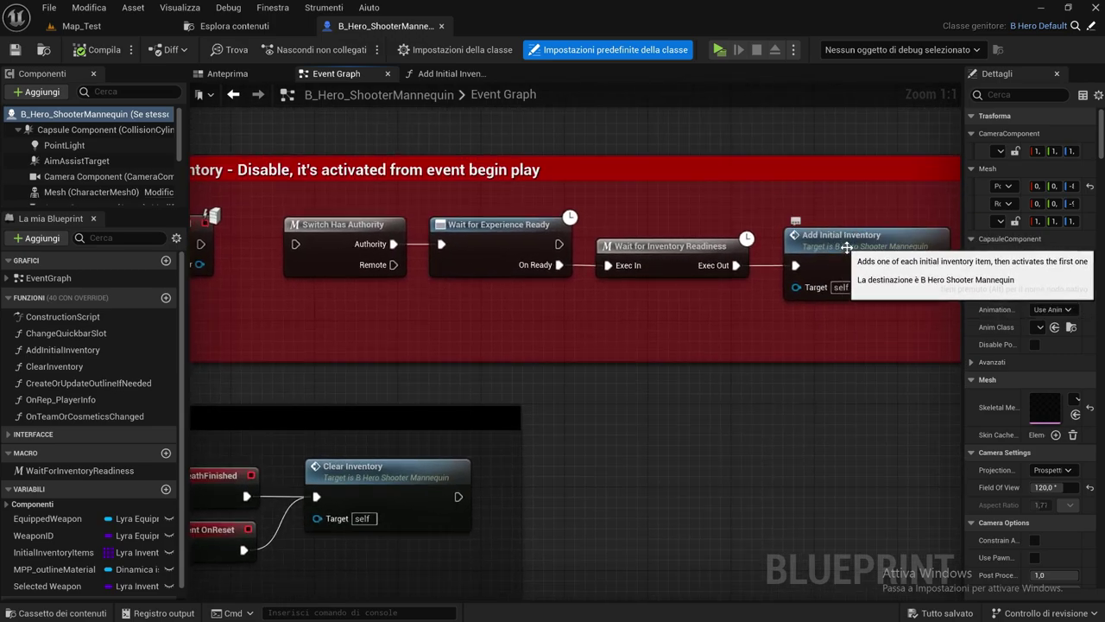
pyautogui.scroll(-3, 811, 226)
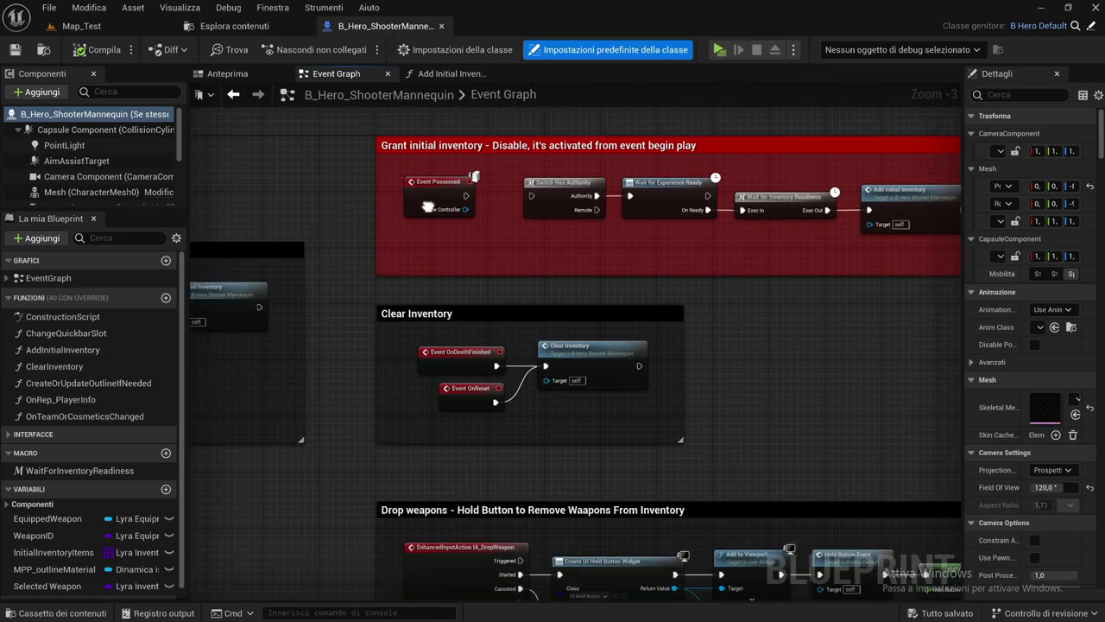
pyautogui.scroll(-2, 441, 222)
pyautogui.scroll(3, 441, 222)
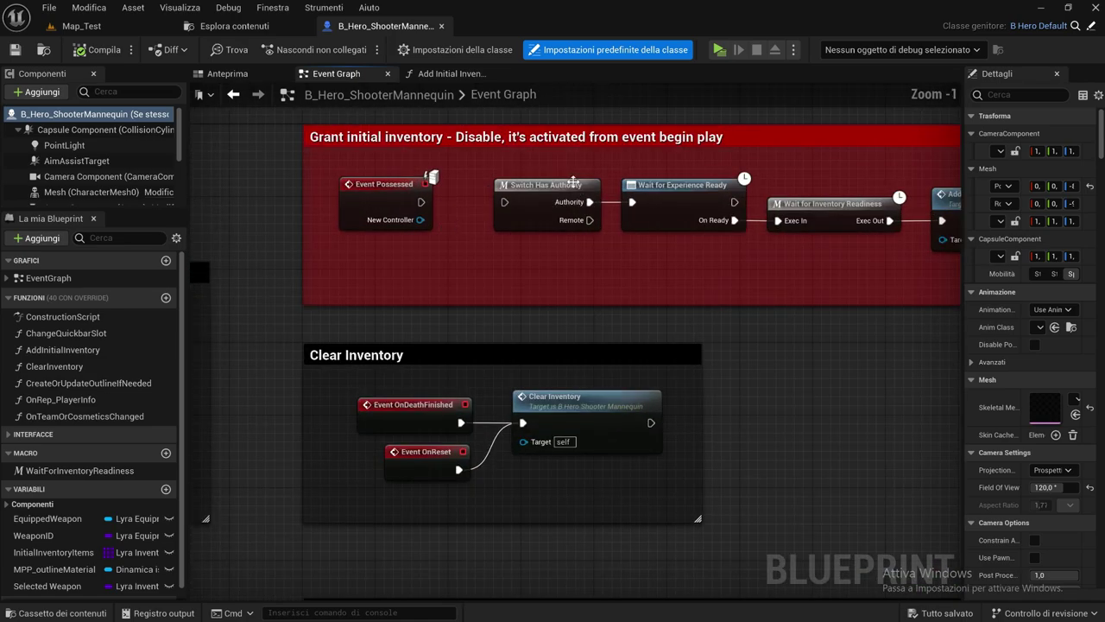
pyautogui.moveTo(441, 222); pyautogui.dragTo(430, 229, button='right')
pyautogui.scroll(-1, 430, 230)
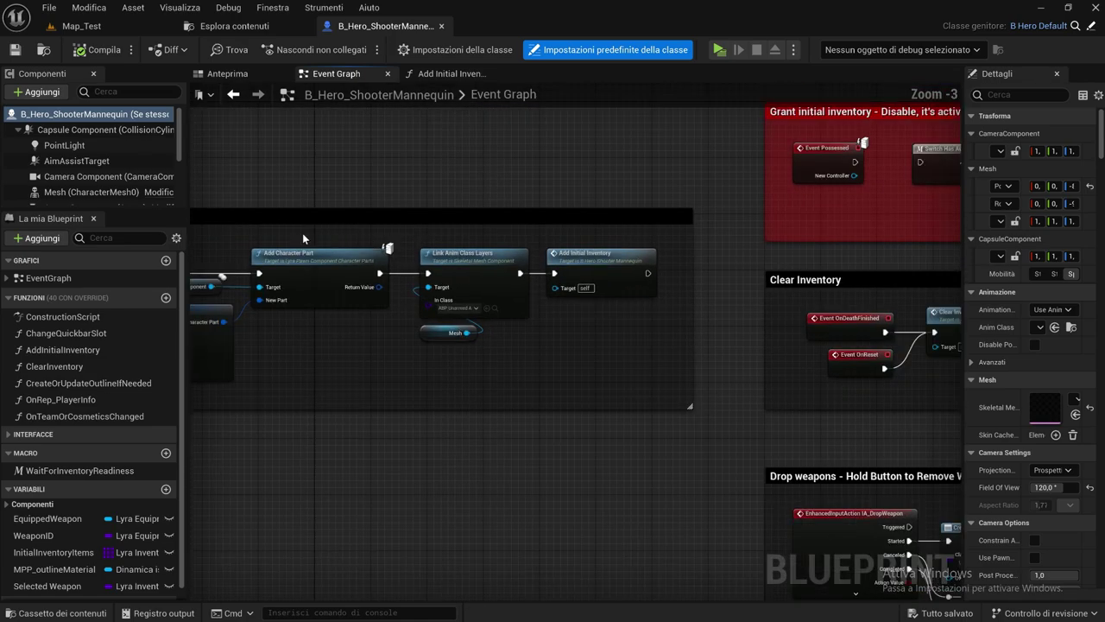
pyautogui.moveTo(302, 233); pyautogui.dragTo(367, 215, button='right')
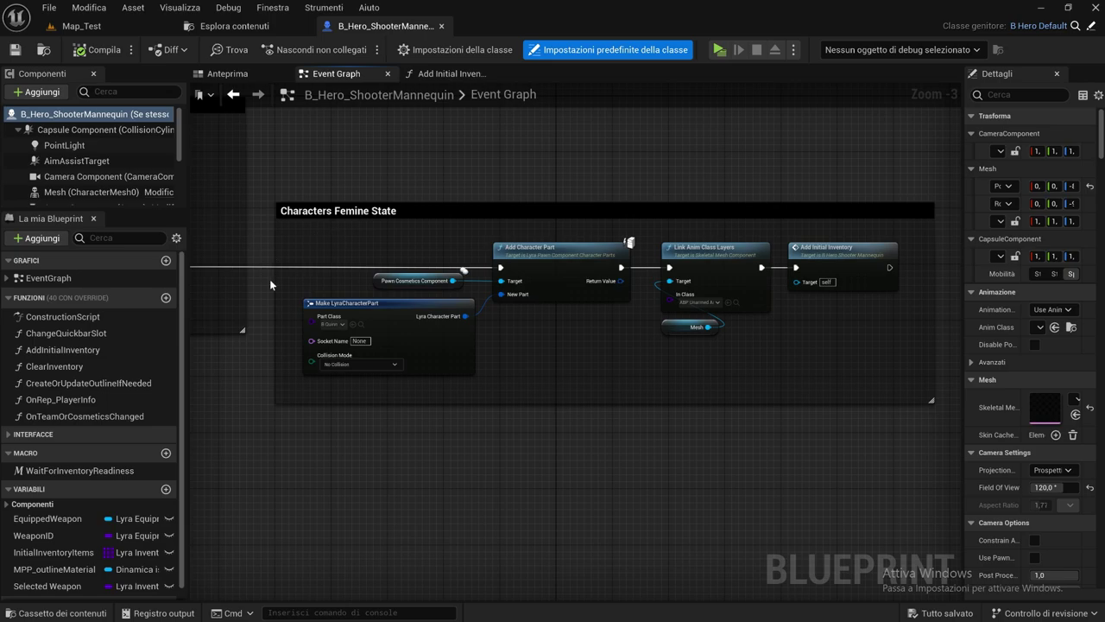
pyautogui.moveTo(337, 271)
pyautogui.mouseDown(button='right')
pyautogui.moveTo(435, 204)
pyautogui.moveTo(625, 226)
pyautogui.mouseUp(button='right')
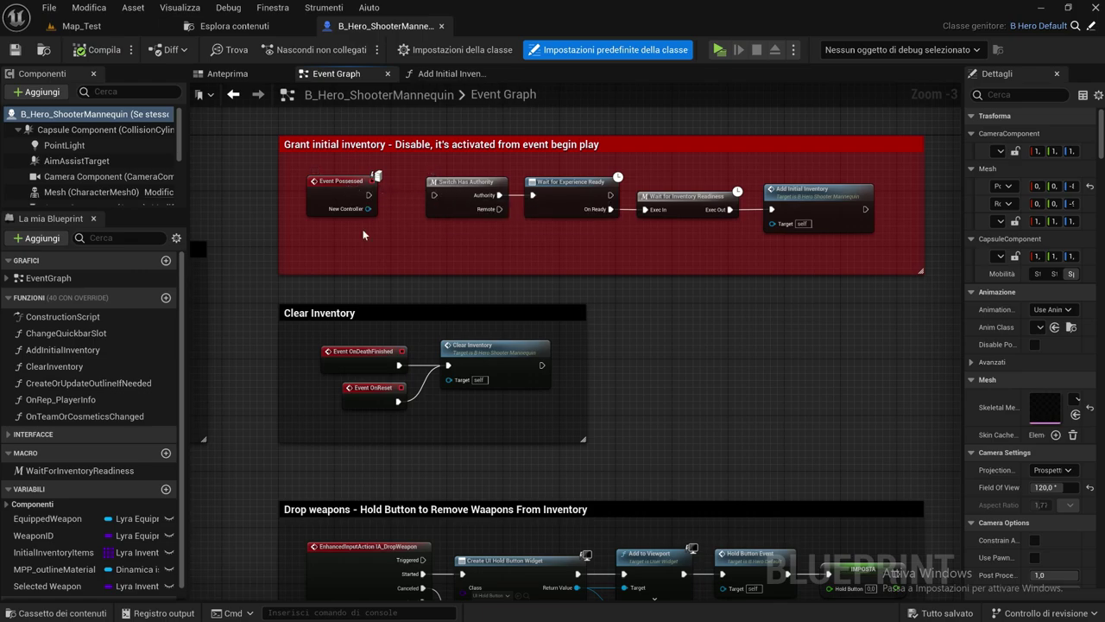
pyautogui.moveTo(364, 234); pyautogui.dragTo(572, 222, button='right')
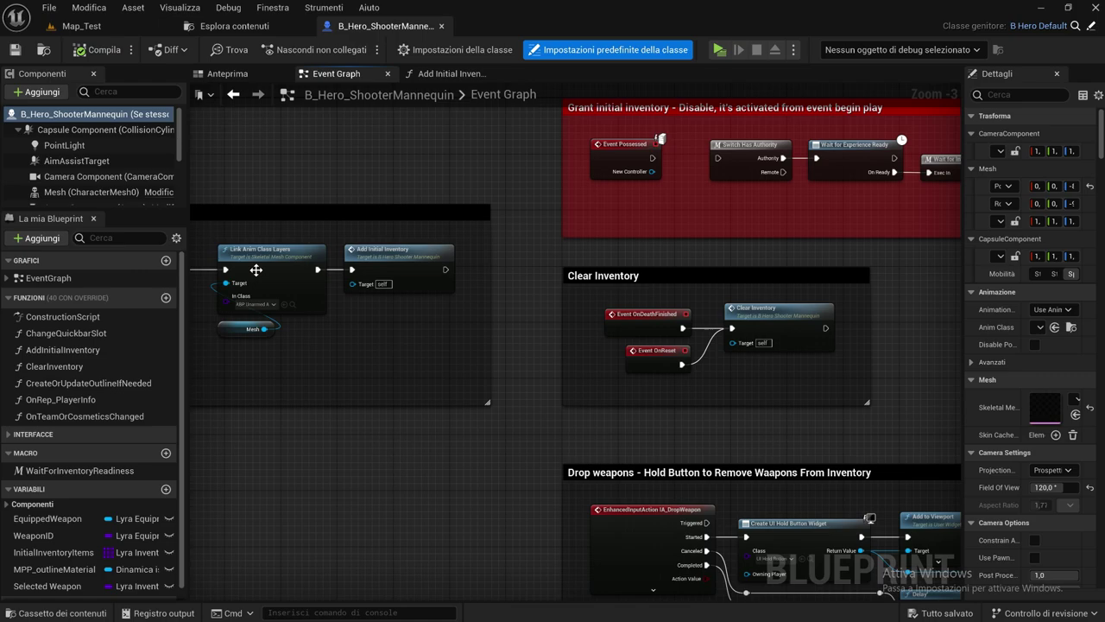
pyautogui.moveTo(323, 433); pyautogui.dragTo(489, 346, button='right')
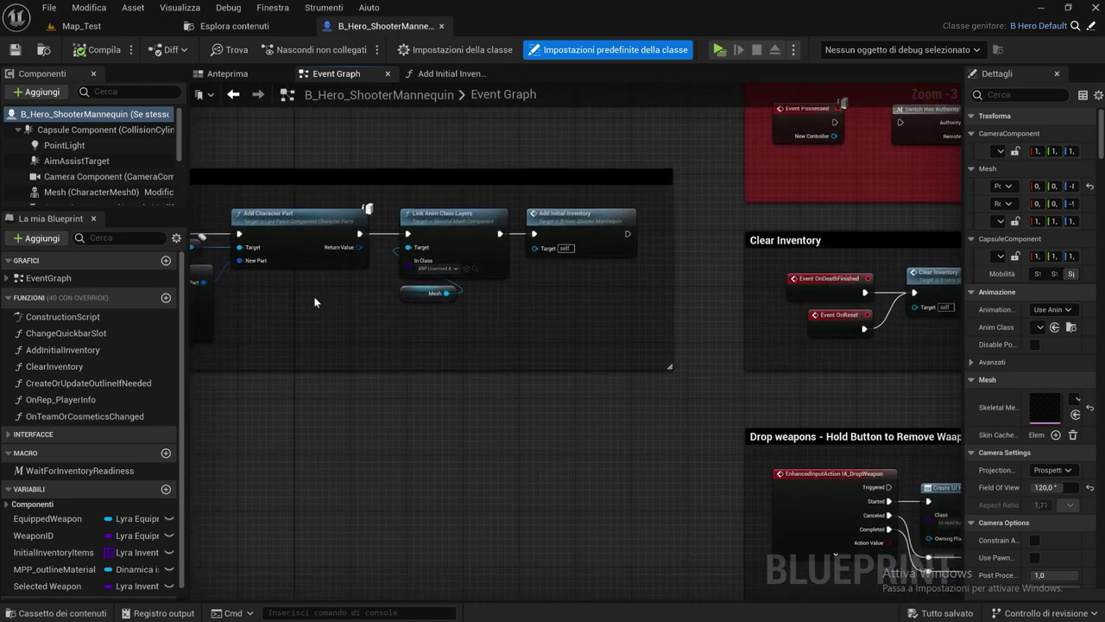
pyautogui.moveTo(315, 302)
pyautogui.mouseDown(button='right')
pyautogui.moveTo(415, 280)
pyautogui.moveTo(572, 175)
pyautogui.mouseUp(button='right')
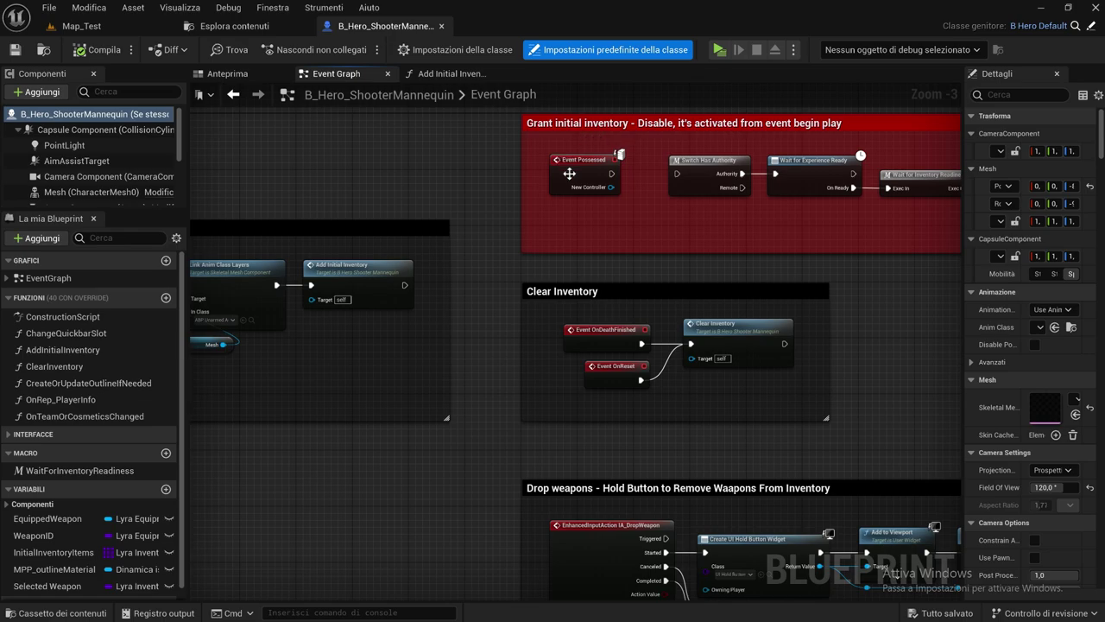
pyautogui.moveTo(337, 284); pyautogui.dragTo(521, 266, button='right')
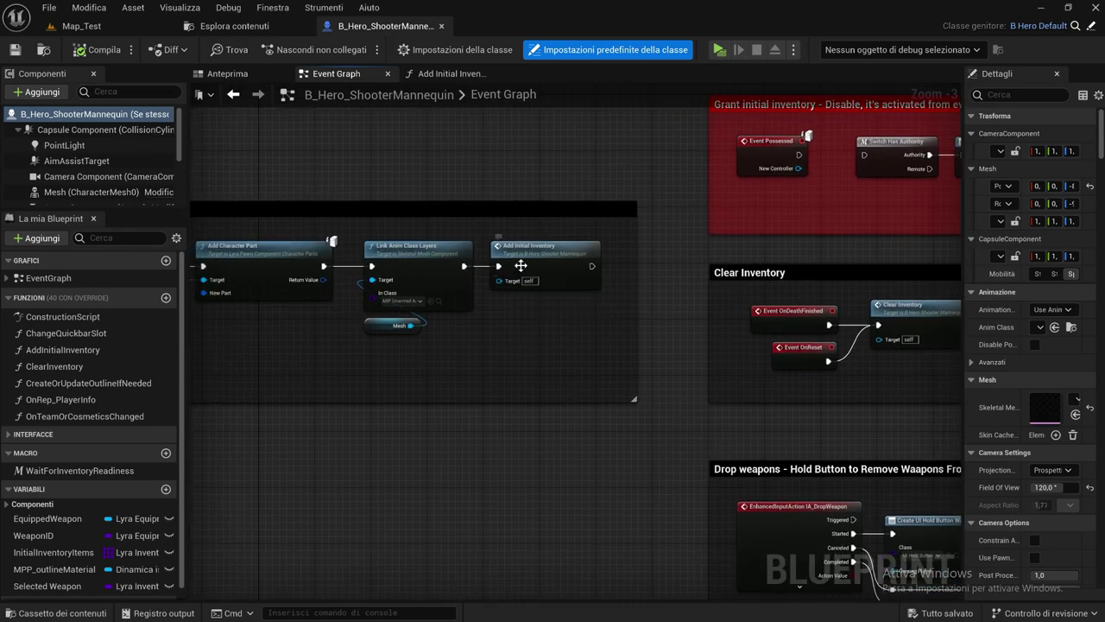
pyautogui.moveTo(415, 263); pyautogui.dragTo(495, 276, button='right')
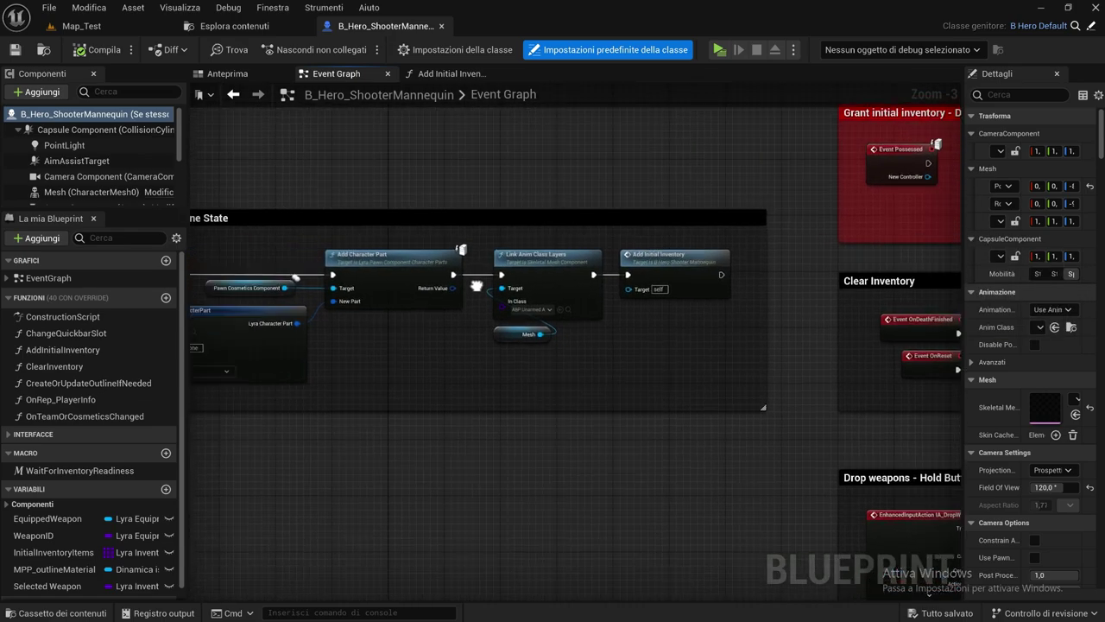
pyautogui.scroll(-1, 406, 347)
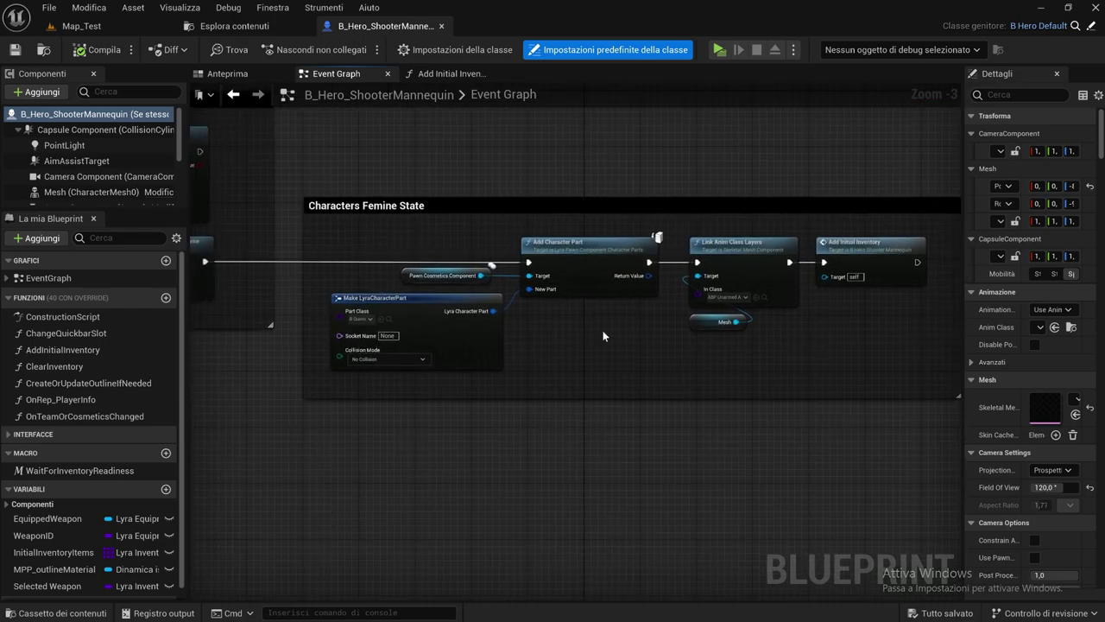
pyautogui.scroll(-1, 414, 371)
pyautogui.scroll(-2, 548, 362)
pyautogui.scroll(4, 450, 287)
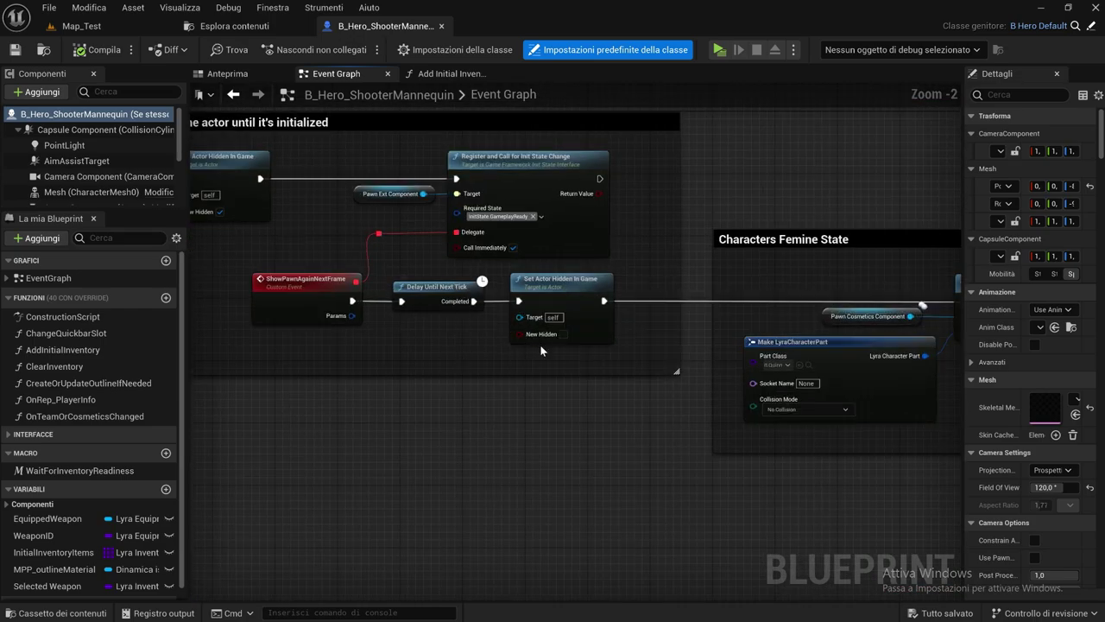
pyautogui.scroll(1, 640, 370)
pyautogui.moveTo(640, 370); pyautogui.dragTo(499, 339, button='right')
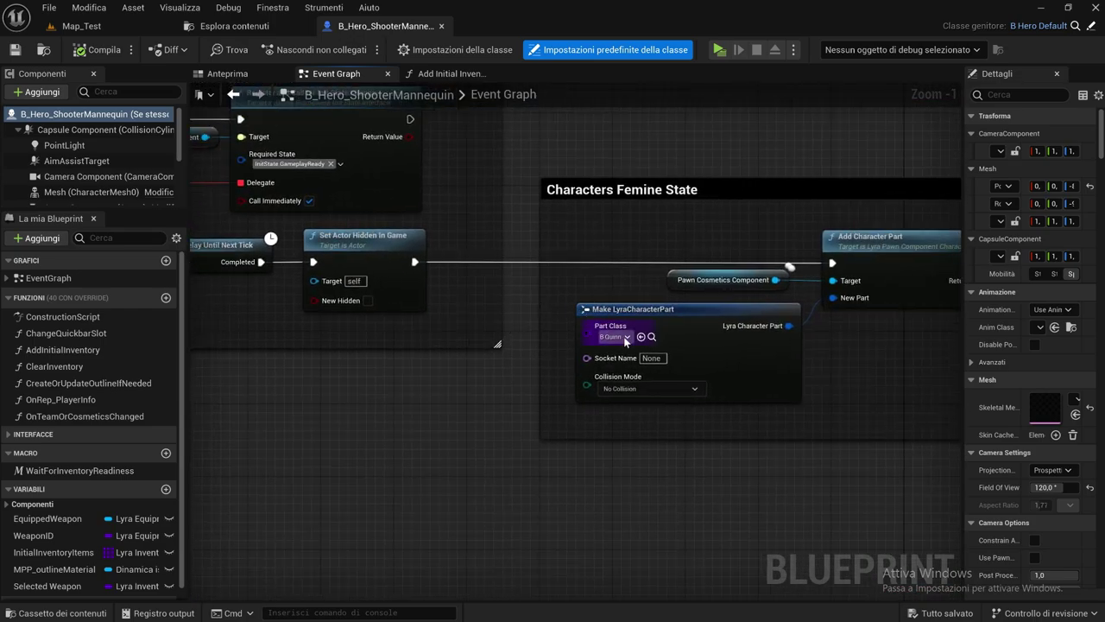
pyautogui.scroll(-1, 625, 341)
pyautogui.moveTo(625, 341); pyautogui.dragTo(369, 288, button='right')
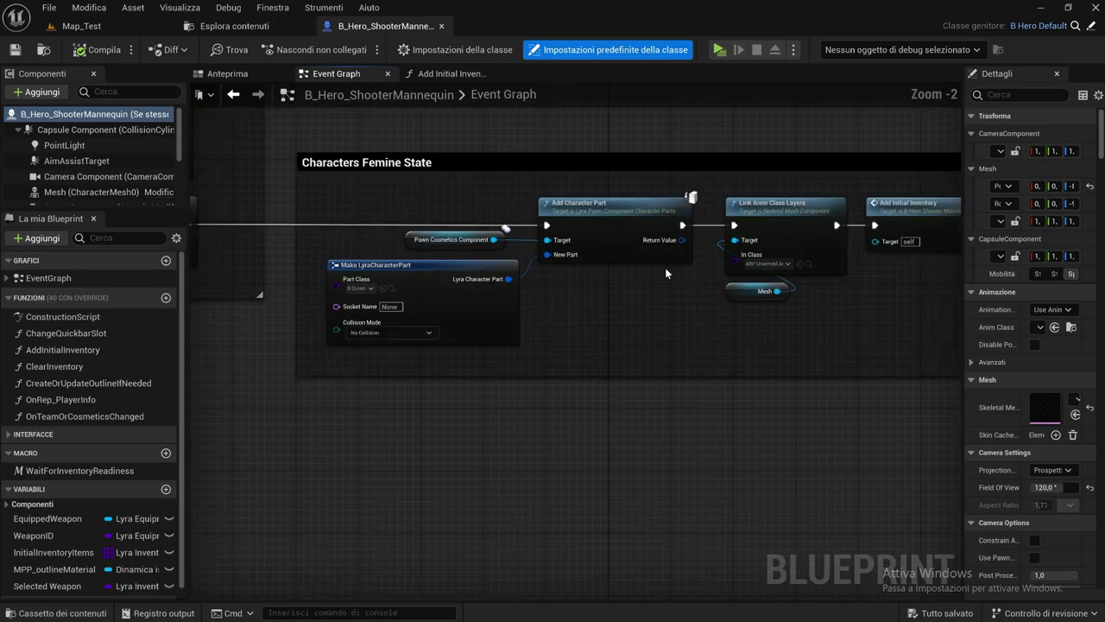
pyautogui.moveTo(665, 274); pyautogui.dragTo(581, 268, button='right')
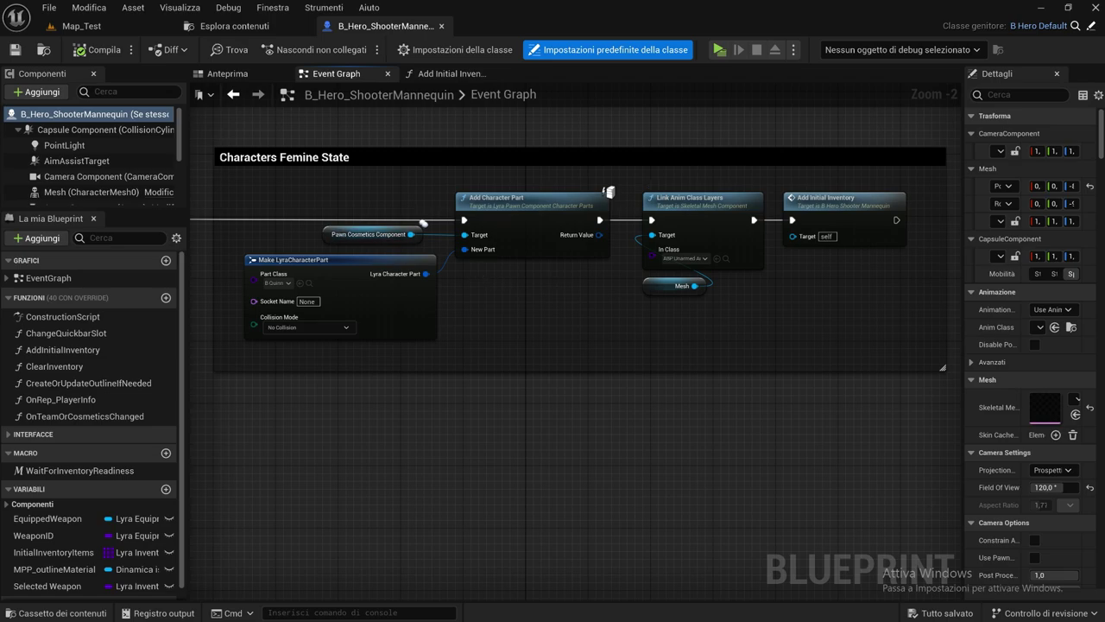
pyautogui.scroll(-3, 552, 346)
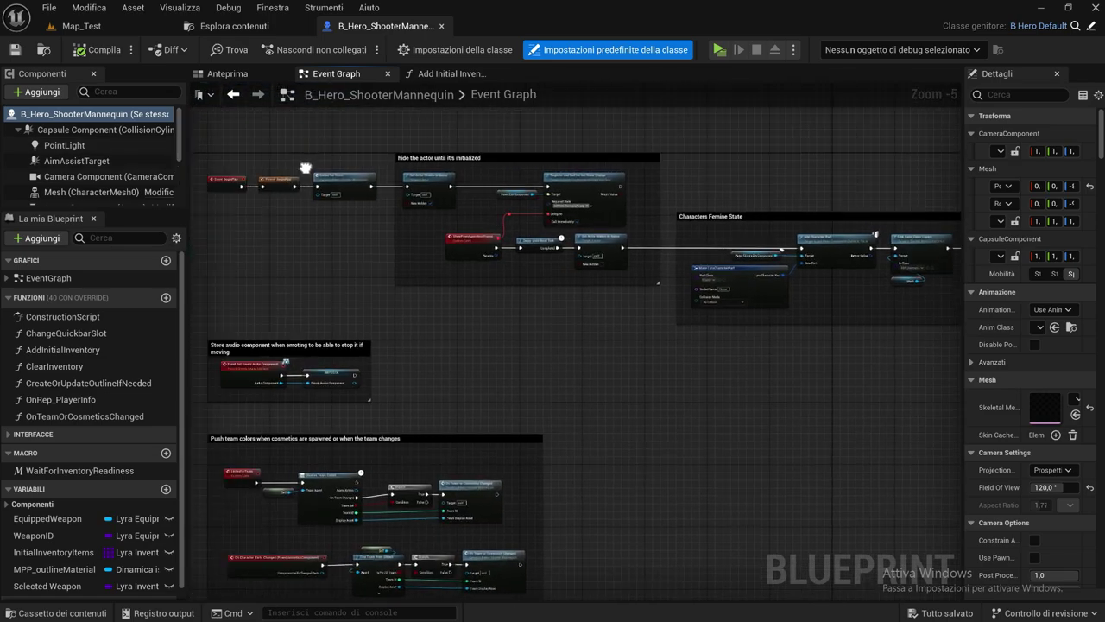
pyautogui.scroll(2, 305, 166)
pyautogui.scroll(1, 259, 177)
pyautogui.scroll(-2, 532, 213)
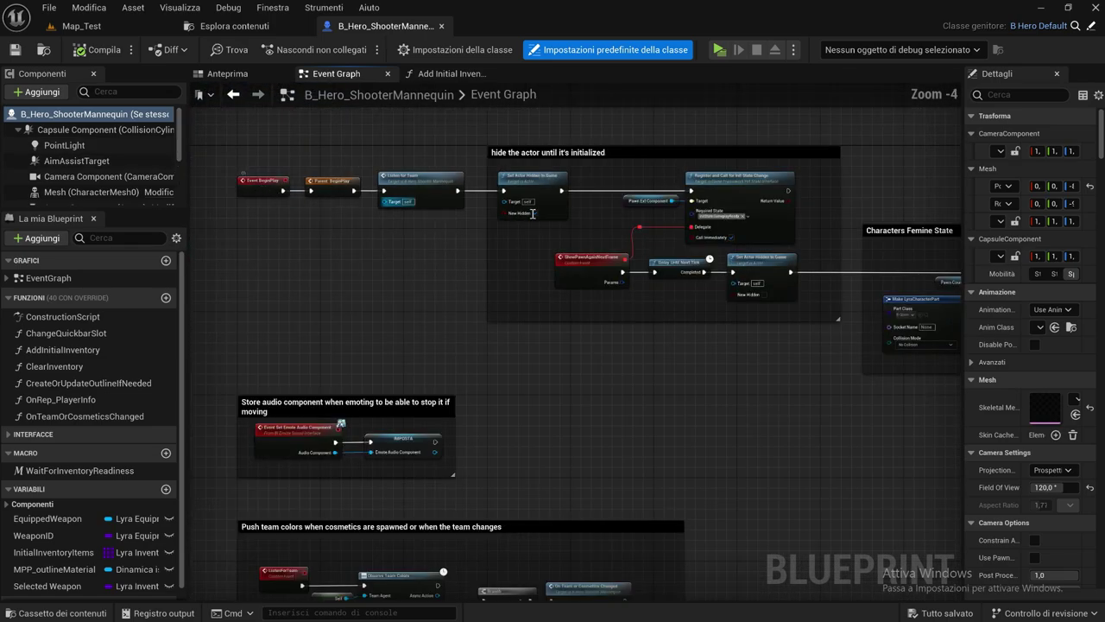
pyautogui.moveTo(533, 213); pyautogui.dragTo(486, 218, button='right')
pyautogui.scroll(1, 681, 288)
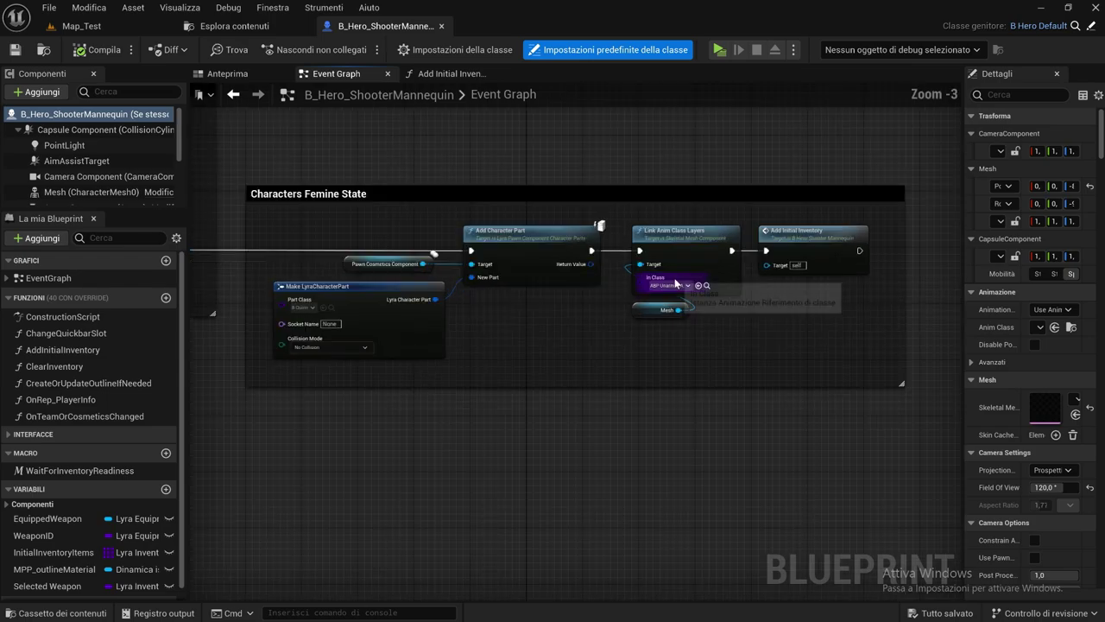
pyautogui.scroll(2, 681, 287)
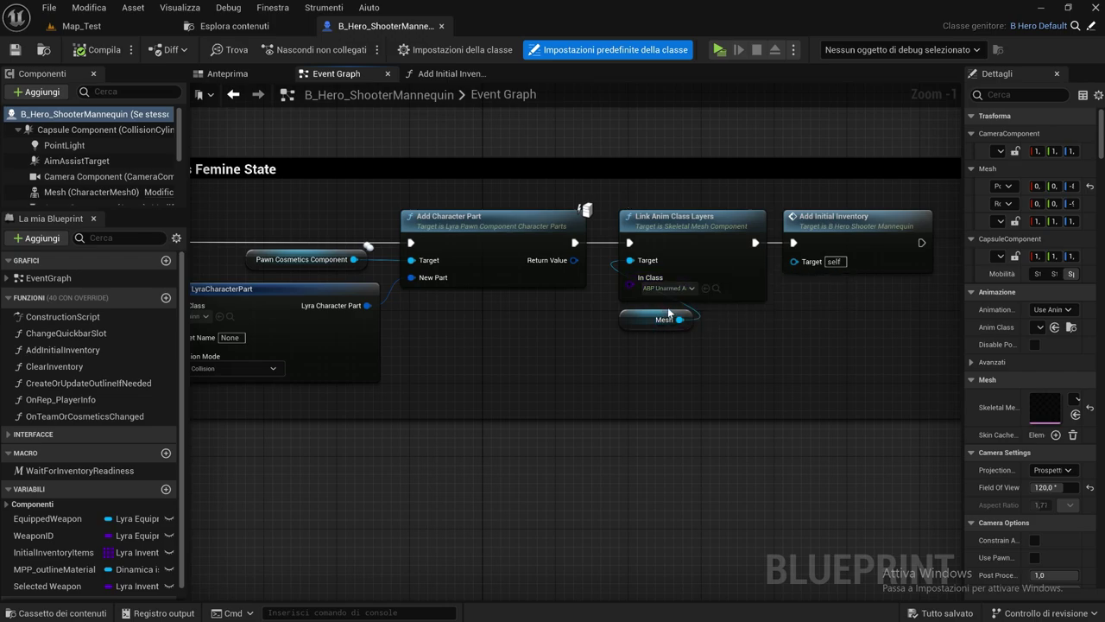
# Play-test Map_Test, running the hero forward with W, then stop the session with Esc
pyautogui.click(79, 27)
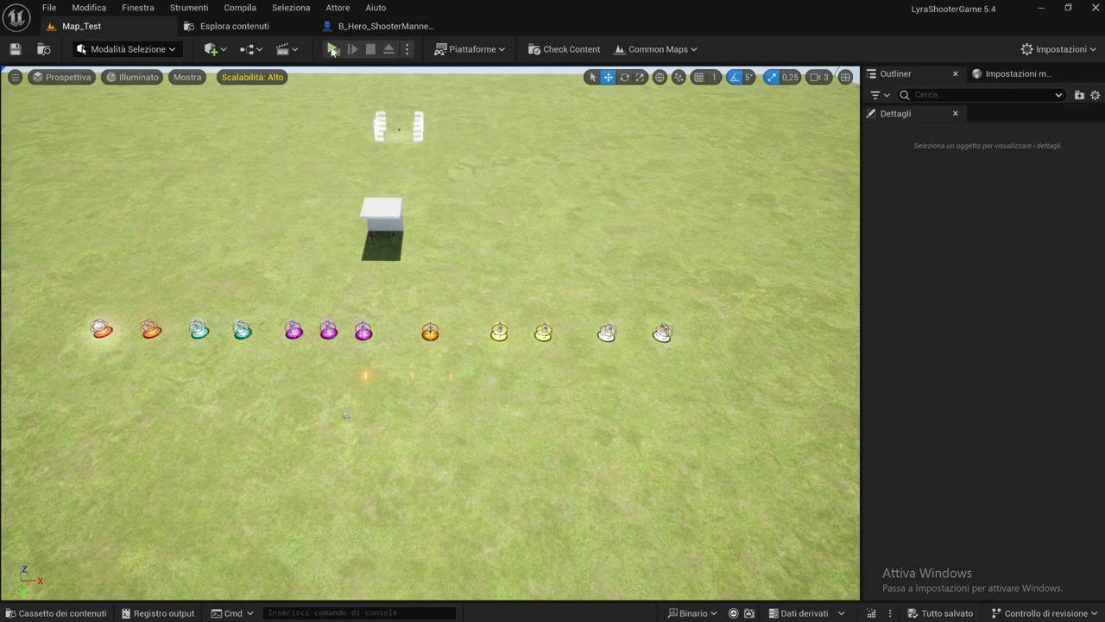
pyautogui.click(332, 52)
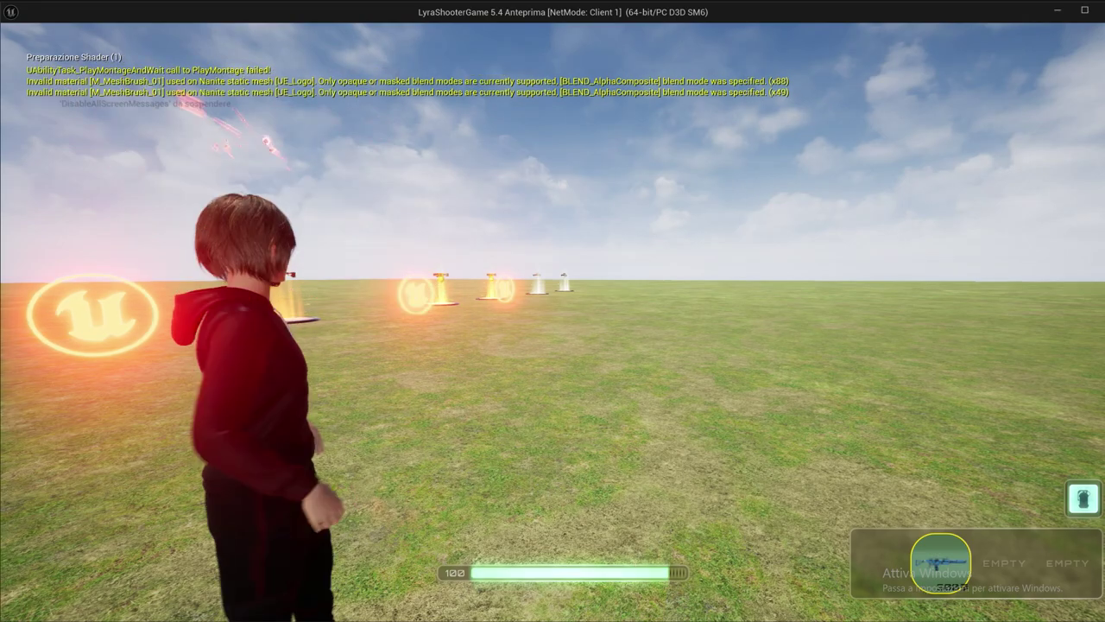
pyautogui.press('w')
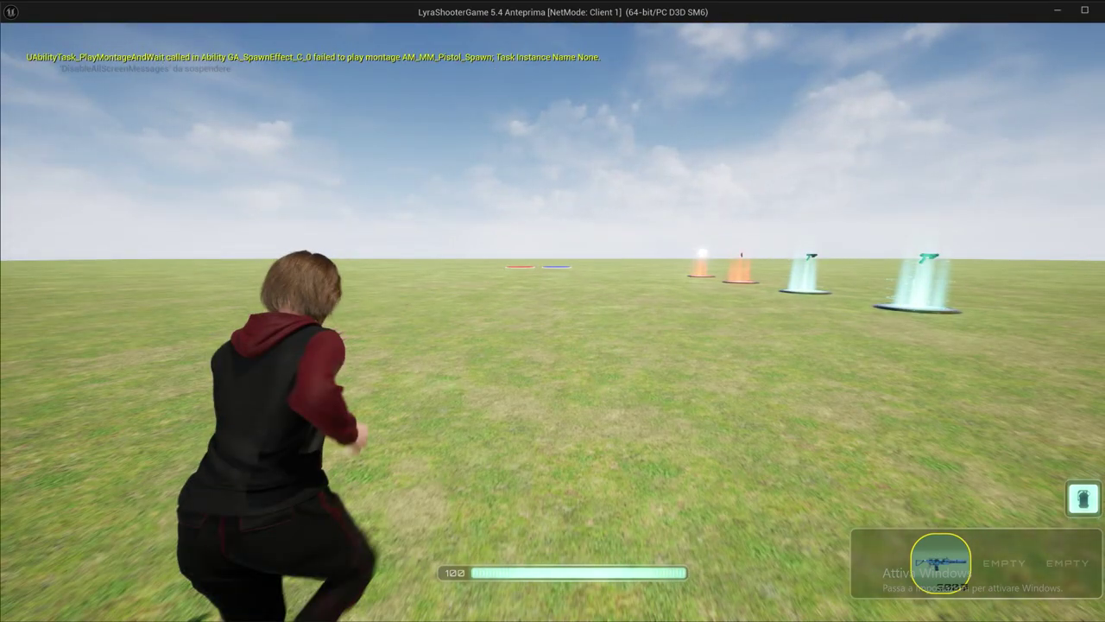
pyautogui.press('w')
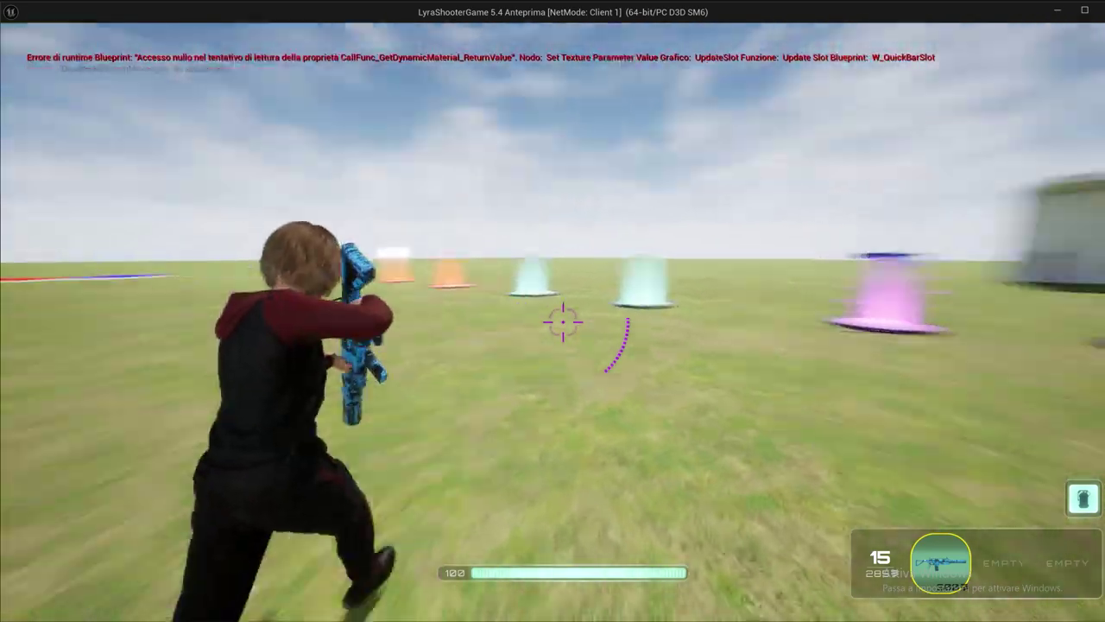
pyautogui.press('Escape')
pyautogui.scroll(-1, 375, 173)
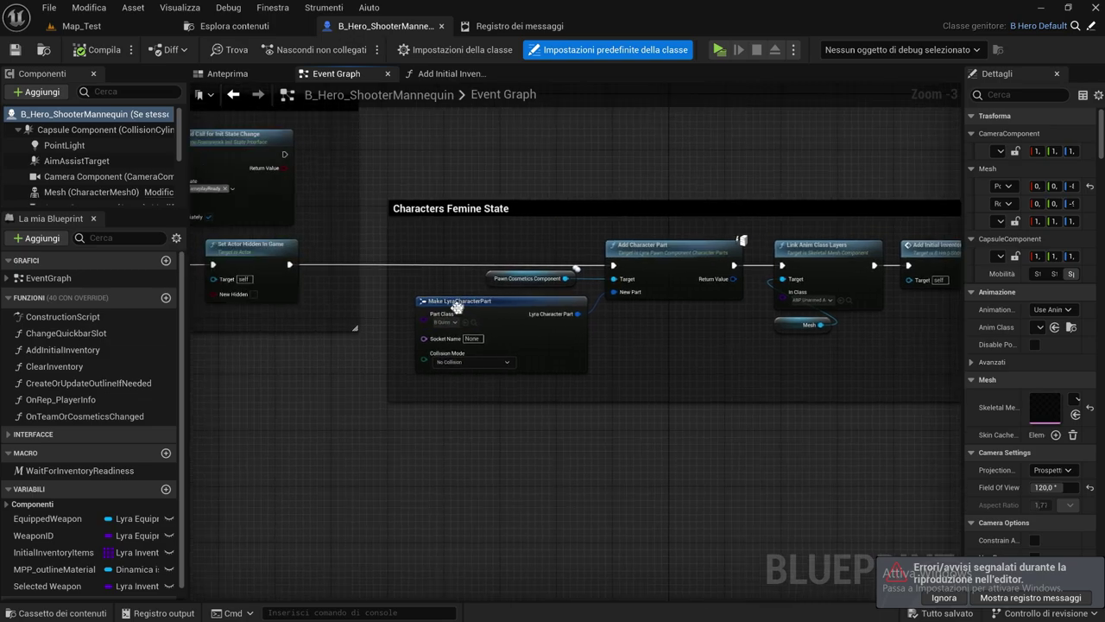
pyautogui.moveTo(473, 148); pyautogui.dragTo(257, 285, button='right')
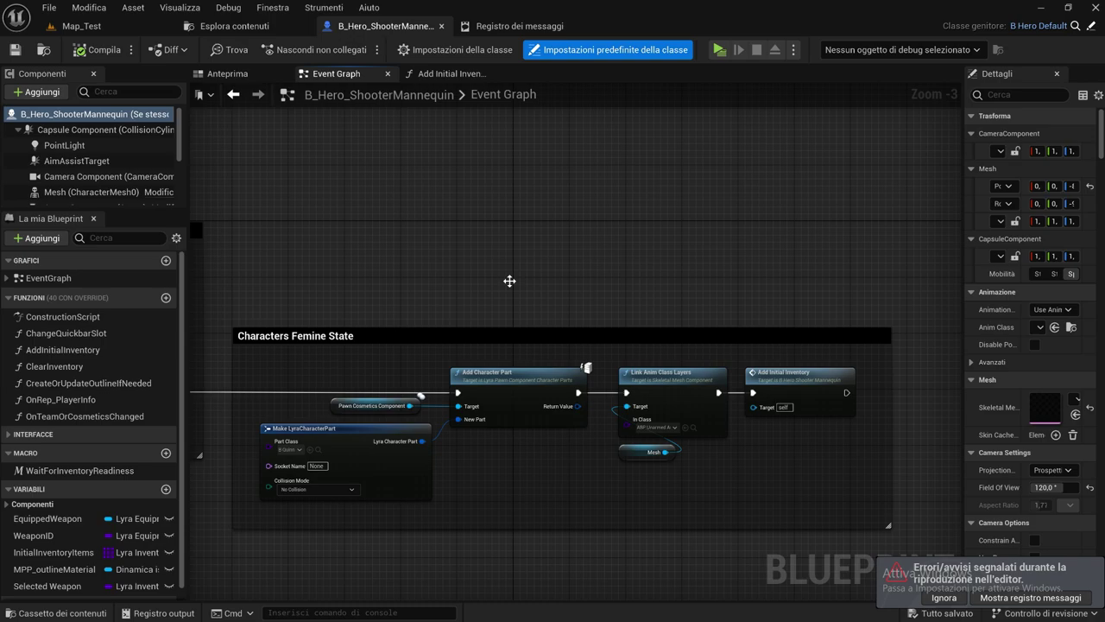
pyautogui.moveTo(515, 371)
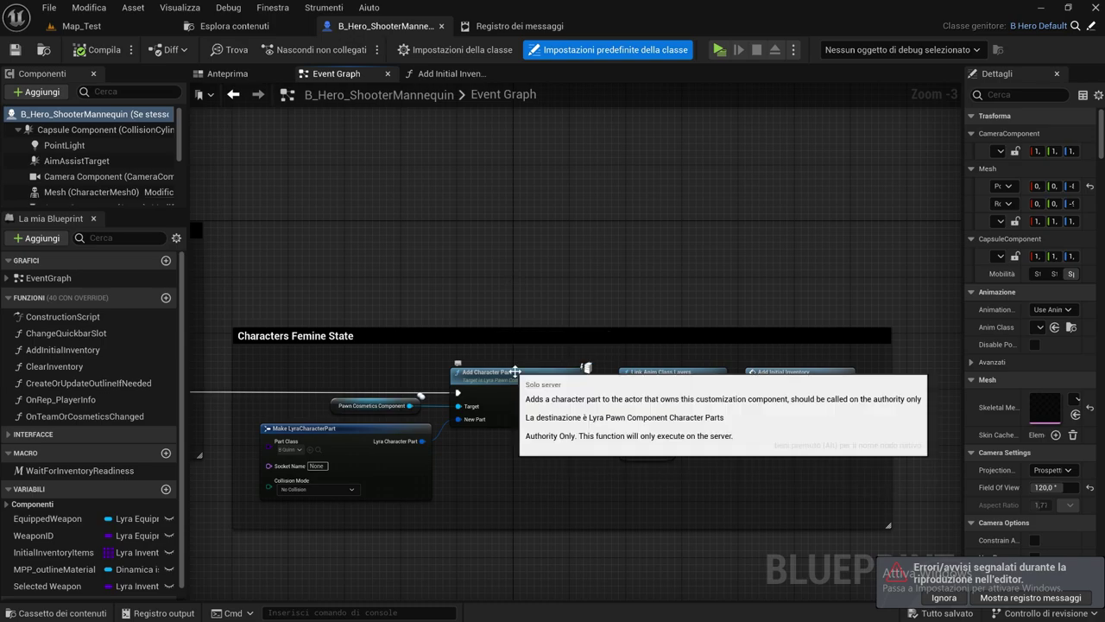
pyautogui.scroll(-1, 436, 352)
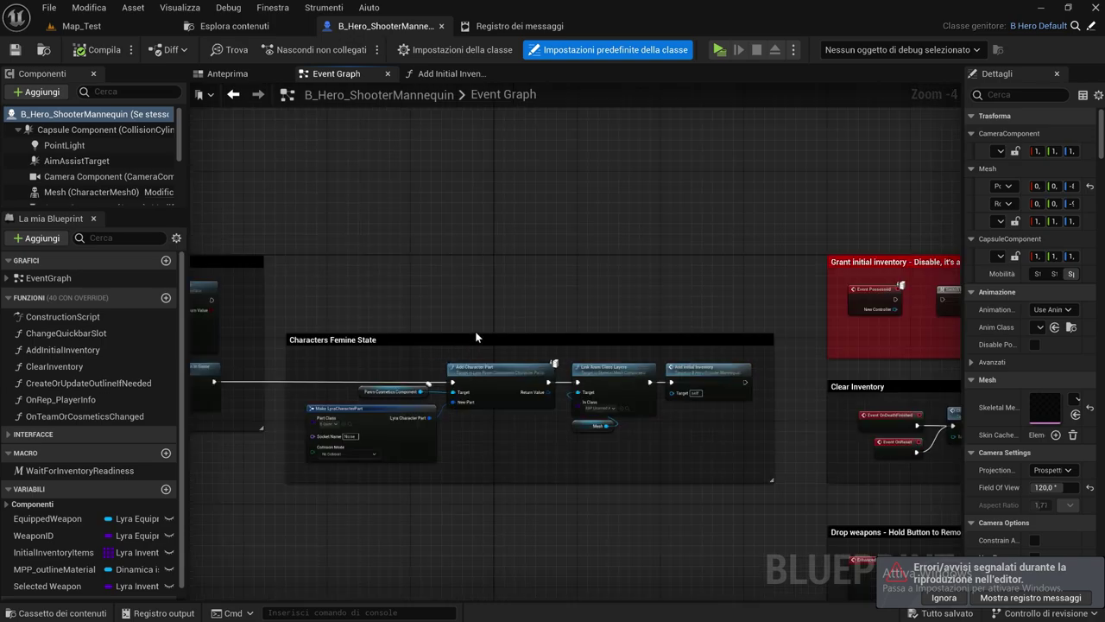
pyautogui.moveTo(475, 337); pyautogui.dragTo(376, 273, button='right')
pyautogui.scroll(-1, 377, 273)
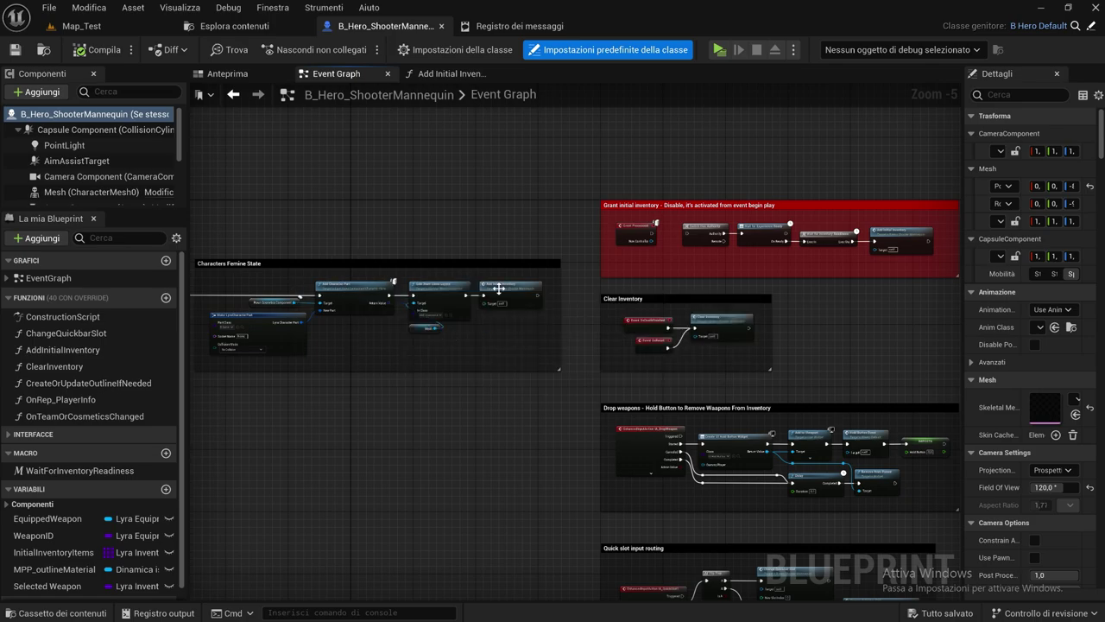
pyautogui.moveTo(642, 446); pyautogui.dragTo(461, 377, button='right')
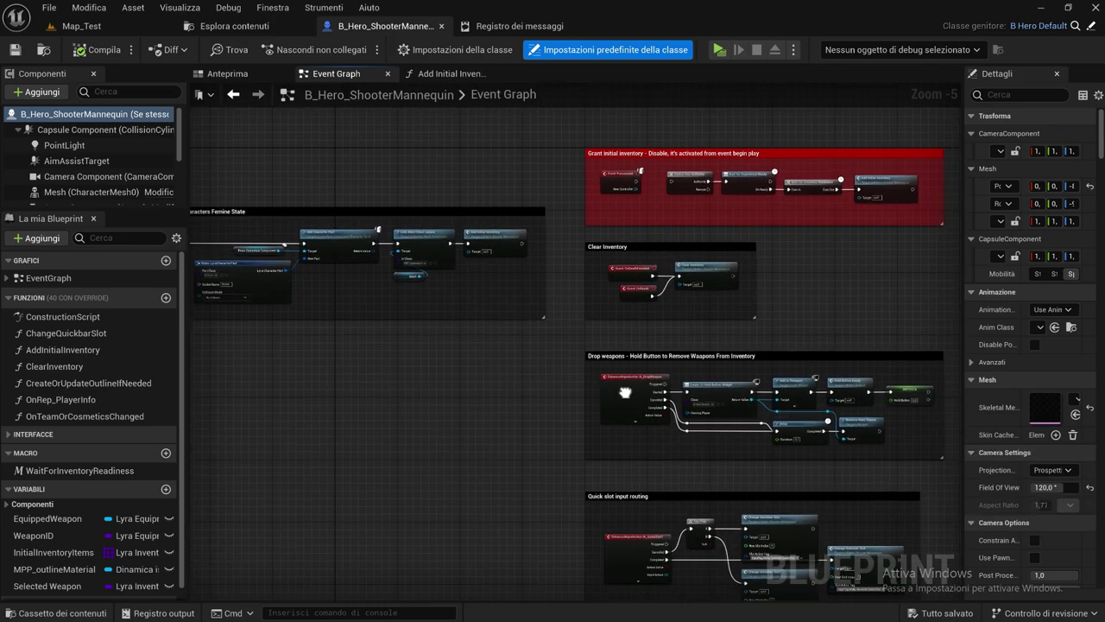
# Open the Add Initial Inventory graph and inspect the All My Weapons GET nodes and Select node
pyautogui.click(424, 76)
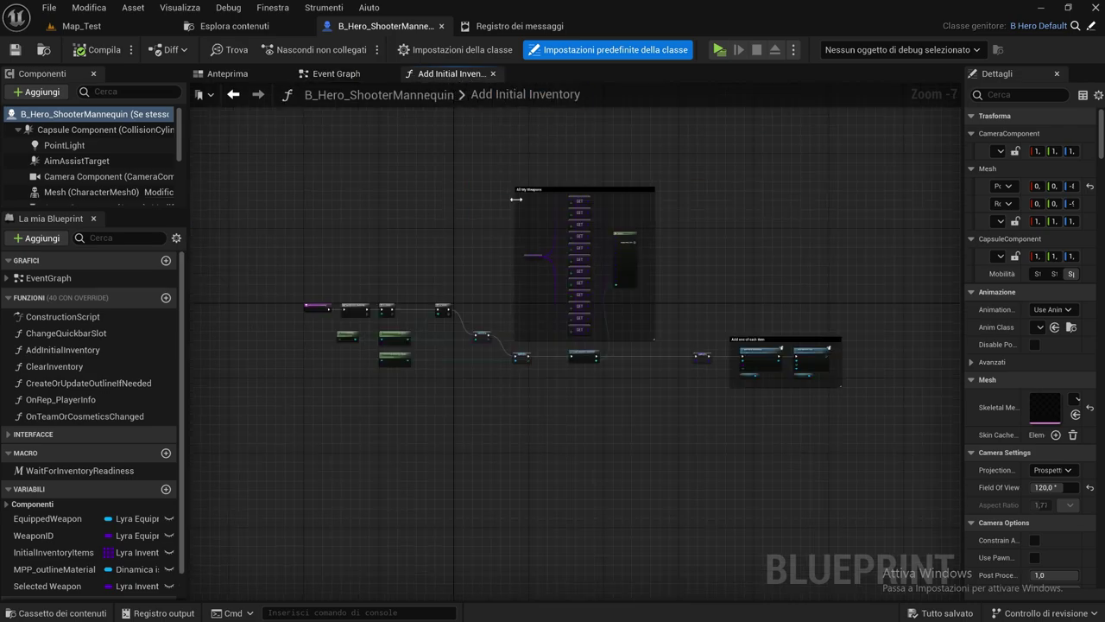
pyautogui.scroll(3, 415, 194)
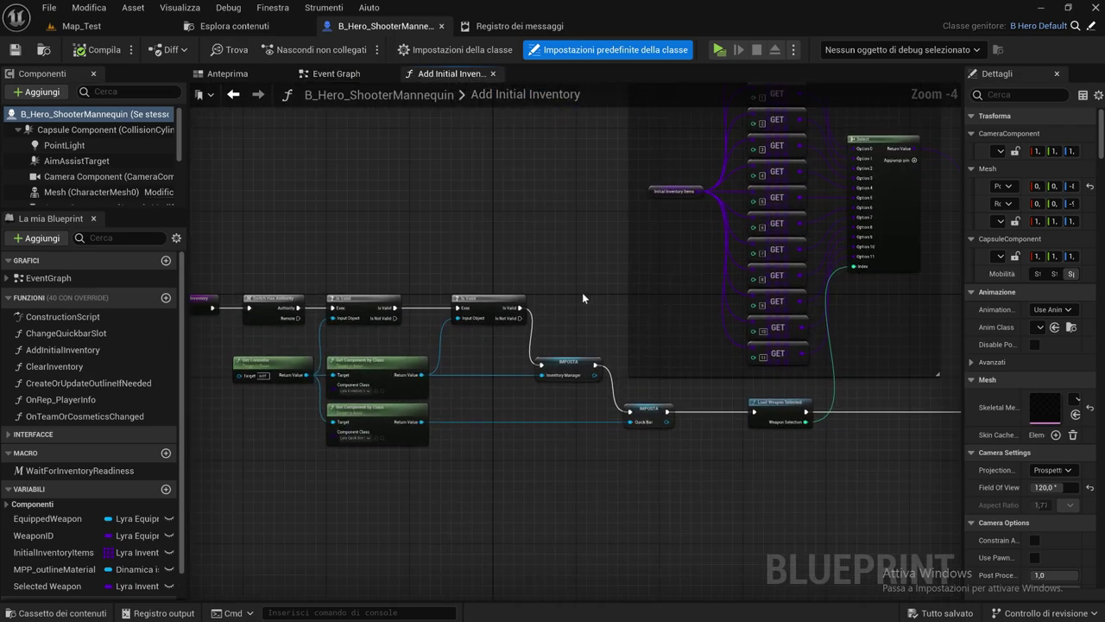
pyautogui.moveTo(569, 303); pyautogui.dragTo(420, 409, button='right')
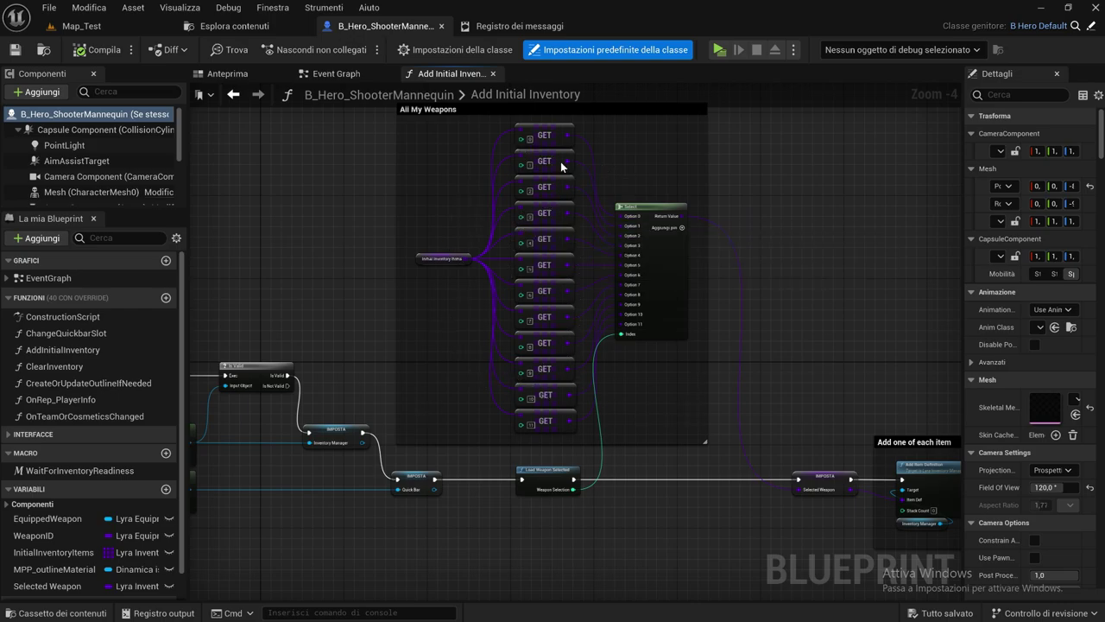
pyautogui.moveTo(558, 250); pyautogui.dragTo(515, 252, button='right')
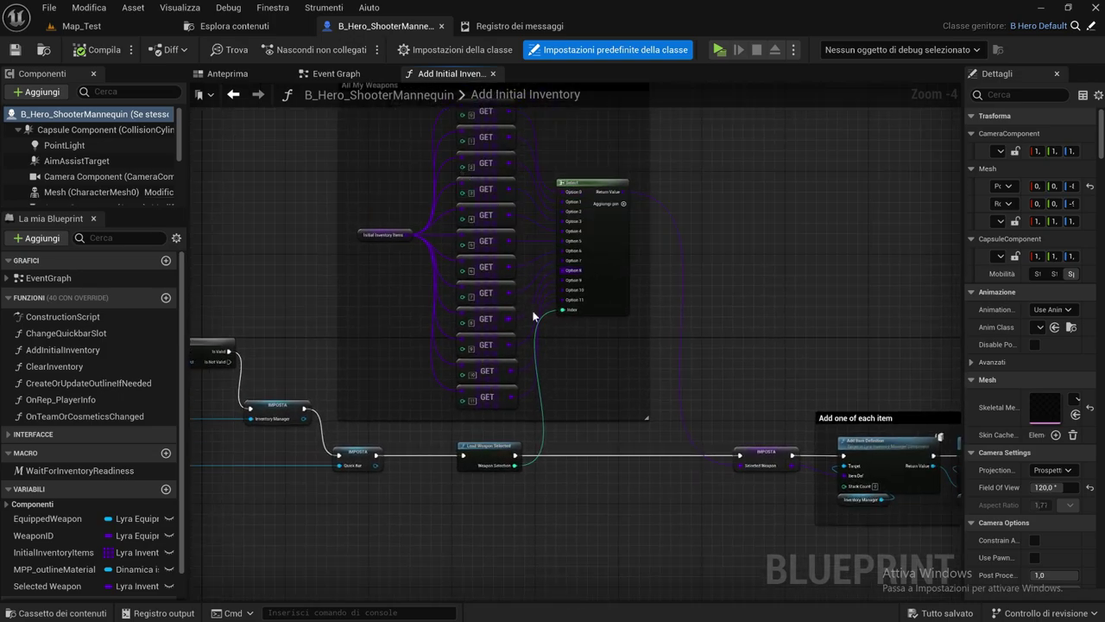
pyautogui.moveTo(594, 361); pyautogui.dragTo(587, 227, button='right')
pyautogui.scroll(1, 467, 357)
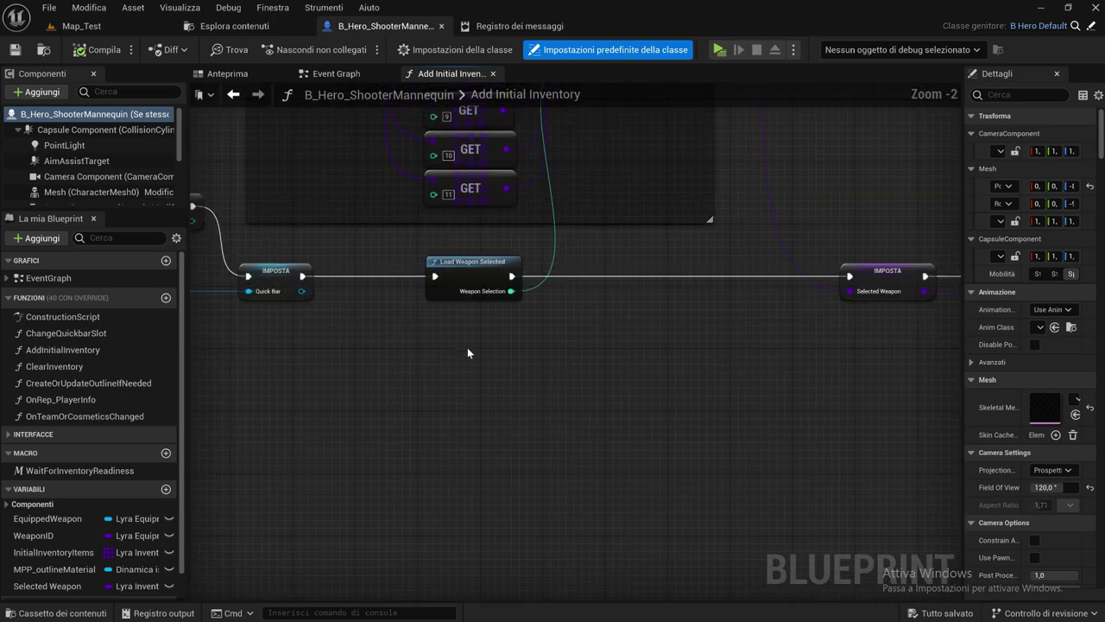
pyautogui.moveTo(462, 285); pyautogui.dragTo(428, 461, button='right')
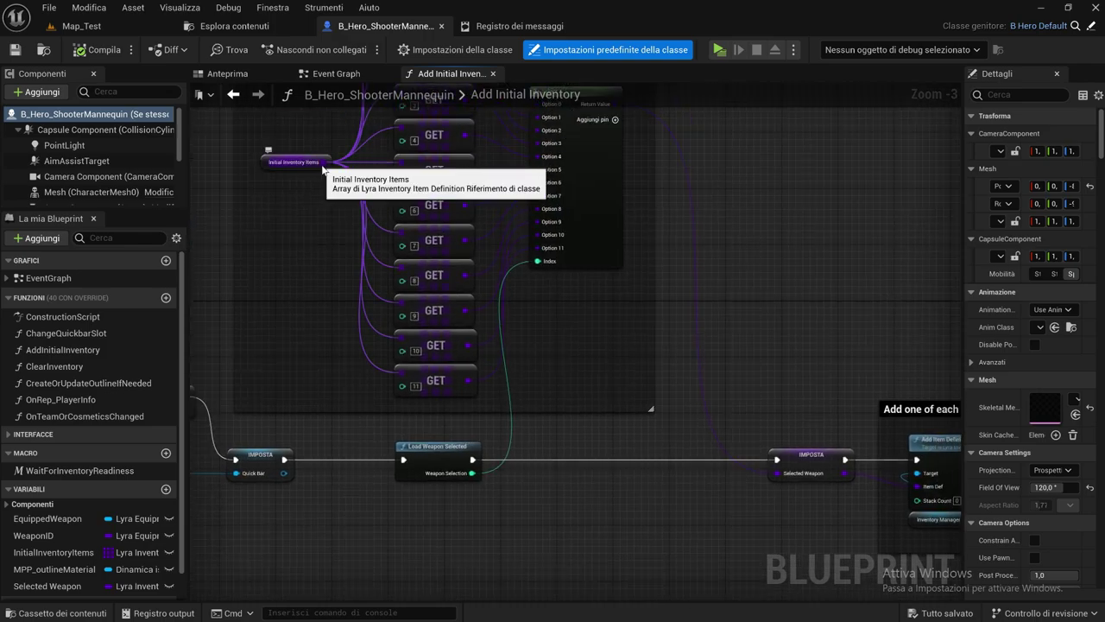
# Centre and zoom in on the Add one of each item comment block
pyautogui.moveTo(496, 321)
pyautogui.mouseDown(button='right')
pyautogui.moveTo(513, 367)
pyautogui.moveTo(540, 369)
pyautogui.mouseUp(button='right')
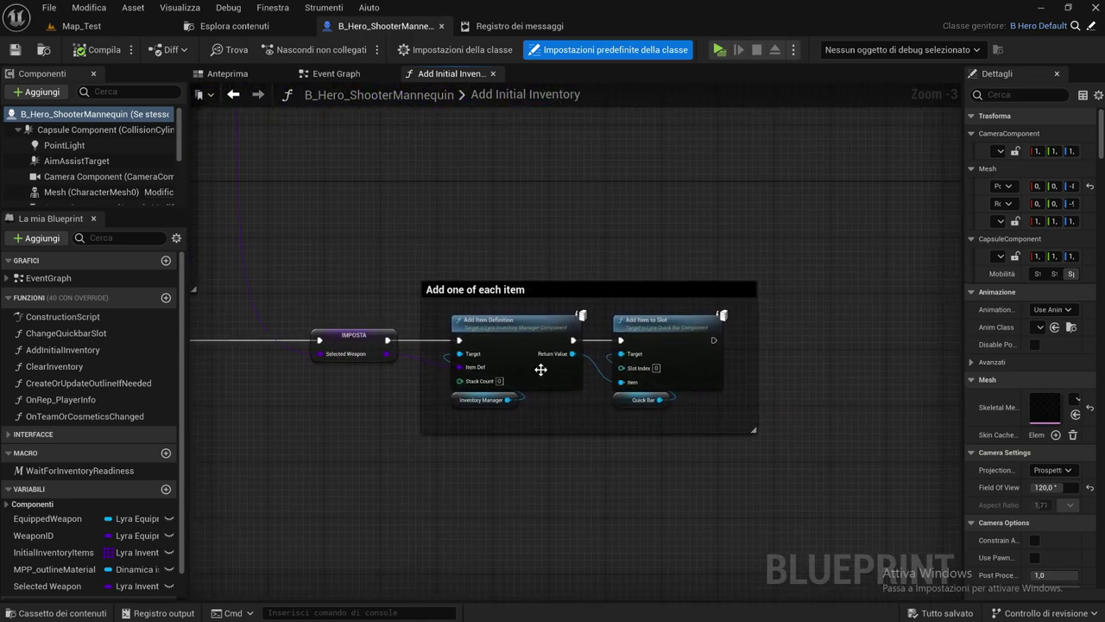
pyautogui.scroll(-1, 476, 318)
pyautogui.scroll(3, 474, 293)
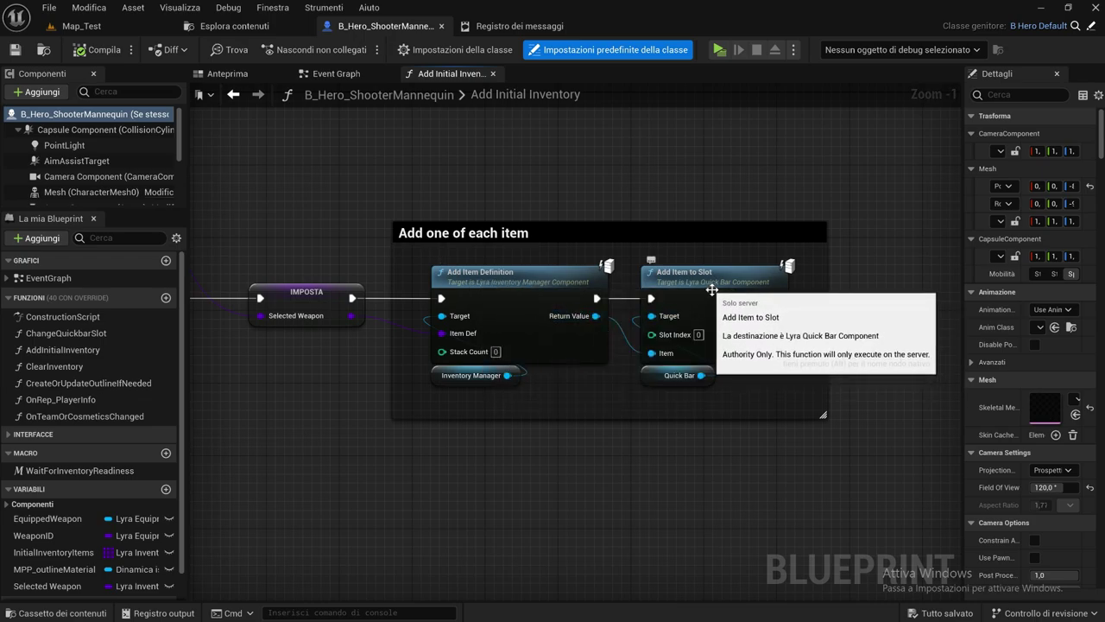
pyautogui.scroll(-2, 601, 326)
pyautogui.scroll(-1, 602, 326)
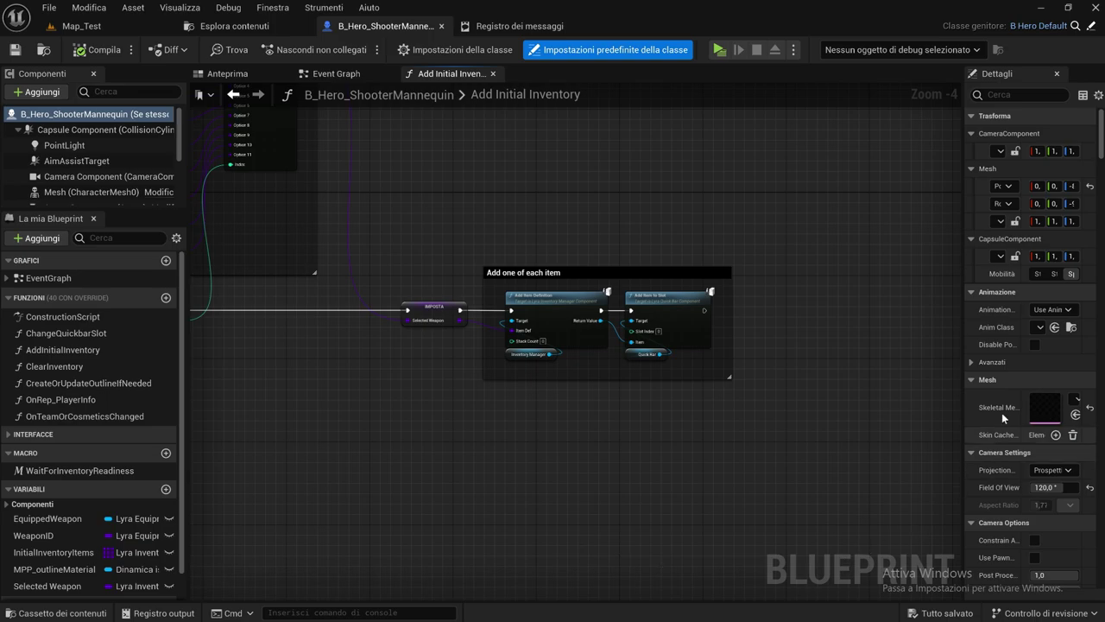
pyautogui.moveTo(525, 489); pyautogui.dragTo(430, 487, button='right')
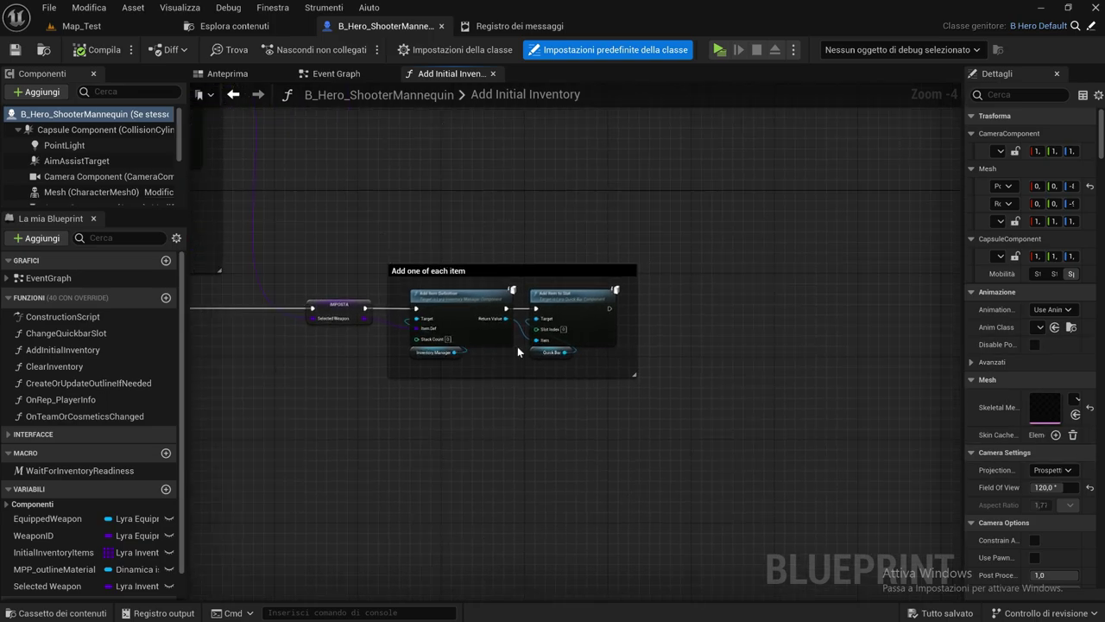
pyautogui.scroll(1, 517, 351)
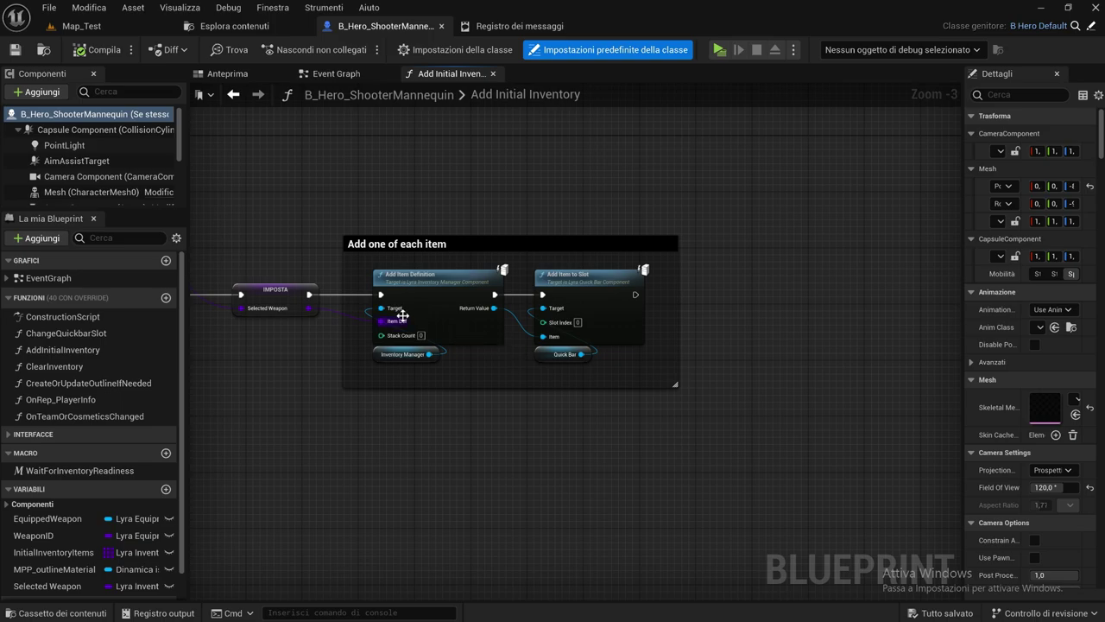
pyautogui.scroll(1, 432, 344)
pyautogui.scroll(2, 436, 346)
# Review the GET, Select and Add Item Definition nodes, and hide unconnected pins
pyautogui.click(435, 343)
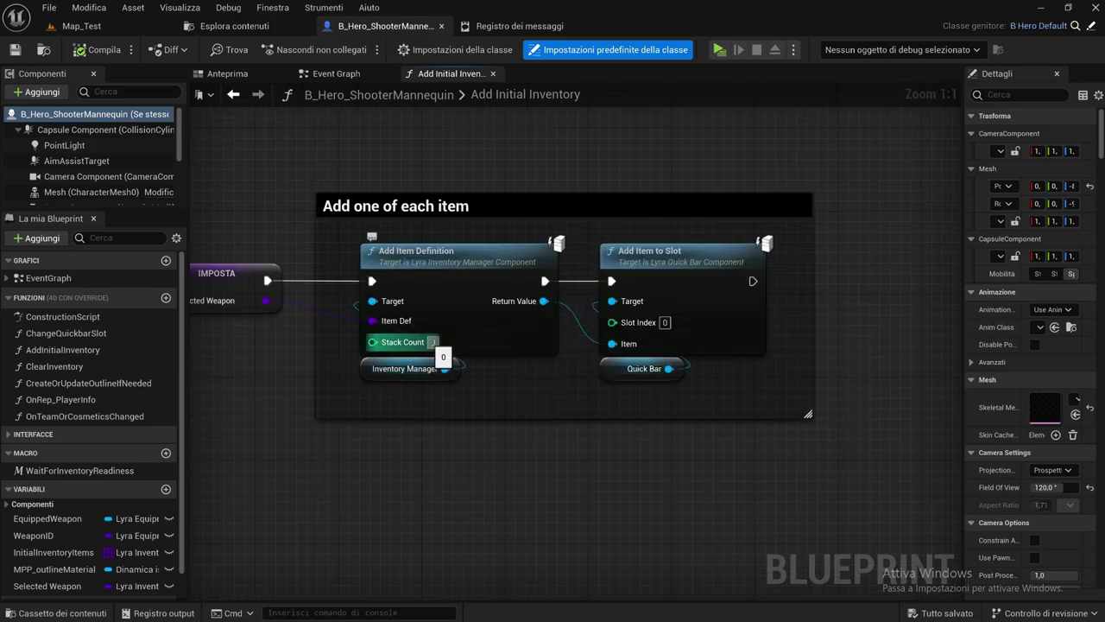
pyautogui.scroll(-1, 436, 343)
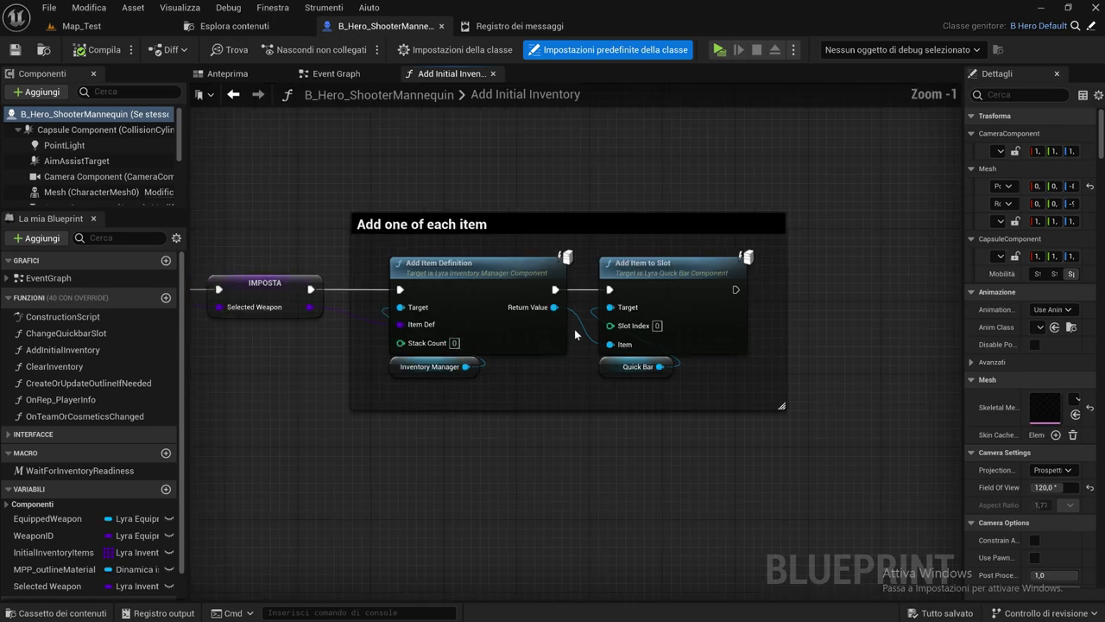
pyautogui.moveTo(259, 216)
pyautogui.mouseDown(button='right')
pyautogui.moveTo(601, 500)
pyautogui.moveTo(629, 510)
pyautogui.mouseUp(button='right')
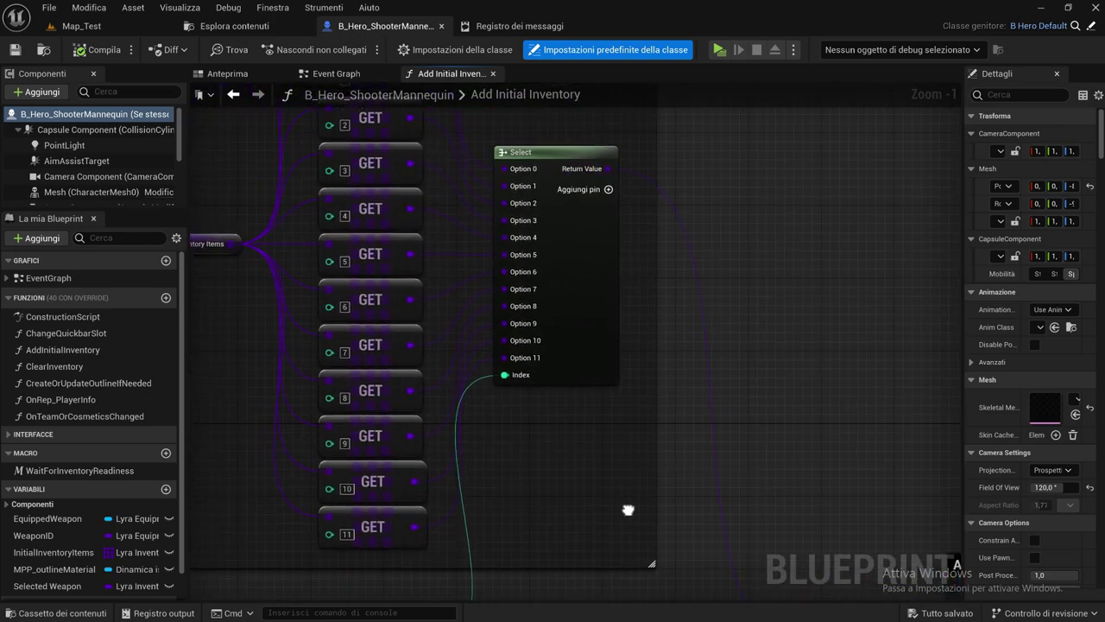
pyautogui.moveTo(545, 364); pyautogui.dragTo(656, 367, button='right')
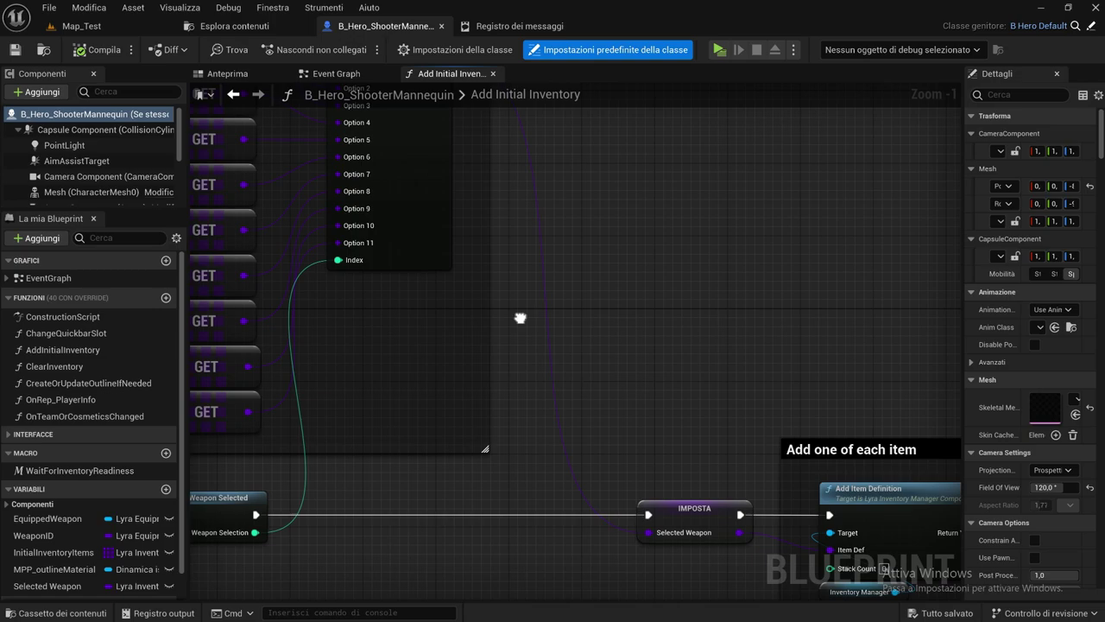
pyautogui.moveTo(539, 343); pyautogui.dragTo(319, 248, button='right')
pyautogui.scroll(1, 532, 418)
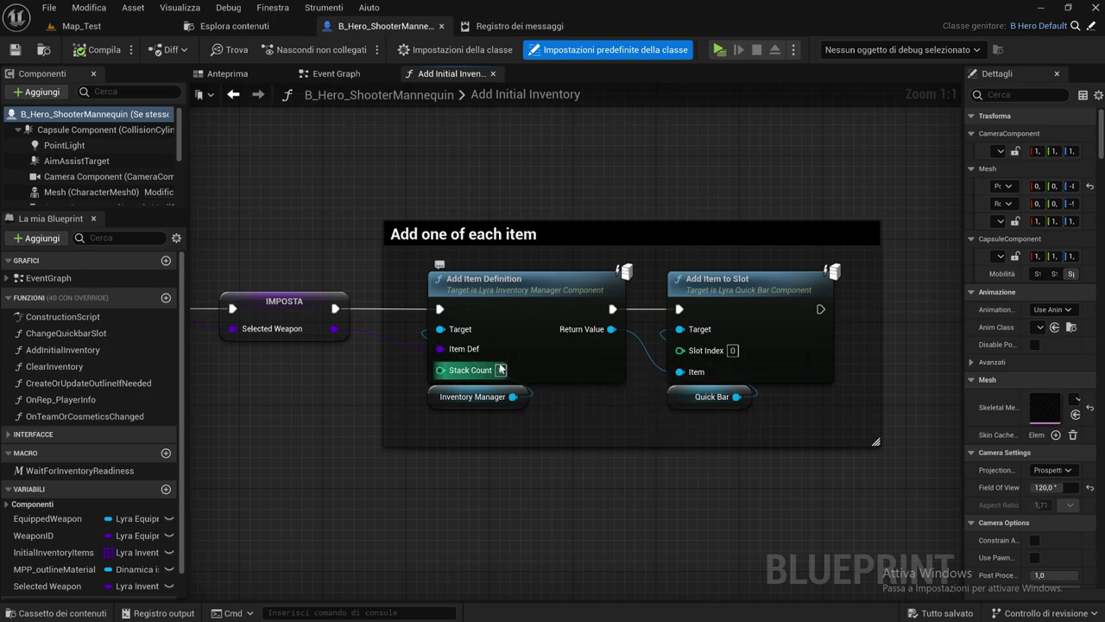
pyautogui.moveTo(333, 234)
pyautogui.mouseDown(button='right')
pyautogui.moveTo(682, 454)
pyautogui.moveTo(466, 254)
pyautogui.mouseUp(button='right')
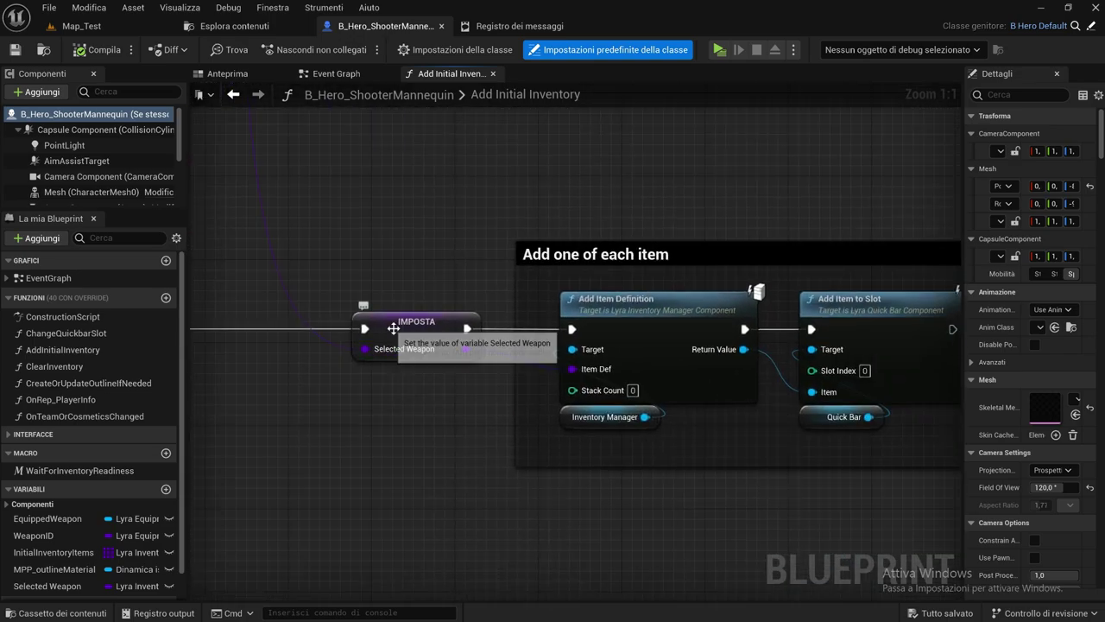
pyautogui.click(270, 50)
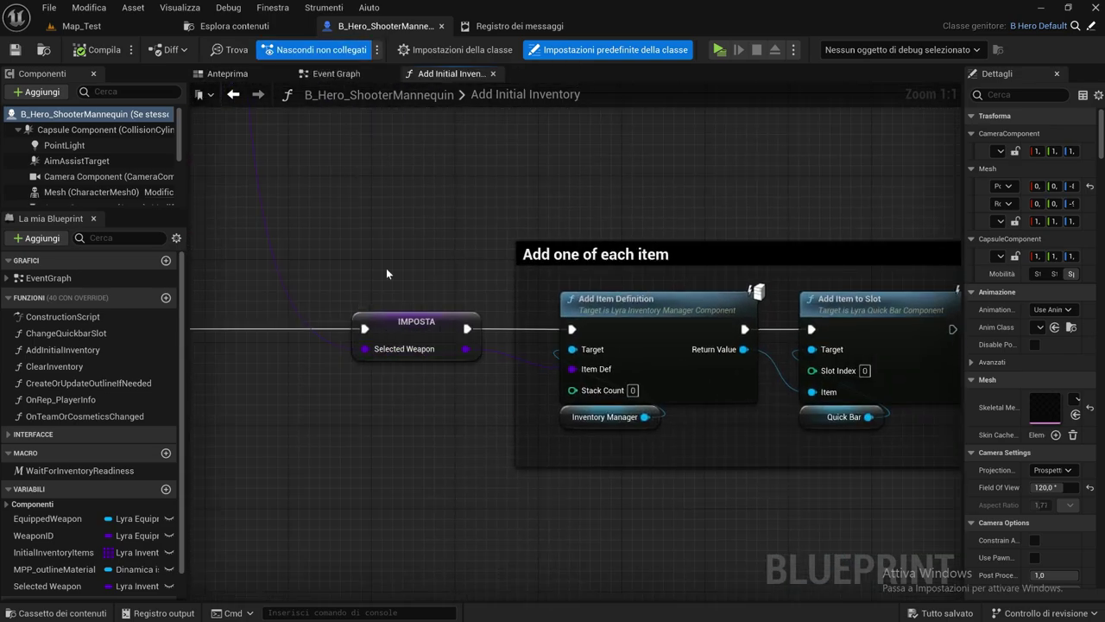
# Set Slot Index on Add Item to Slot to 2 and return to the Map_Test level
pyautogui.moveTo(489, 380); pyautogui.dragTo(369, 360, button='right')
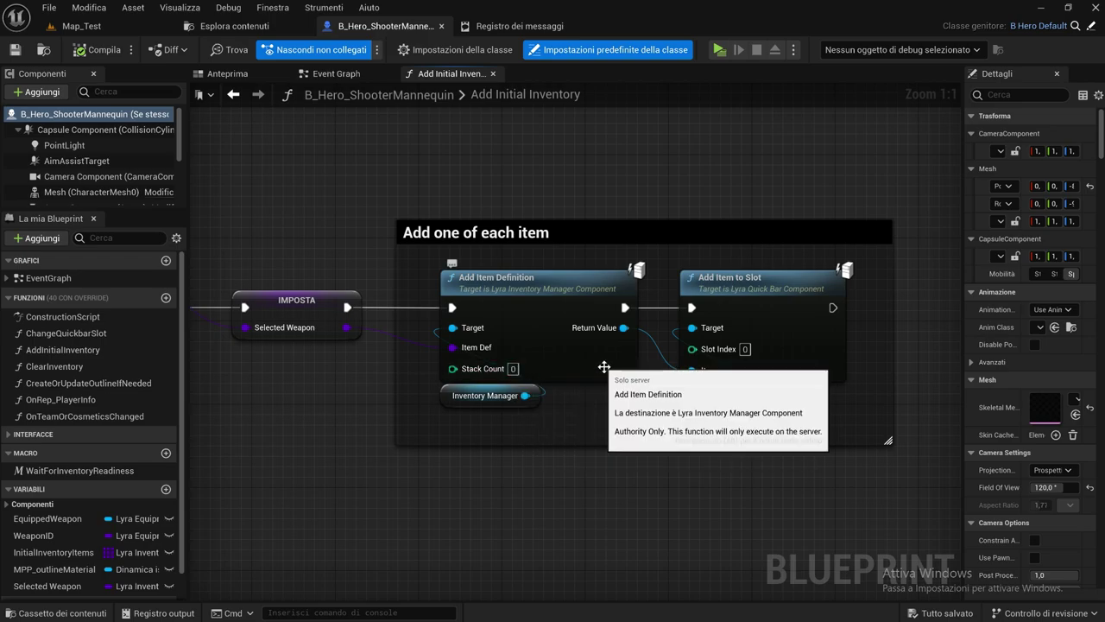
pyautogui.moveTo(605, 366); pyautogui.dragTo(466, 356, button='right')
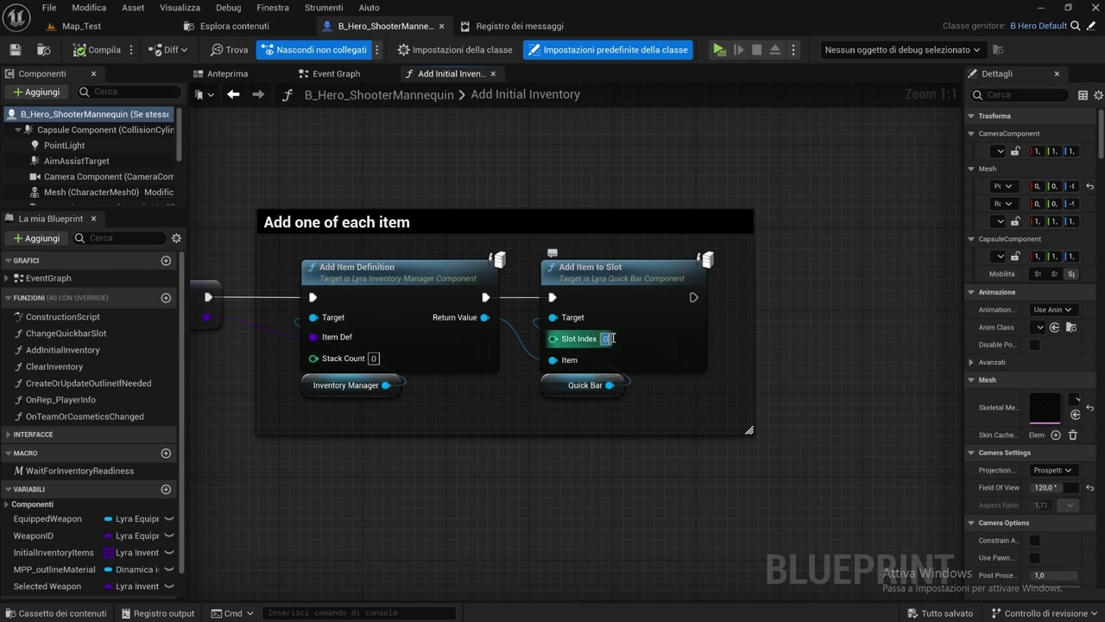
pyautogui.click(606, 339)
pyautogui.write('2')
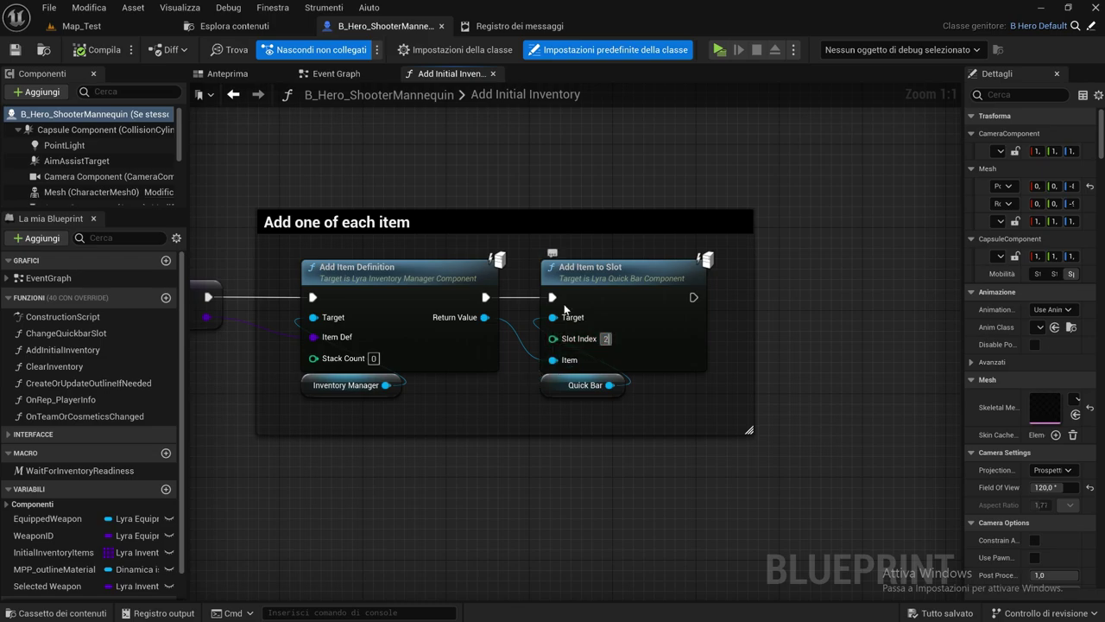
pyautogui.click(82, 26)
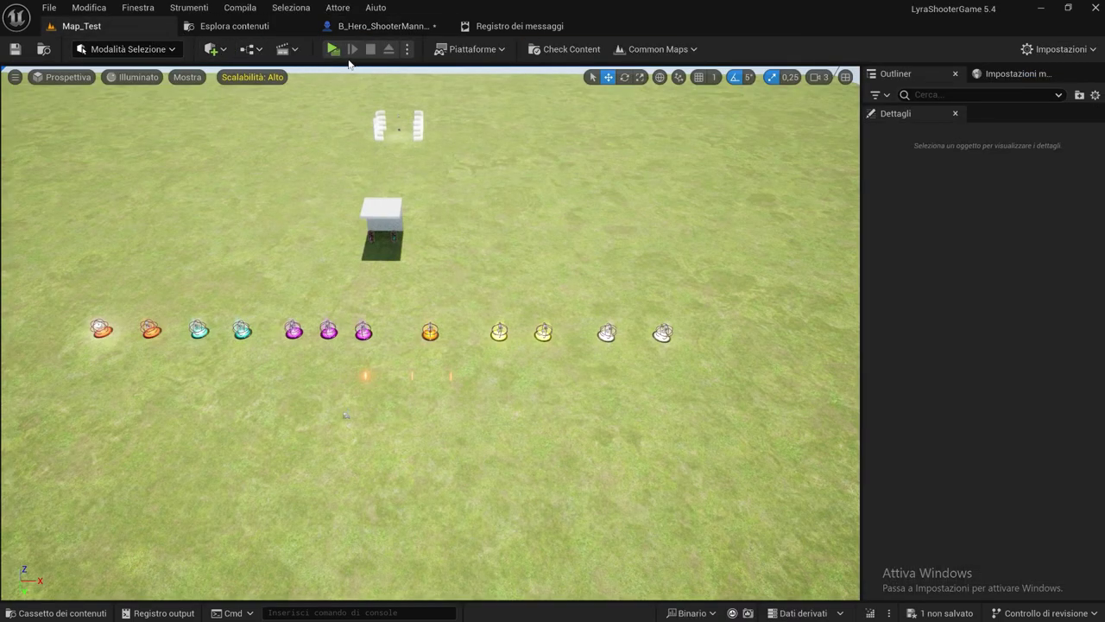
# Play-test Map_Test, picking up and dropping the rifle, then stop and return to the hero blueprint
pyautogui.click(333, 51)
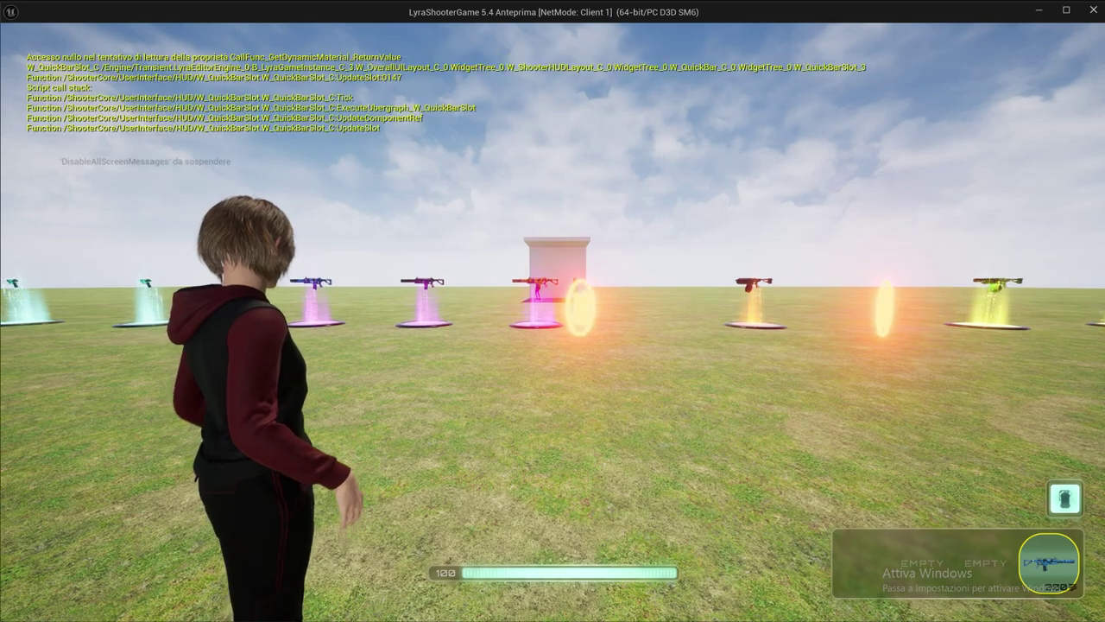
pyautogui.press('w')
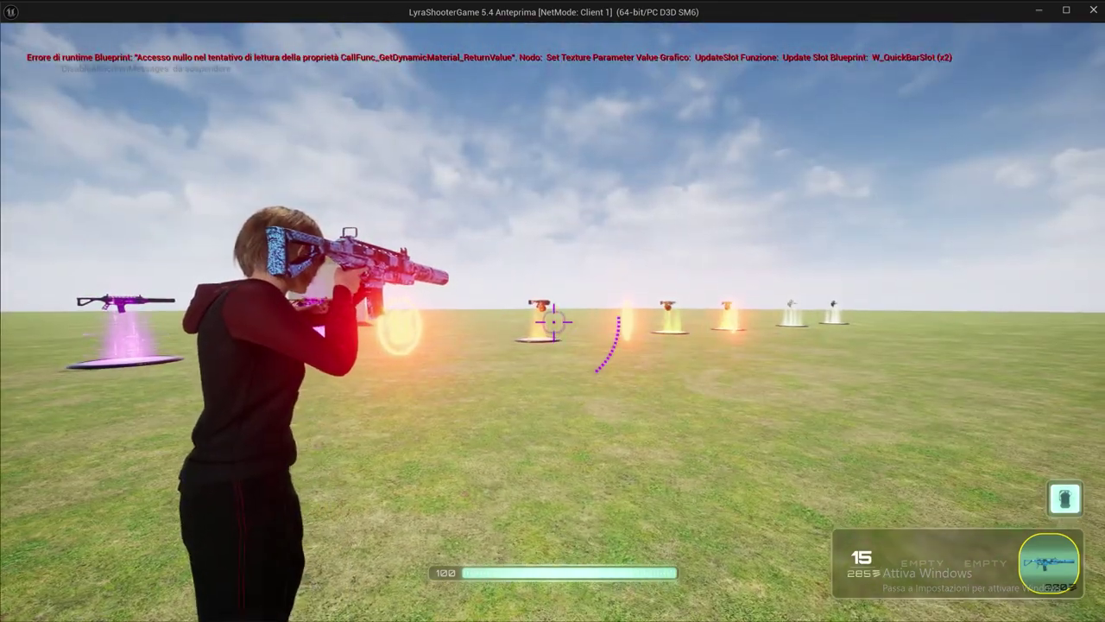
pyautogui.press('x')
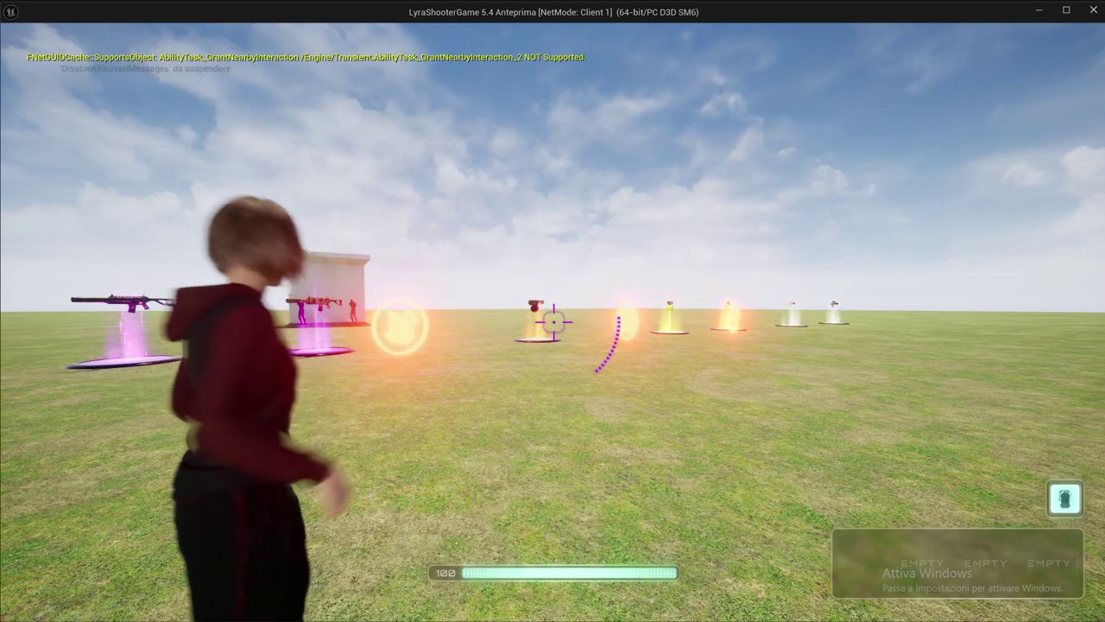
pyautogui.press('Escape')
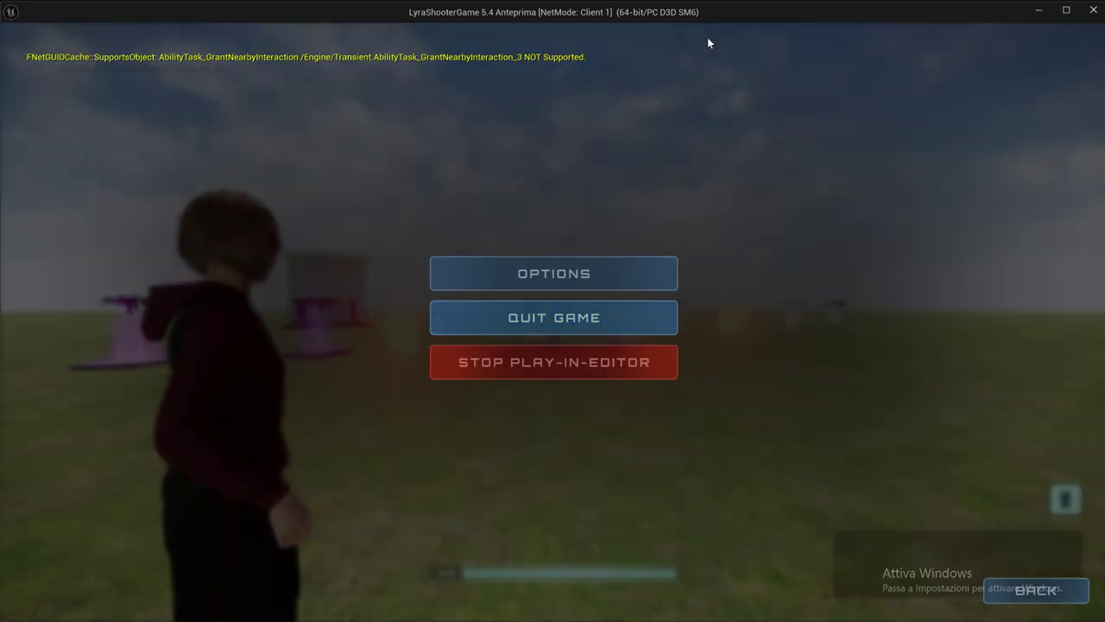
pyautogui.click(1093, 9)
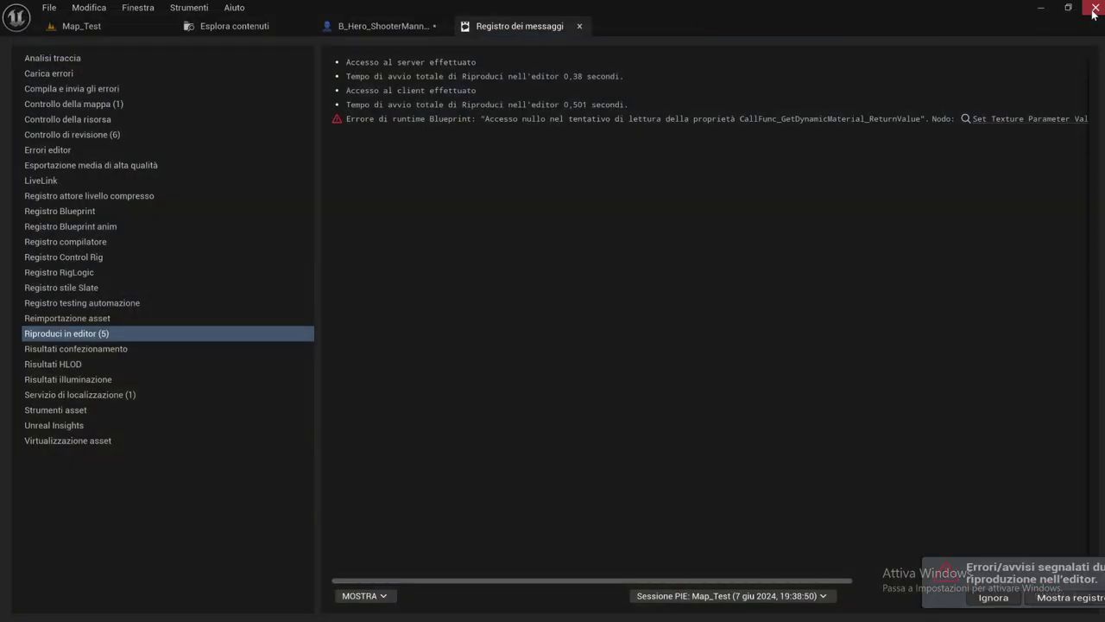
pyautogui.click(384, 26)
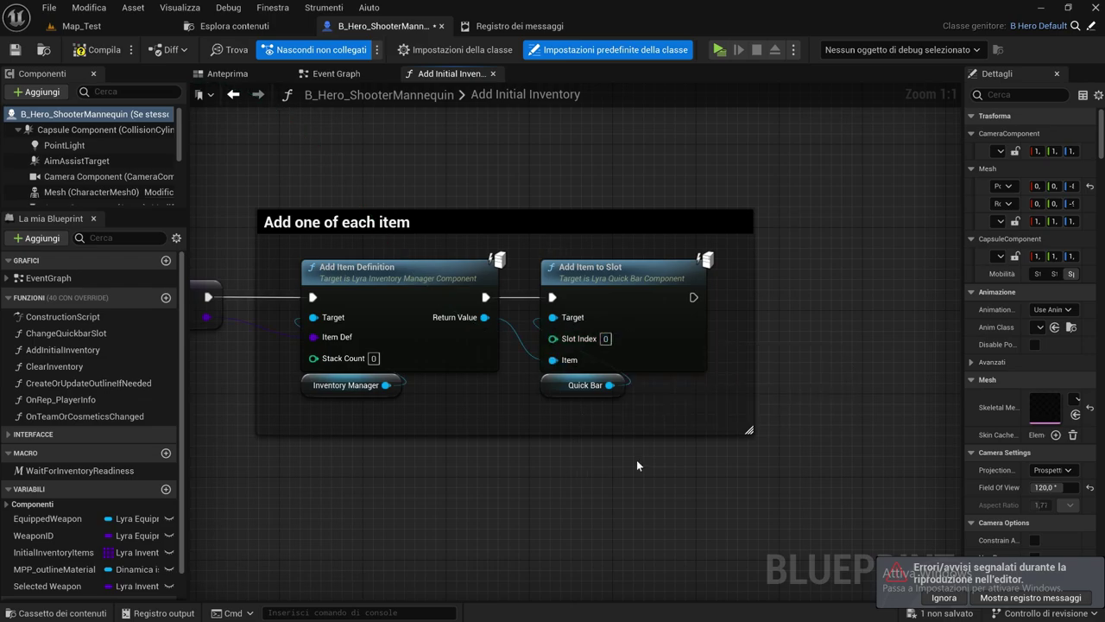
# Add a Set Active Slot Index node from the Quick Bar output via a 'set active' search
pyautogui.moveTo(637, 460); pyautogui.dragTo(623, 431, button='right')
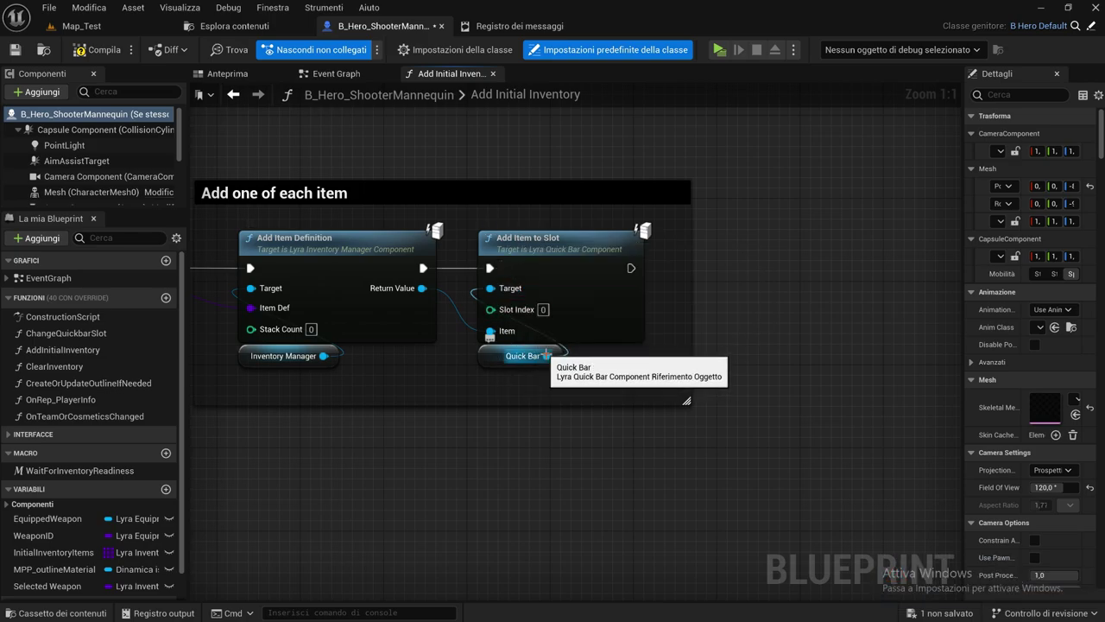
pyautogui.moveTo(547, 356); pyautogui.dragTo(684, 356)
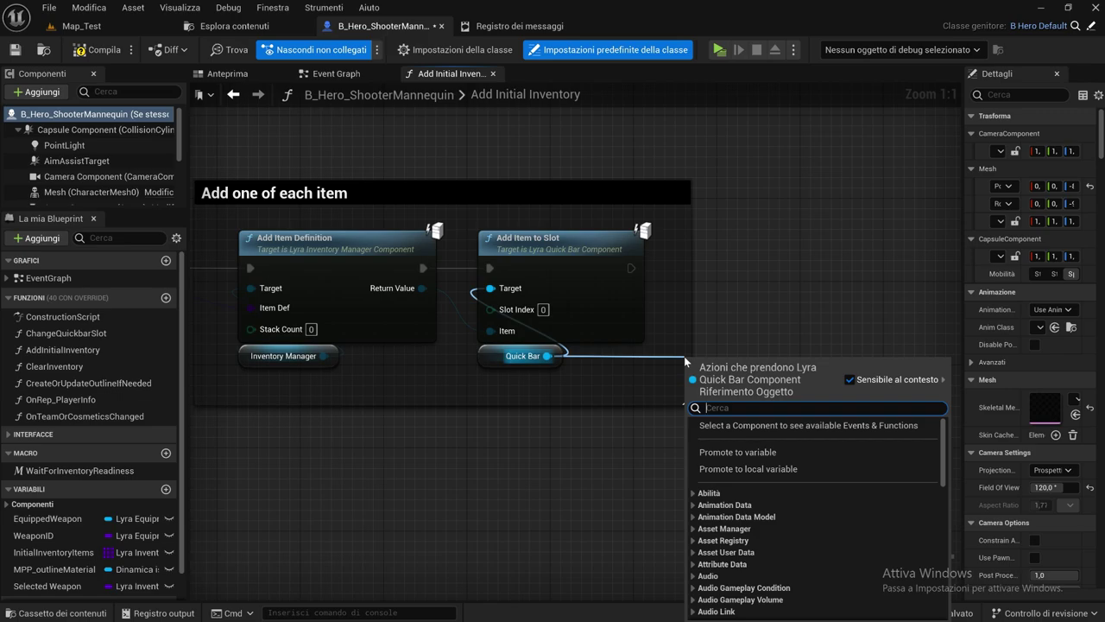
pyautogui.write('a')
pyautogui.press('BackSpace')
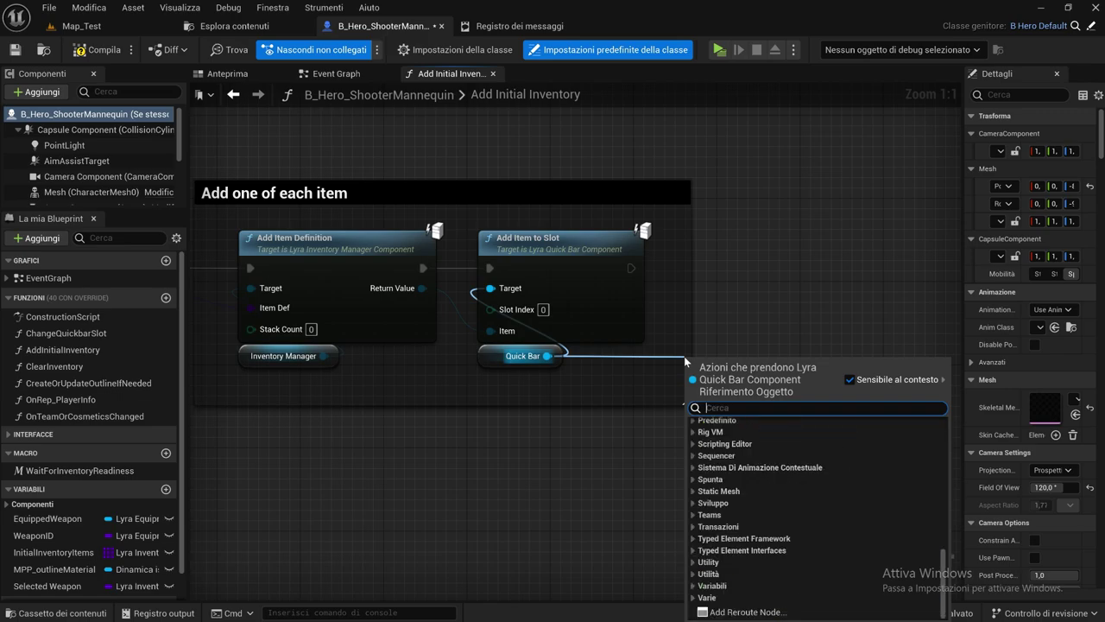
pyautogui.write('set acti')
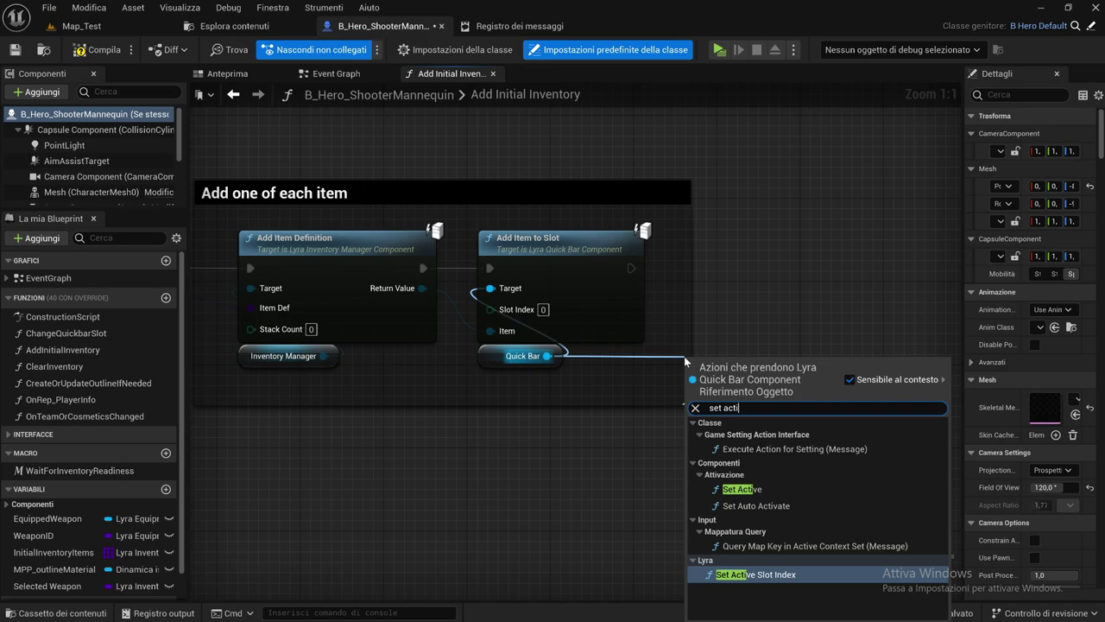
pyautogui.write('ve')
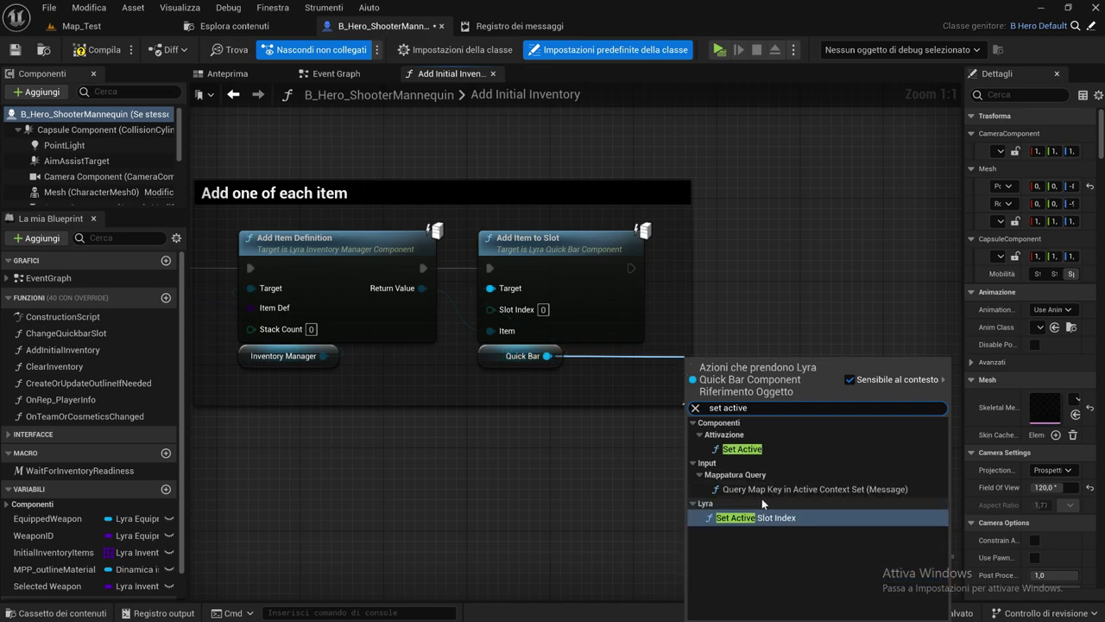
pyautogui.click(771, 517)
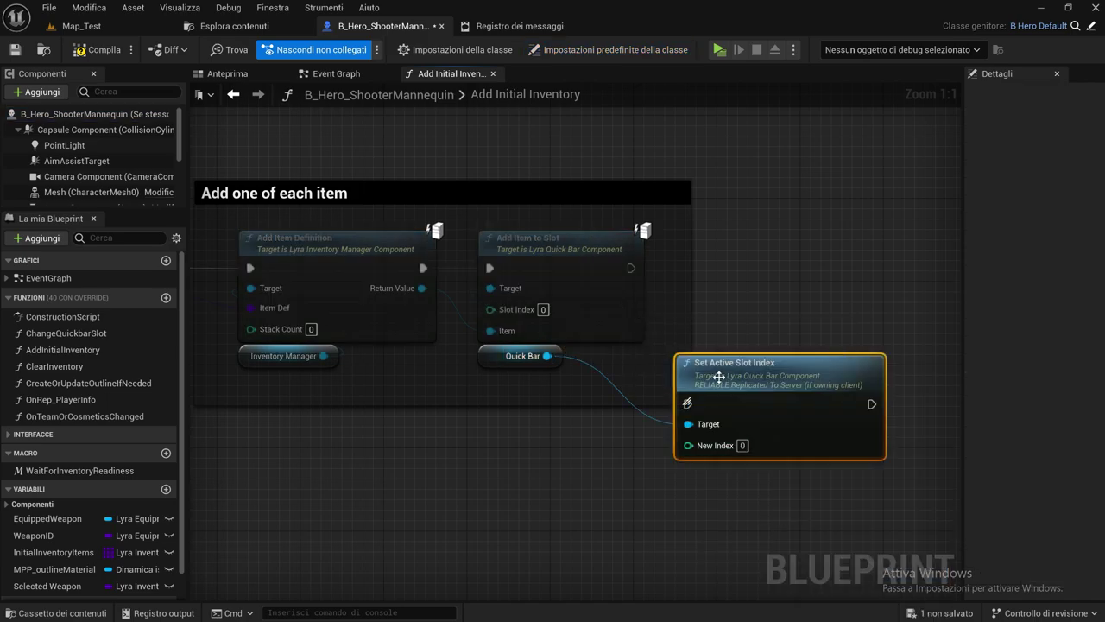
# Wire Add Item to Slot's execution into Set Active Slot Index and select the new node
pyautogui.moveTo(687, 403)
pyautogui.mouseDown()
pyautogui.moveTo(636, 275)
pyautogui.moveTo(671, 385)
pyautogui.moveTo(667, 371)
pyautogui.mouseUp()
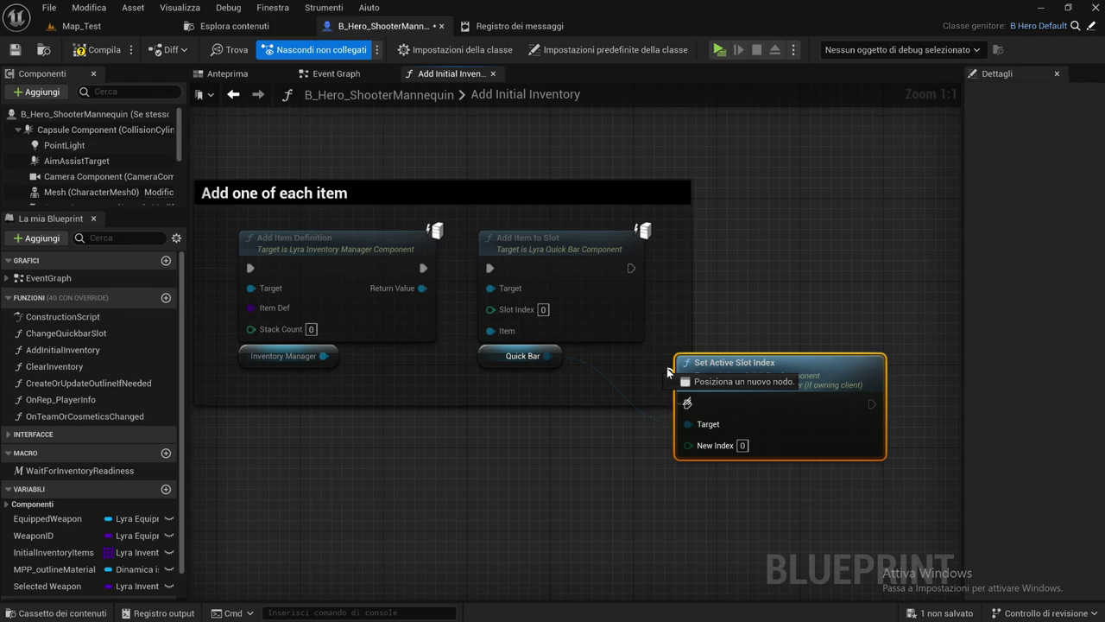
pyautogui.moveTo(667, 371); pyautogui.dragTo(667, 371)
pyautogui.click(893, 479)
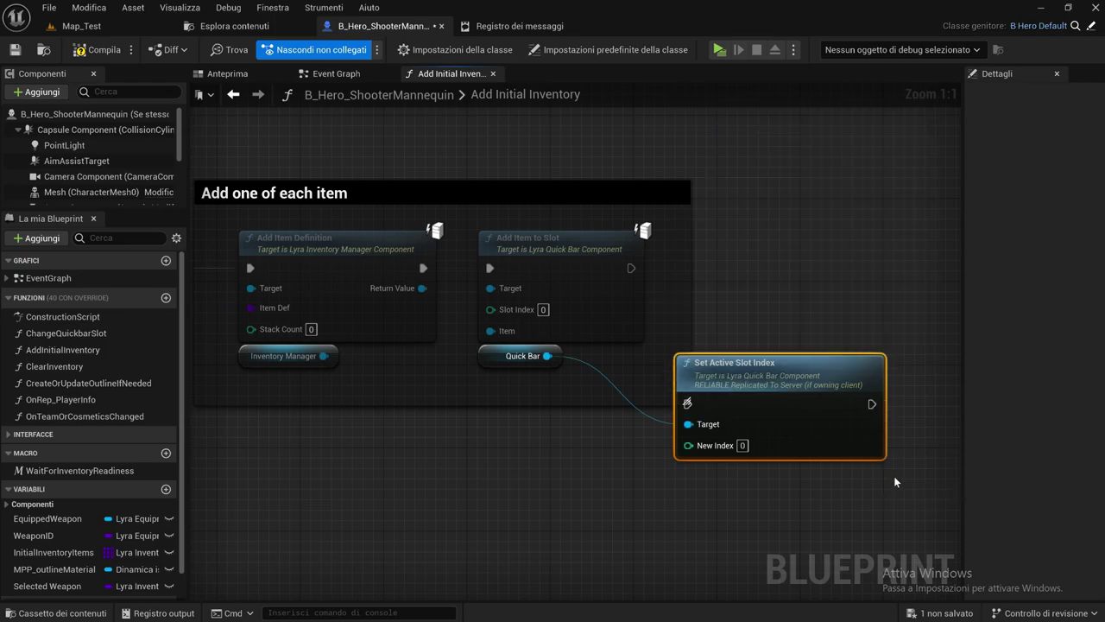
pyautogui.moveTo(895, 480)
pyautogui.mouseDown()
pyautogui.moveTo(867, 347)
pyautogui.moveTo(809, 295)
pyautogui.mouseUp()
# Delete the Set Active Slot Index node, leaving Add Item to Slot as the last node
pyautogui.press('Delete')
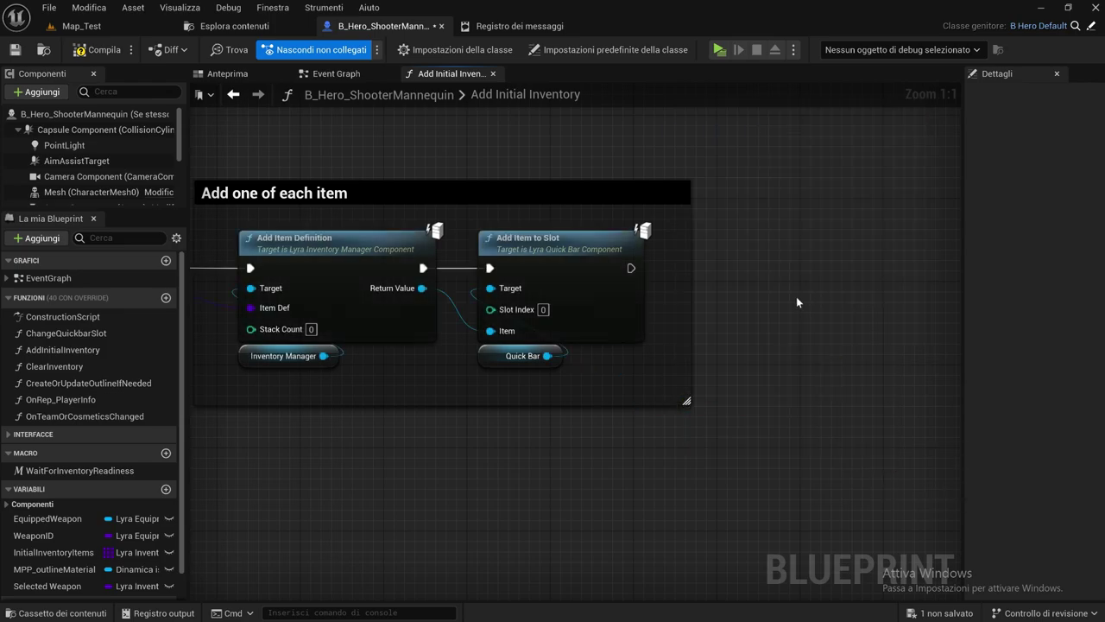
pyautogui.moveTo(394, 456); pyautogui.dragTo(494, 445, button='right')
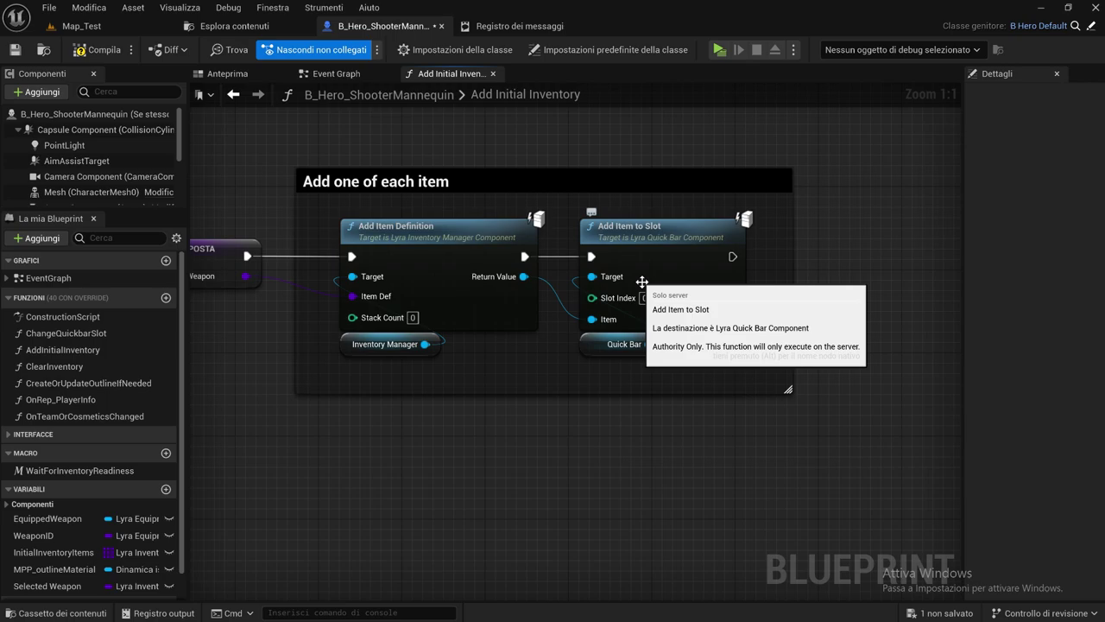
pyautogui.scroll(-1, 622, 297)
pyautogui.scroll(-1, 378, 221)
pyautogui.scroll(-1, 312, 125)
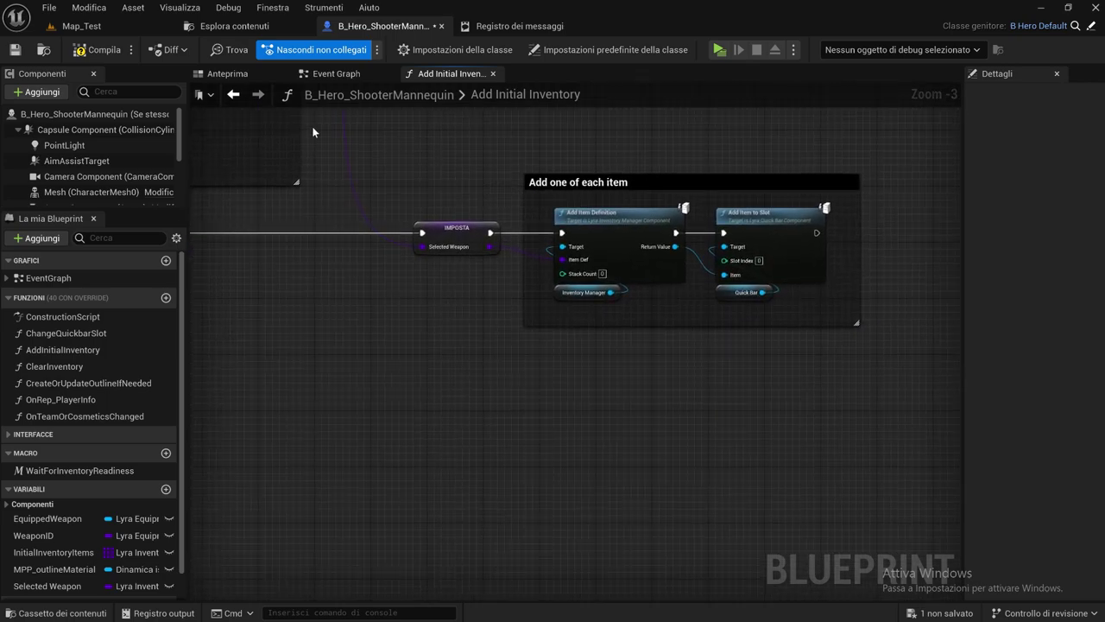
# Compile and save the hero blueprint, then switch to its Event Graph
pyautogui.click(97, 49)
pyautogui.click(14, 49)
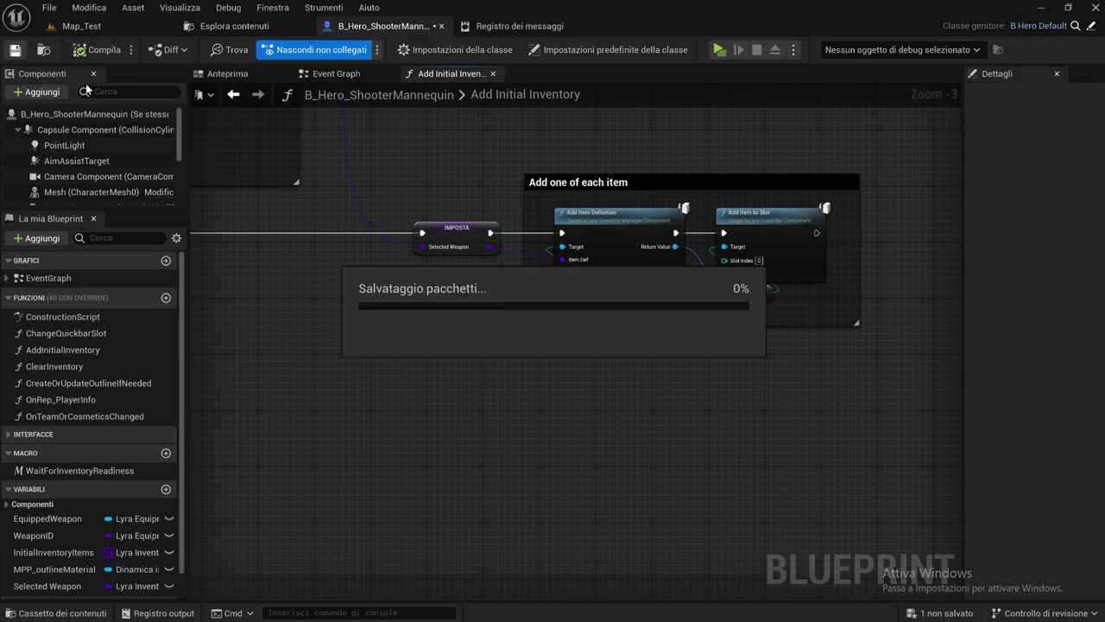
pyautogui.scroll(-1, 567, 231)
pyautogui.moveTo(346, 286)
pyautogui.mouseDown(button='right')
pyautogui.moveTo(479, 368)
pyautogui.moveTo(637, 415)
pyautogui.mouseUp(button='right')
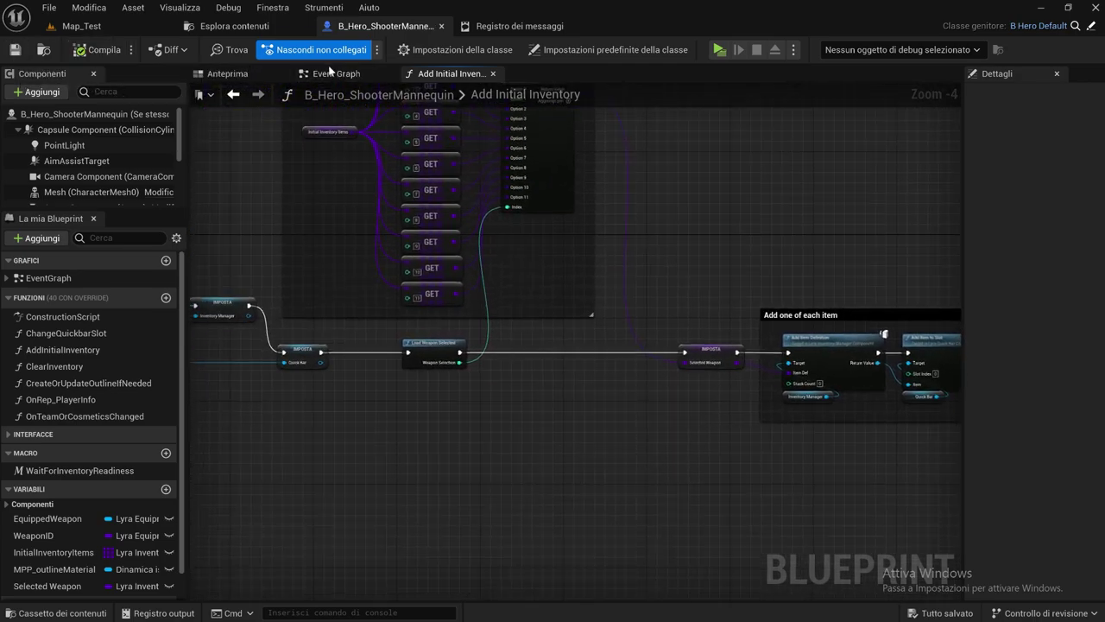
pyautogui.click(330, 77)
# Centre and zoom in on the QuickSlot nodes of the Quick slot input routing comment
pyautogui.moveTo(462, 518)
pyautogui.mouseDown(button='right')
pyautogui.moveTo(562, 375)
pyautogui.moveTo(625, 420)
pyautogui.mouseUp(button='right')
pyautogui.moveTo(455, 313); pyautogui.dragTo(227, 168, button='right')
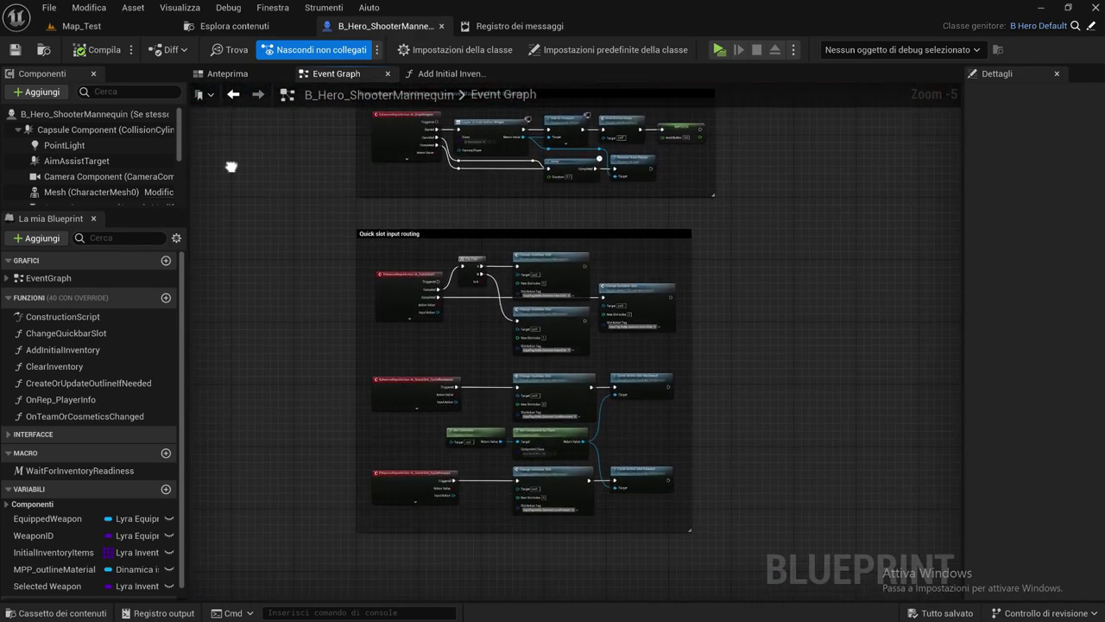
pyautogui.scroll(2, 432, 343)
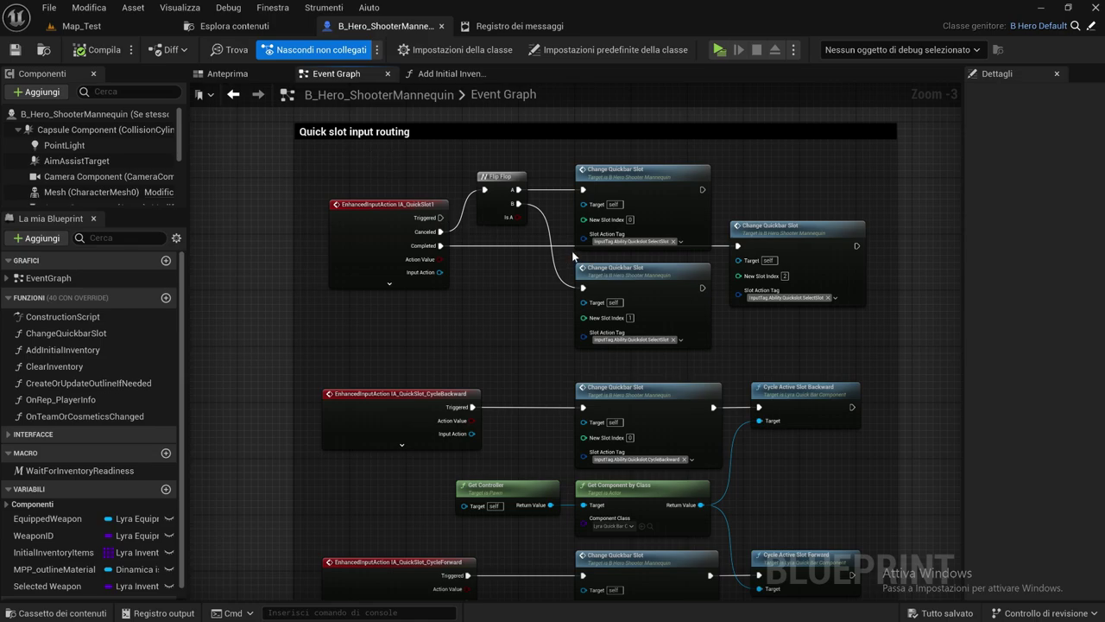
pyautogui.moveTo(561, 275); pyautogui.dragTo(493, 235, button='right')
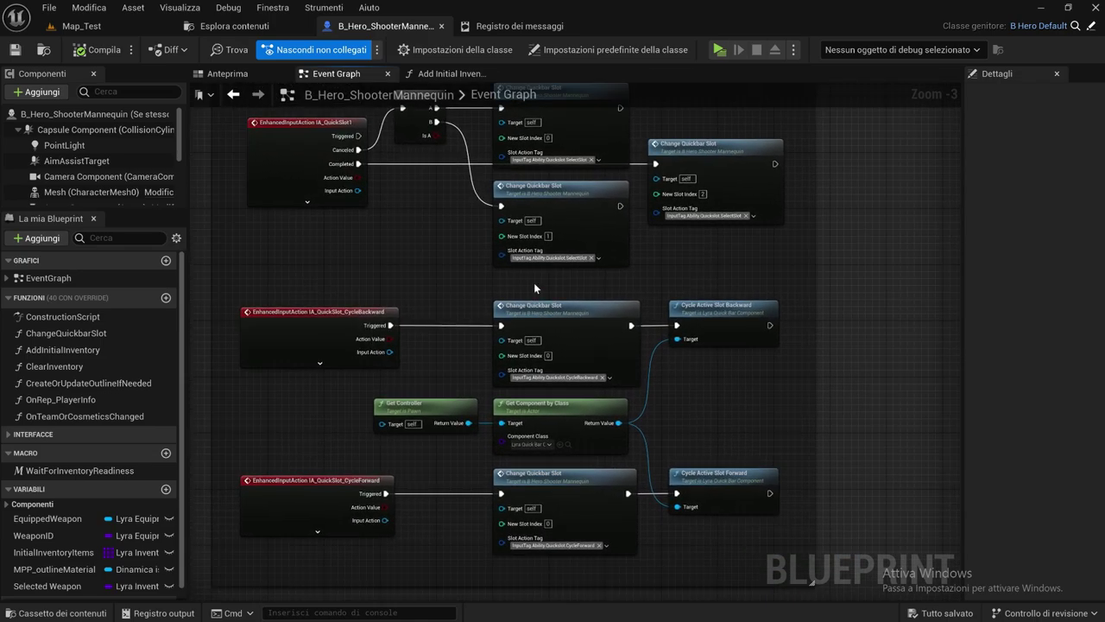
pyautogui.scroll(-2, 530, 281)
pyautogui.scroll(2, 522, 274)
pyautogui.scroll(-1, 523, 277)
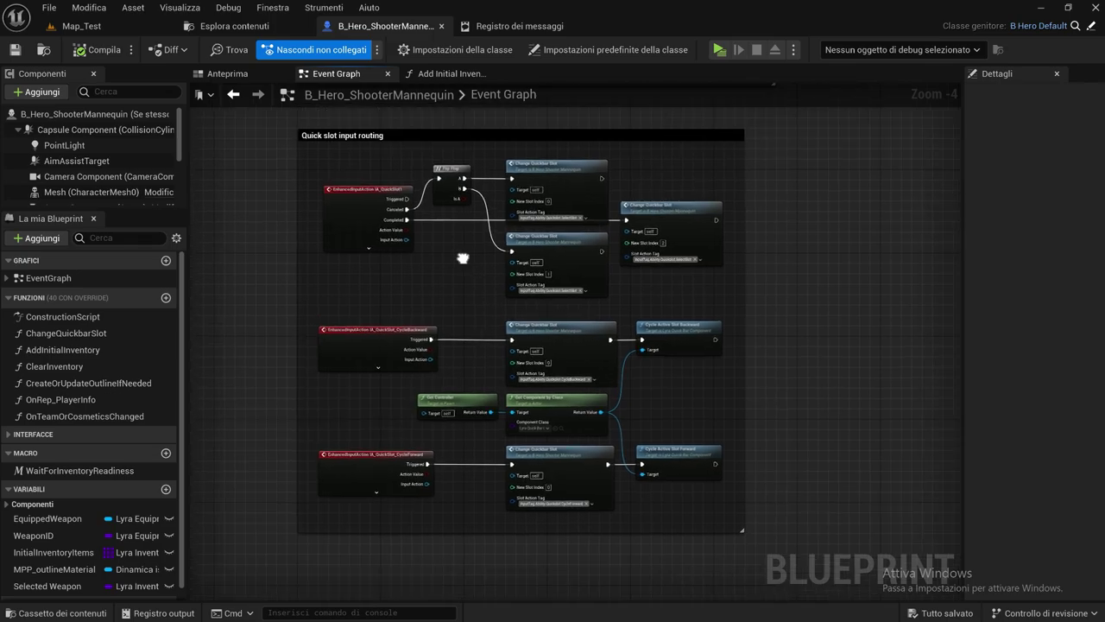
pyautogui.scroll(1, 471, 235)
pyautogui.scroll(1, 479, 221)
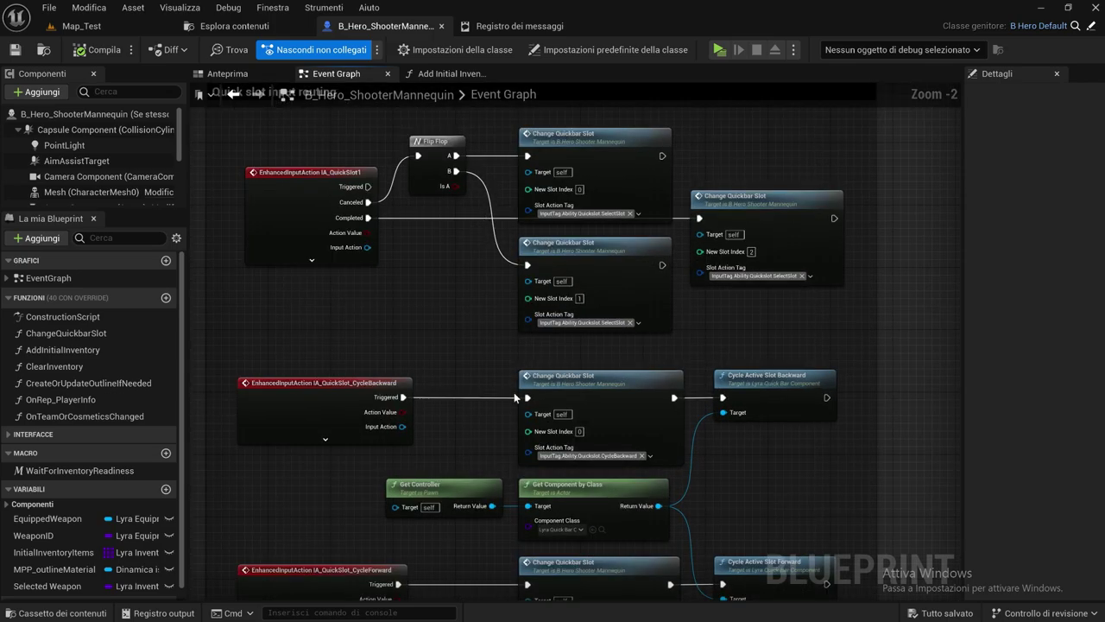
pyautogui.moveTo(515, 397); pyautogui.dragTo(518, 382, button='right')
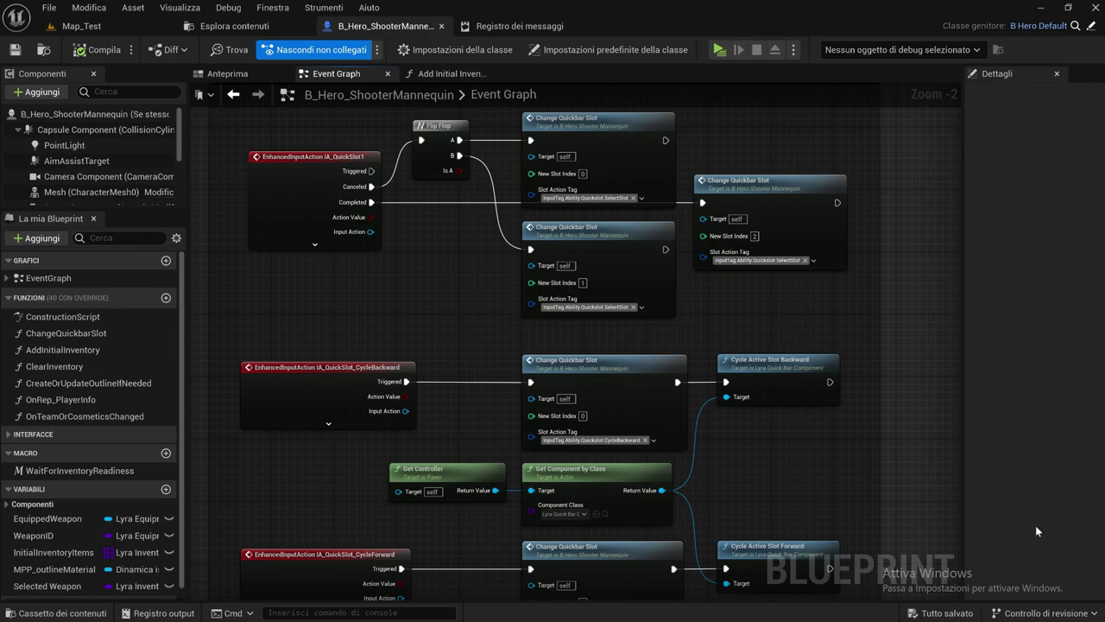
# Inspect the QuickSlot1 Flip Flop and CycleBackward/CycleForward rows, then frame the whole comment
pyautogui.moveTo(470, 210); pyautogui.dragTo(459, 233, button='right')
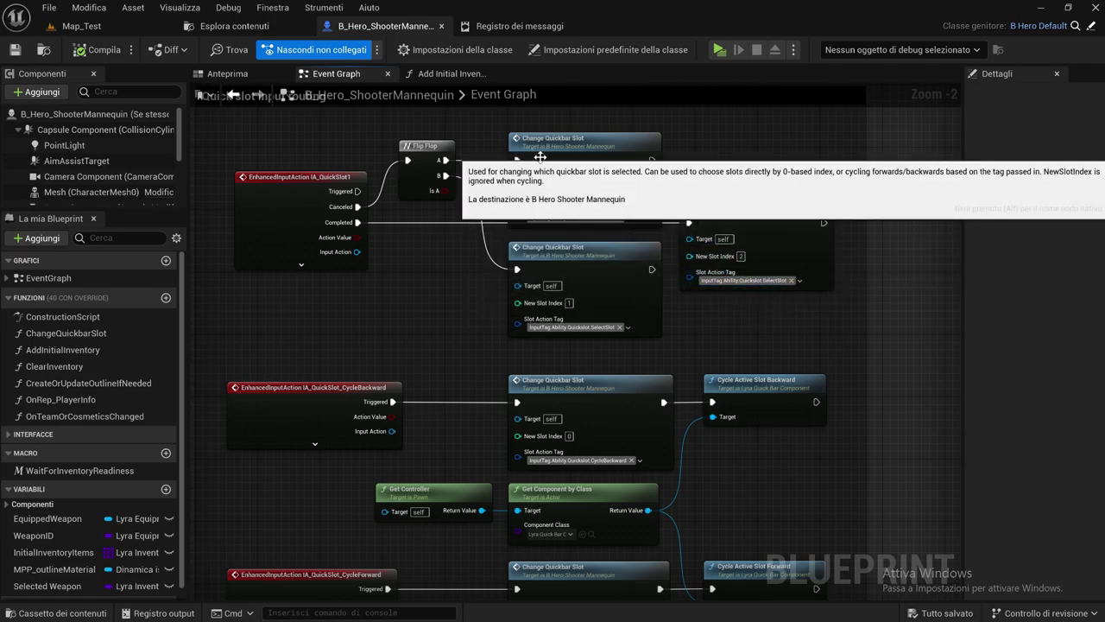
pyautogui.moveTo(659, 289)
pyautogui.mouseDown(button='right')
pyautogui.moveTo(680, 263)
pyautogui.moveTo(686, 297)
pyautogui.mouseUp(button='right')
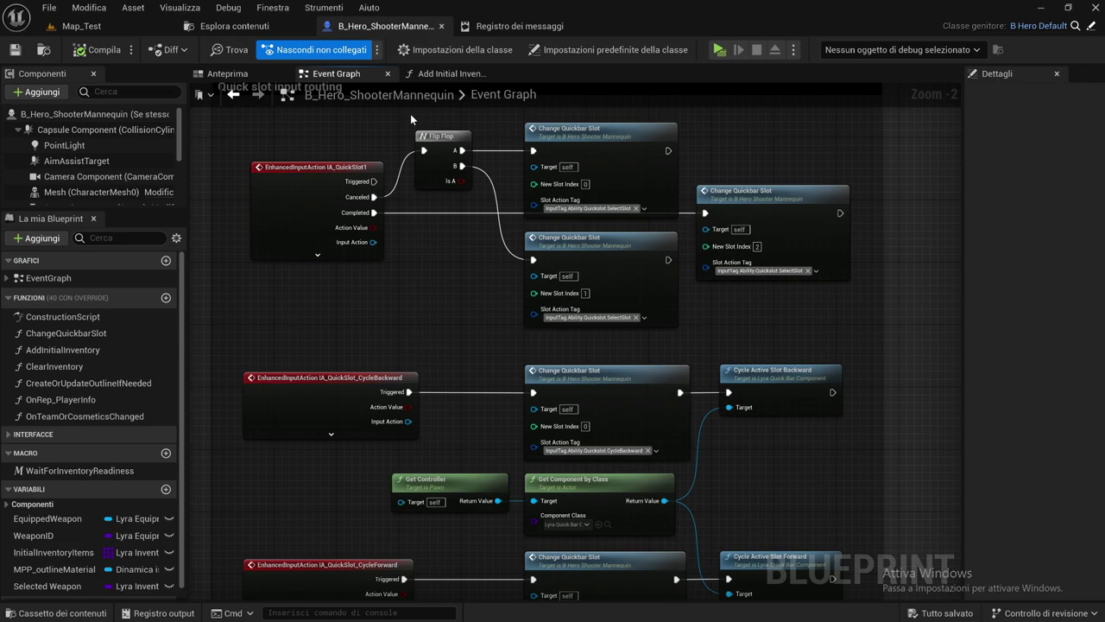
pyautogui.moveTo(864, 358); pyautogui.dragTo(842, 172, button='right')
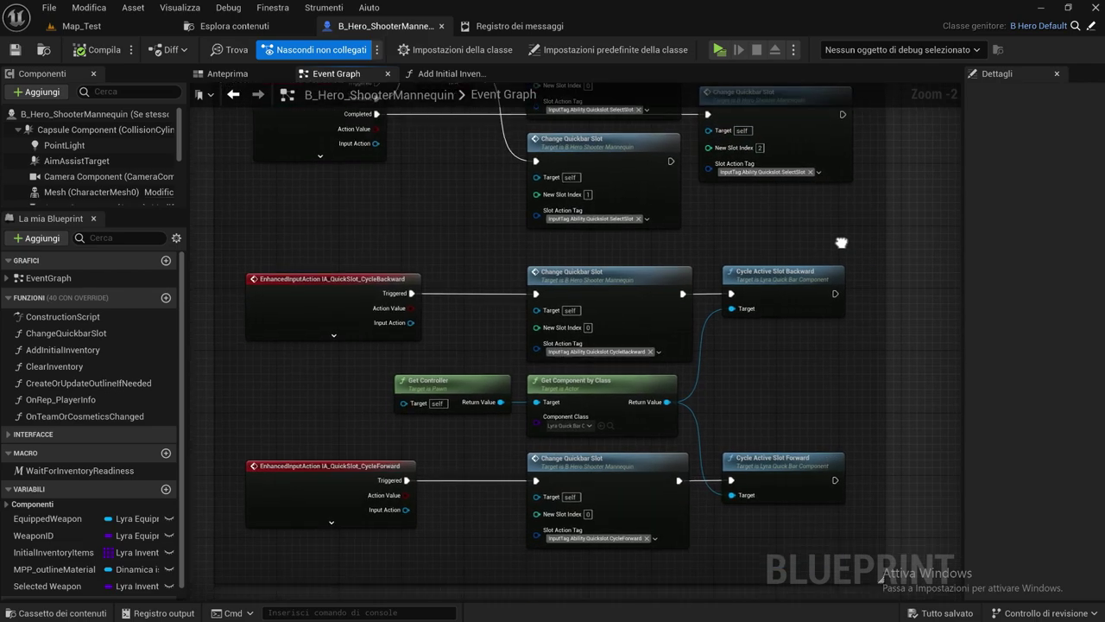
pyautogui.moveTo(333, 131); pyautogui.dragTo(329, 310, button='right')
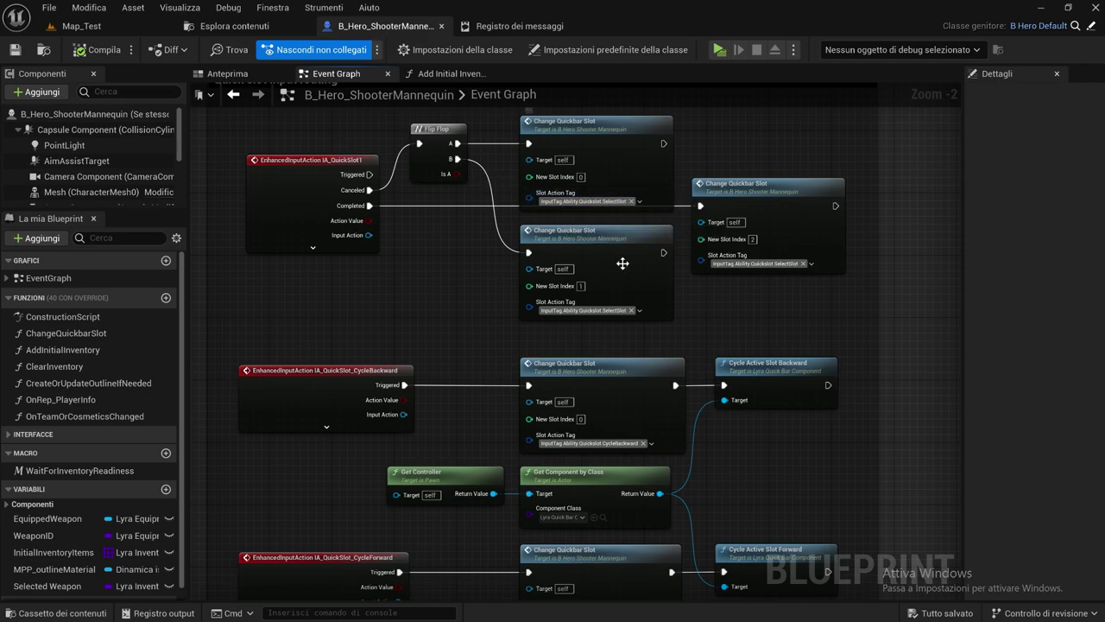
pyautogui.moveTo(622, 264); pyautogui.dragTo(489, 225, button='right')
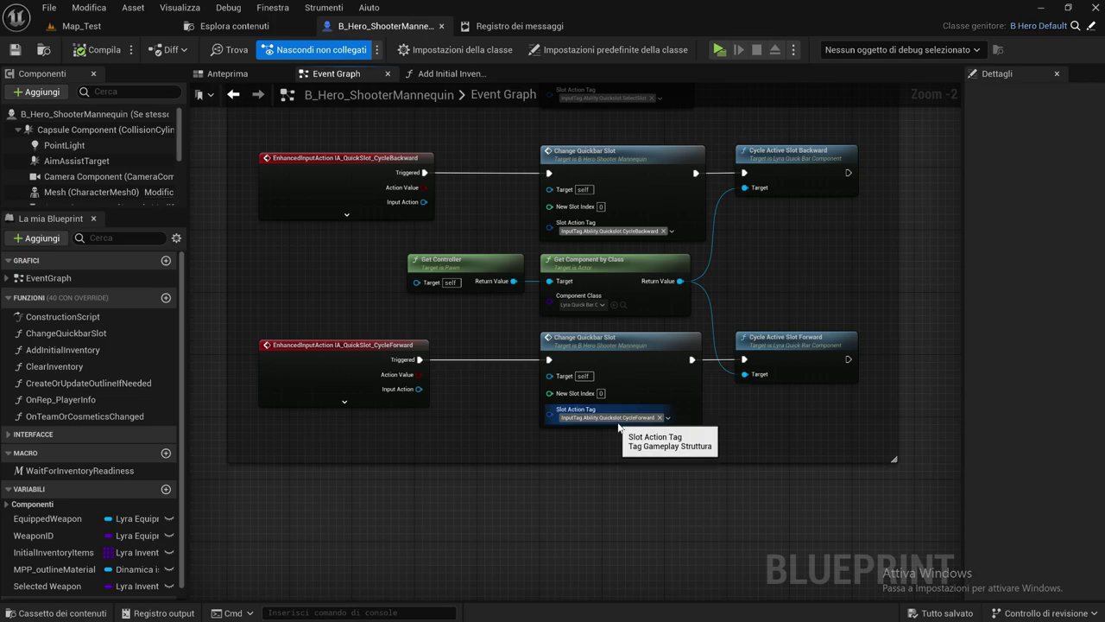
pyautogui.scroll(-2, 678, 452)
pyautogui.press('Home')
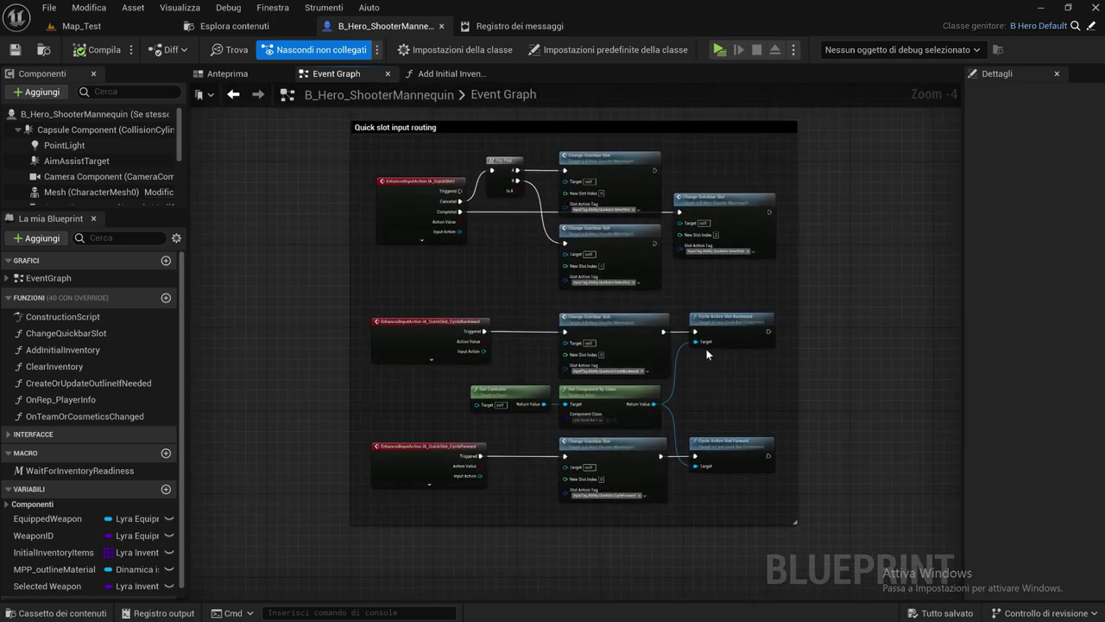
pyautogui.scroll(1, 631, 391)
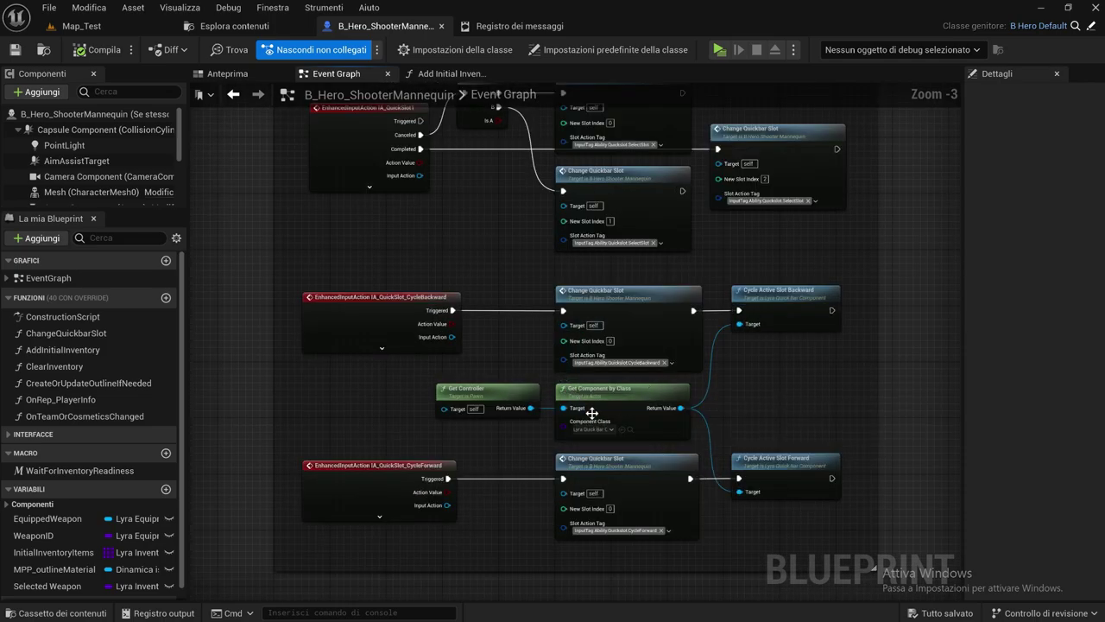
# Dismiss the new bookmark prompt and go back to the Map_Test level
pyautogui.click(200, 93)
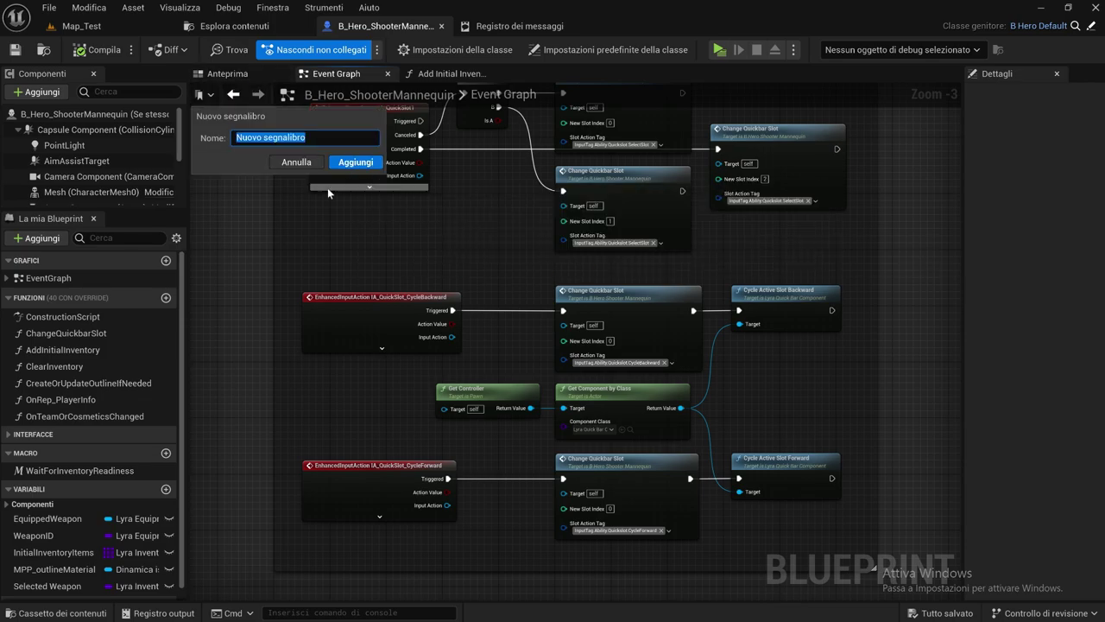
pyautogui.click(344, 164)
pyautogui.click(81, 26)
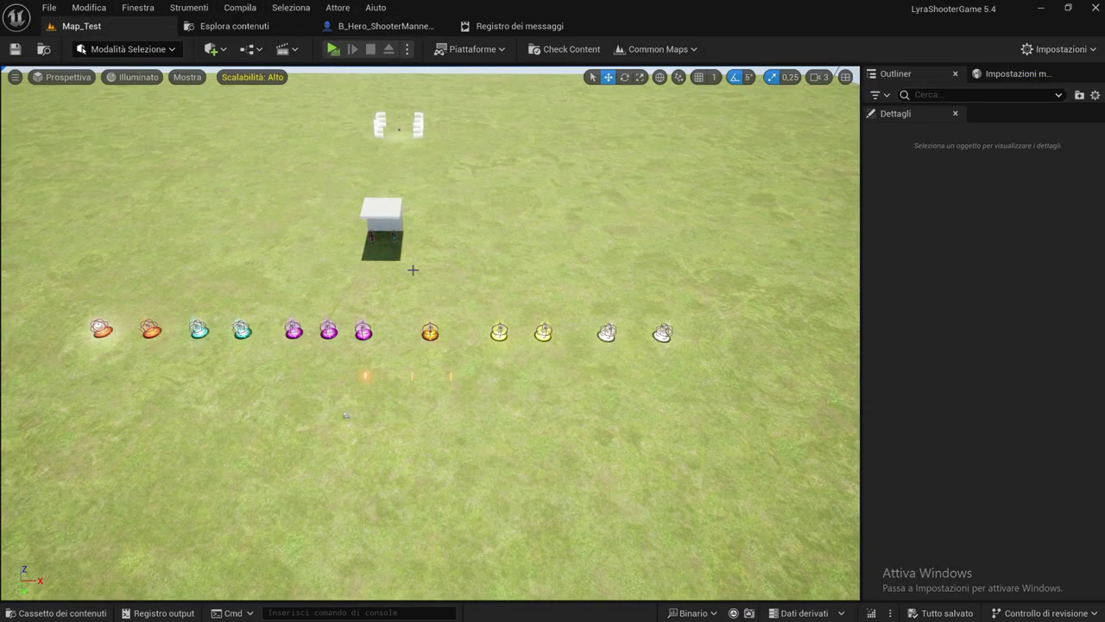
# Start a play-in-editor test and run over the rifle, pistol and orange pickup pads
pyautogui.moveTo(411, 268); pyautogui.dragTo(423, 278, button='right')
pyautogui.click(334, 51)
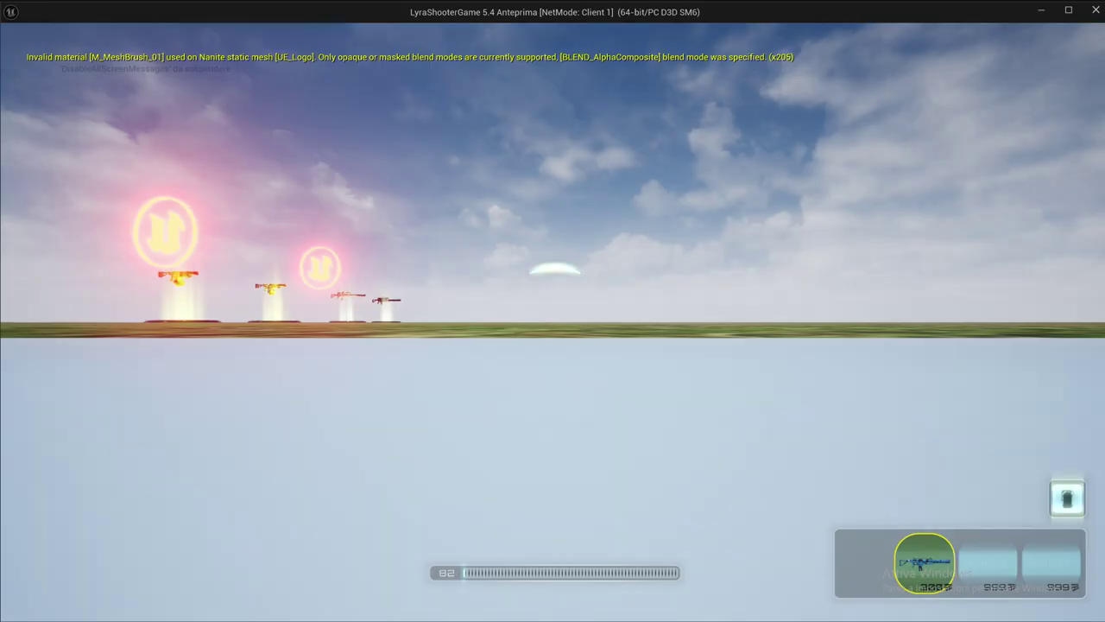
pyautogui.press('w')
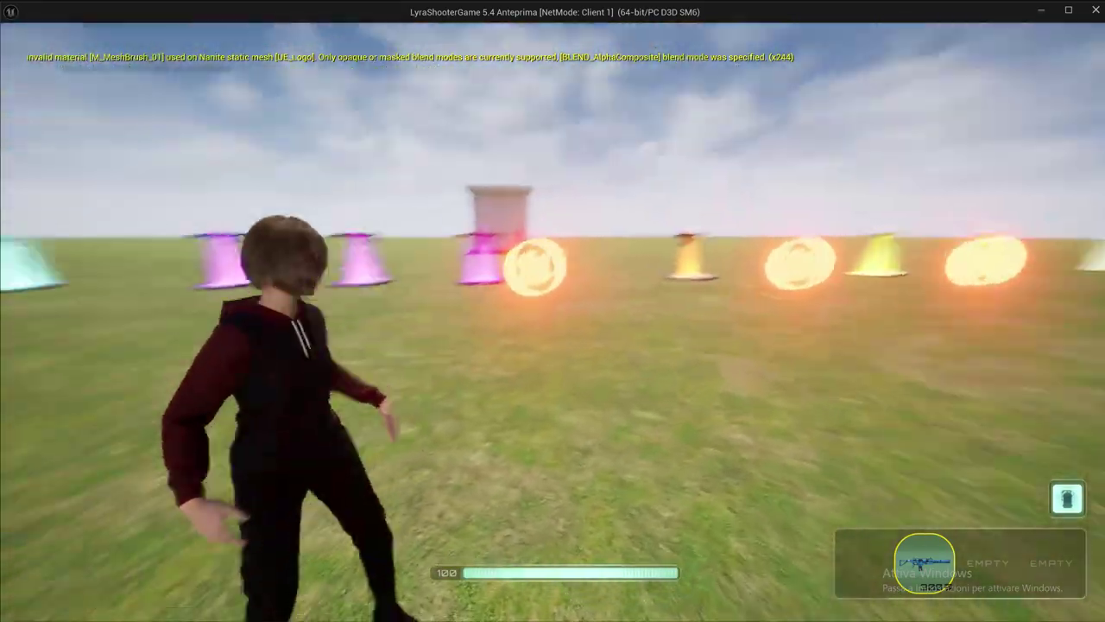
pyautogui.press('w')
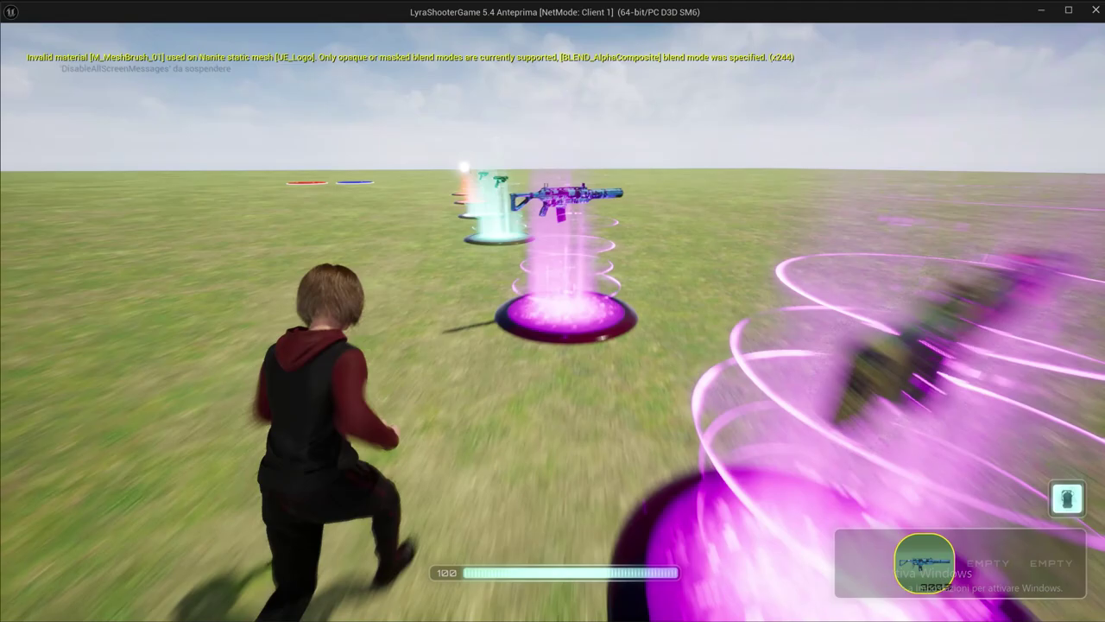
pyautogui.press('w')
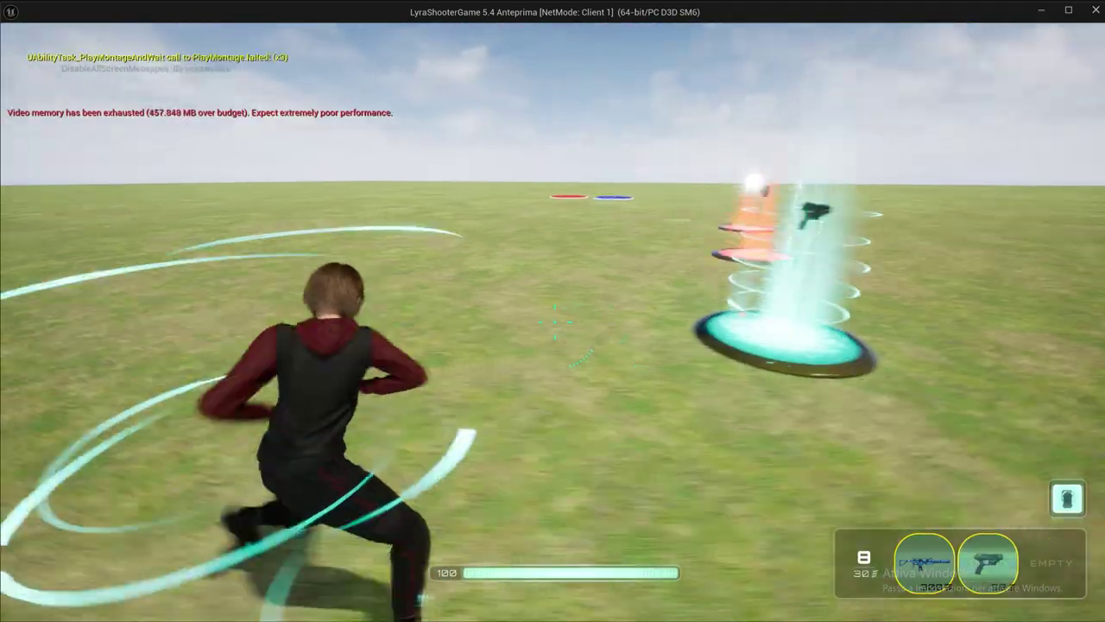
pyautogui.press('w')
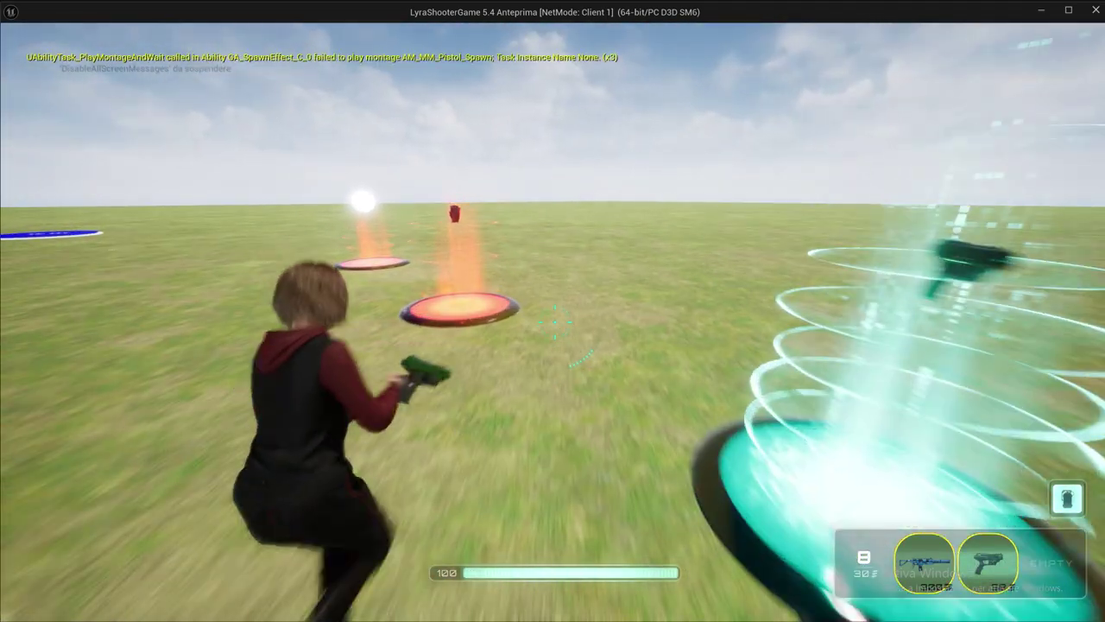
pyautogui.press('w')
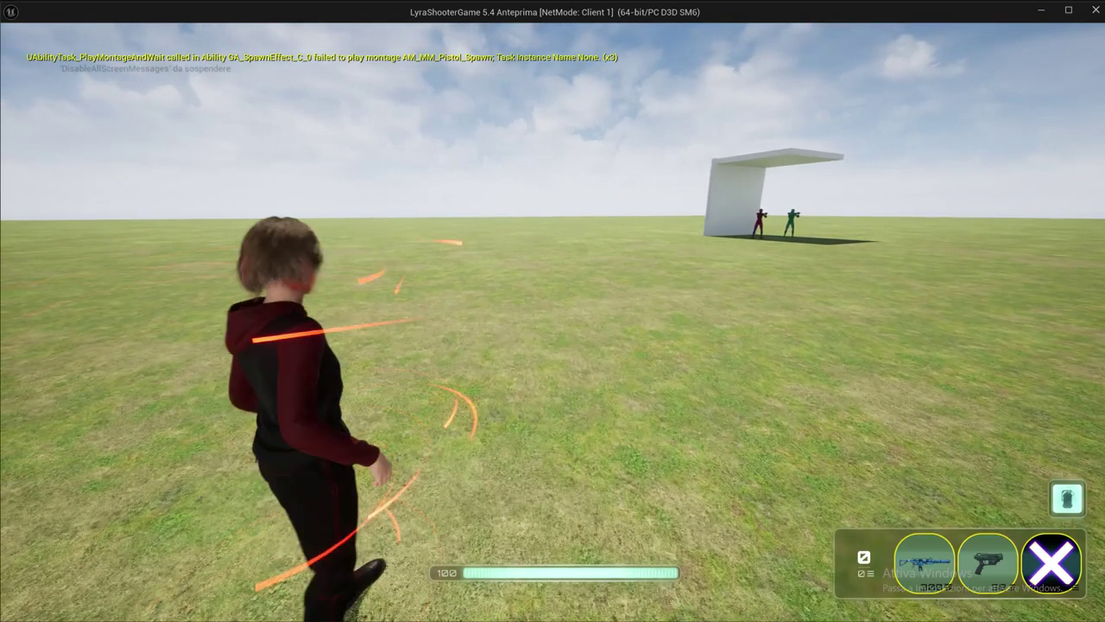
# Switch between quickbar slots 1 and 2 to draw and holster the rifle, then pause
pyautogui.press('1')
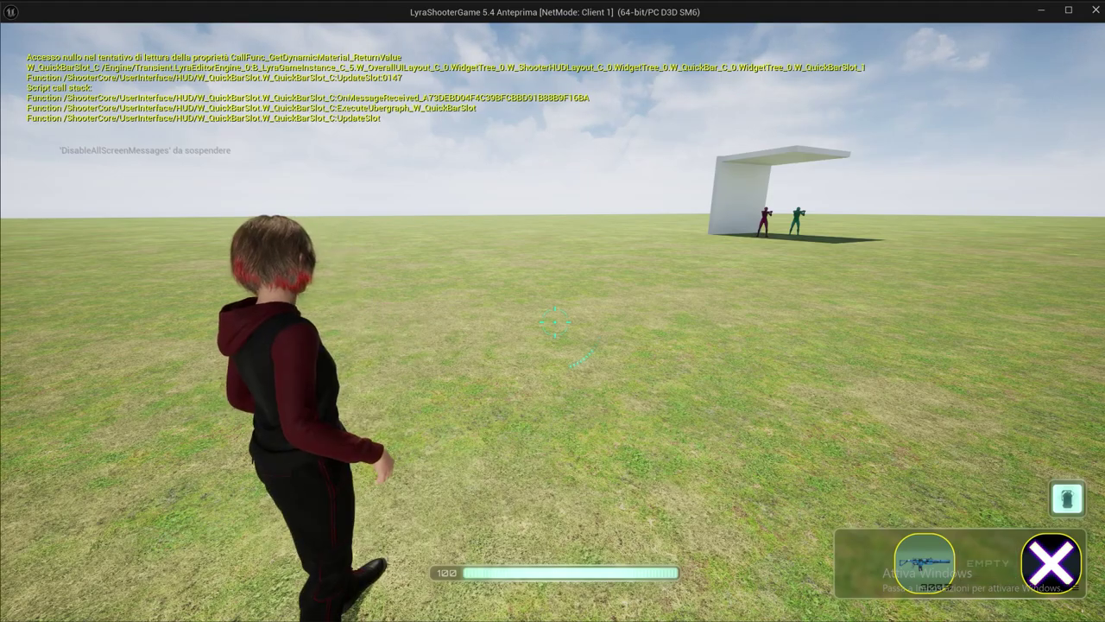
pyautogui.press('w')
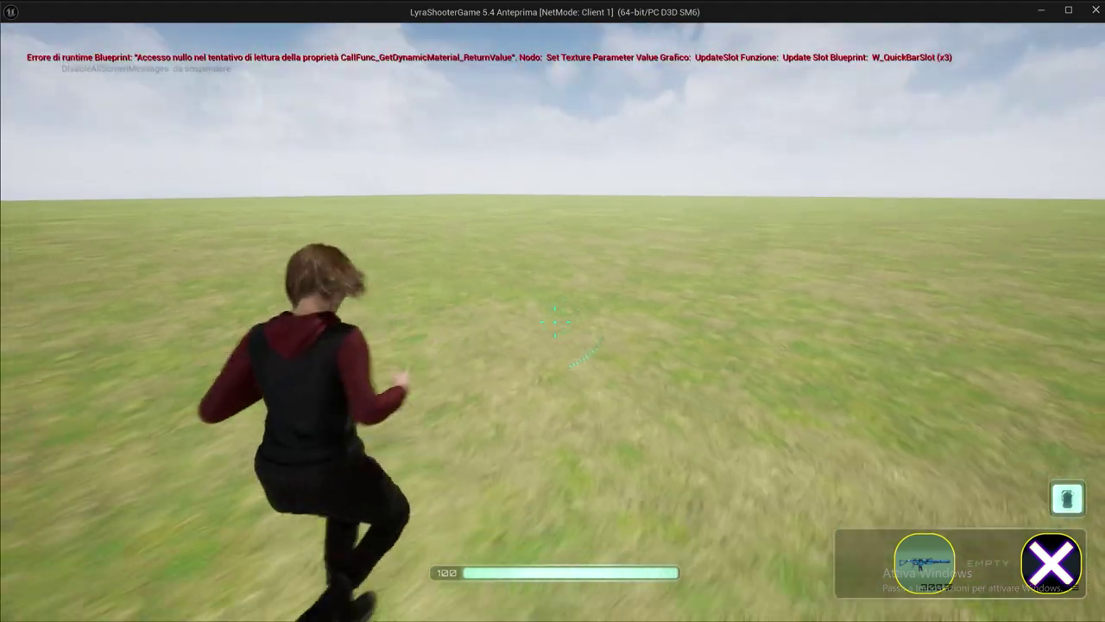
pyautogui.press('1')
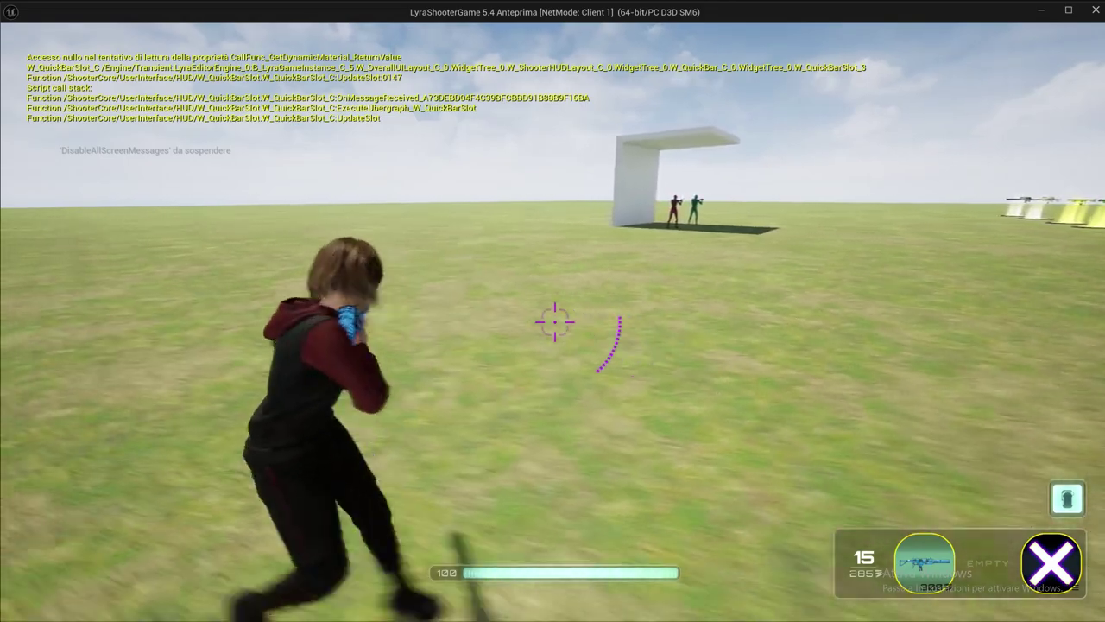
pyautogui.press('2')
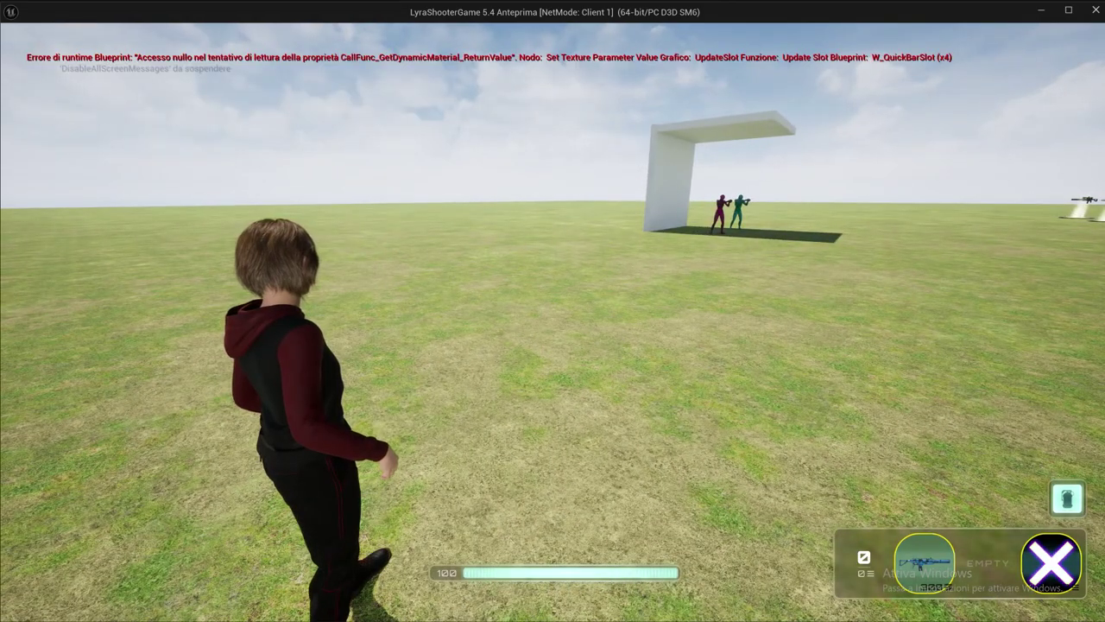
pyautogui.press('1')
pyautogui.press('2')
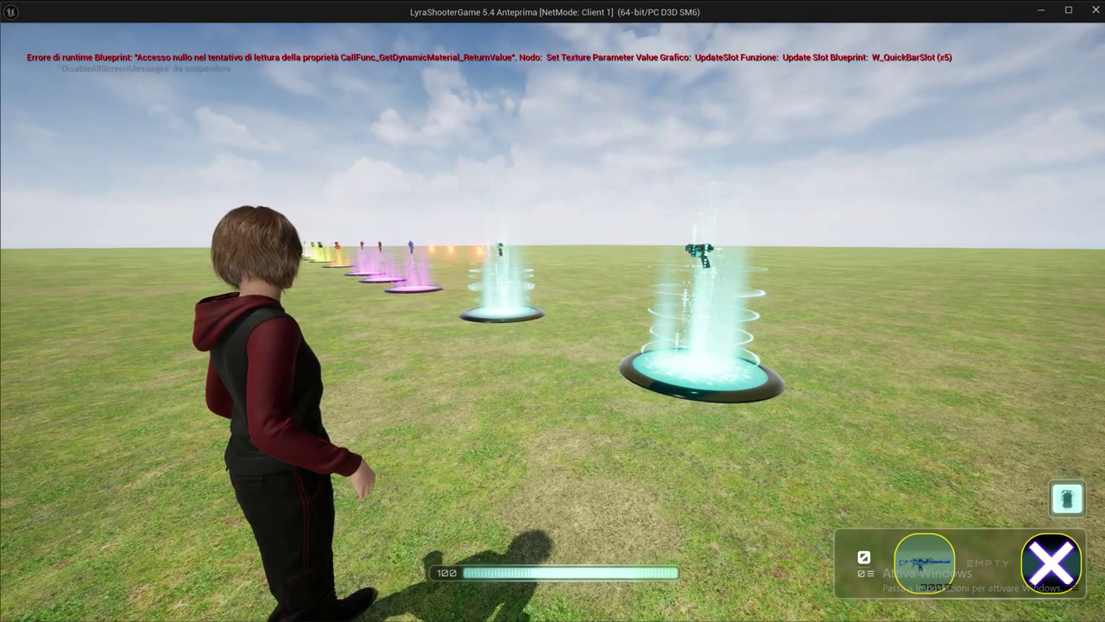
pyautogui.press('Escape')
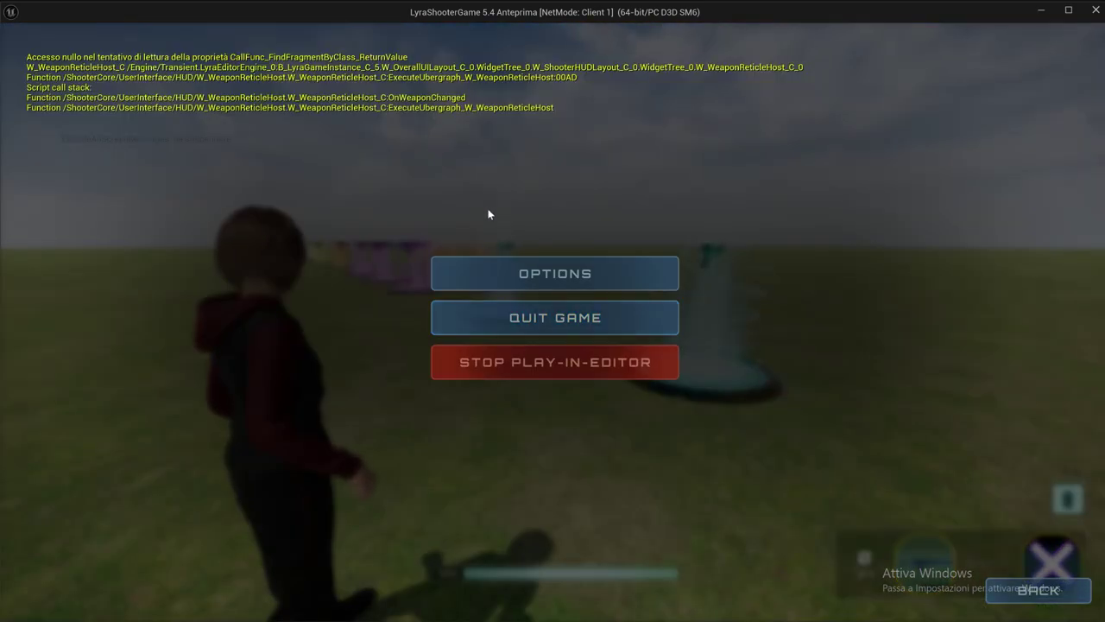
# Stop the play session, close the hero blueprint and message log tabs, and clear the hero_ search
pyautogui.click(1093, 10)
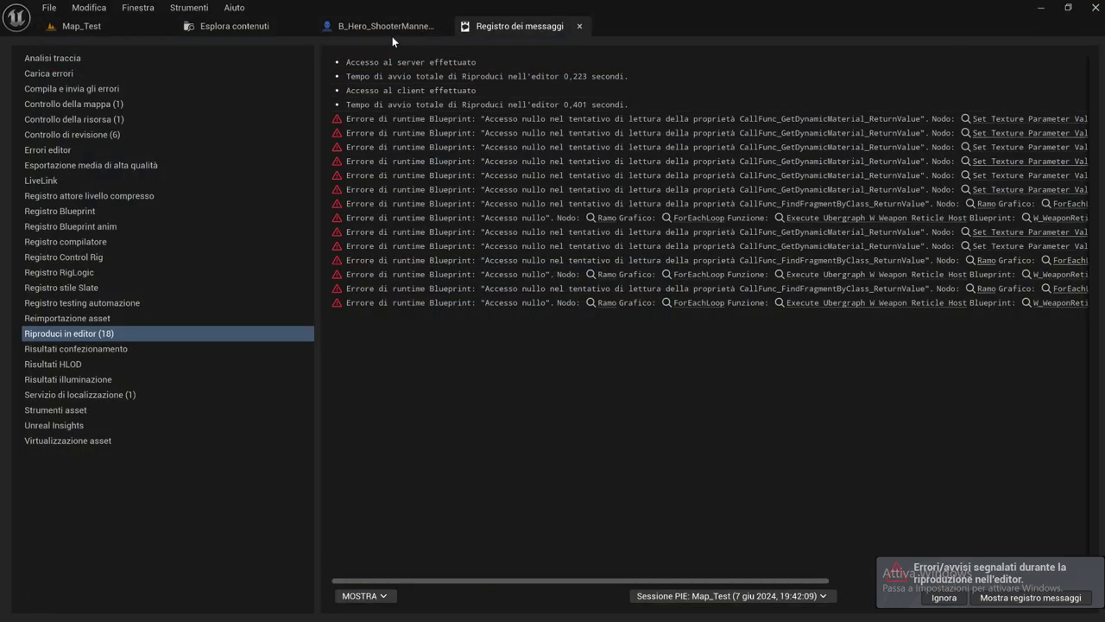
pyautogui.click(442, 26)
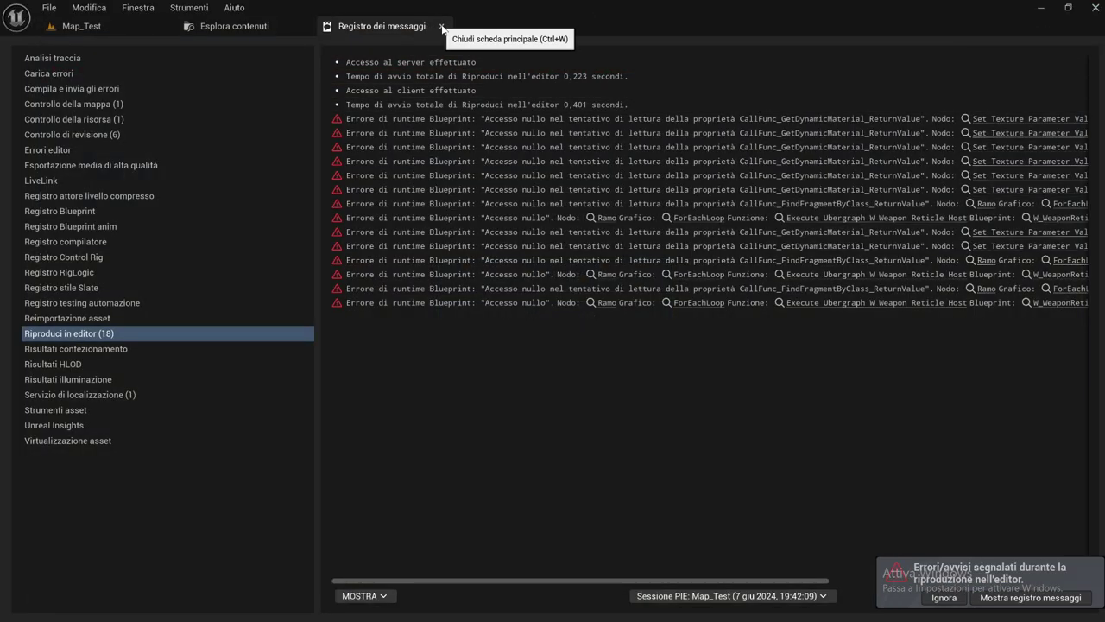
pyautogui.click(442, 26)
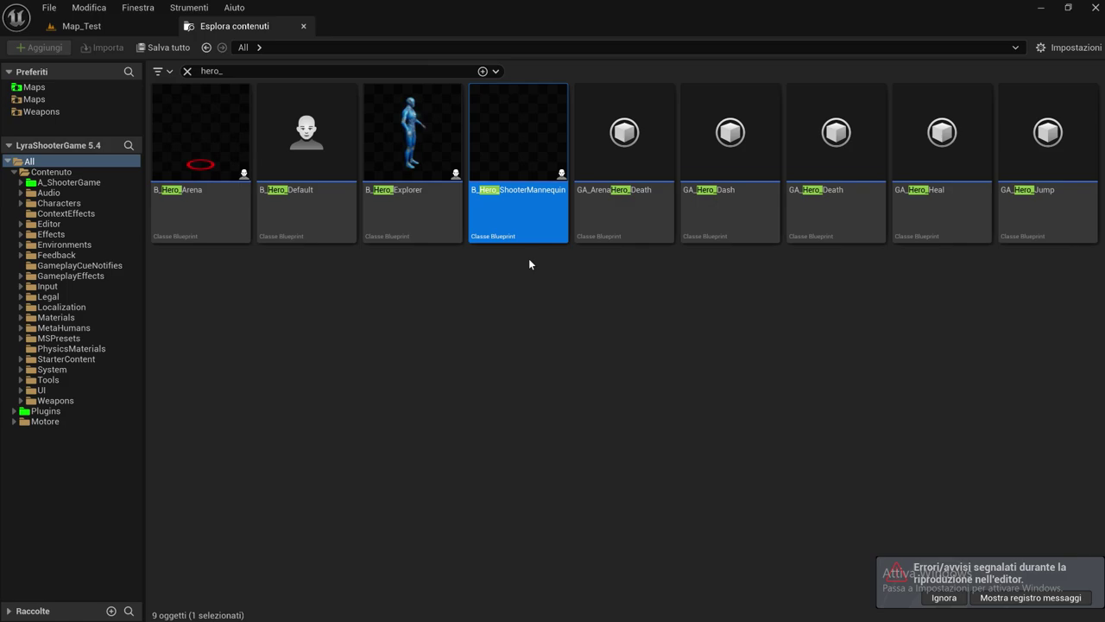
pyautogui.click(187, 72)
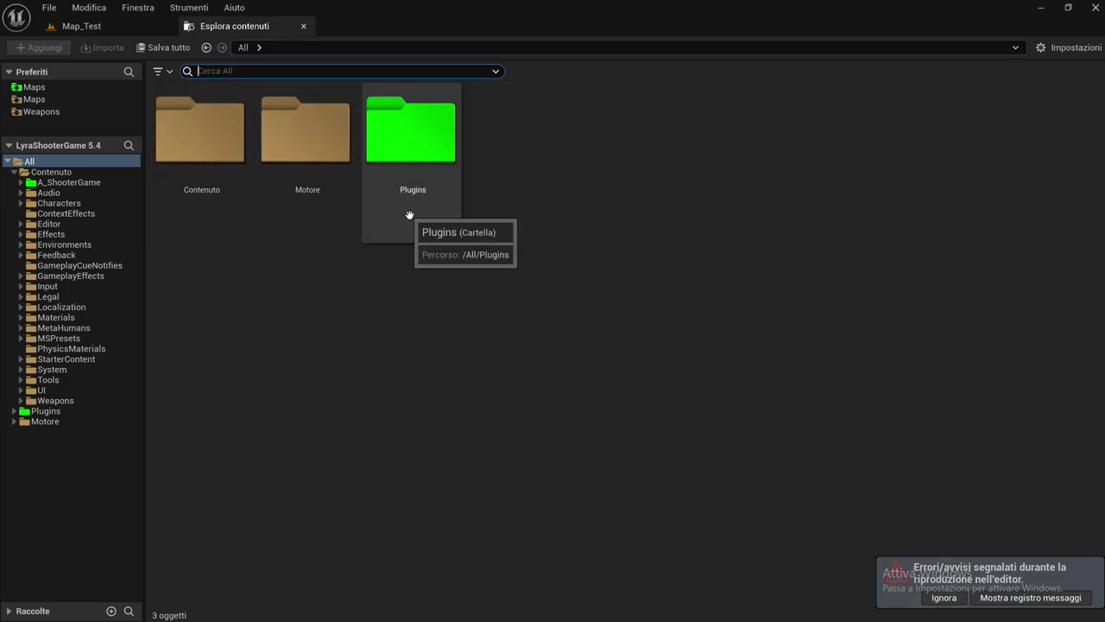